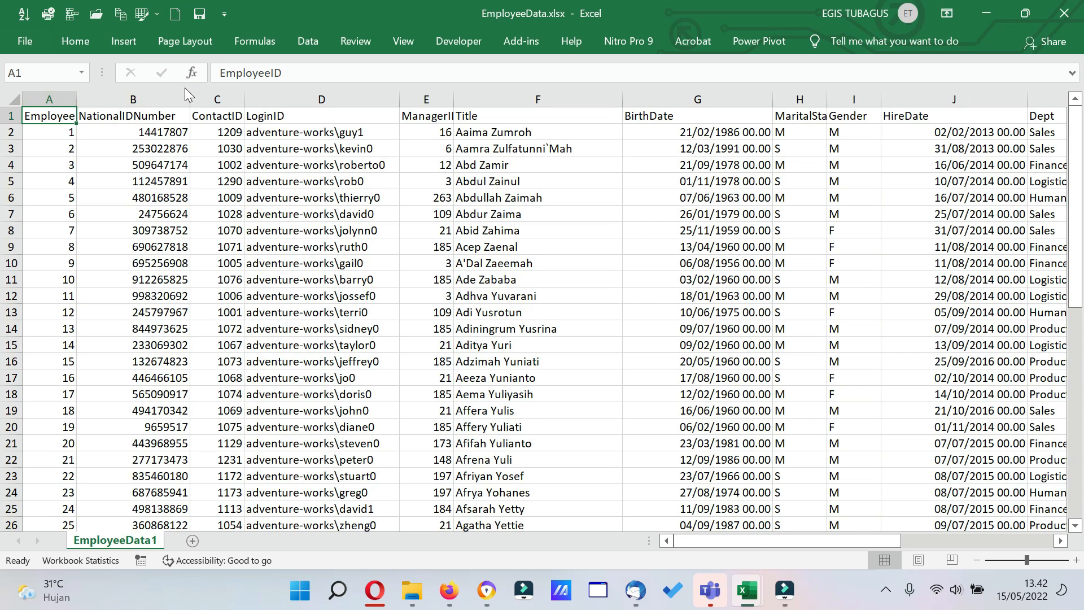
# Turn on filtering for the header row of the employee data.
pyautogui.click(125, 116)
pyautogui.click(305, 44)
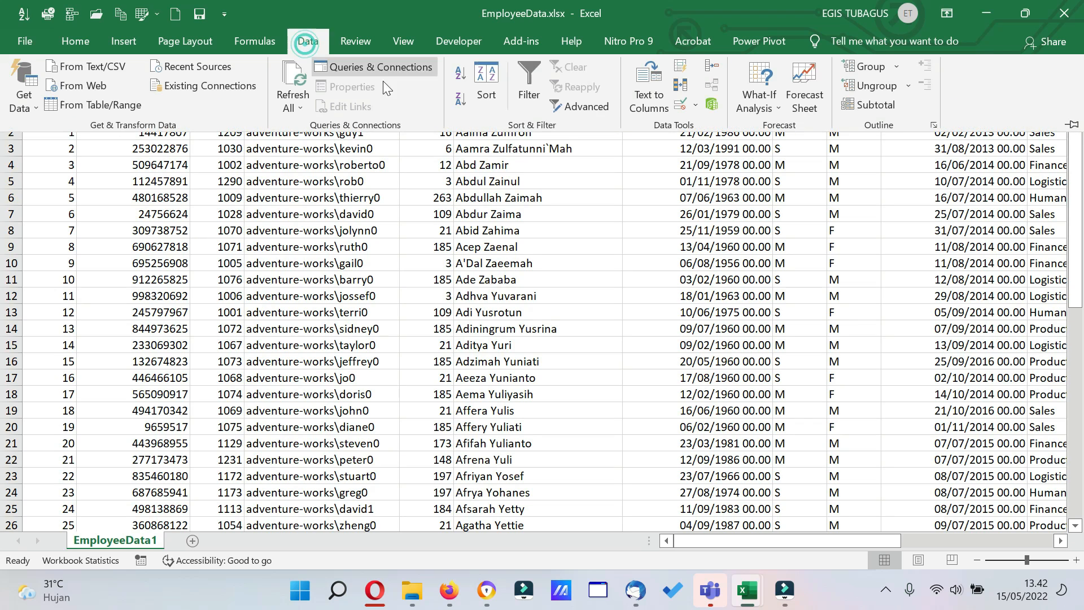
pyautogui.click(520, 84)
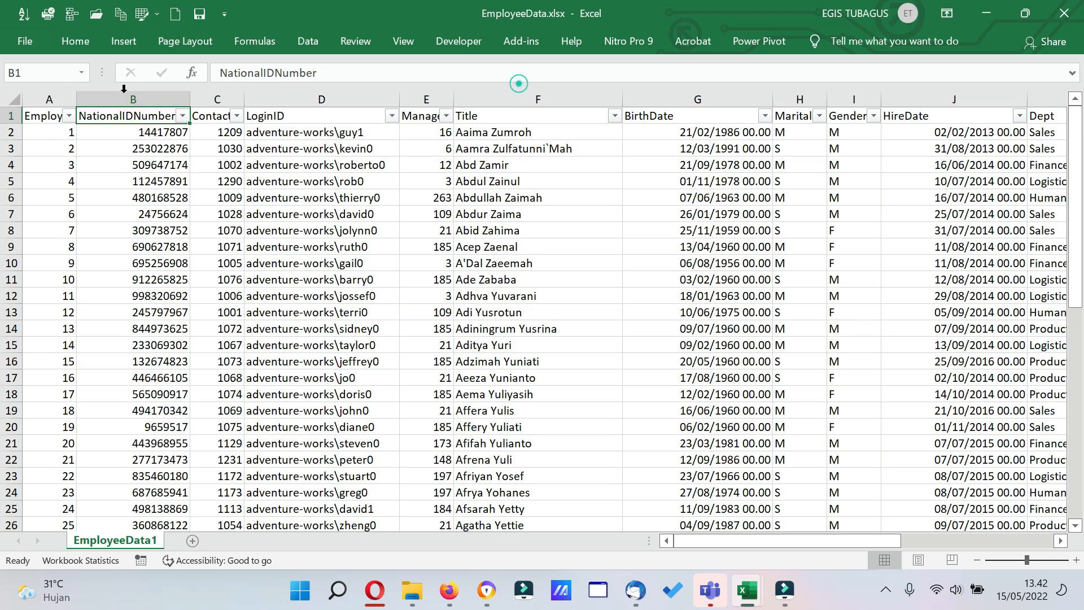
# Examine the full list of EmployeeID filter values and the column headers from ContactID to Title.
pyautogui.click(70, 116)
pyautogui.moveTo(210, 324); pyautogui.dragTo(220, 459)
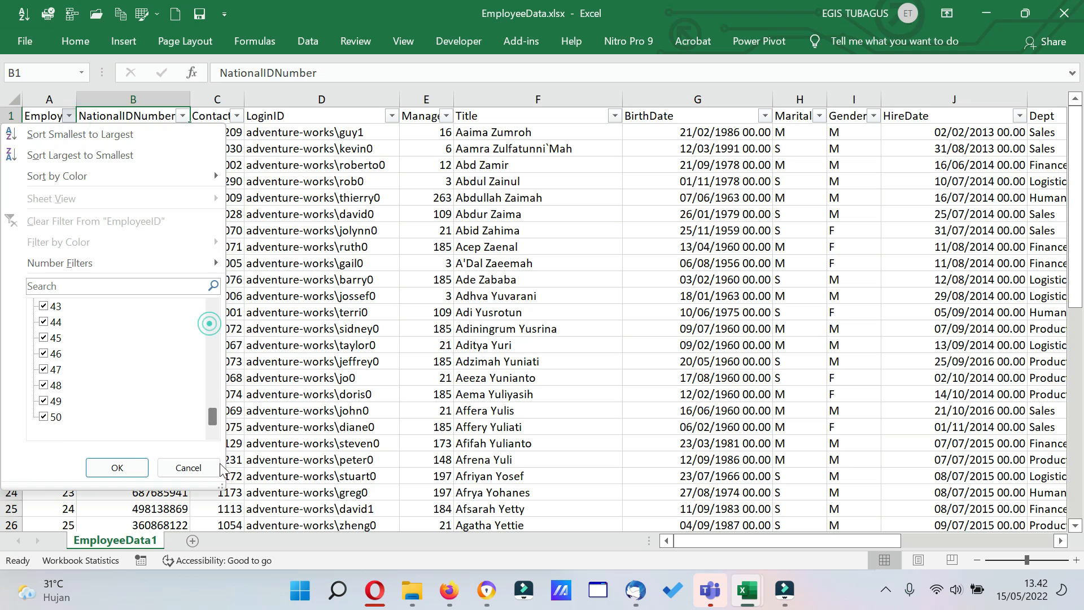
pyautogui.click(296, 322)
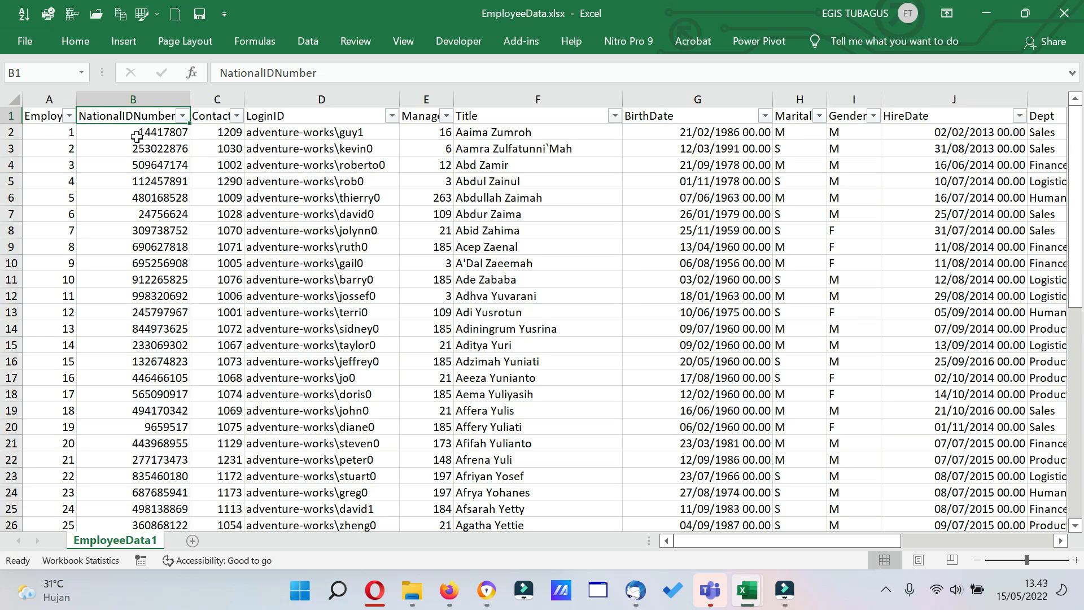
pyautogui.press('Right')
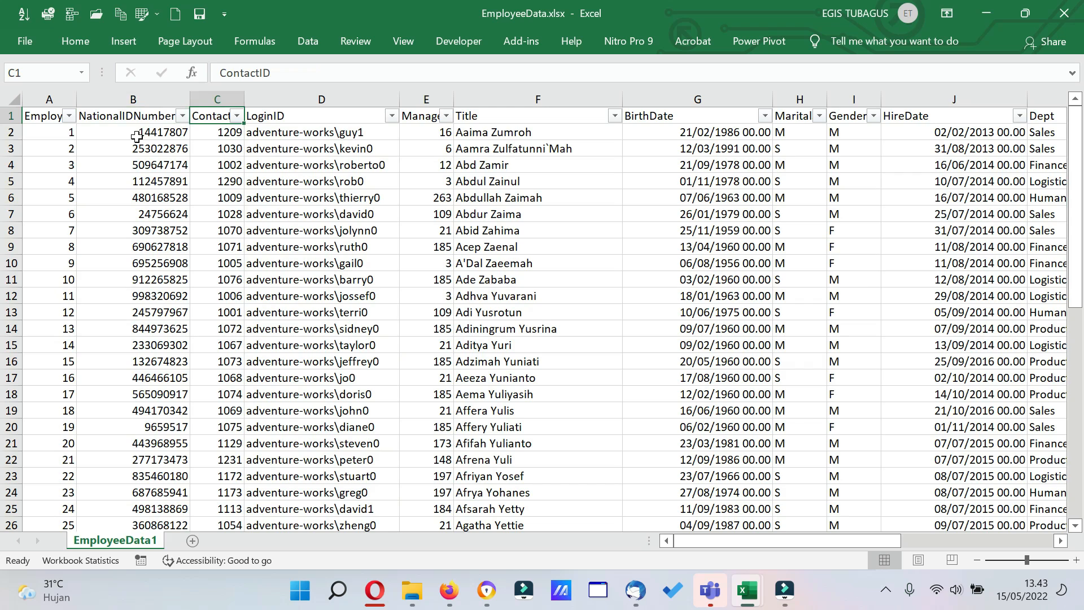
pyautogui.press('Right')
pyautogui.press('Right')
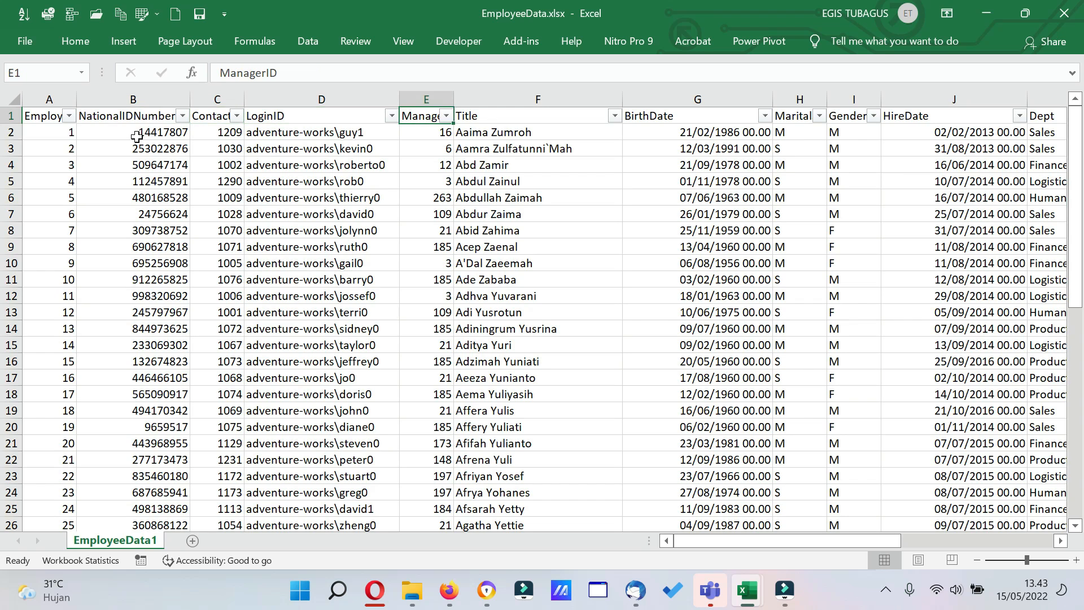
pyautogui.press('Right')
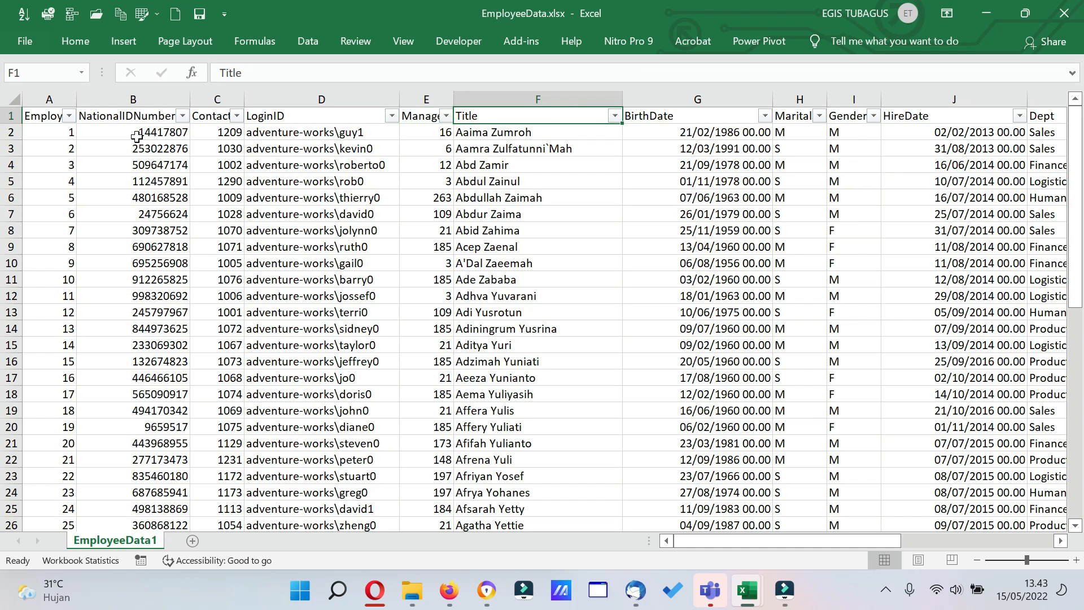
# Enter 3 in cell G2 of the BirthDate column.
pyautogui.click(662, 138)
pyautogui.write('3')
pyautogui.press('Return')
# Examine the row 3 employee fields from marital status through rowguid and return to the EmployeeID column.
pyautogui.press('Right')
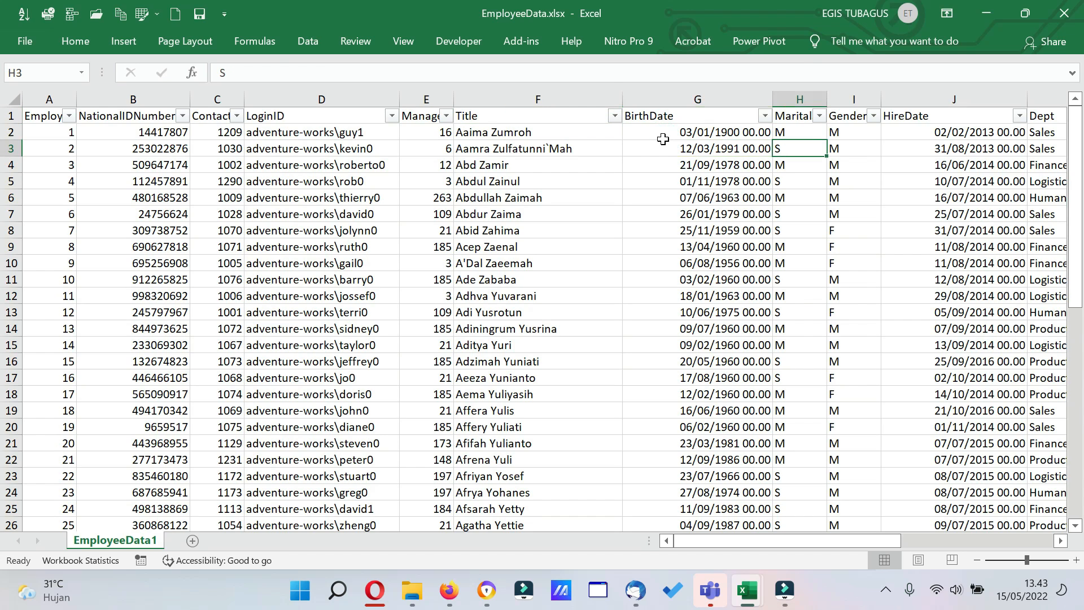
pyautogui.press('Right')
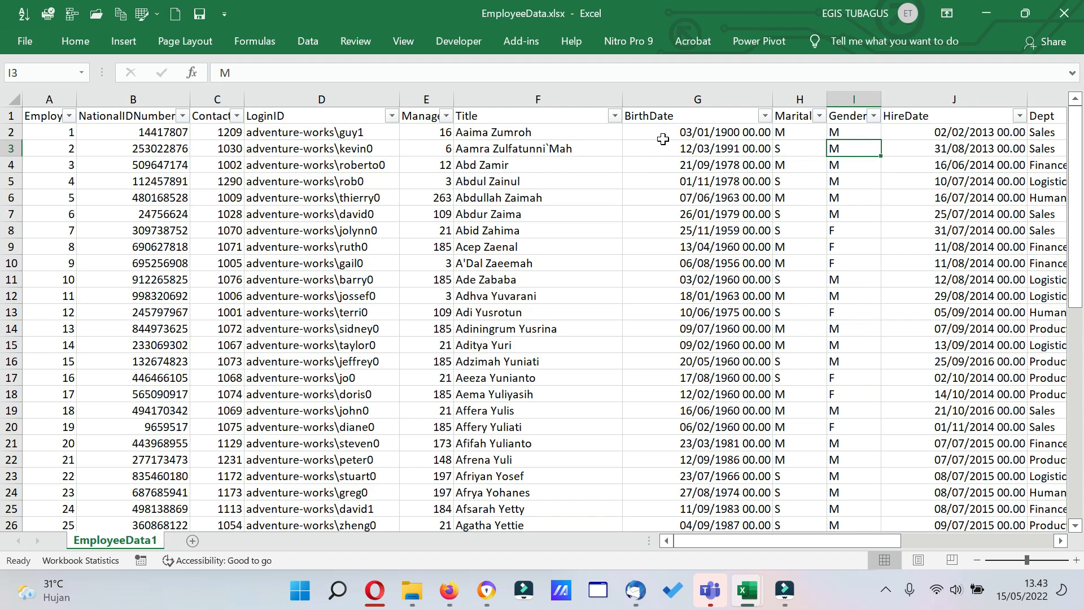
pyautogui.press('Right')
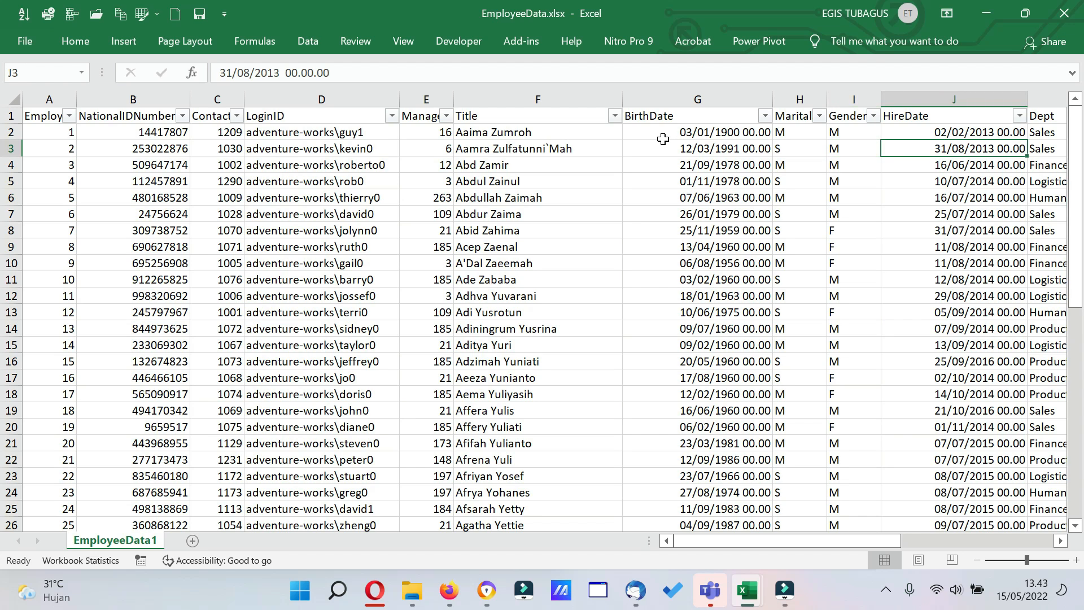
pyautogui.press('Right')
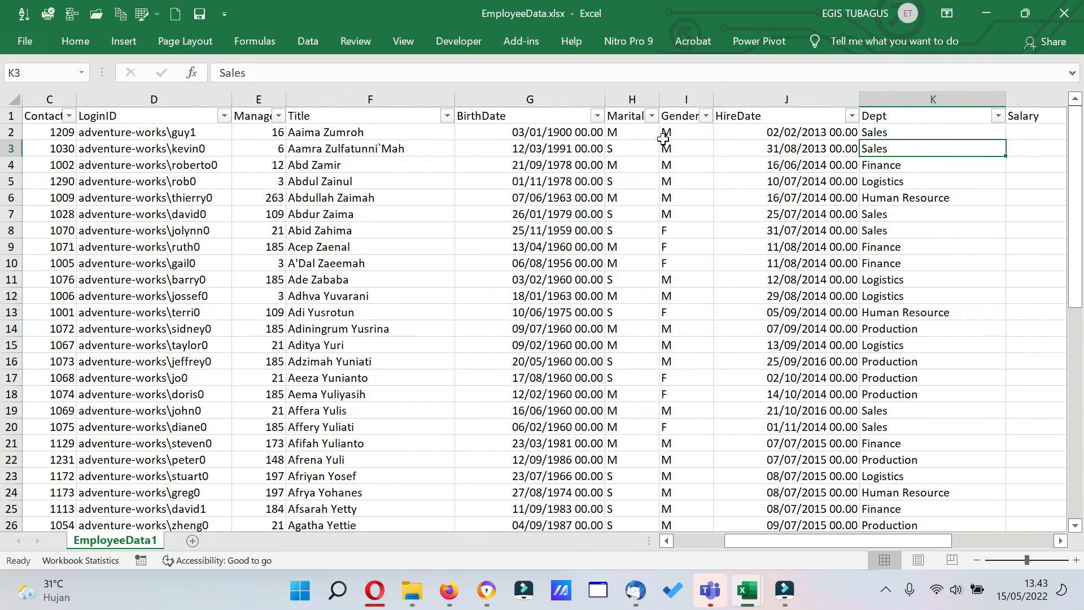
pyautogui.press('Right')
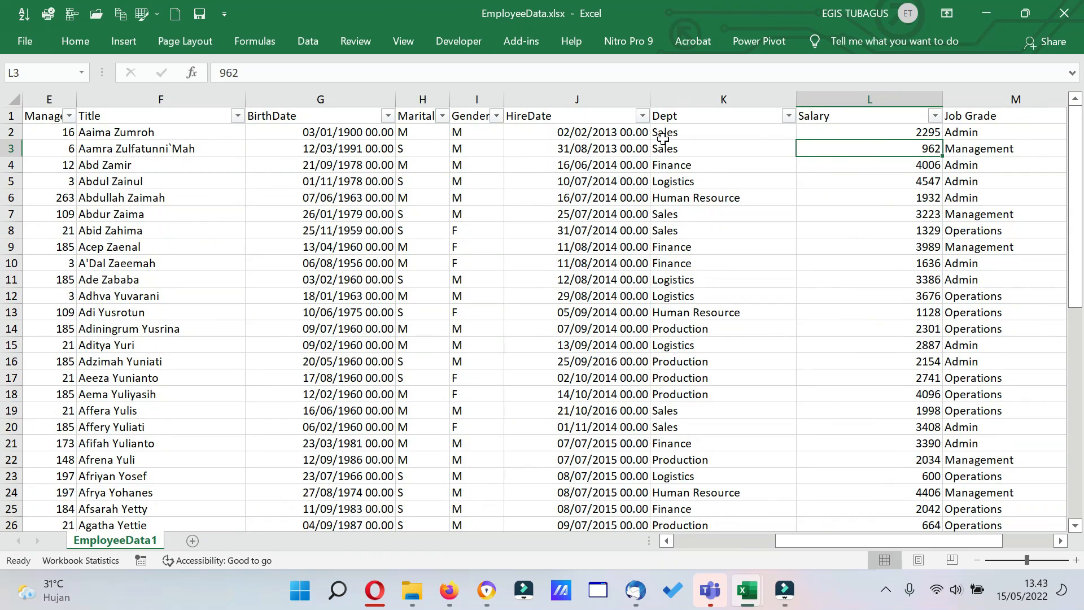
pyautogui.press('Right')
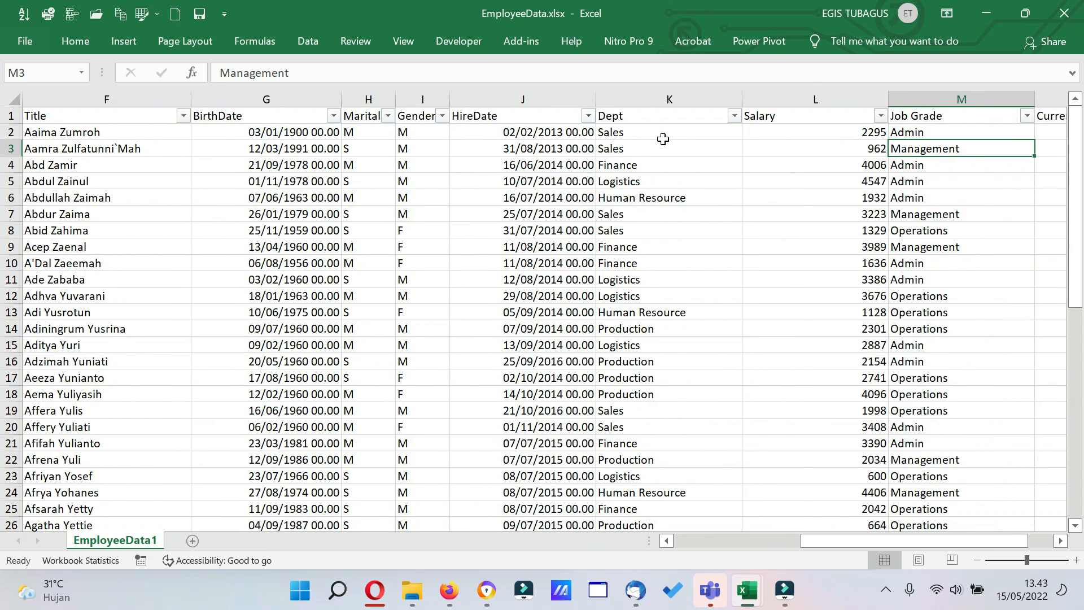
pyautogui.press('Right')
pyautogui.press('Right')
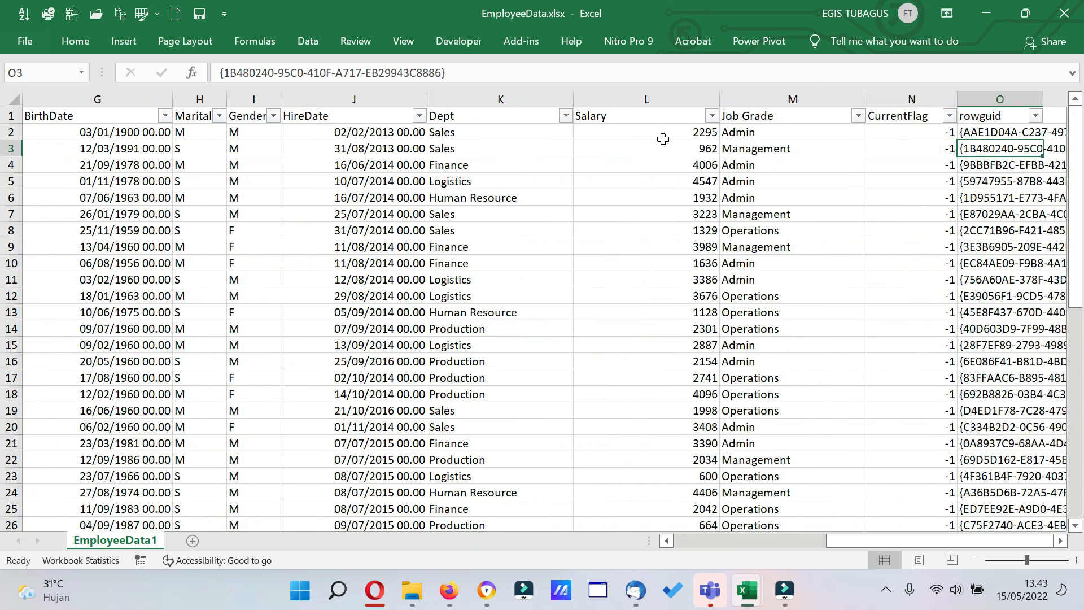
pyautogui.press('Left')
pyautogui.press('Left')
pyautogui.press('Left')
pyautogui.press('Left')
pyautogui.press('Left')
pyautogui.press('Left')
pyautogui.press('Left')
pyautogui.press('Left')
pyautogui.press('Left')
pyautogui.press('Left')
pyautogui.press('Left')
pyautogui.press('Left')
pyautogui.press('Left')
pyautogui.press('Left')
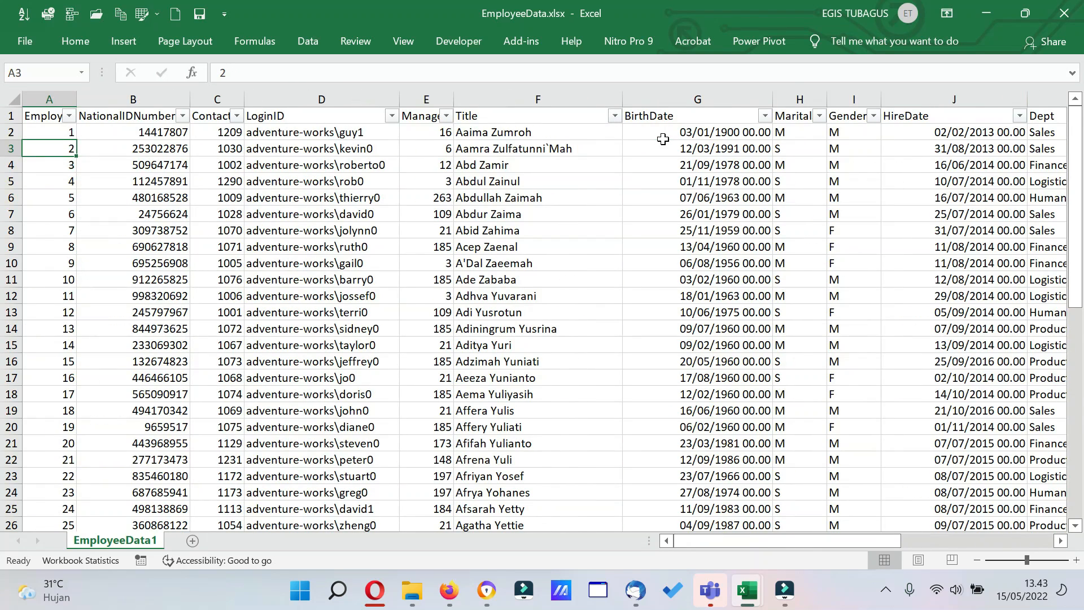
# Switch to the Workshop1.xlsx workbook and examine its training record fields from Start Date to Supplier.
pyautogui.click(749, 591)
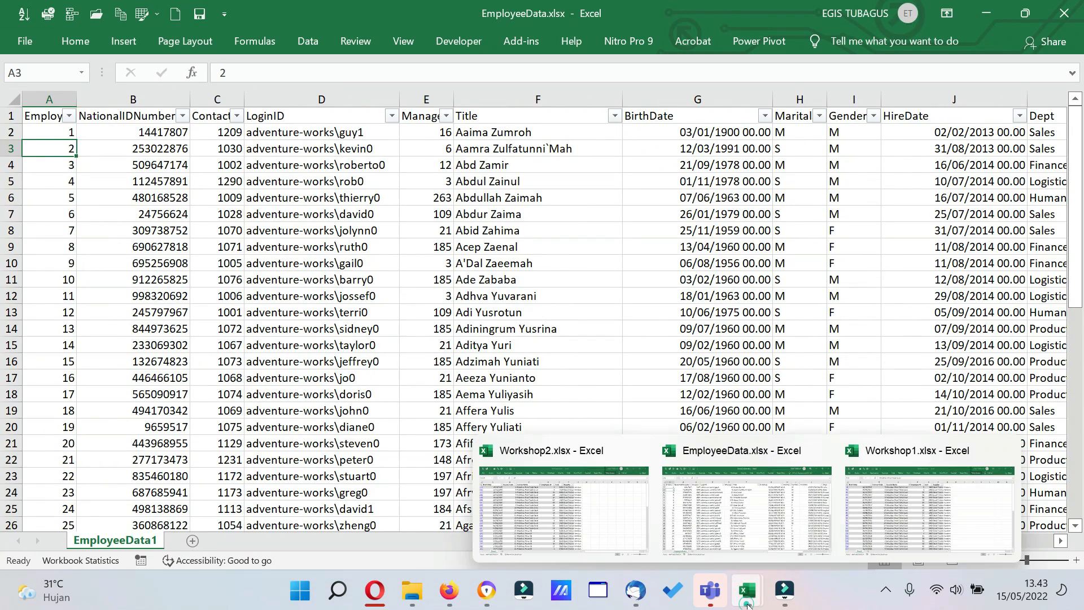
pyautogui.click(747, 515)
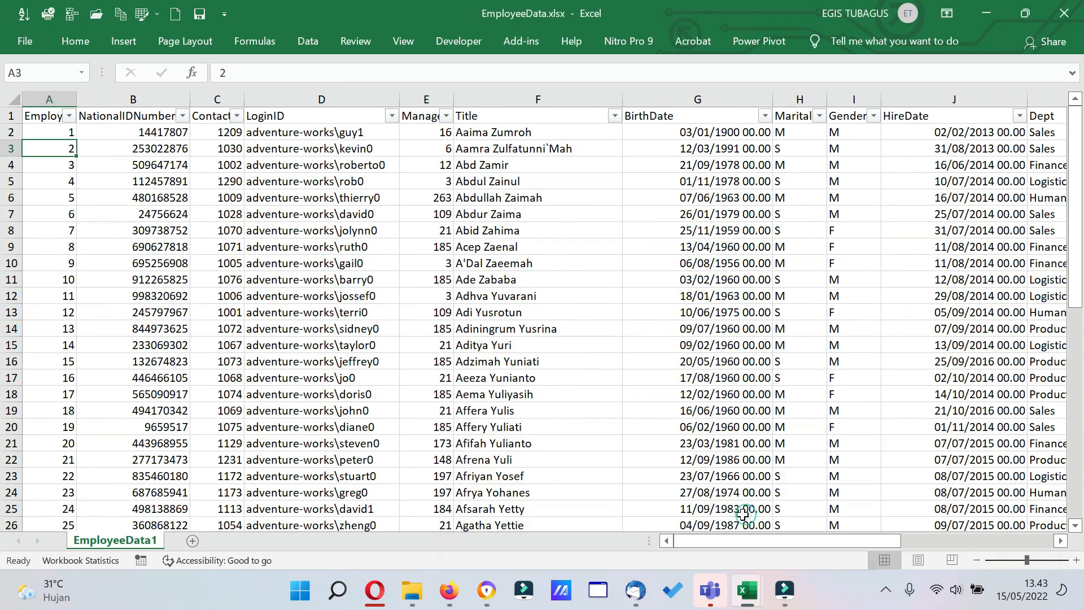
pyautogui.click(748, 603)
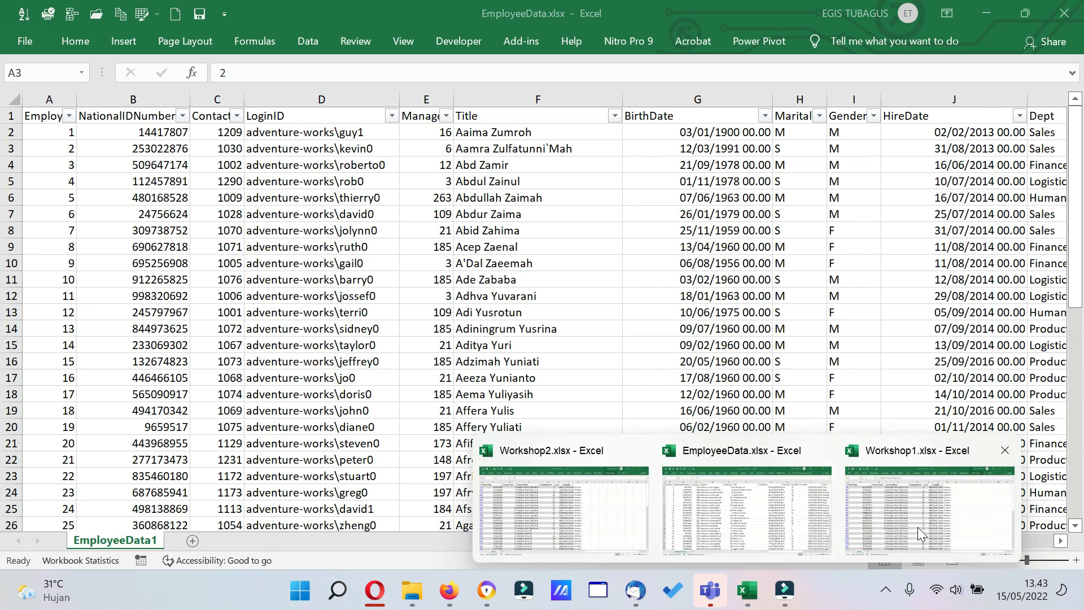
pyautogui.click(921, 528)
pyautogui.click(416, 280)
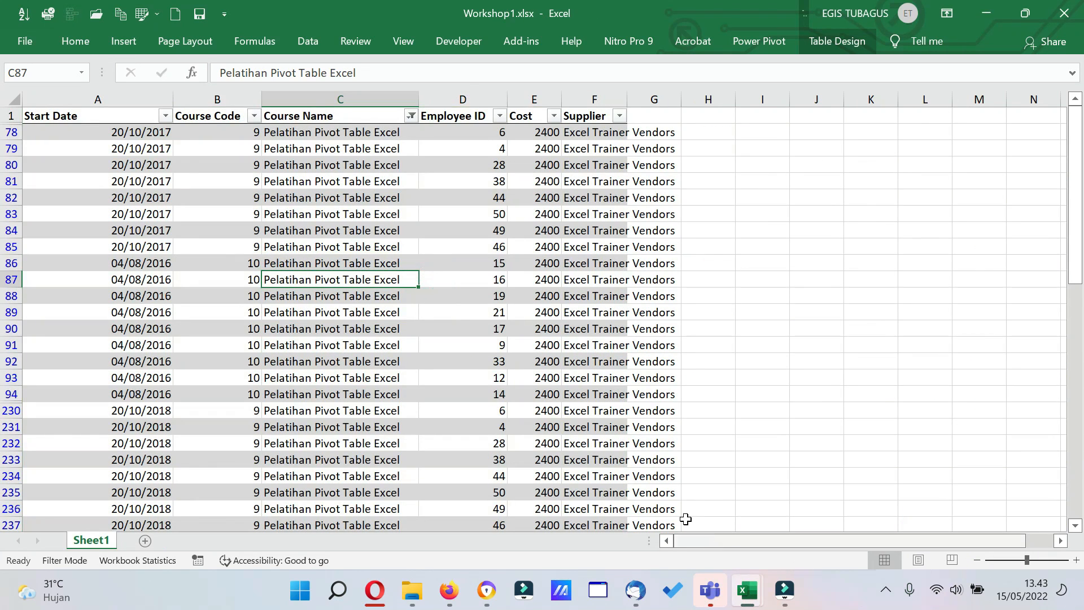
pyautogui.click(79, 139)
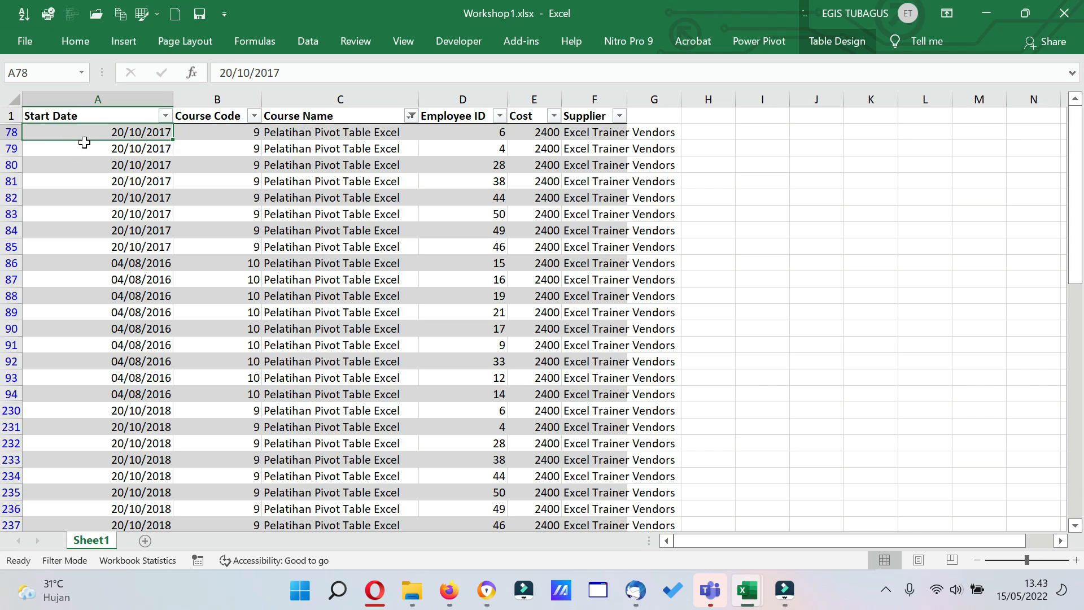
pyautogui.press('Right')
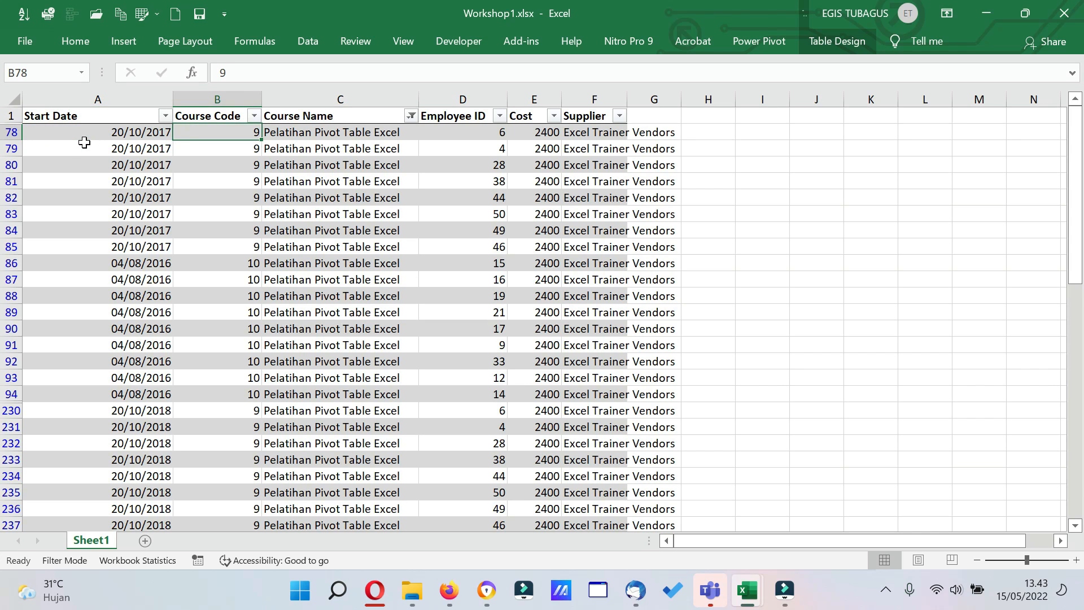
pyautogui.press('Right')
pyautogui.press('Right')
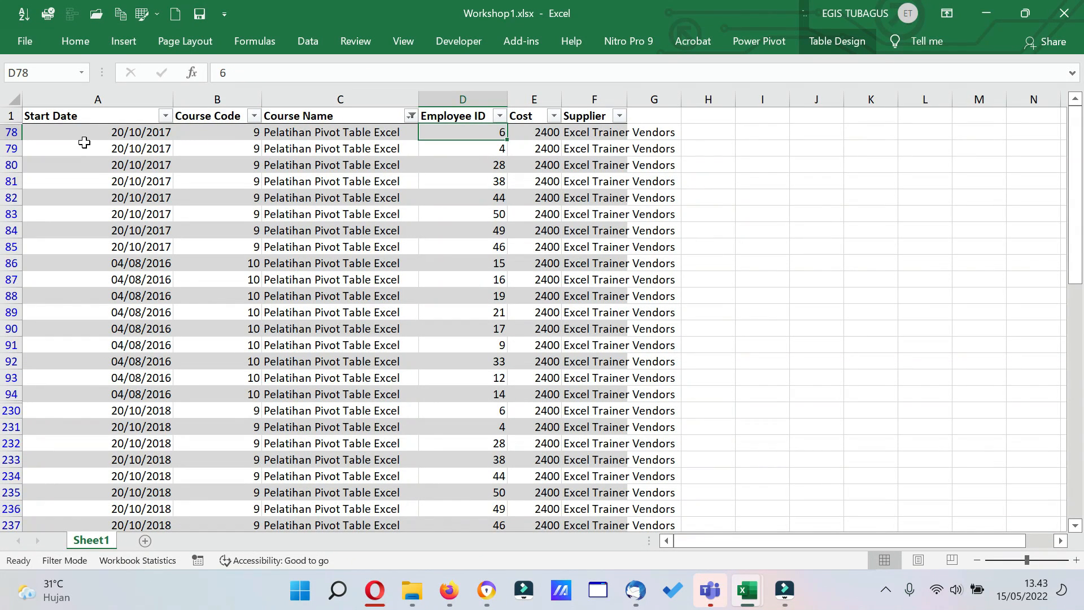
pyautogui.press('Right')
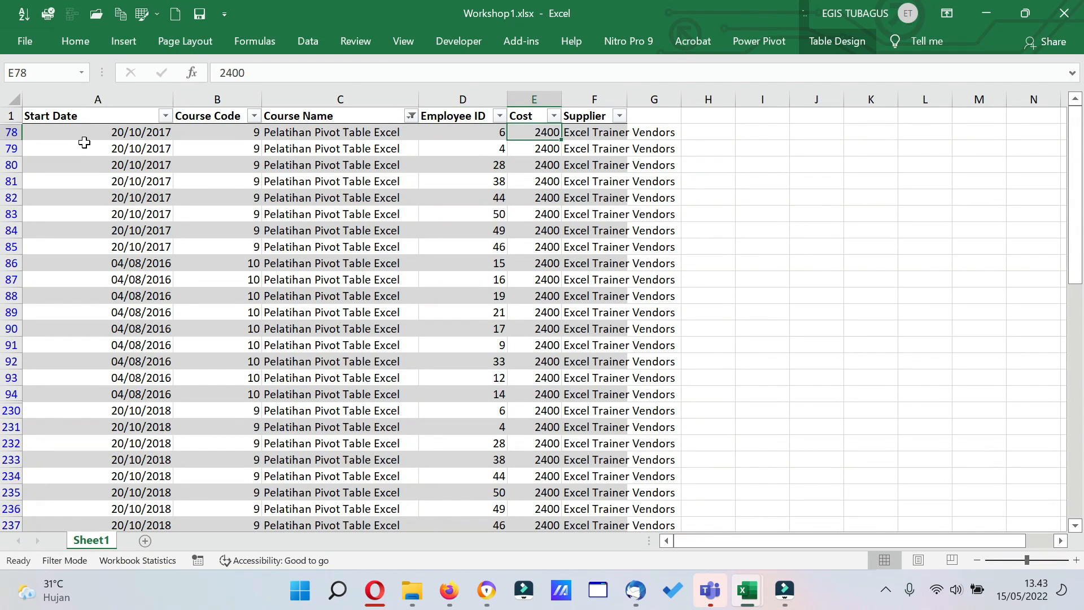
pyautogui.press('Right')
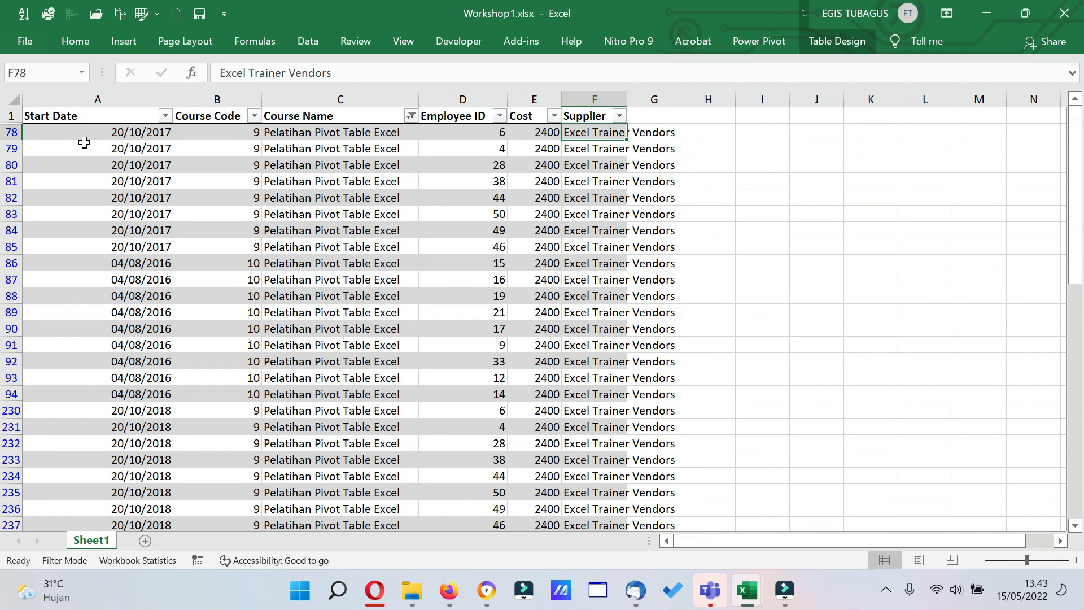
# View the training records in the Workshop2.xlsx workbook and return to EmployeeData.xlsx.
pyautogui.moveTo(769, 591)
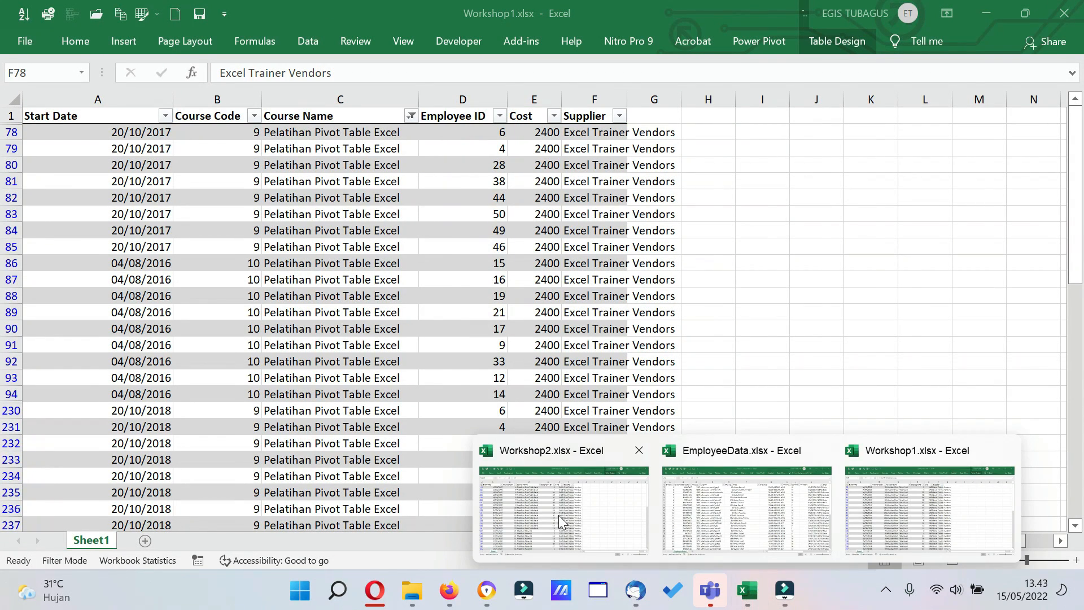
pyautogui.click(561, 521)
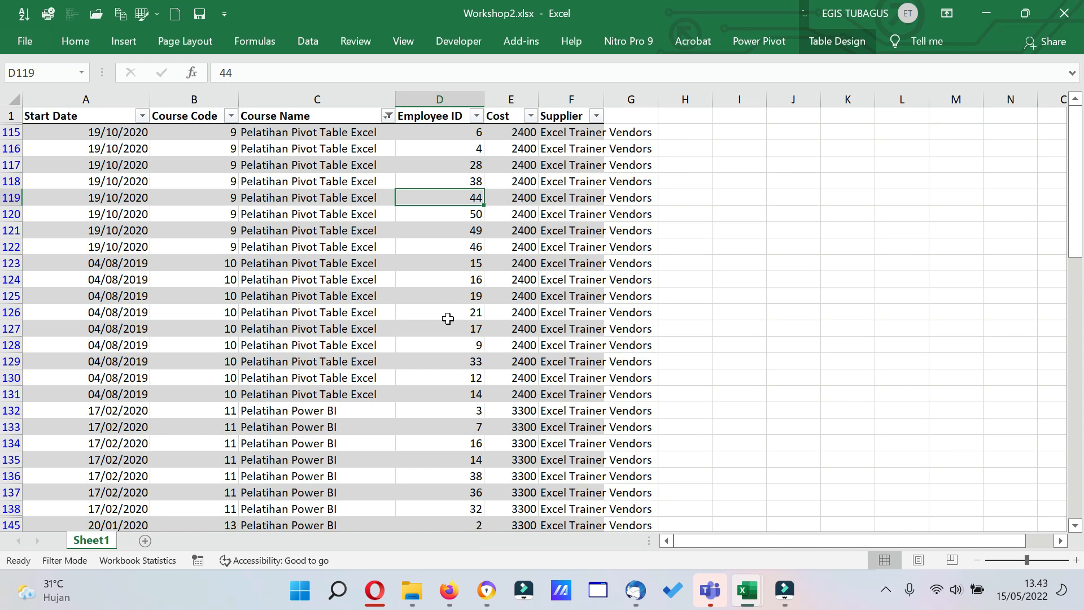
pyautogui.moveTo(746, 587)
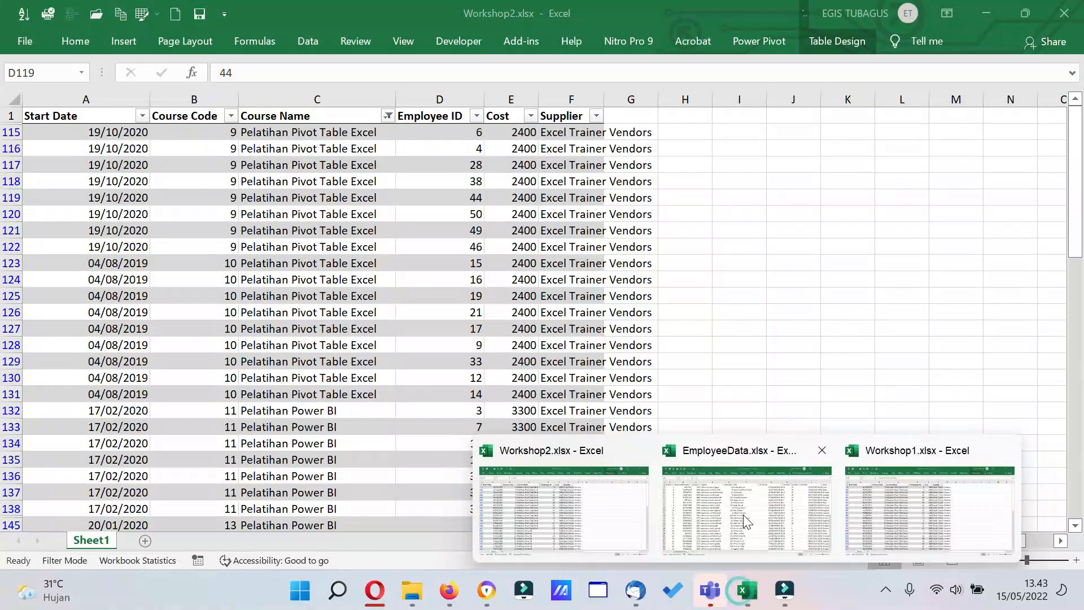
pyautogui.click(743, 515)
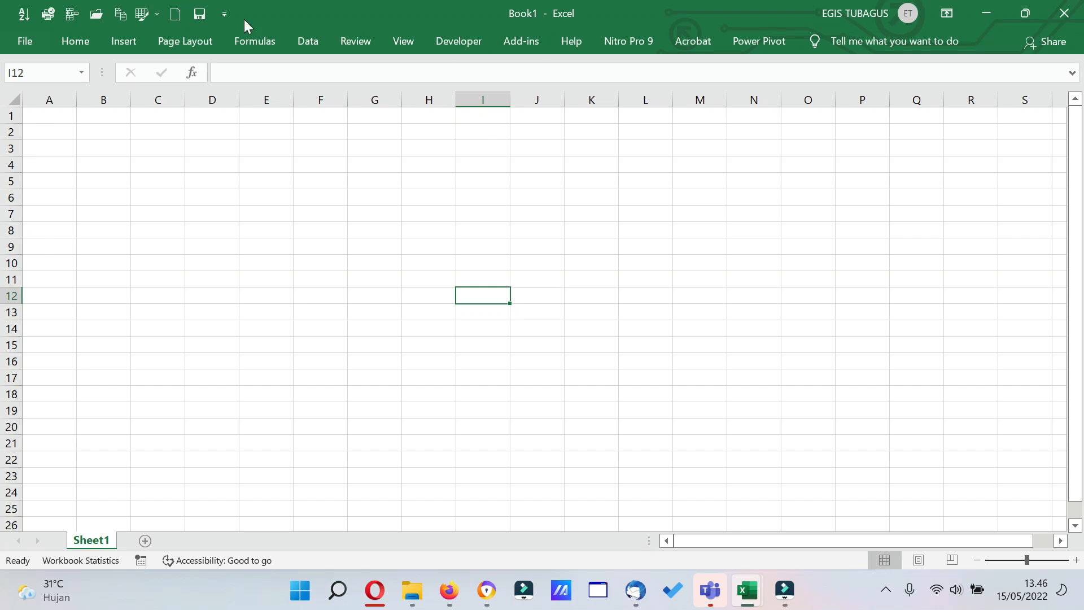
# Save the blank workbook in the Downloads folder as Latihan PowerQuery Mei in Excel Workbook format.
pyautogui.click(23, 46)
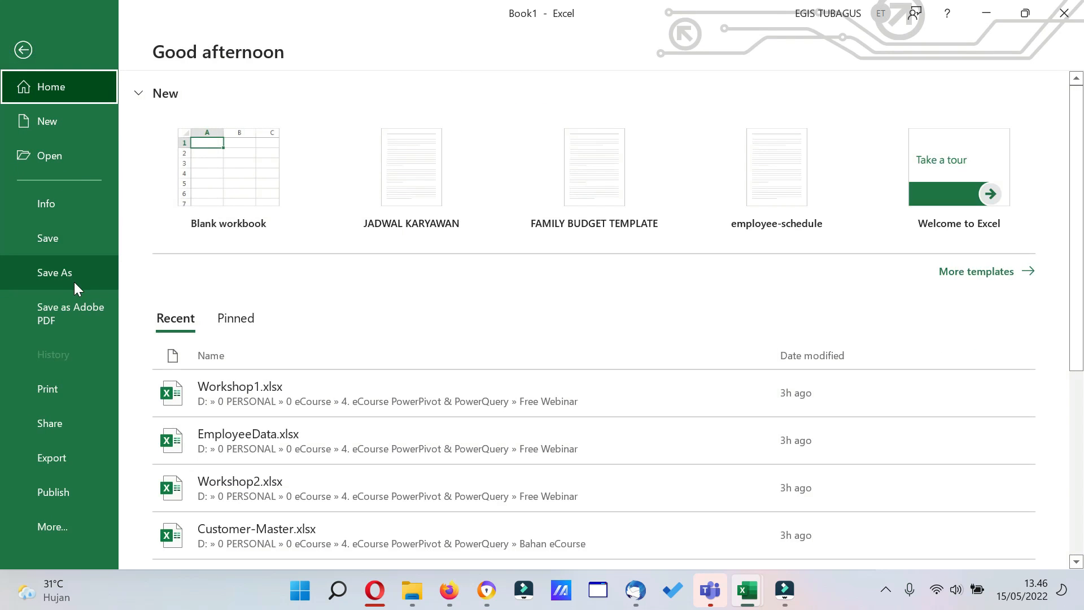
pyautogui.click(74, 282)
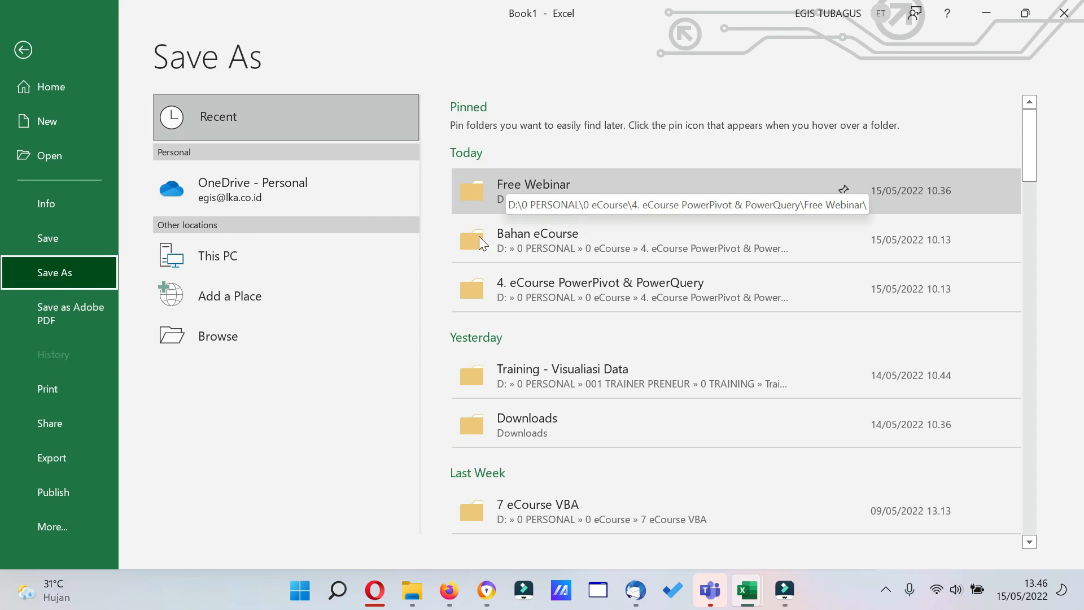
pyautogui.click(490, 428)
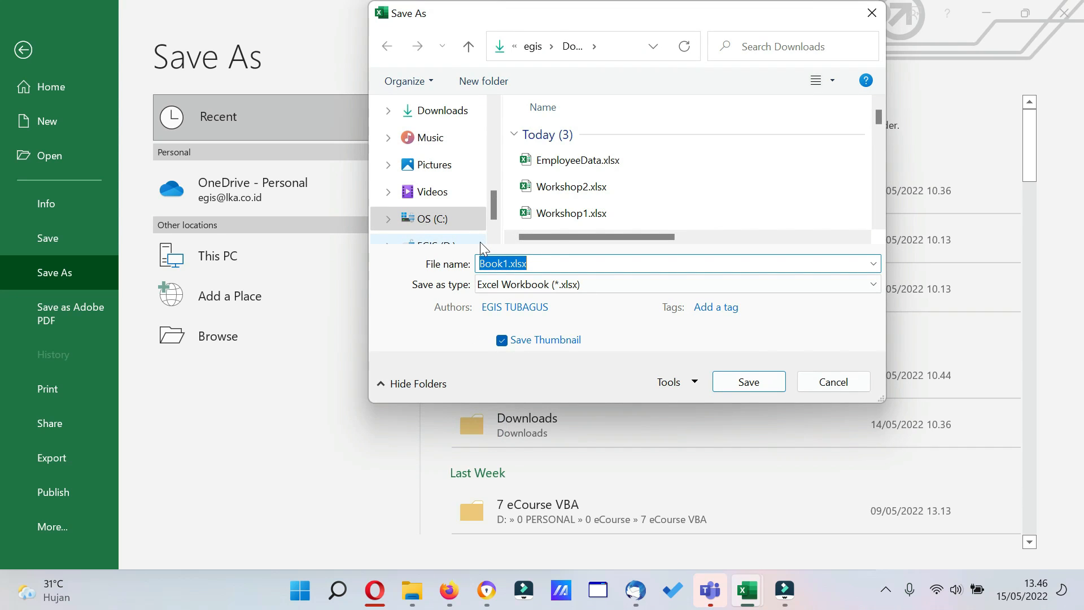
pyautogui.write('Latihan')
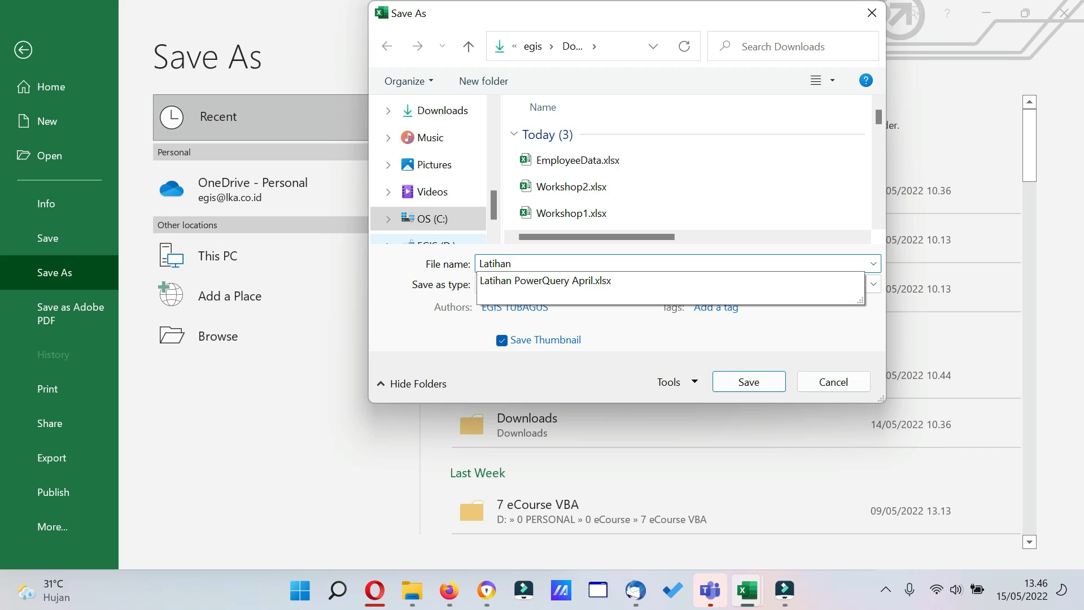
pyautogui.click(588, 281)
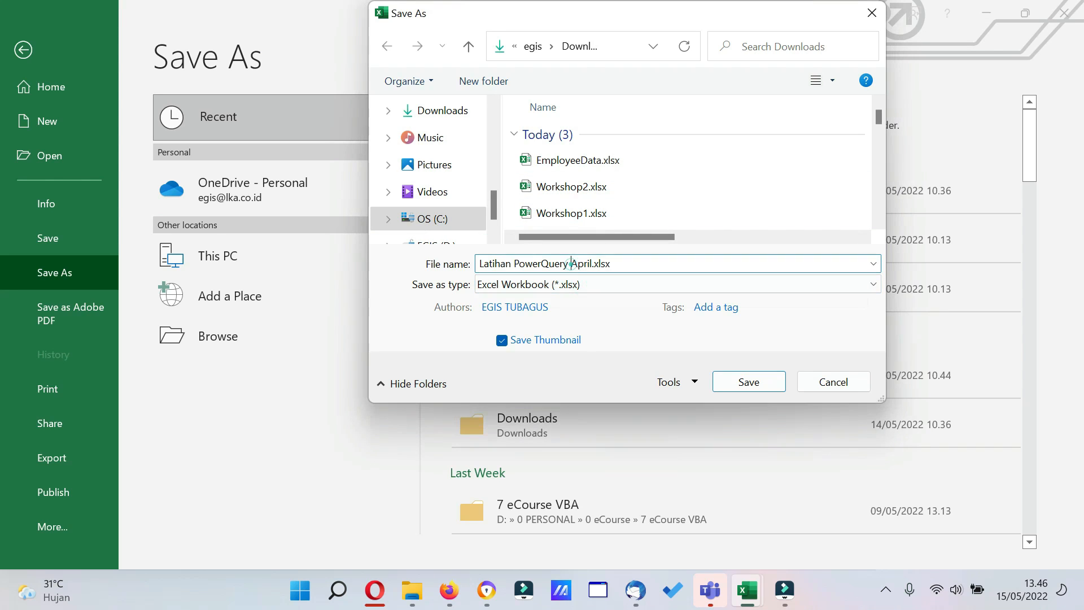
pyautogui.moveTo(570, 263); pyautogui.dragTo(611, 263)
pyautogui.write('Mei')
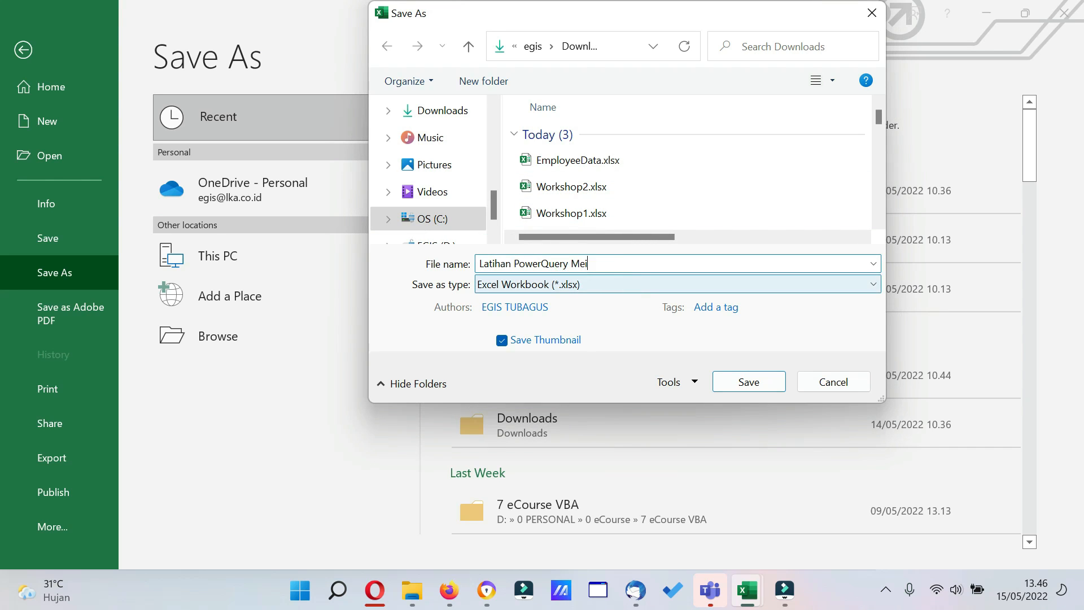
pyautogui.click(769, 386)
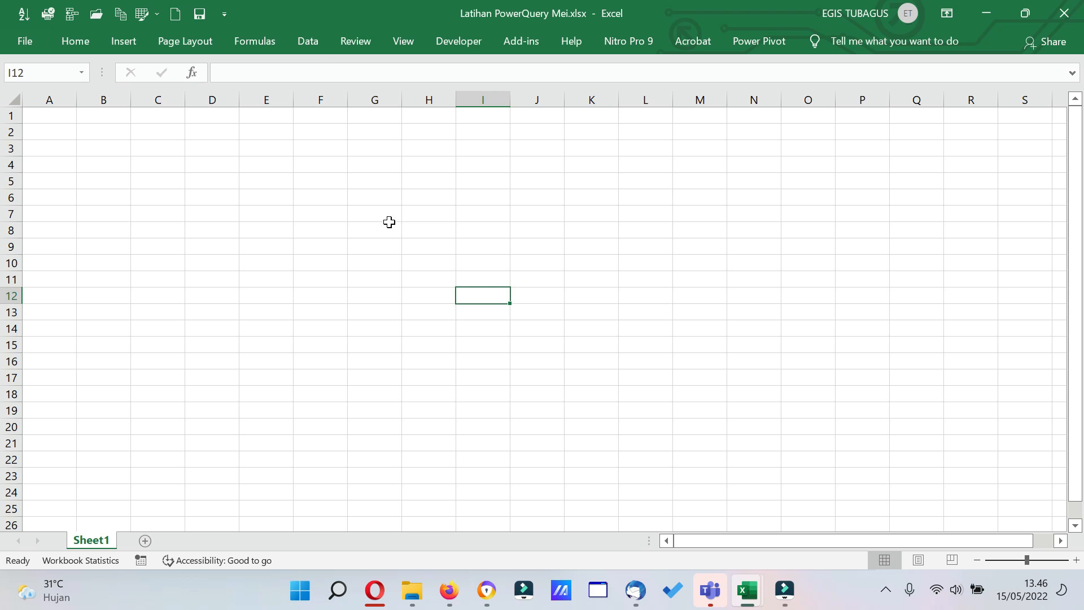
# Import EmployeeData.xlsx from the Downloads folder as an Excel workbook data source.
pyautogui.click(312, 42)
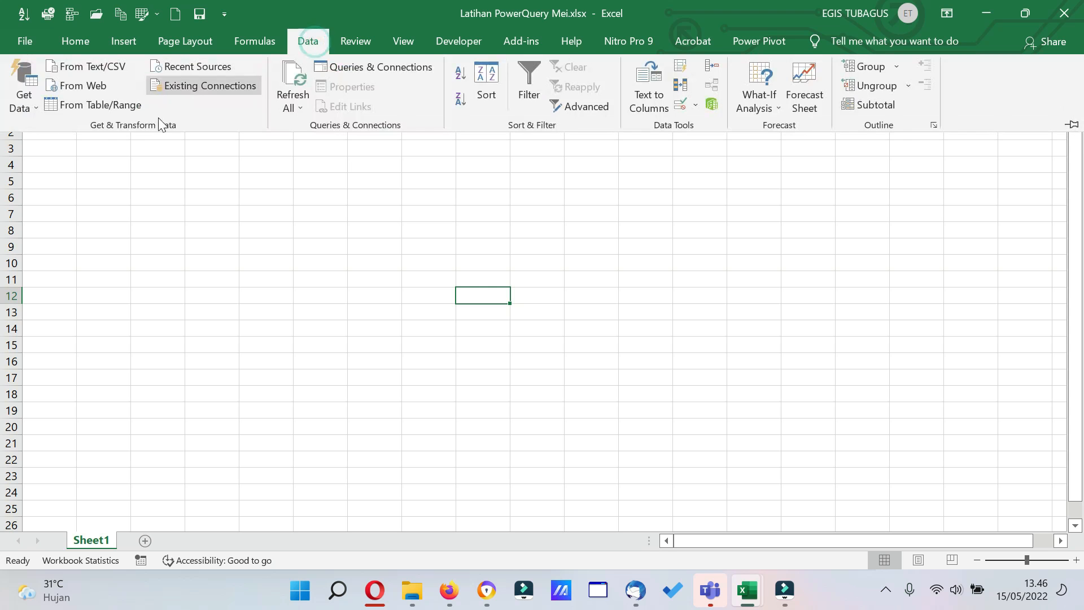
pyautogui.click(34, 109)
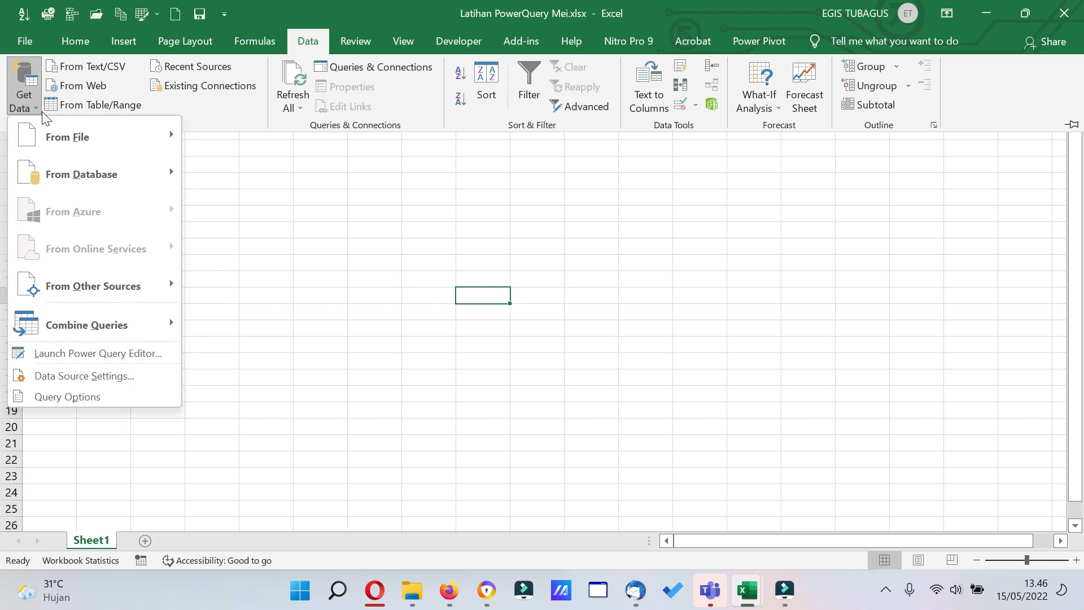
pyautogui.moveTo(120, 143)
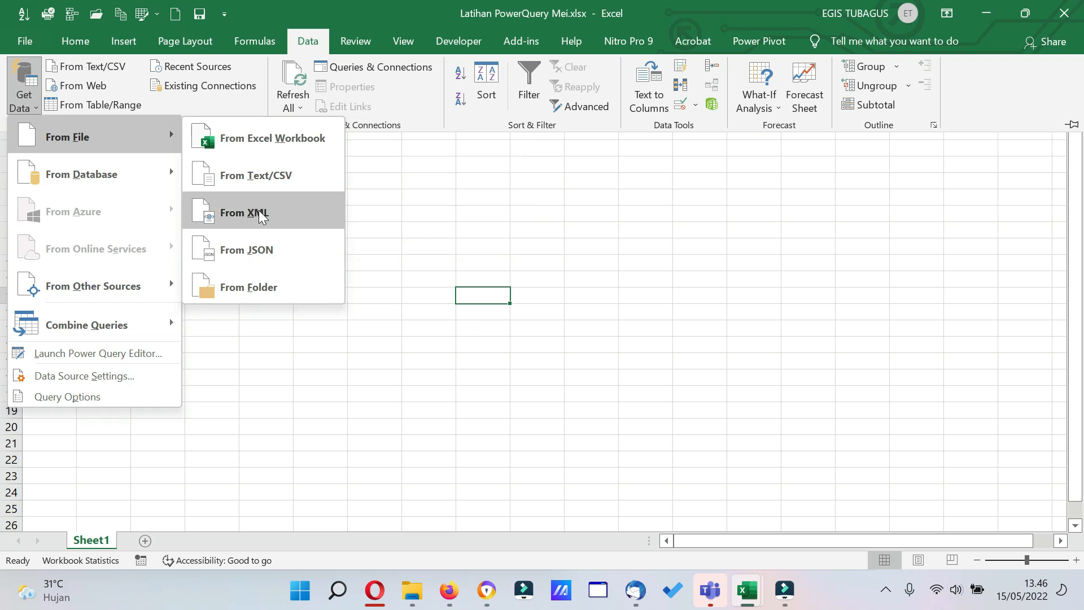
pyautogui.moveTo(144, 167)
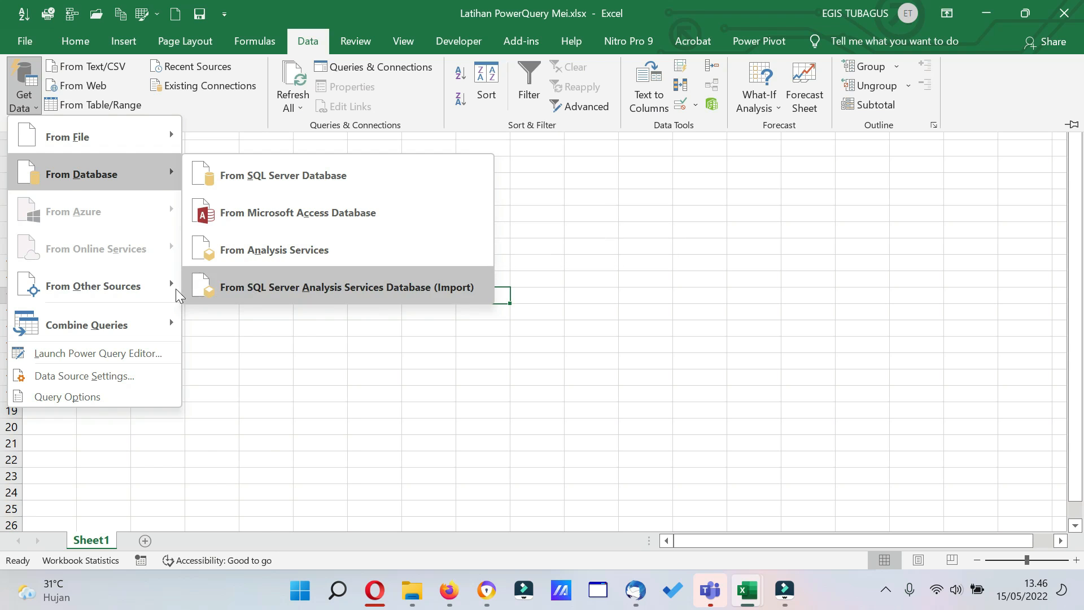
pyautogui.moveTo(131, 290)
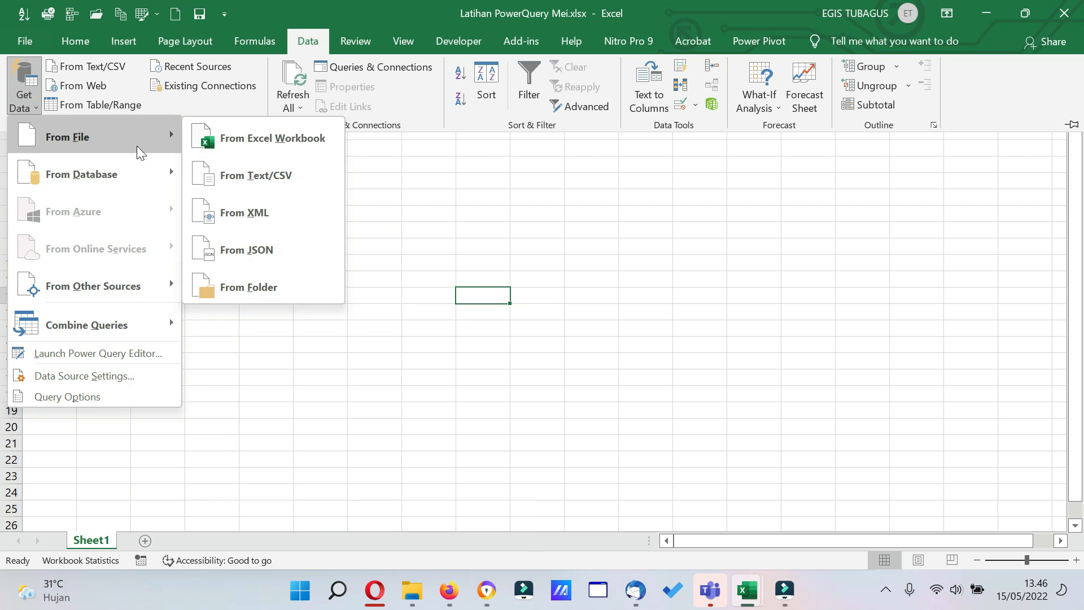
pyautogui.click(260, 143)
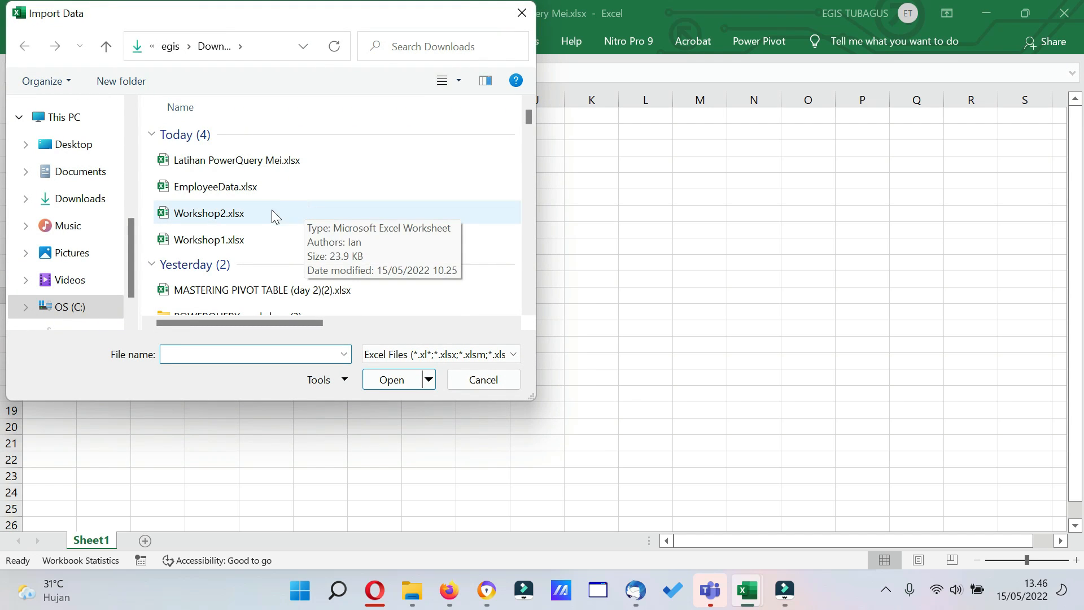
pyautogui.click(256, 188)
pyautogui.click(395, 380)
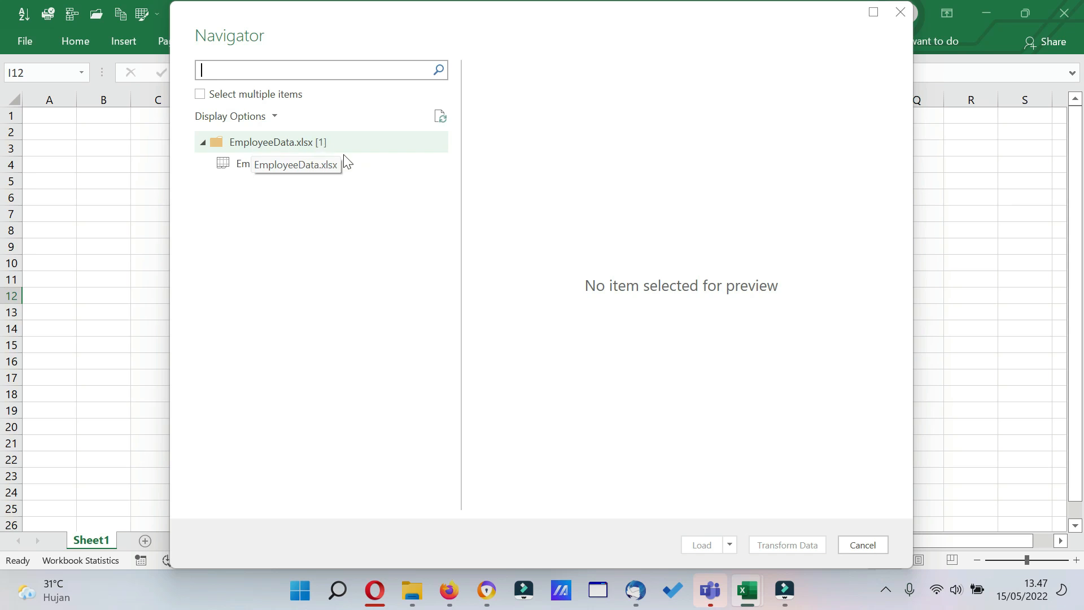
# Preview the EmployeeData1 sheet and open it for transformation in the Power Query Editor.
pyautogui.click(274, 169)
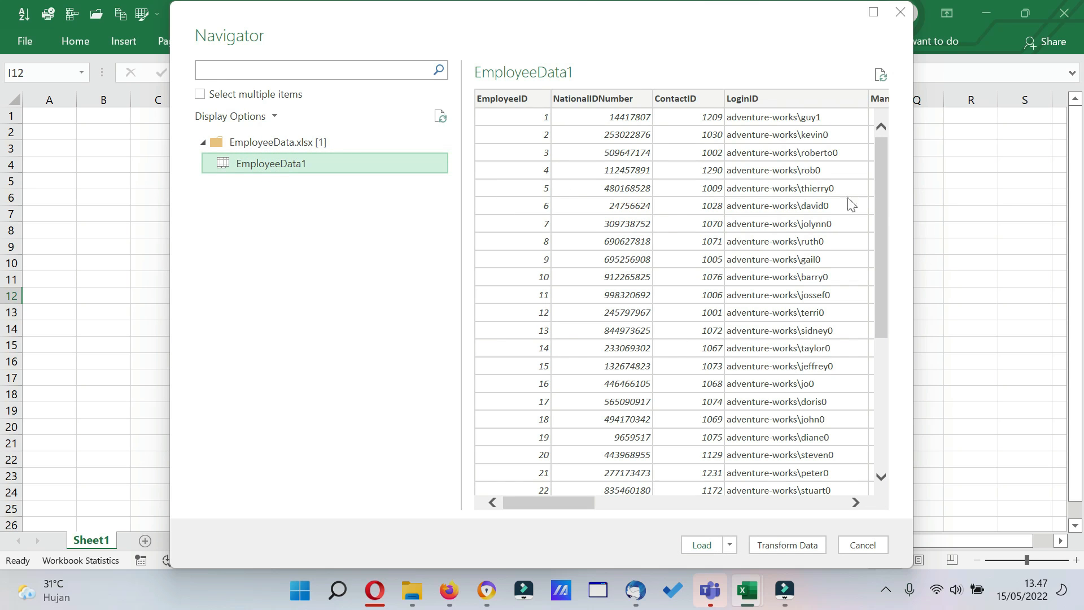
pyautogui.moveTo(553, 502); pyautogui.dragTo(519, 508)
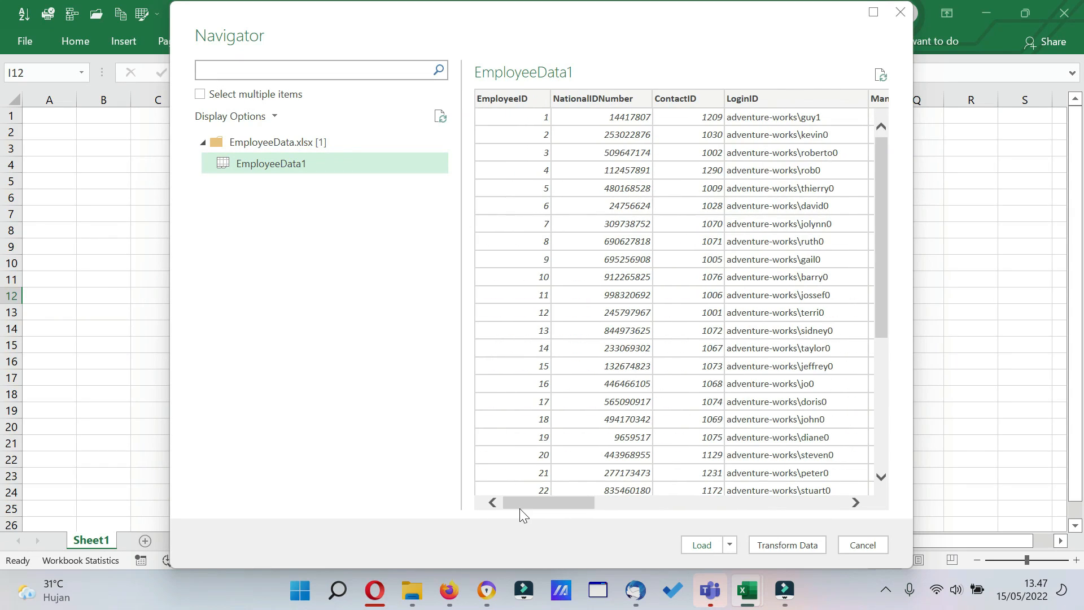
pyautogui.click(732, 546)
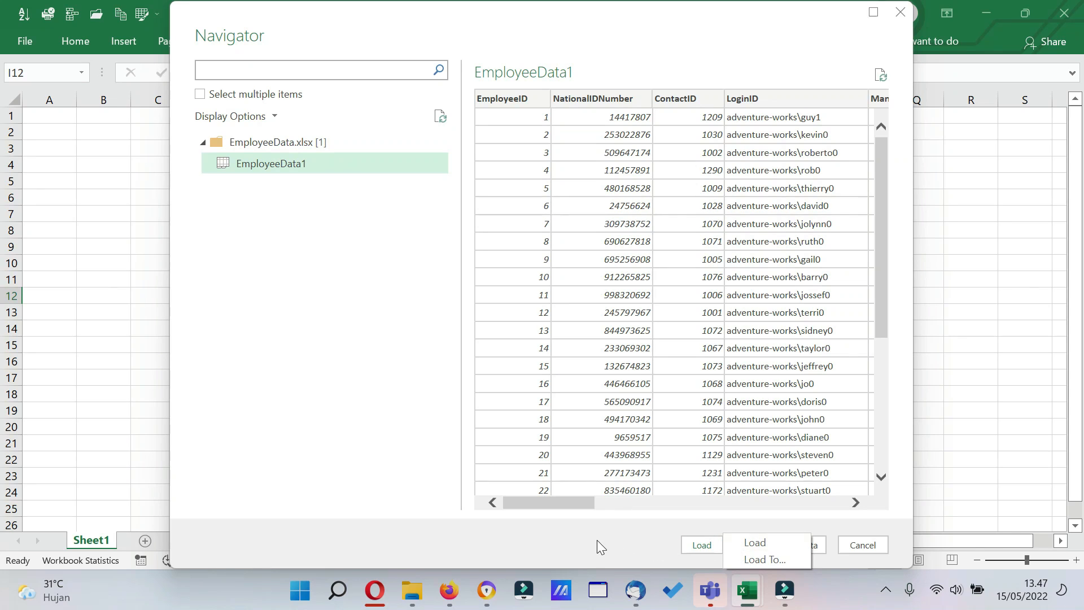
pyautogui.click(580, 540)
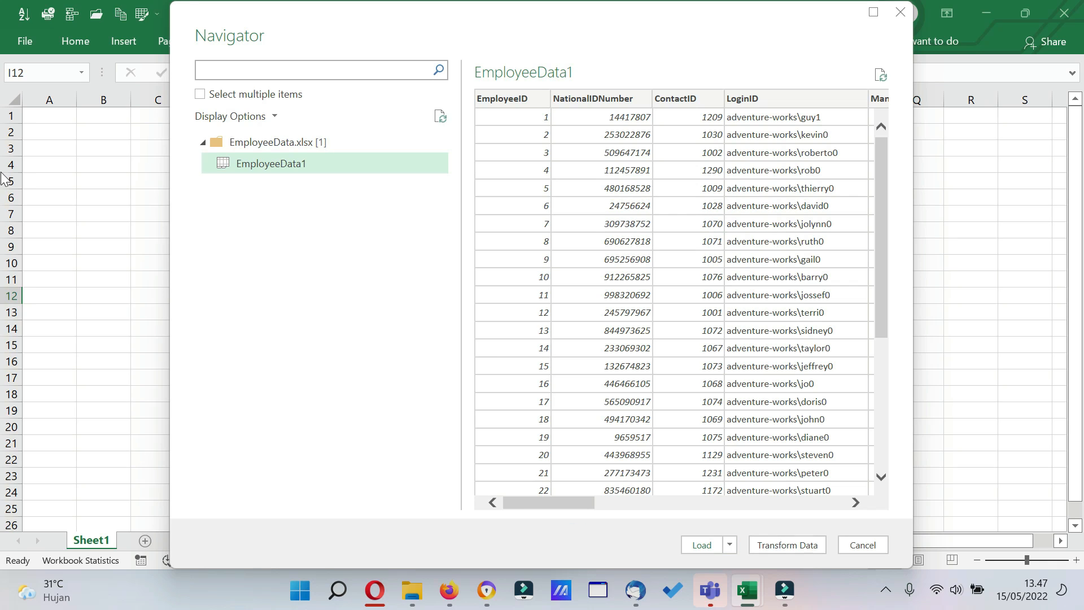
pyautogui.click(788, 546)
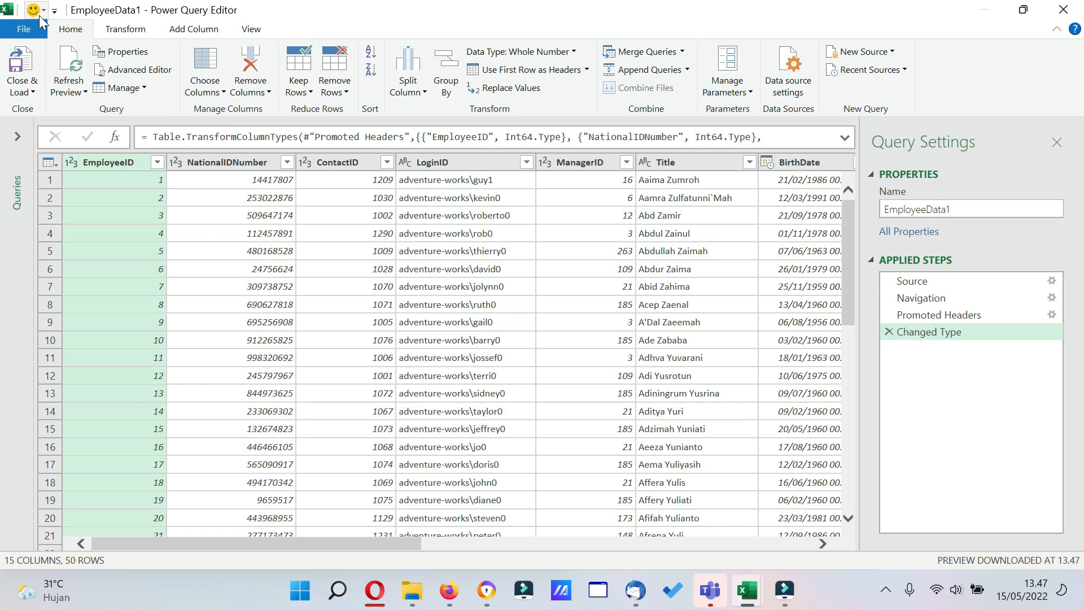
# Look over the editor's command groups, the Changed Type formula and the employee table's ID columns.
pyautogui.click(17, 32)
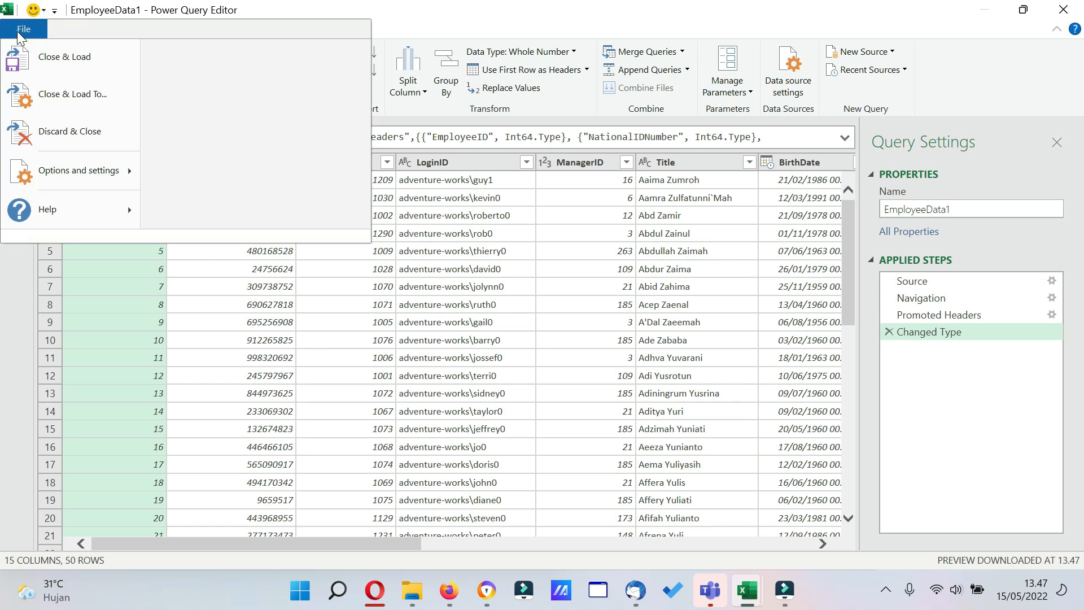
pyautogui.click(82, 29)
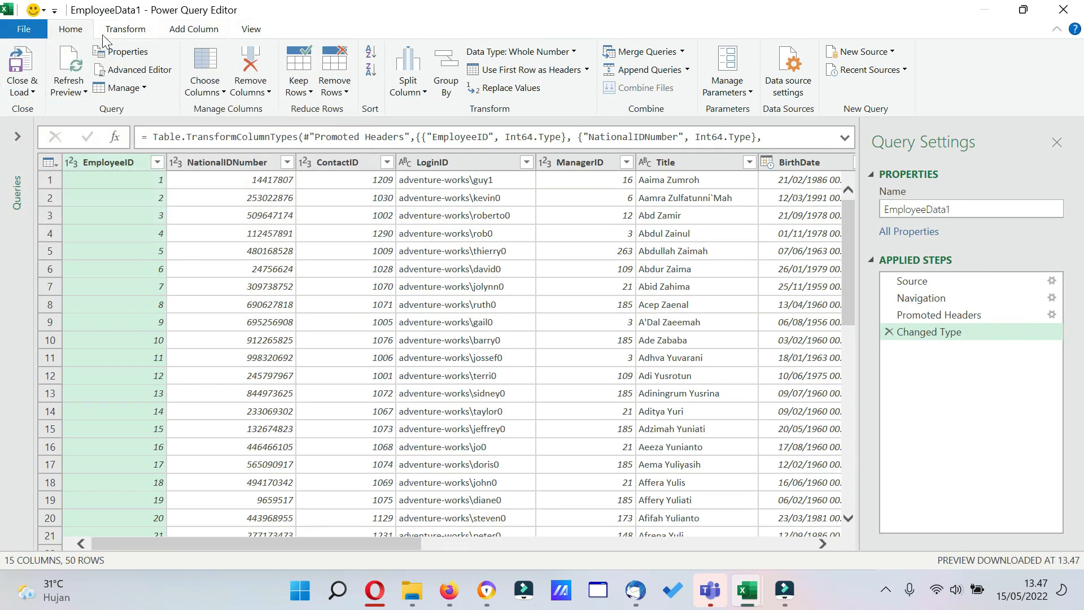
pyautogui.click(126, 30)
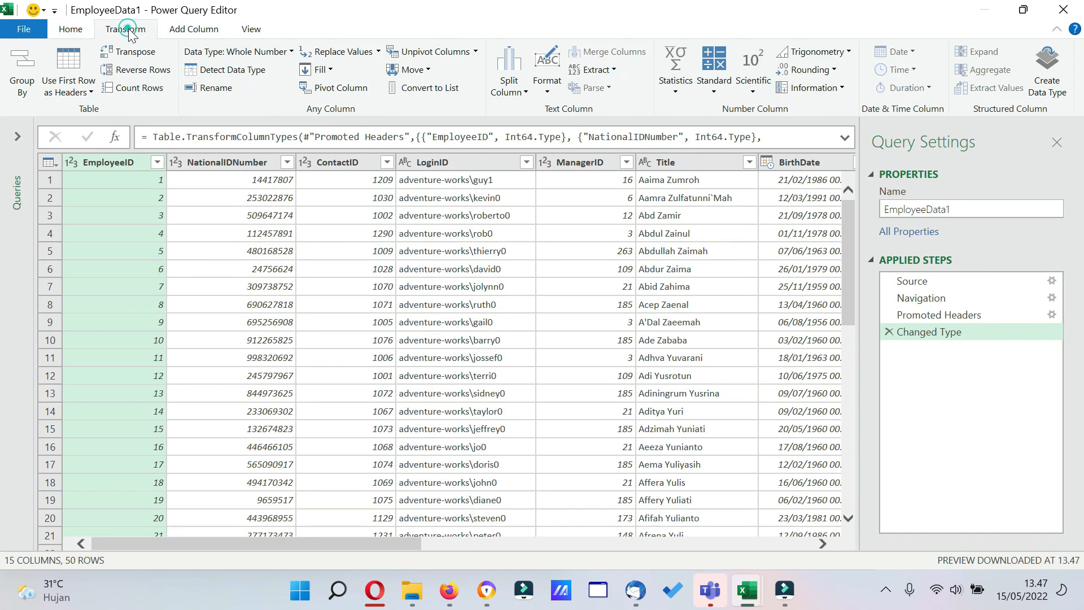
pyautogui.click(193, 32)
pyautogui.click(254, 34)
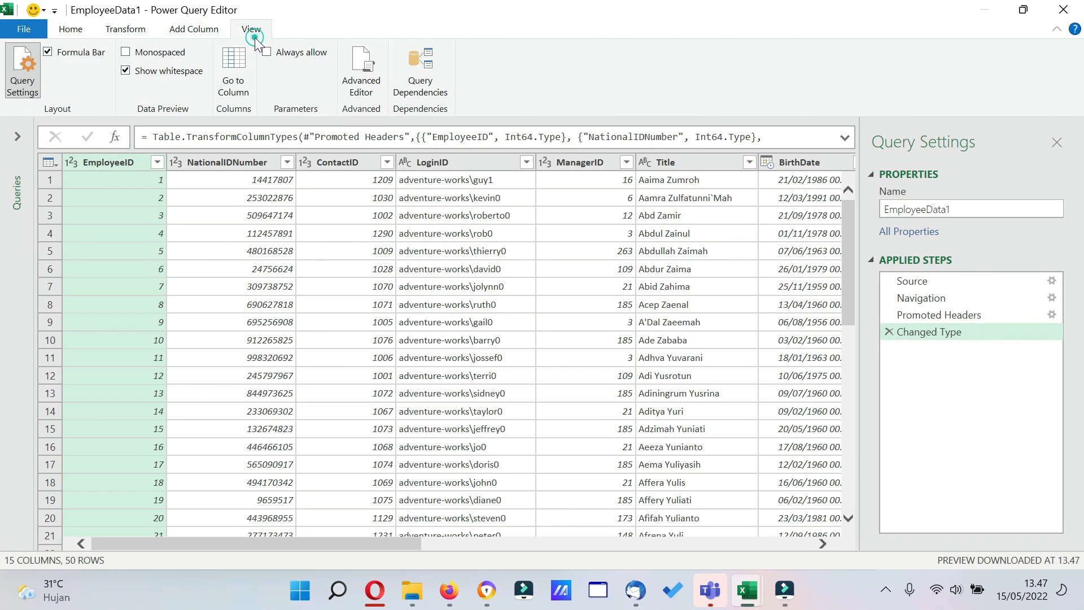
pyautogui.click(115, 33)
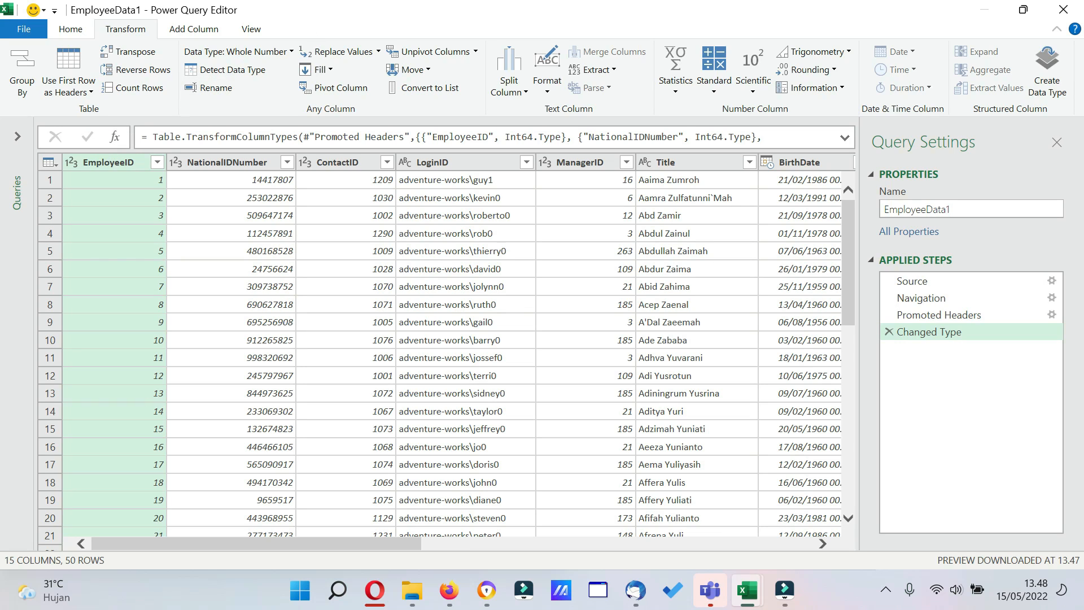
pyautogui.tripleClick(168, 134)
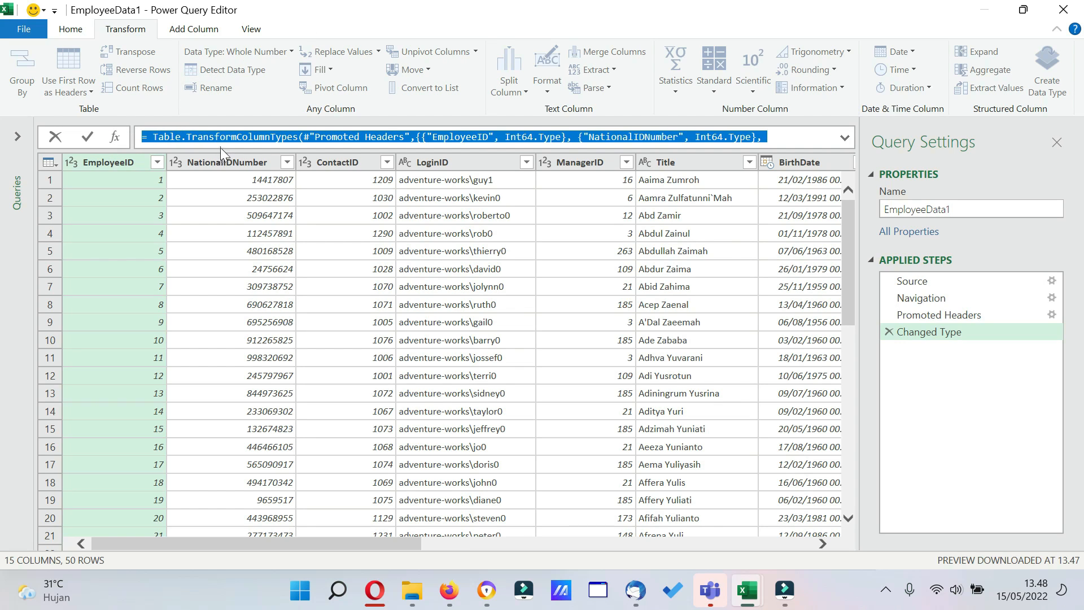
pyautogui.click(591, 136)
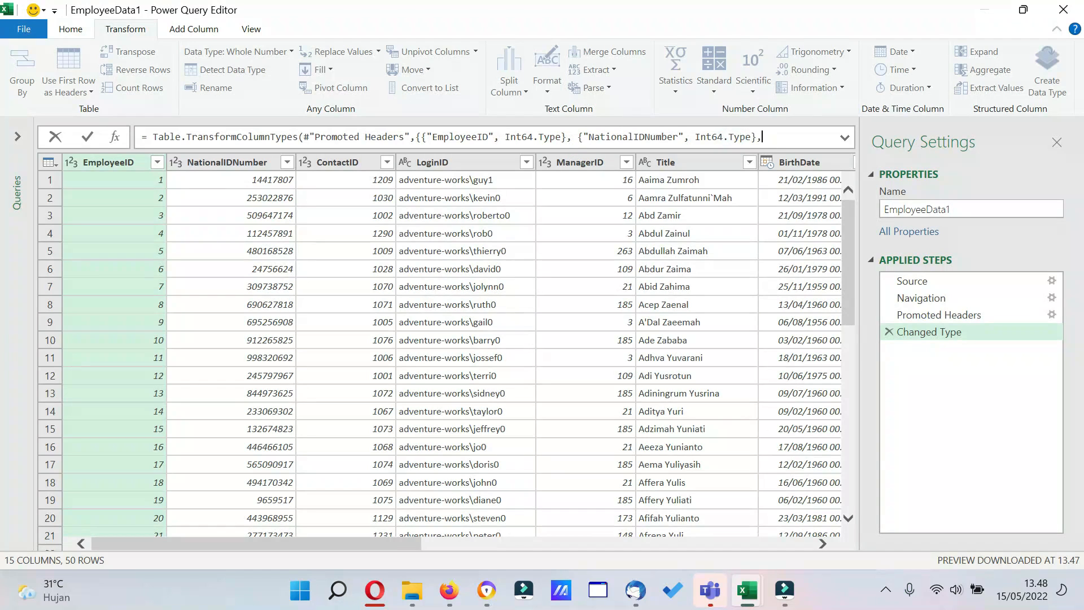
pyautogui.click(759, 139)
pyautogui.click(228, 162)
pyautogui.click(323, 163)
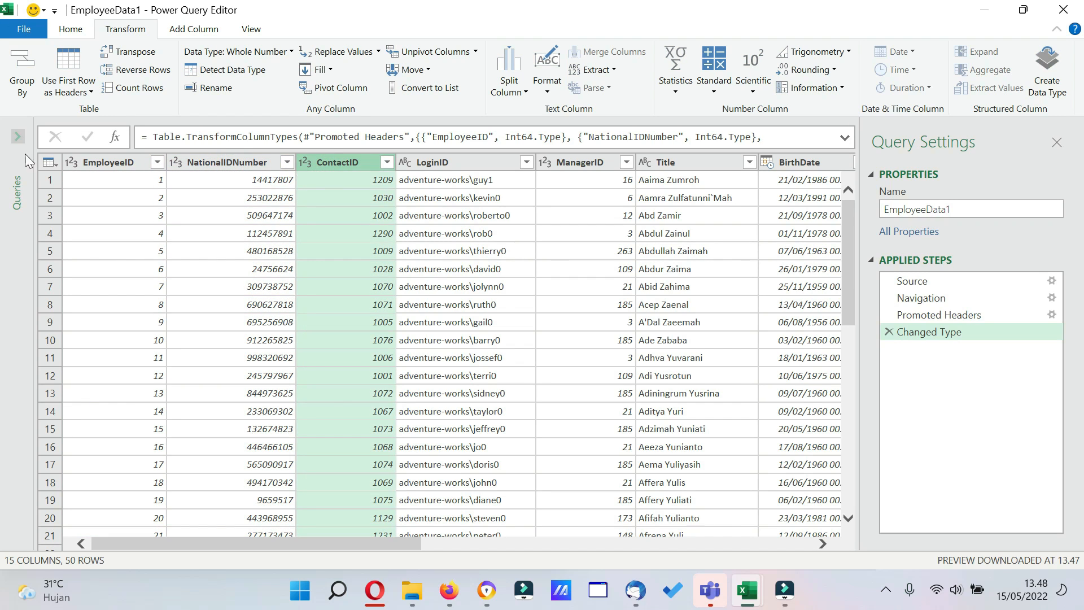
# Show the list of queries and rename the EmployeeData1 query as Tabel Karyawan.
pyautogui.click(19, 136)
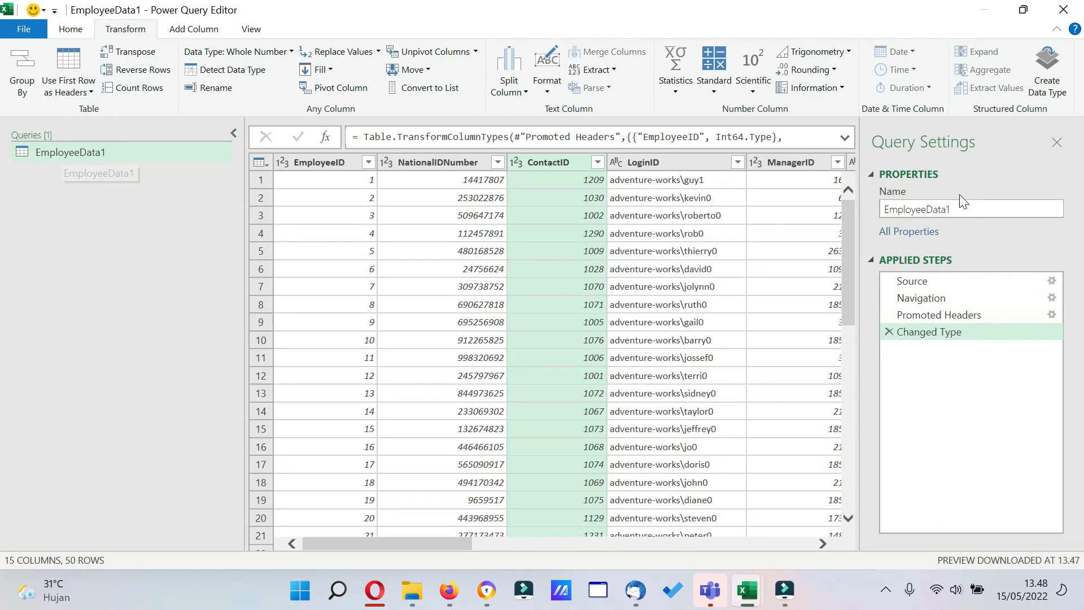
pyautogui.moveTo(961, 206); pyautogui.dragTo(738, 223)
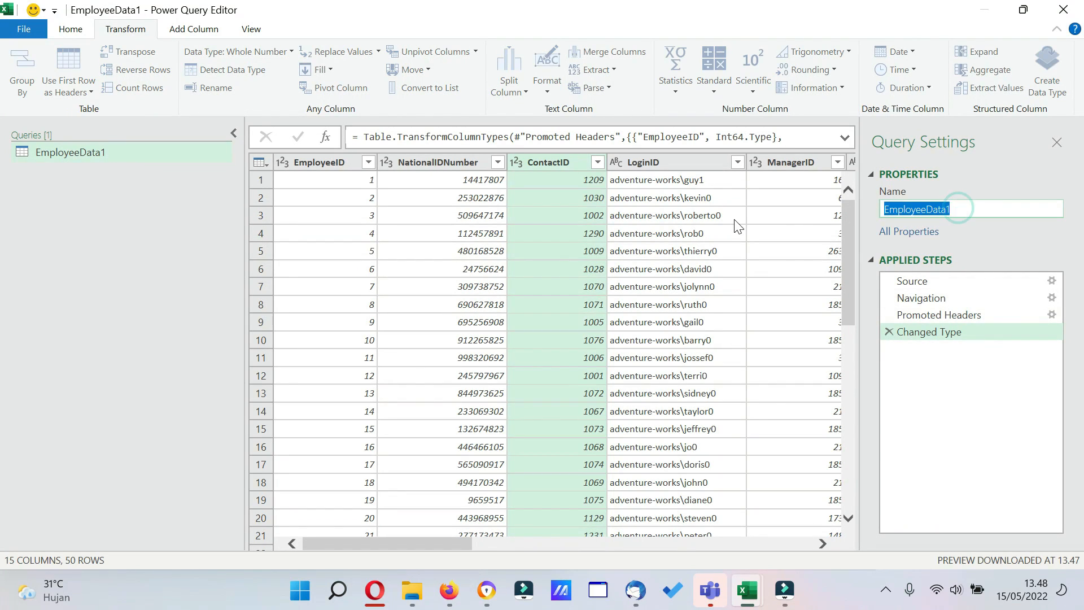
pyautogui.write('Tabel K')
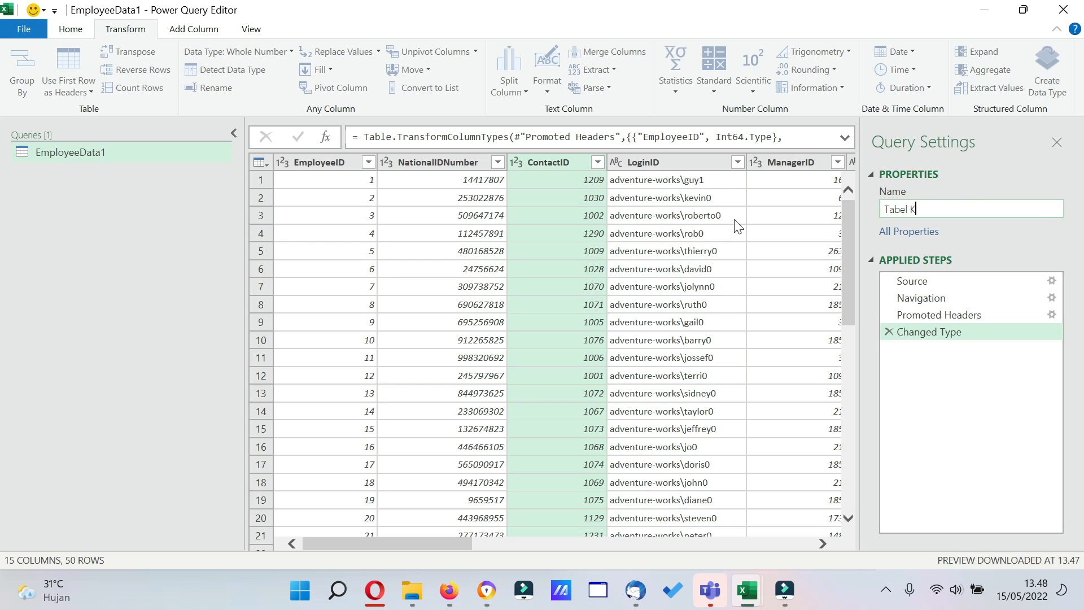
pyautogui.write('aryawan')
# Inspect the Source step's workbook path settings and the file browser, and cancel without changing the file.
pyautogui.click(922, 283)
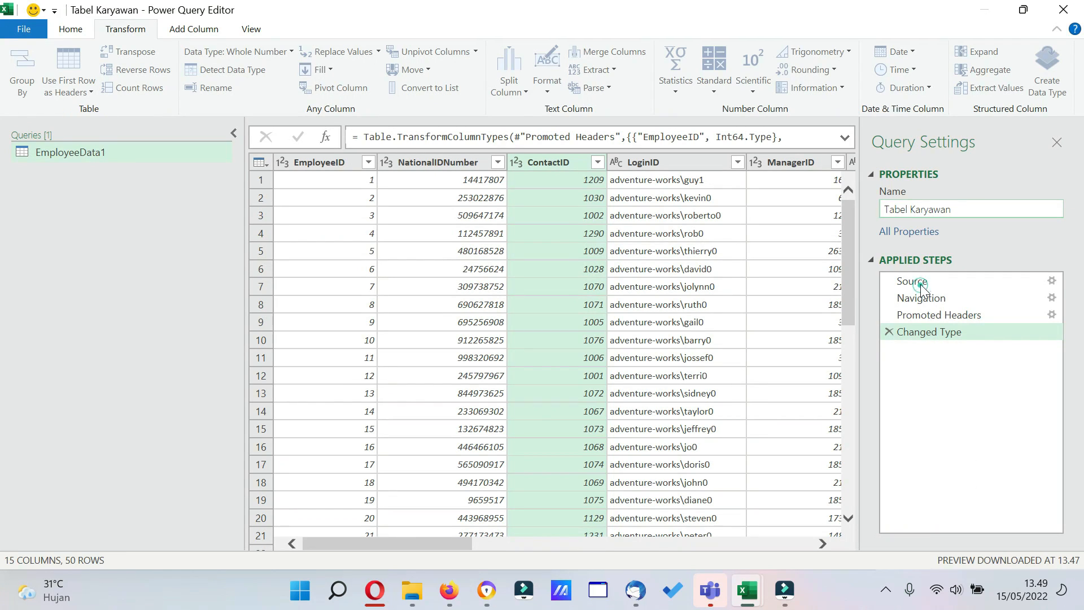
pyautogui.doubleClick(921, 283)
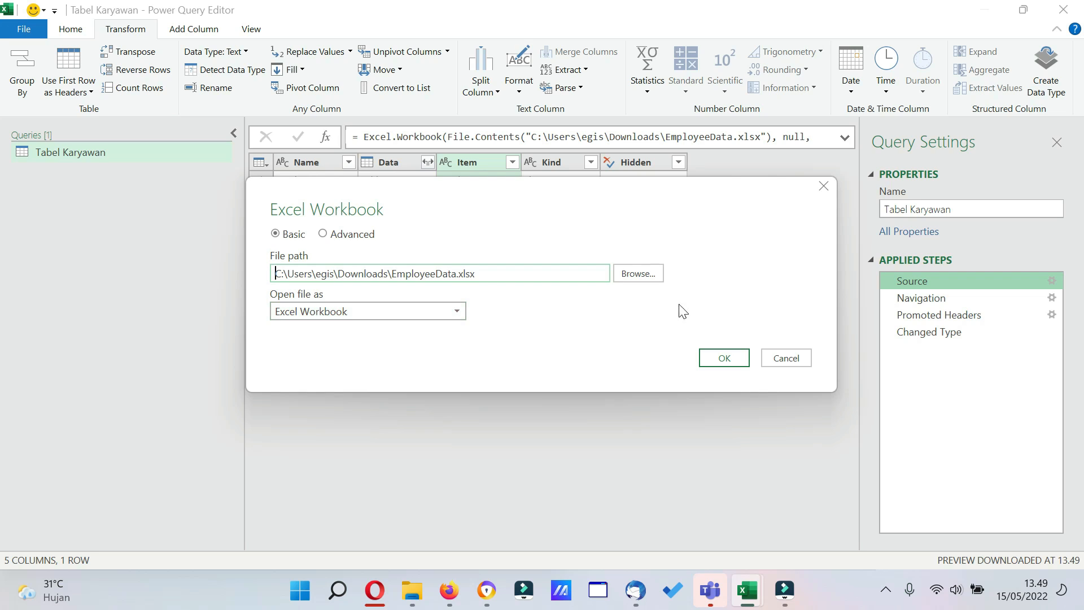
pyautogui.click(649, 278)
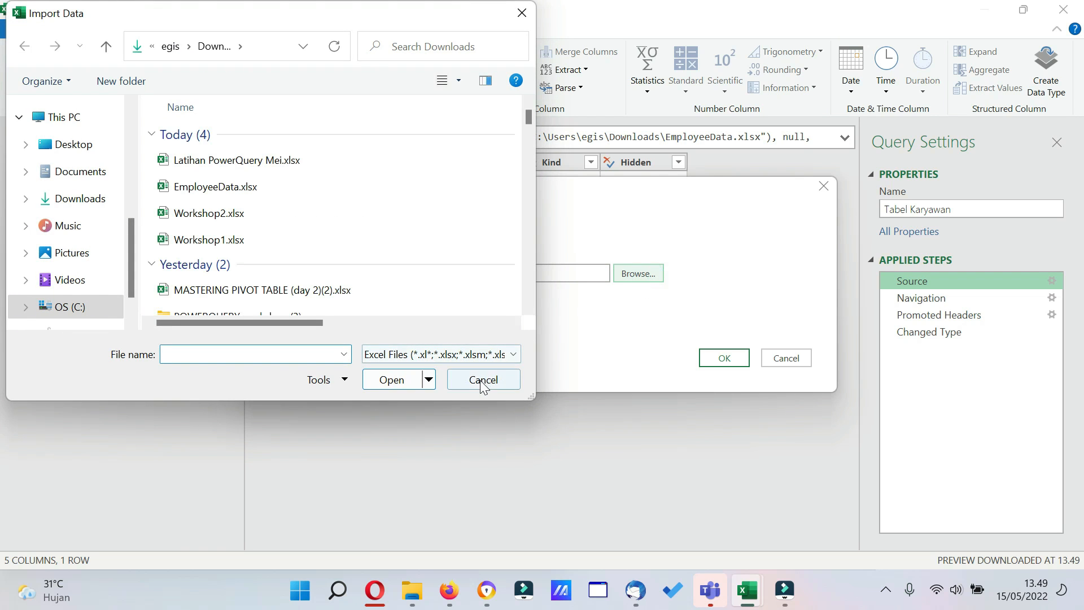
pyautogui.click(480, 380)
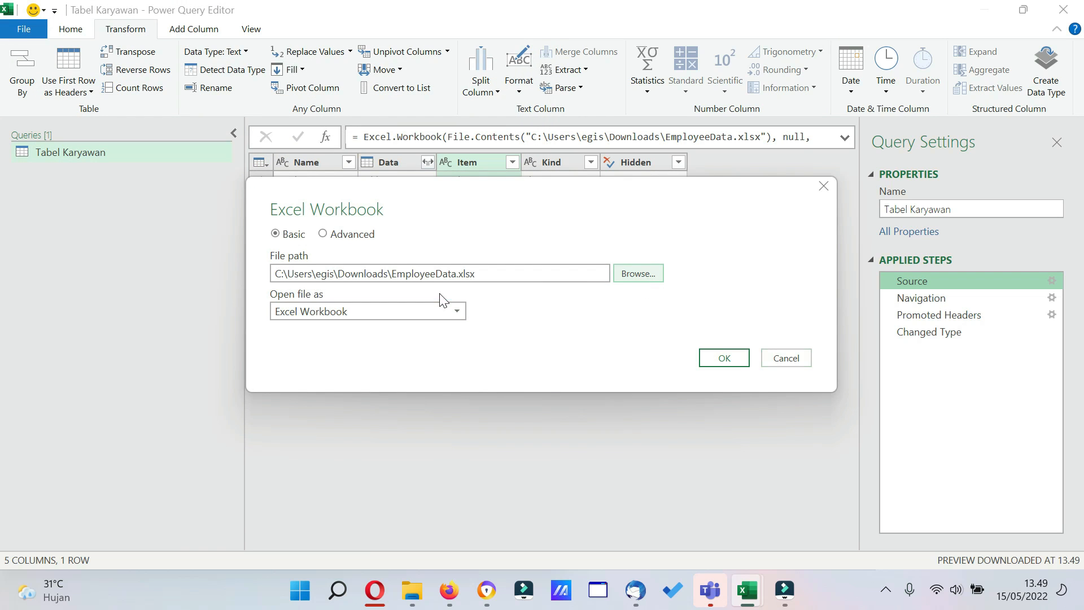
pyautogui.click(772, 355)
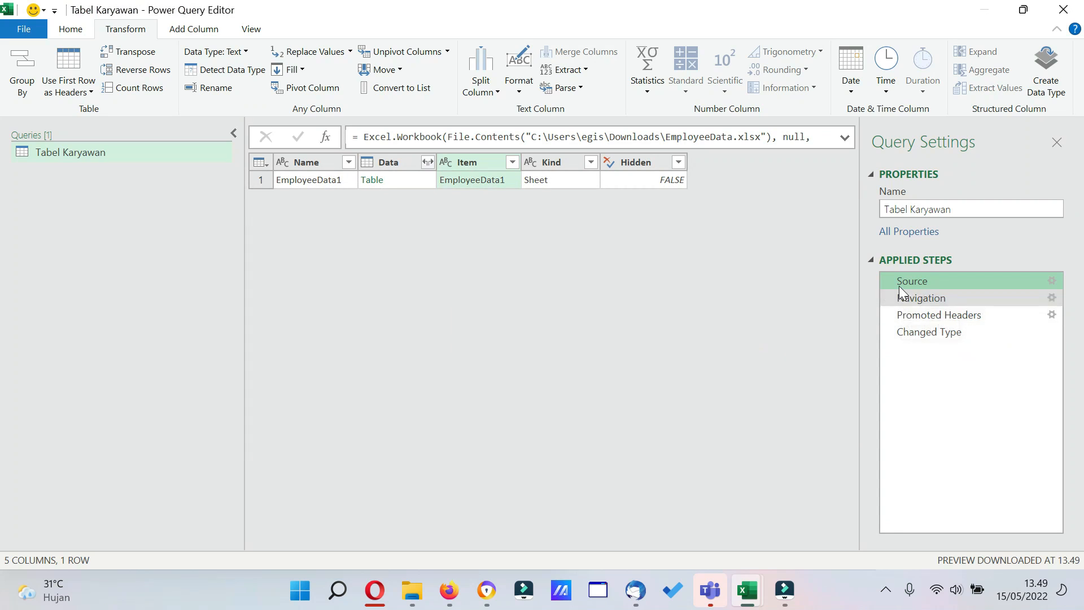
# Examine the table at the Navigation, Promoted Headers and Changed Type applied steps.
pyautogui.click(917, 299)
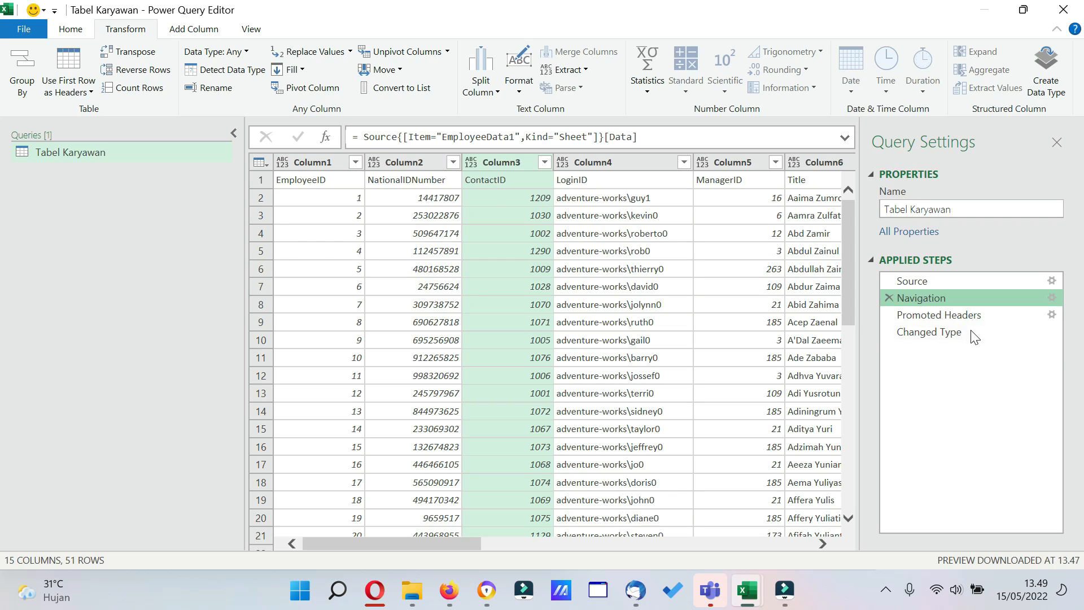
pyautogui.click(960, 316)
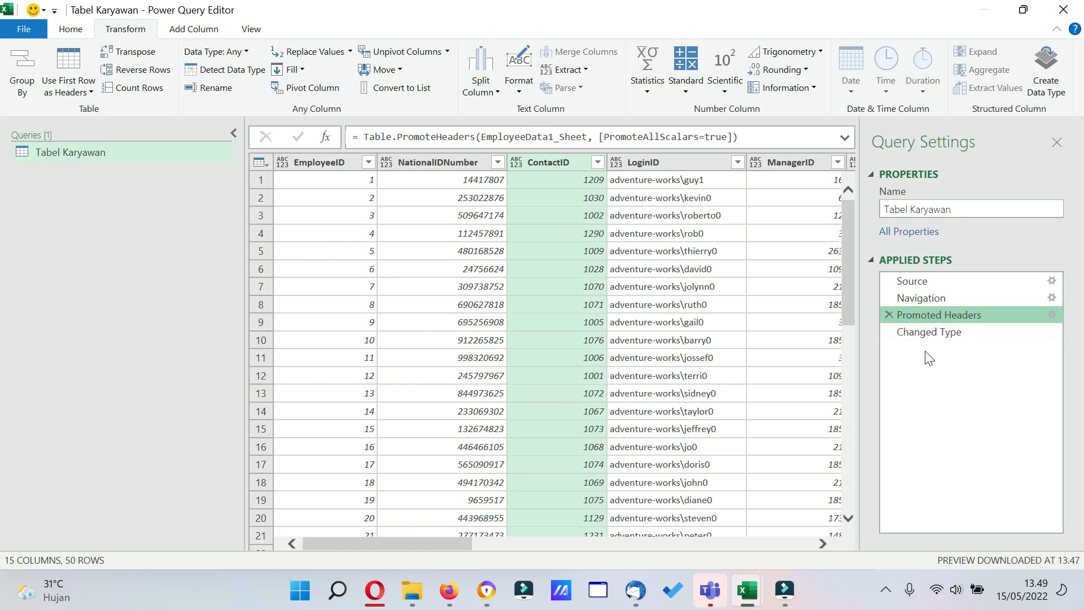
pyautogui.click(930, 336)
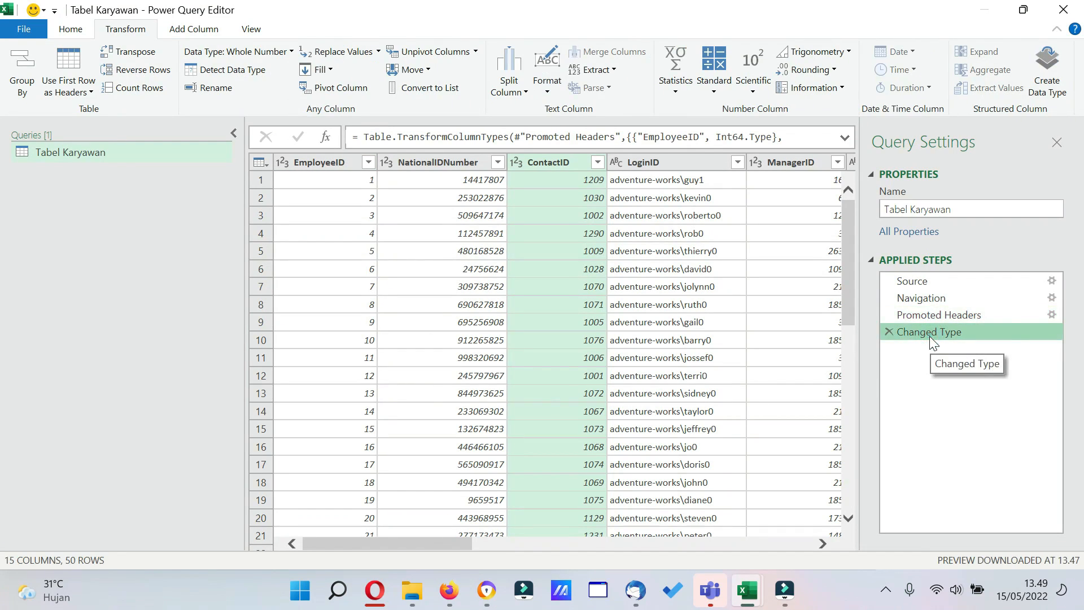
# Compare the data types of the EmployeeID and LoginID columns and view the available type options.
pyautogui.click(289, 156)
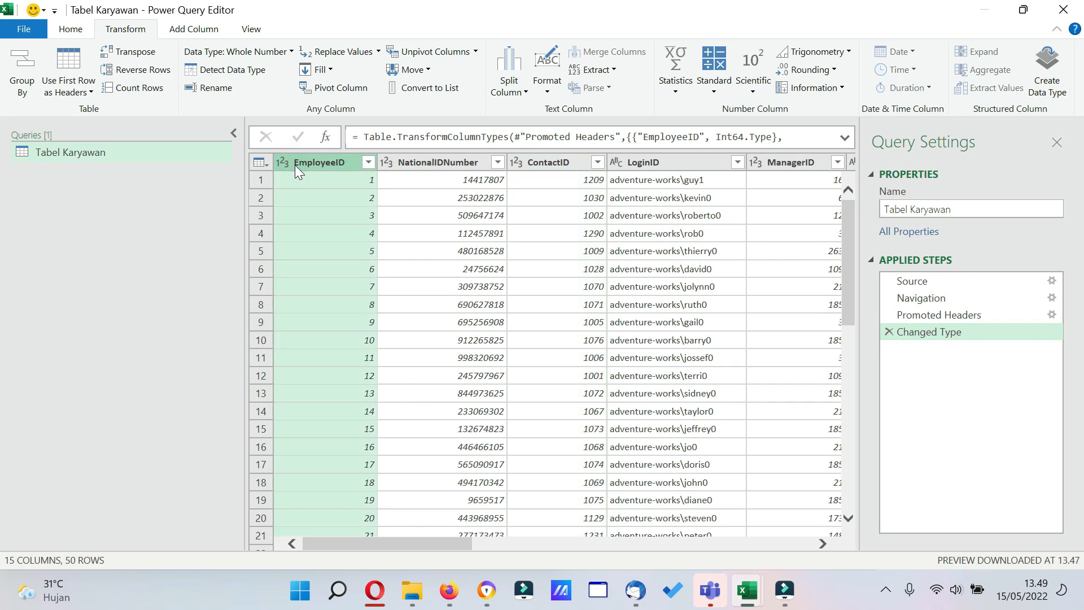
pyautogui.click(649, 162)
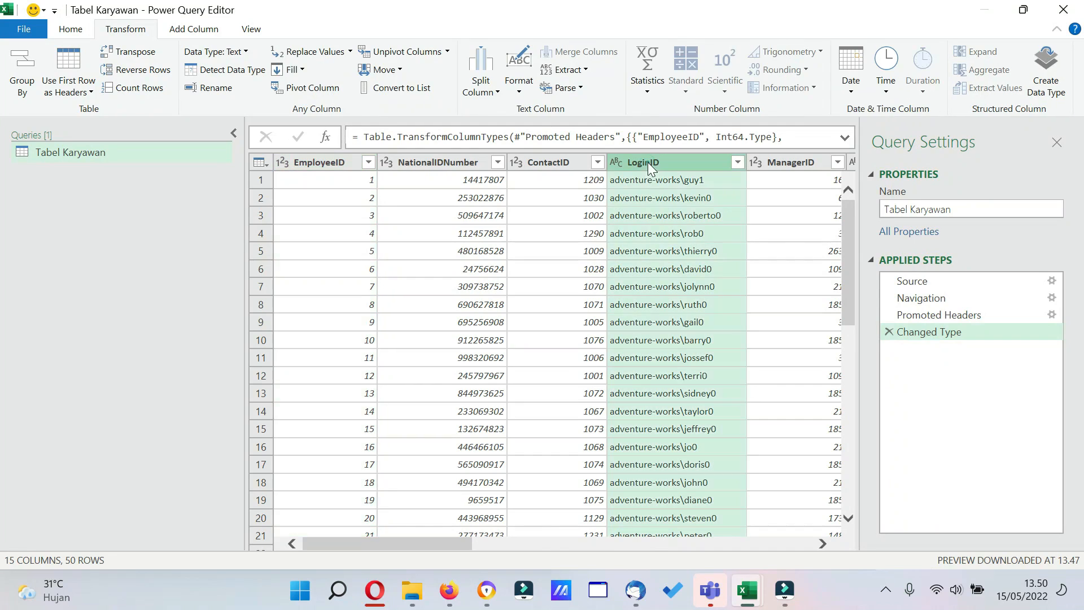
pyautogui.click(283, 164)
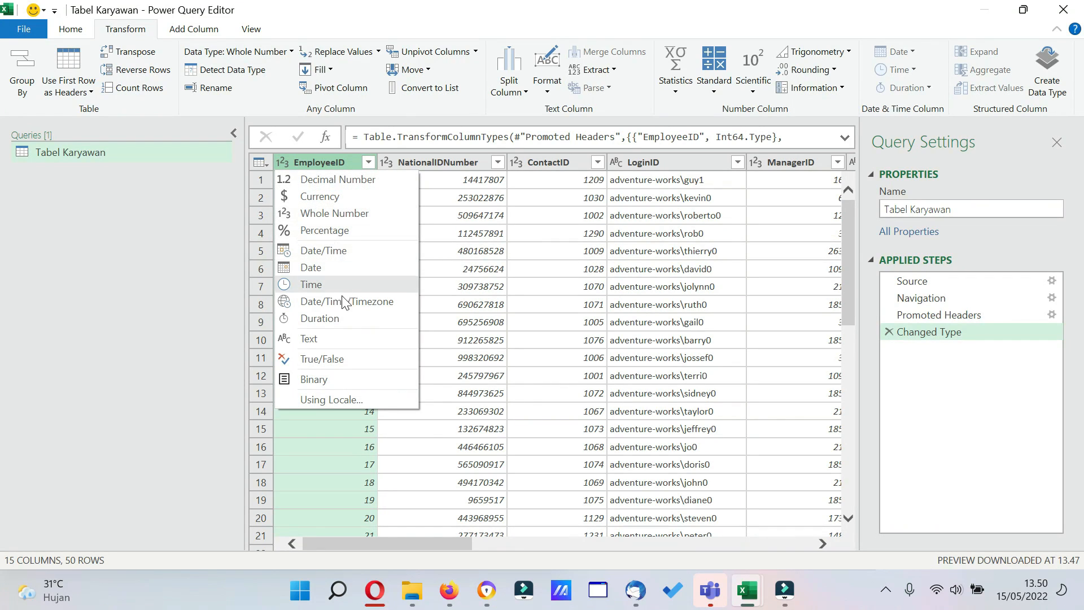
pyautogui.click(631, 165)
pyautogui.click(629, 164)
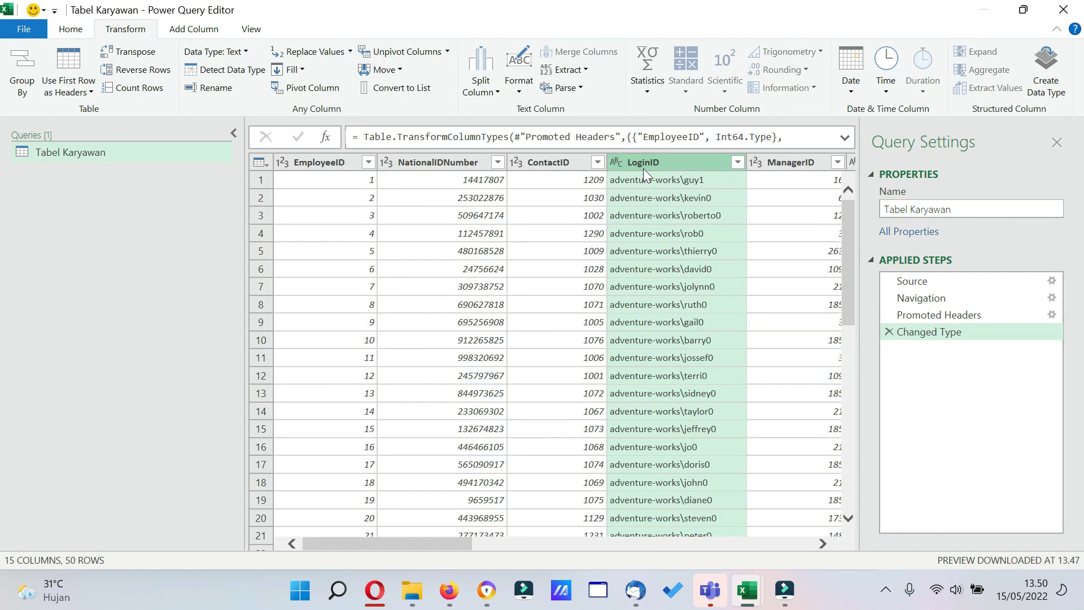
# View the data type options available for the LoginID column, from its header and from the Home commands.
pyautogui.click(615, 164)
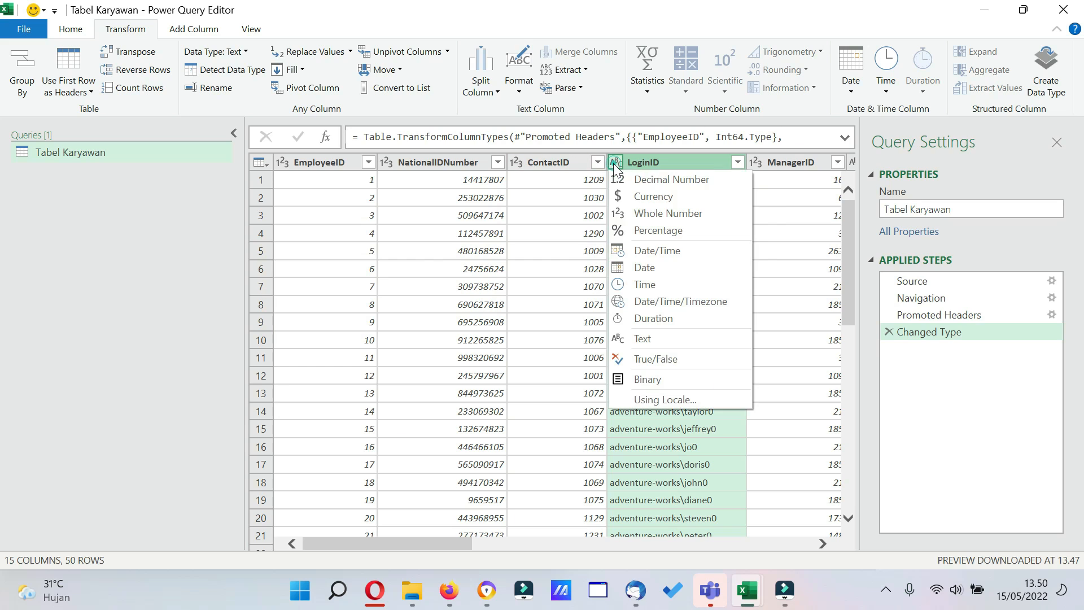
pyautogui.click(488, 111)
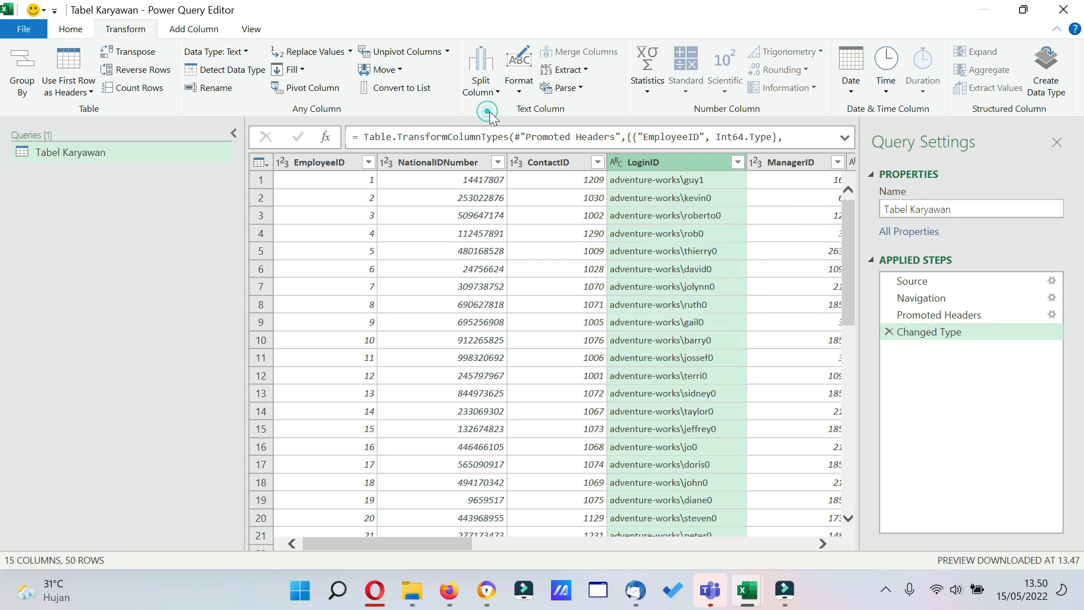
pyautogui.click(72, 33)
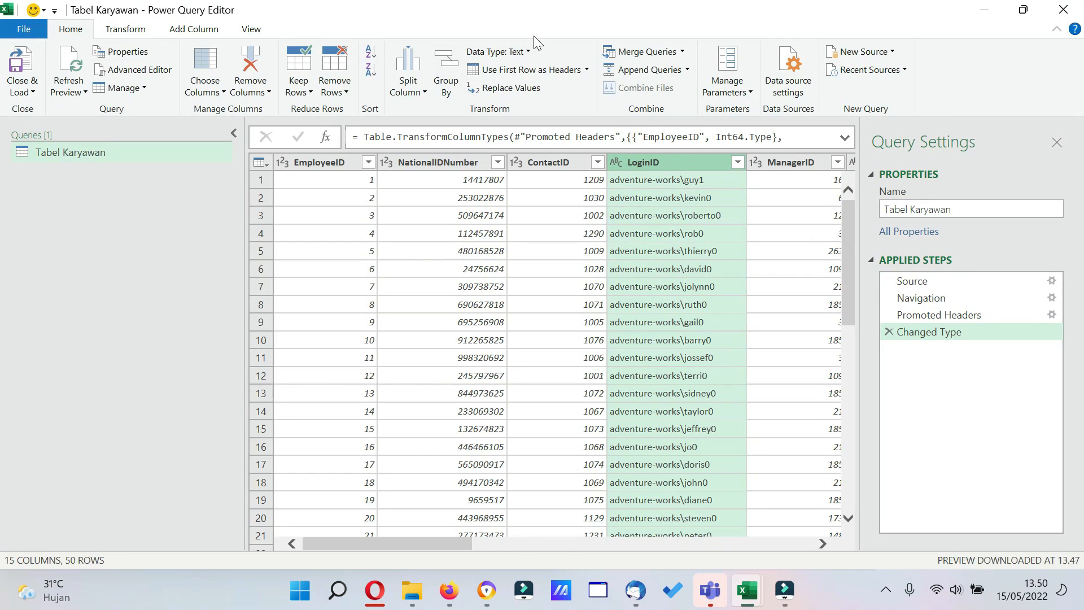
pyautogui.click(525, 50)
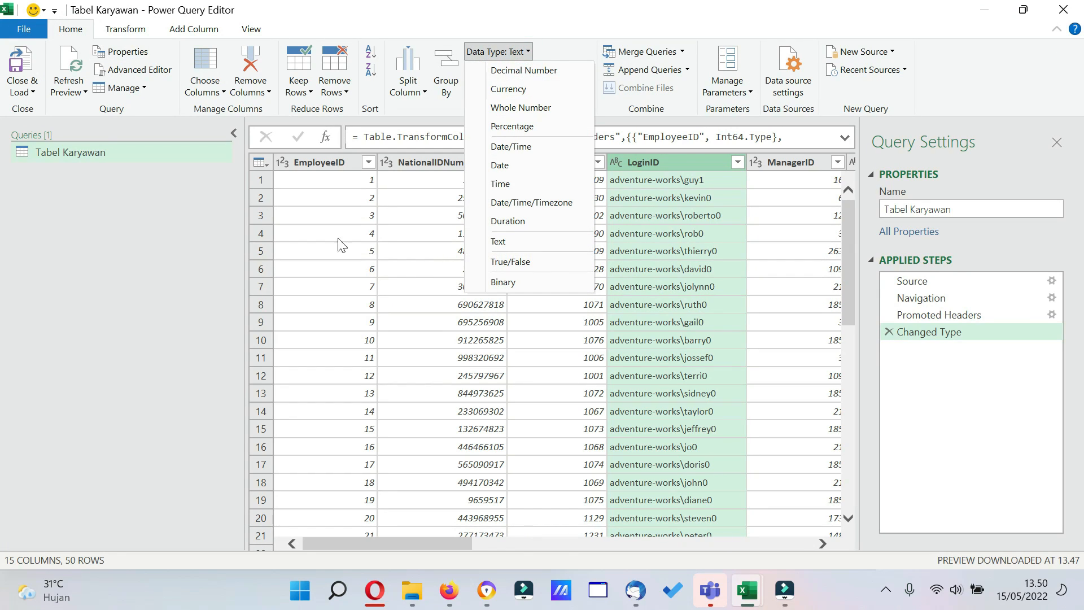
# Inspect the query options for global data load, current-workbook data load and regional settings, and close them without changes.
pyautogui.click(23, 28)
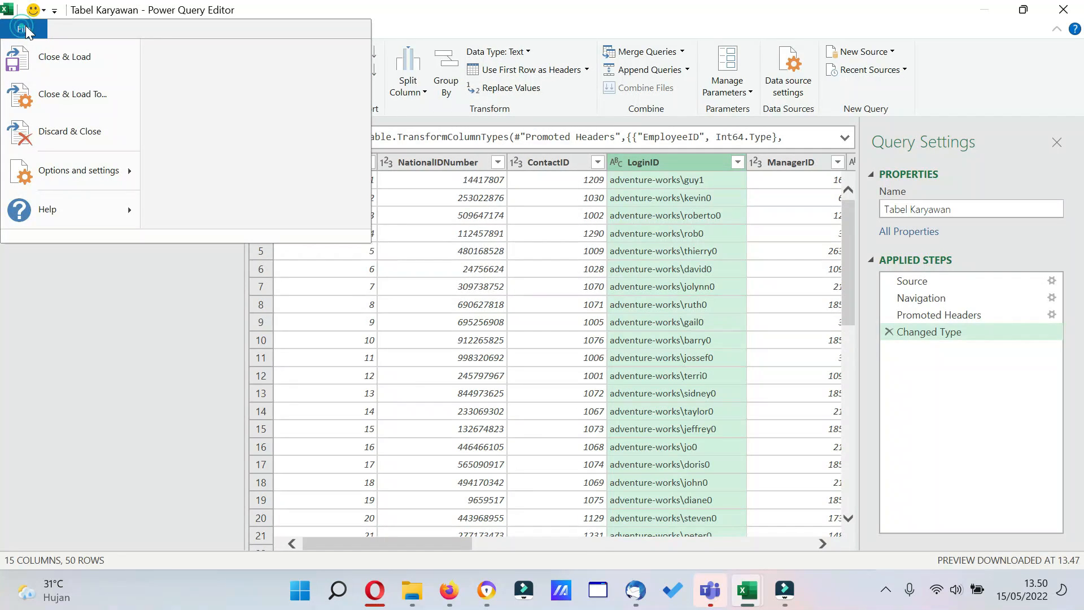
pyautogui.moveTo(97, 182)
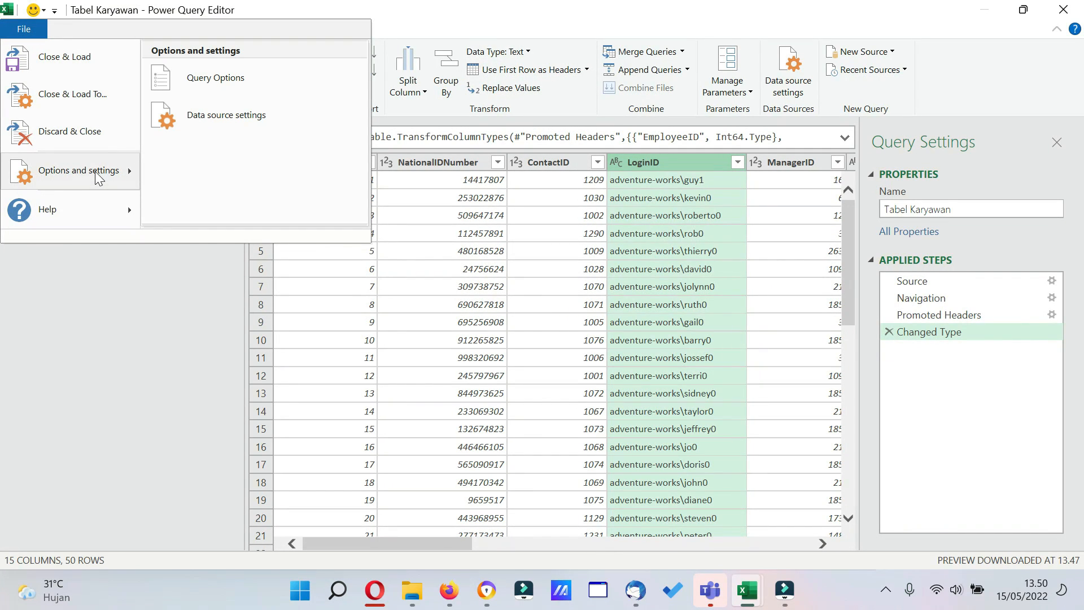
pyautogui.click(205, 80)
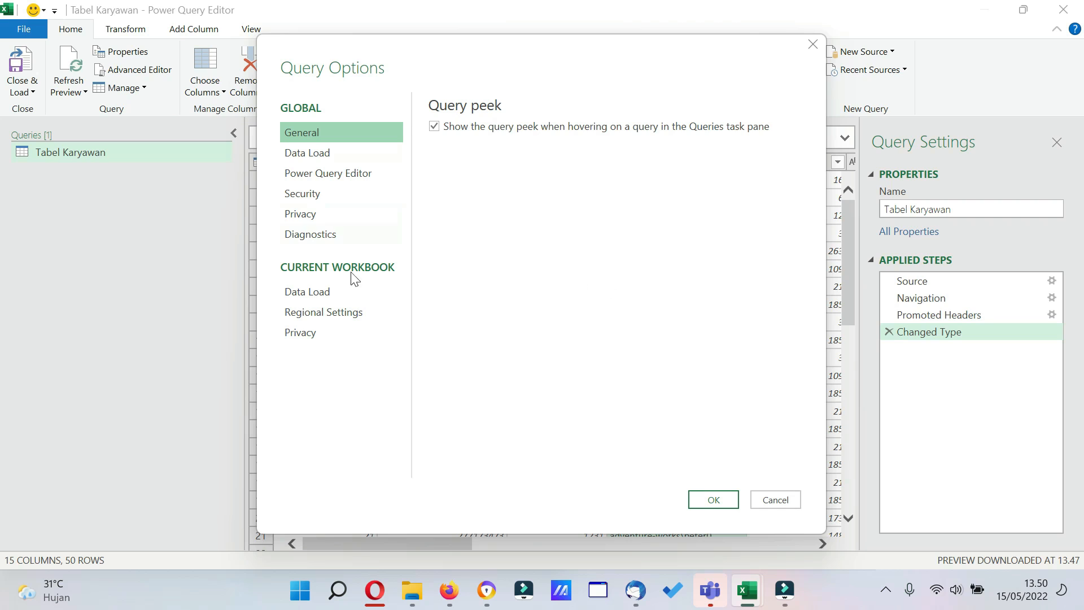
pyautogui.click(314, 152)
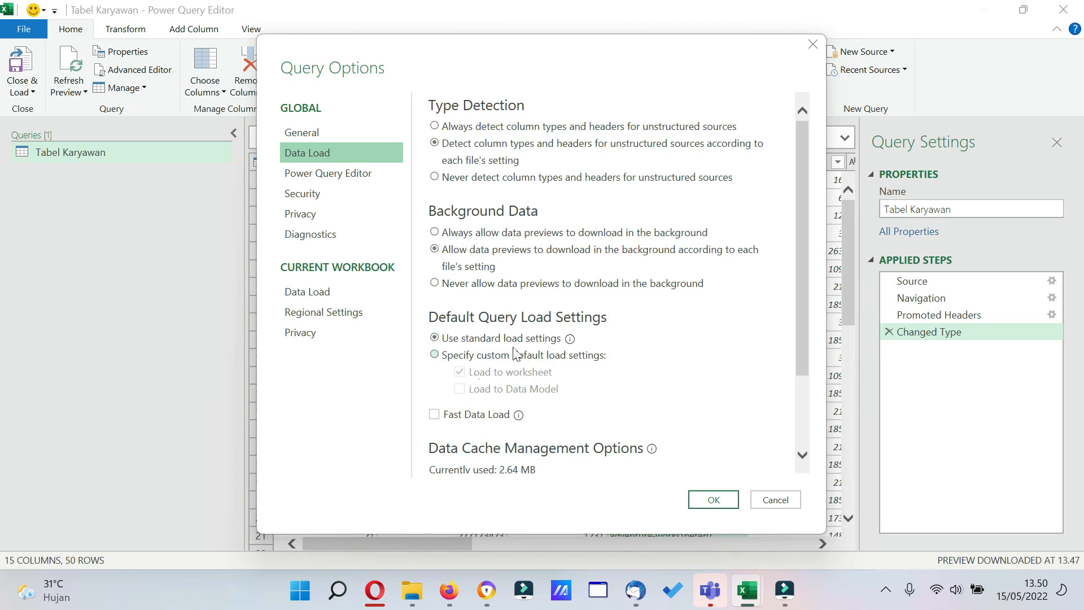
pyautogui.click(326, 294)
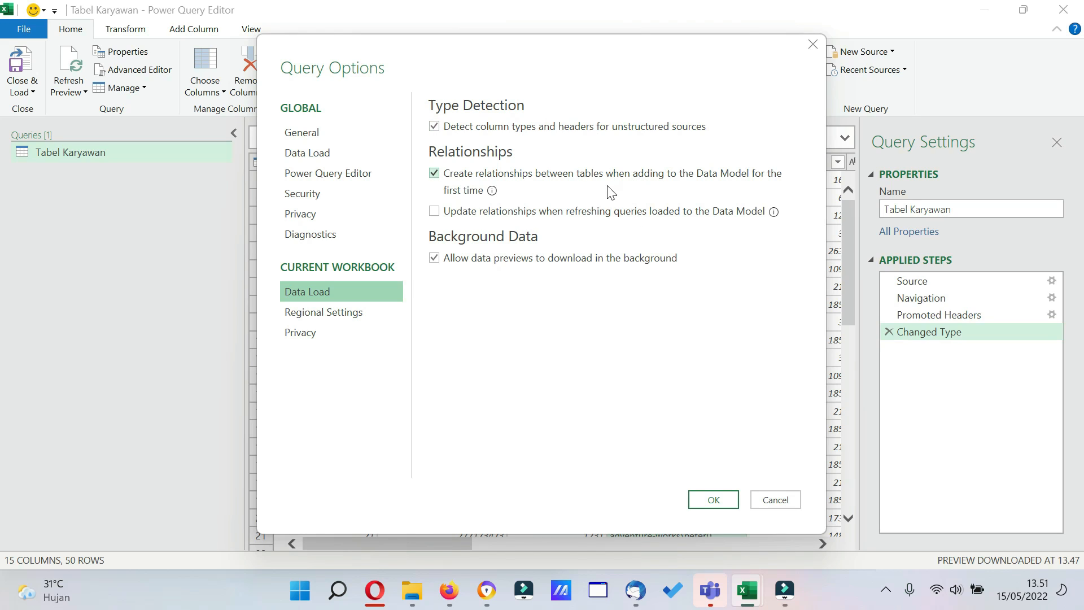
pyautogui.click(358, 315)
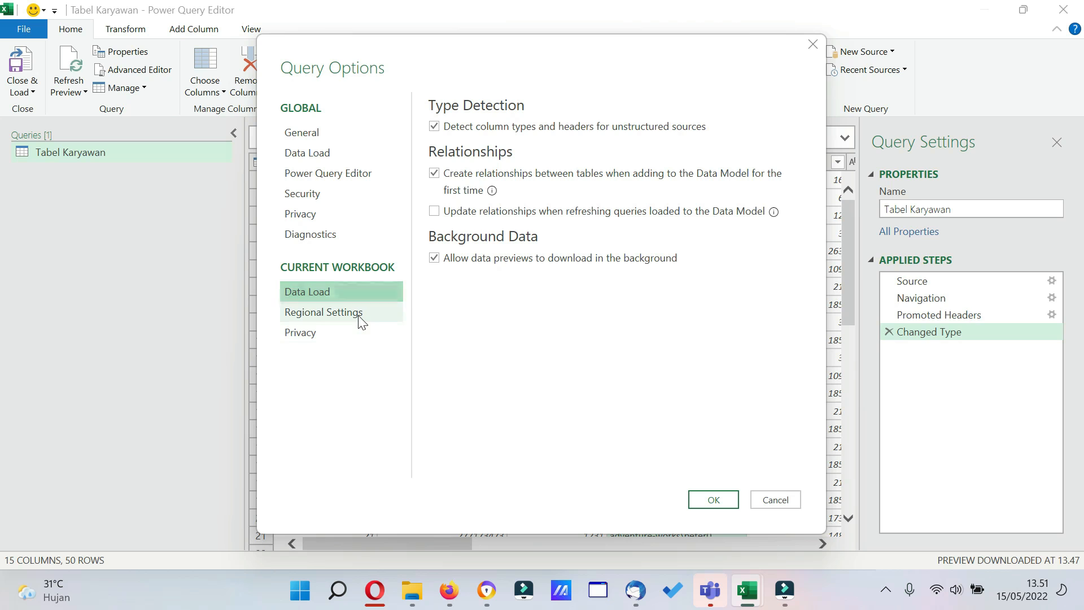
pyautogui.moveTo(557, 53); pyautogui.dragTo(310, 106)
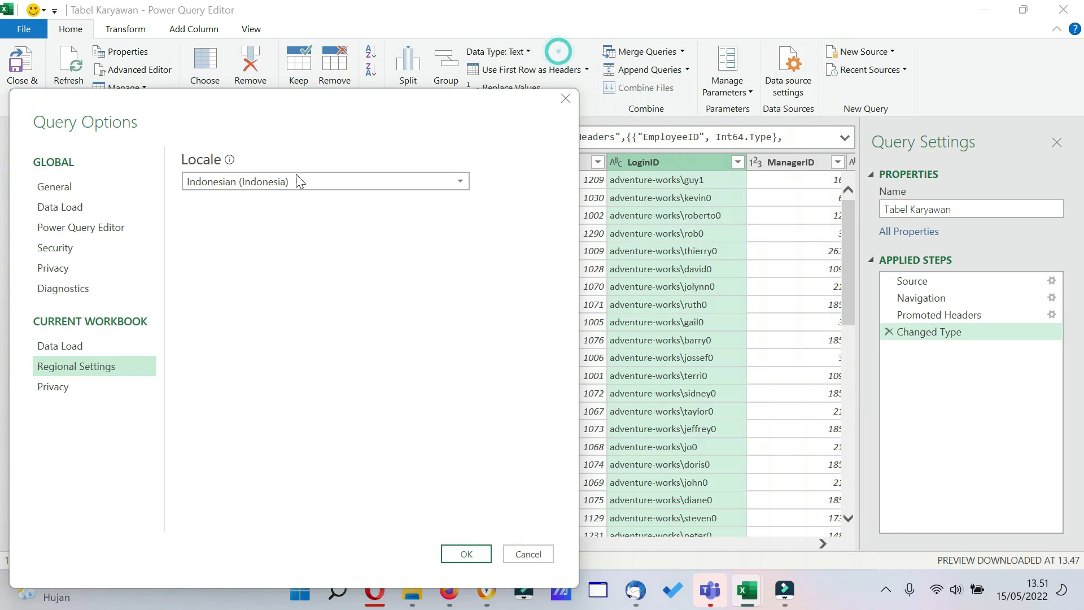
pyautogui.moveTo(421, 111); pyautogui.dragTo(603, 242)
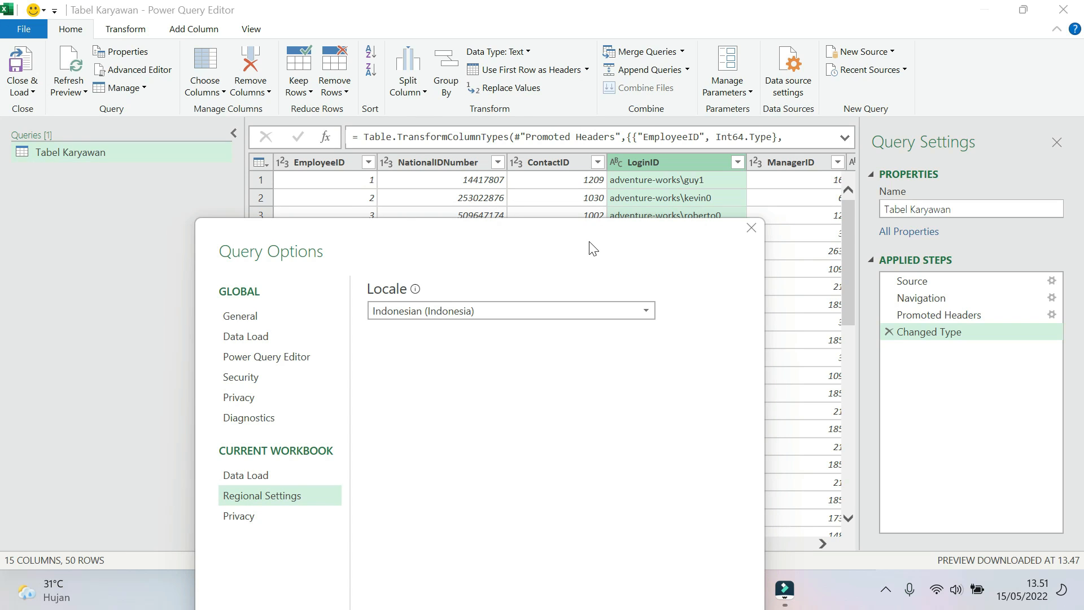
pyautogui.click(751, 229)
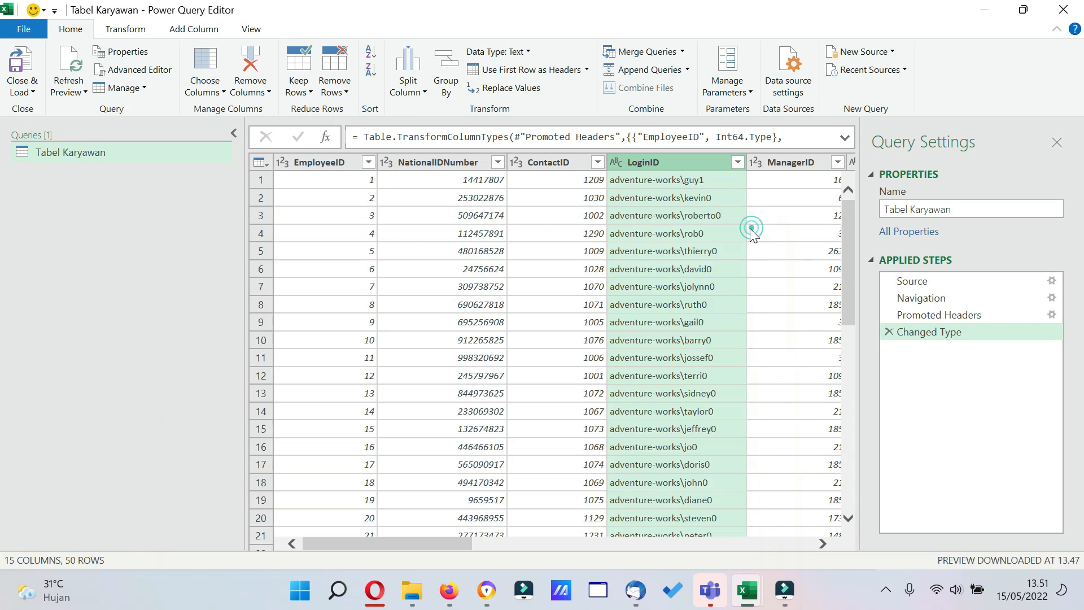
# Examine the BirthDate column and its assigned data type.
pyautogui.click(453, 535)
pyautogui.moveTo(445, 541); pyautogui.dragTo(576, 534)
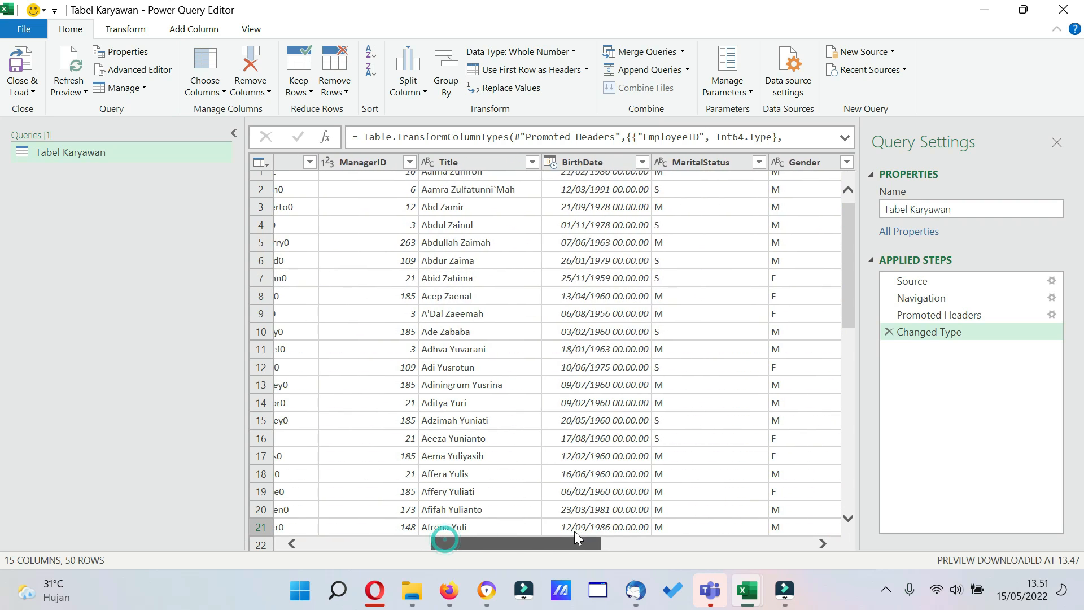
pyautogui.click(593, 164)
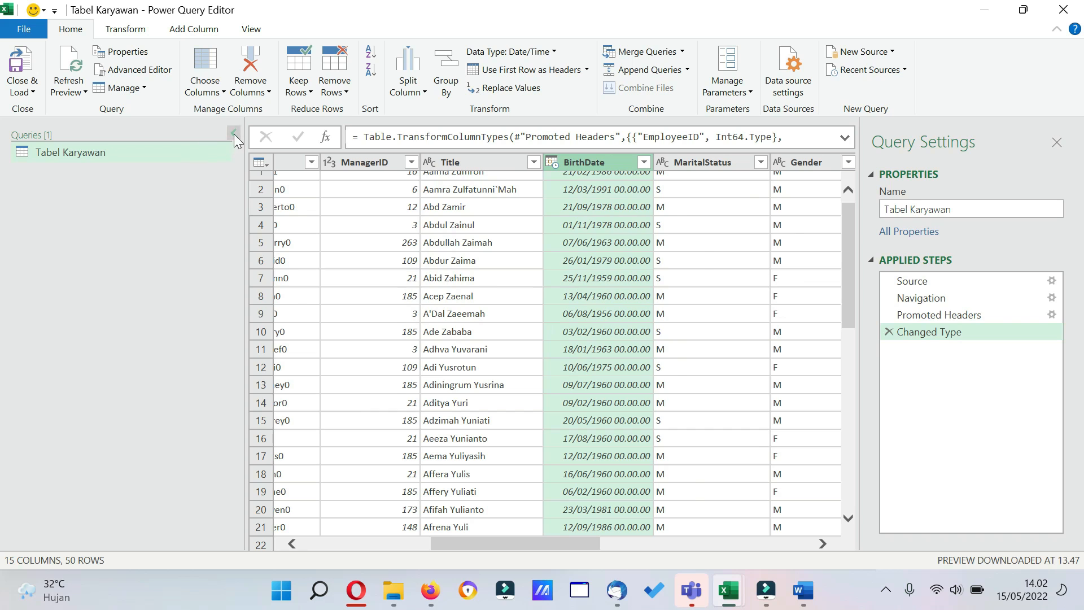
# Collapse the list of queries and change the EmployeeID column's type to Text, replacing the current conversion.
pyautogui.click(233, 134)
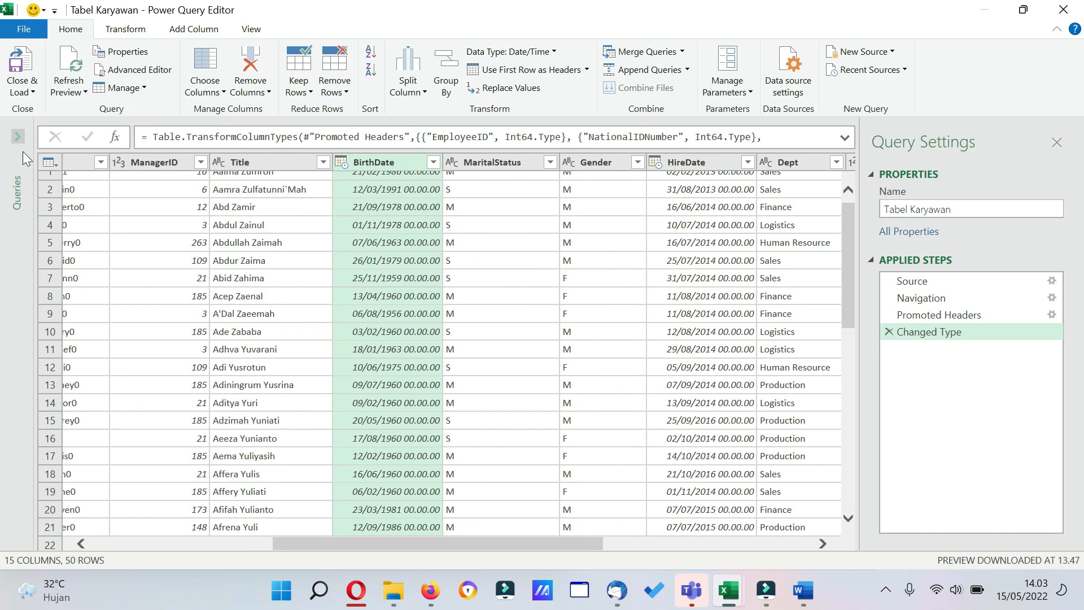
pyautogui.moveTo(529, 542); pyautogui.dragTo(349, 543)
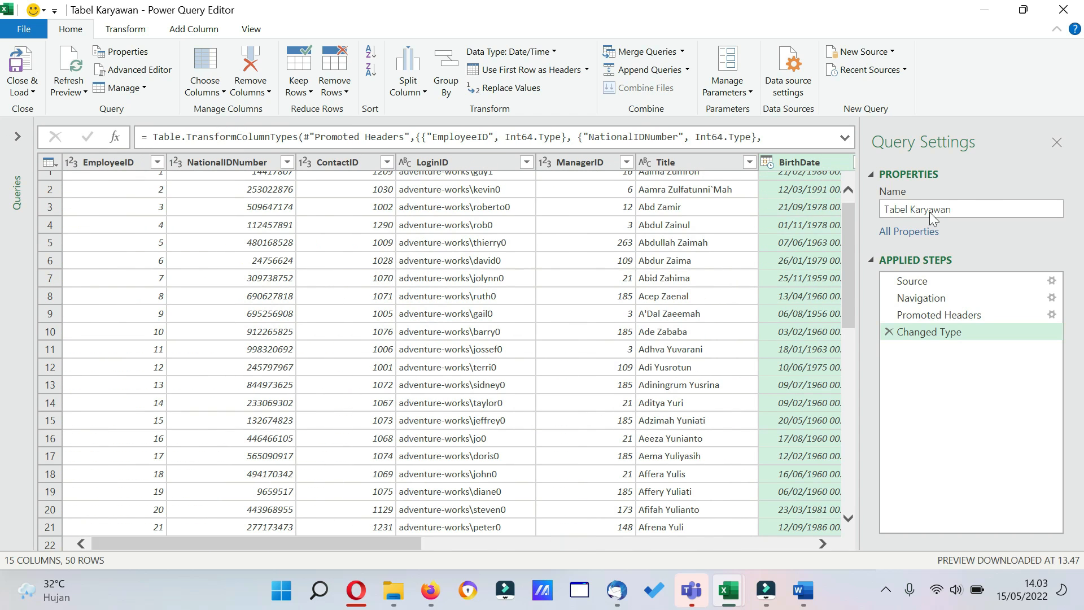
pyautogui.moveTo(852, 242); pyautogui.dragTo(852, 218)
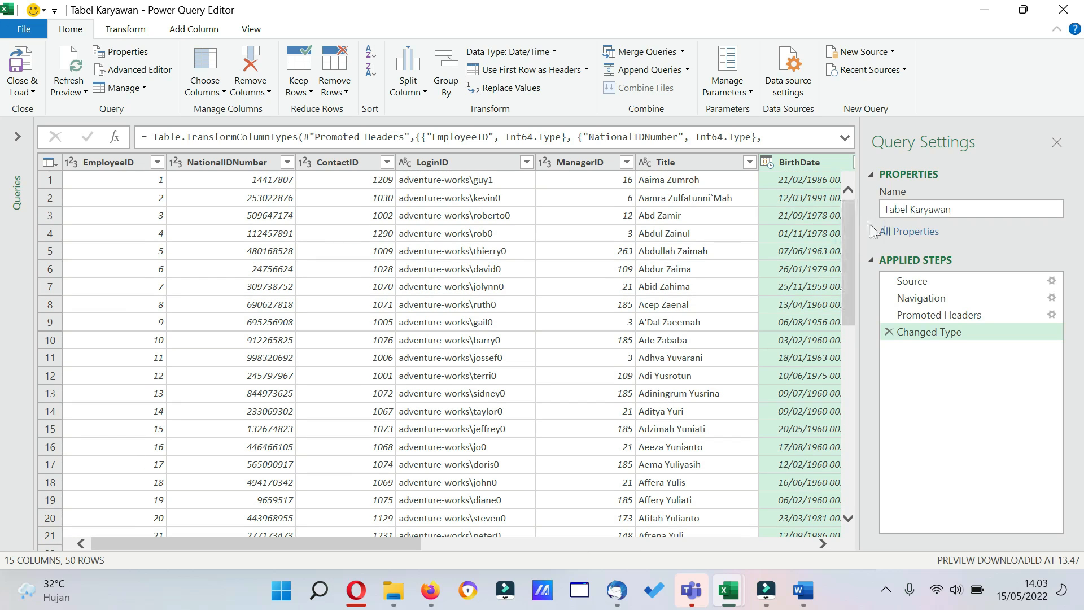
pyautogui.click(73, 162)
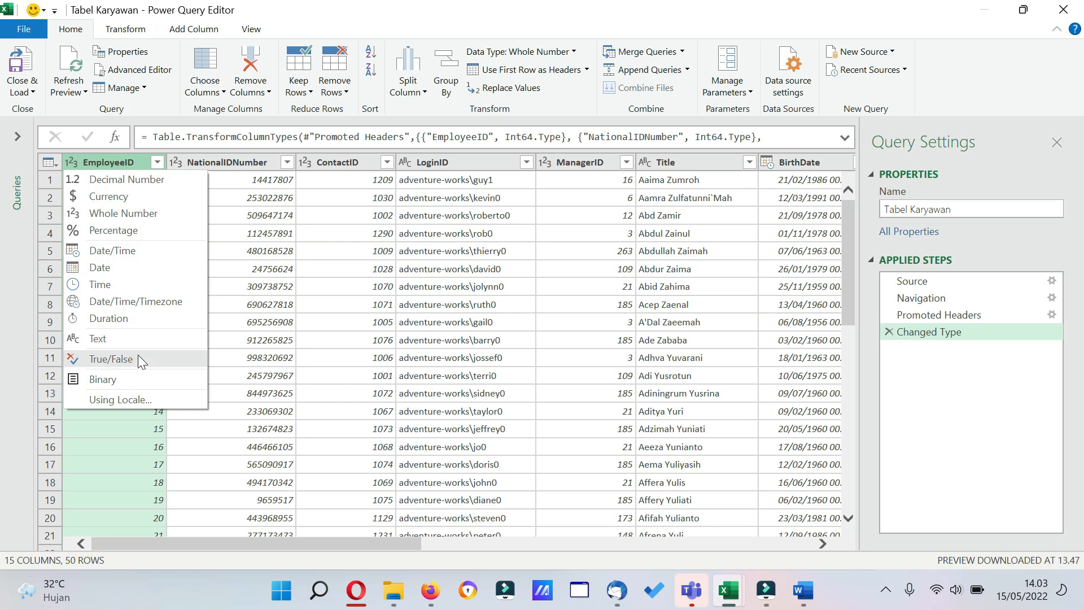
pyautogui.click(135, 338)
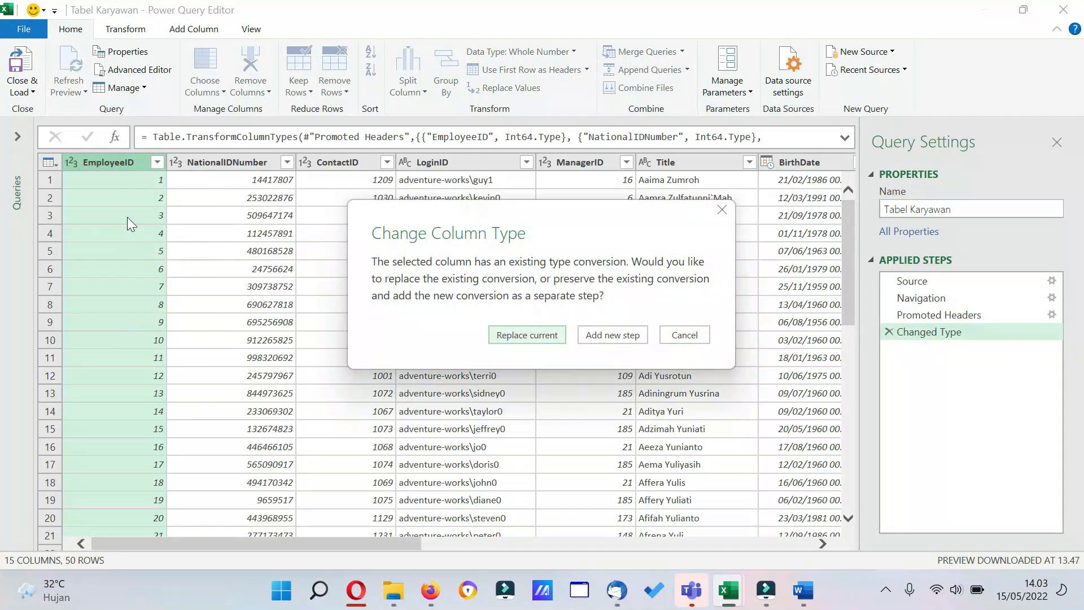
pyautogui.click(516, 334)
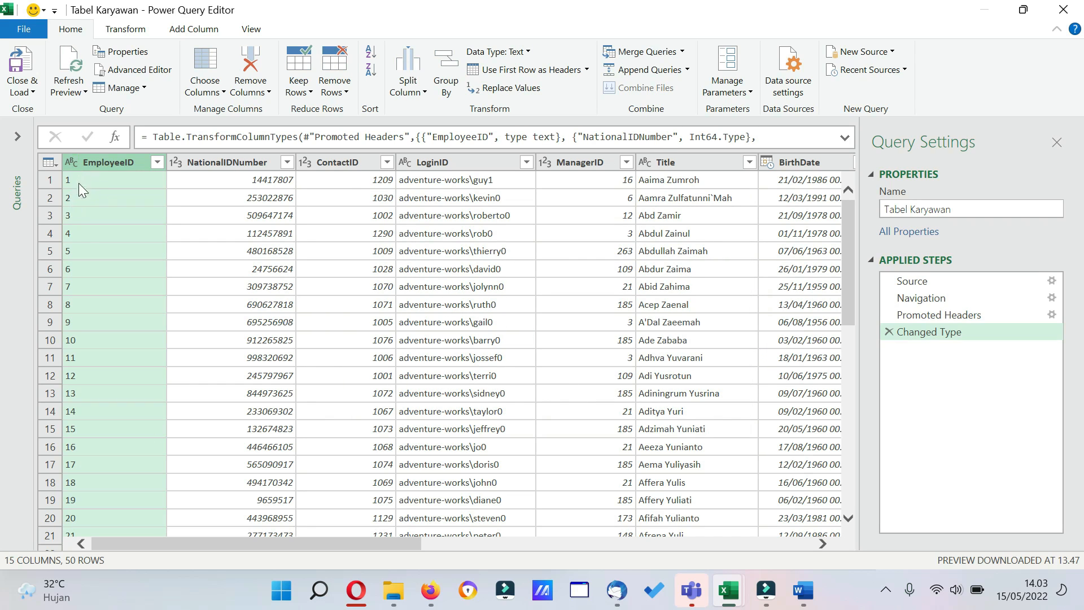
# Change the NationalIDNumber and ContactID columns to Text, replacing the current type conversion for each.
pyautogui.click(177, 163)
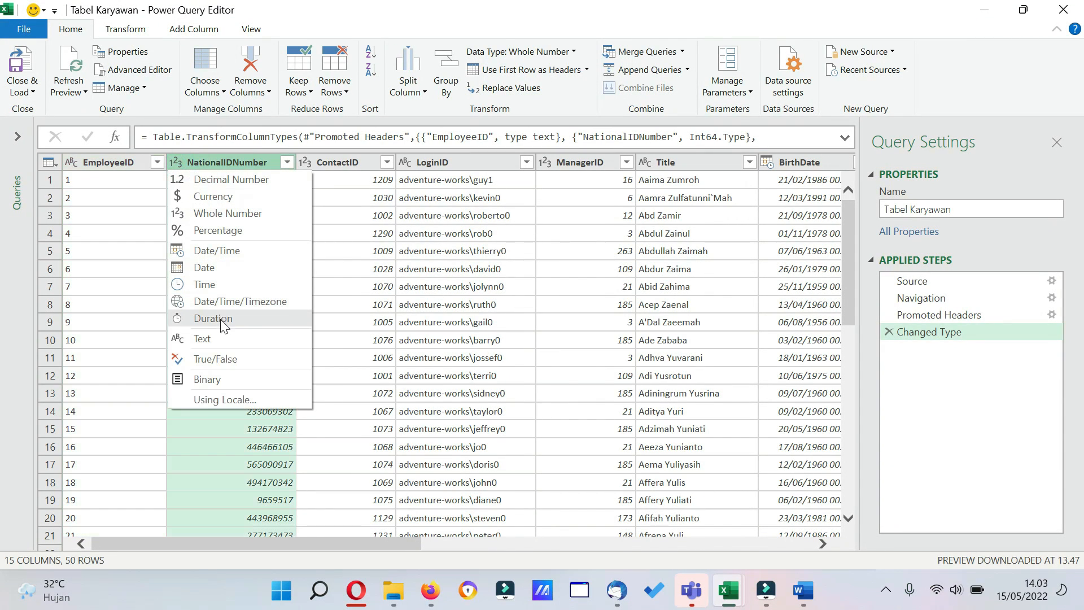
pyautogui.click(218, 339)
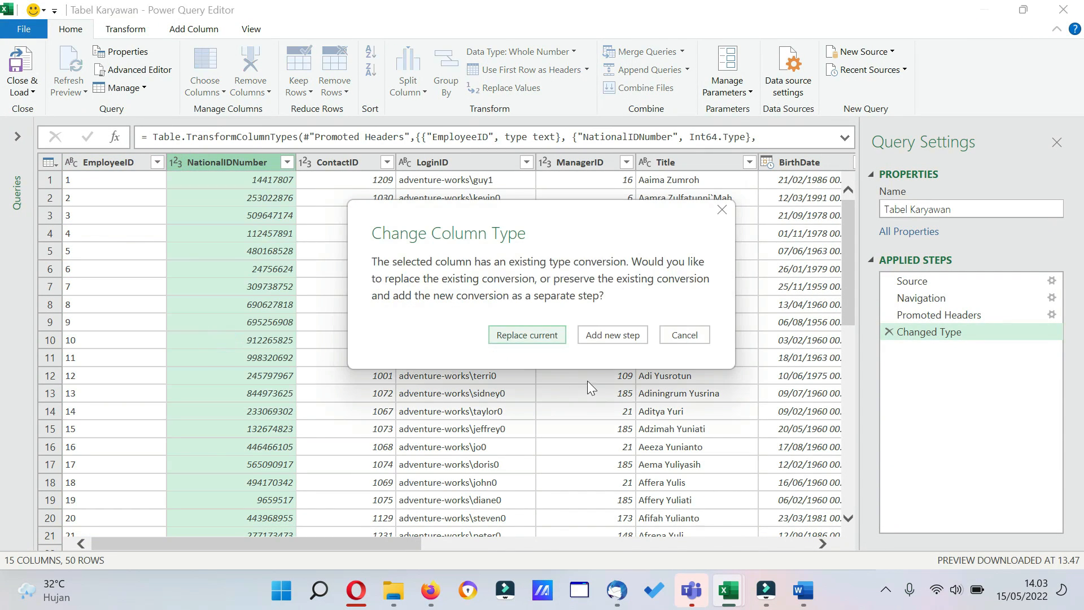
pyautogui.click(525, 335)
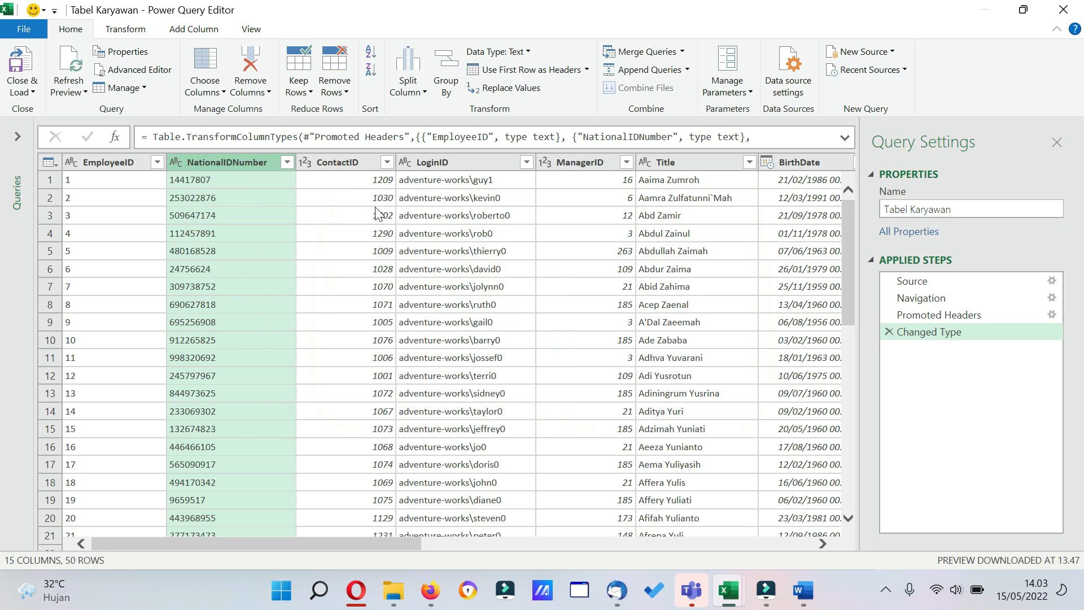
pyautogui.click(305, 162)
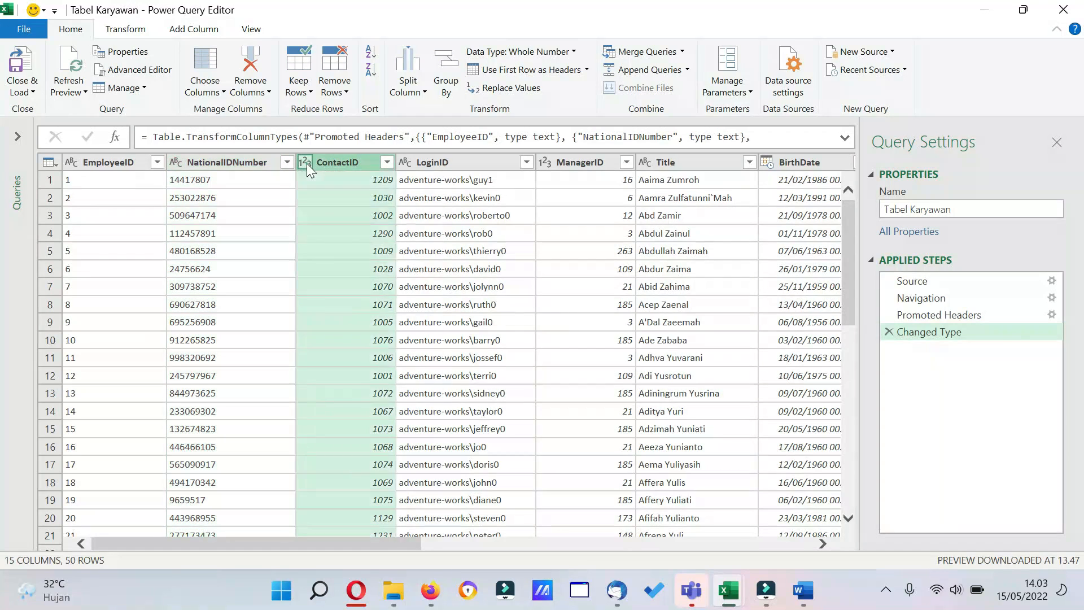
pyautogui.click(354, 338)
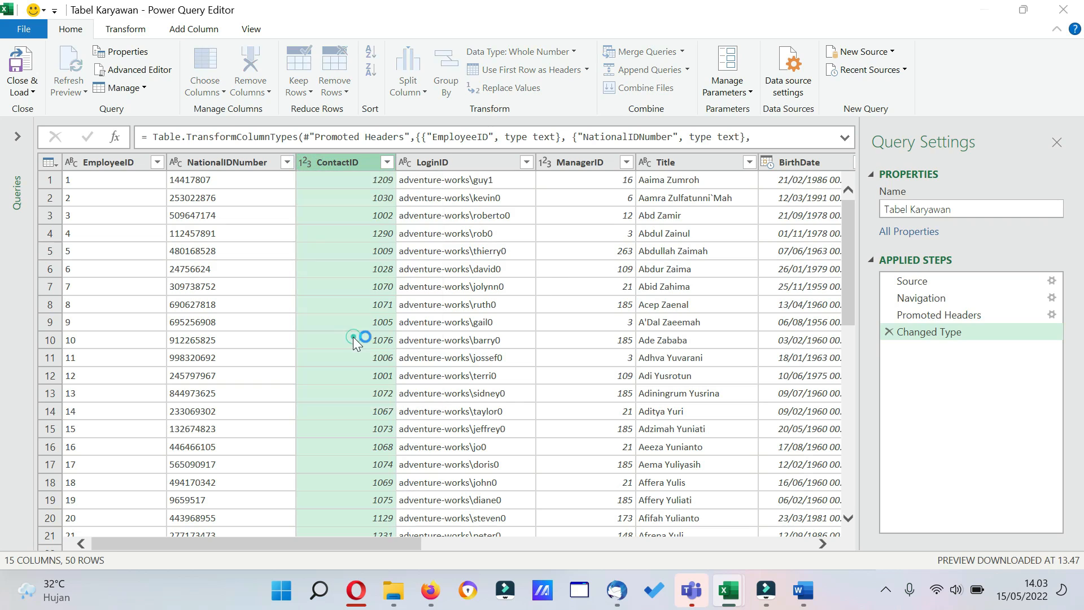
pyautogui.click(497, 339)
# Change the ManagerID column's data type to Text, replacing the current conversion.
pyautogui.click(545, 162)
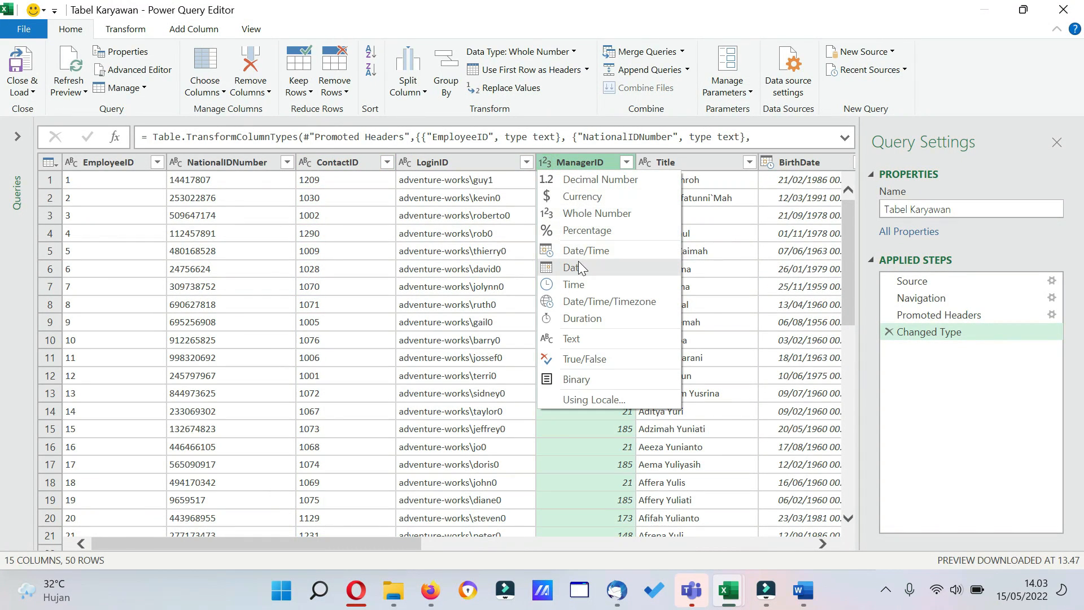
pyautogui.click(580, 339)
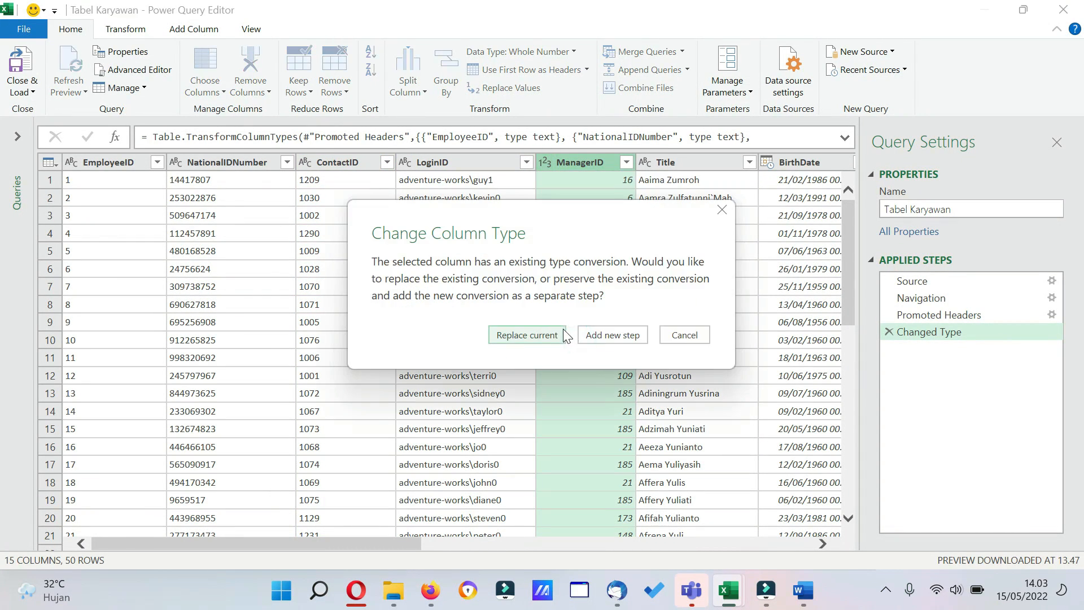
pyautogui.click(526, 335)
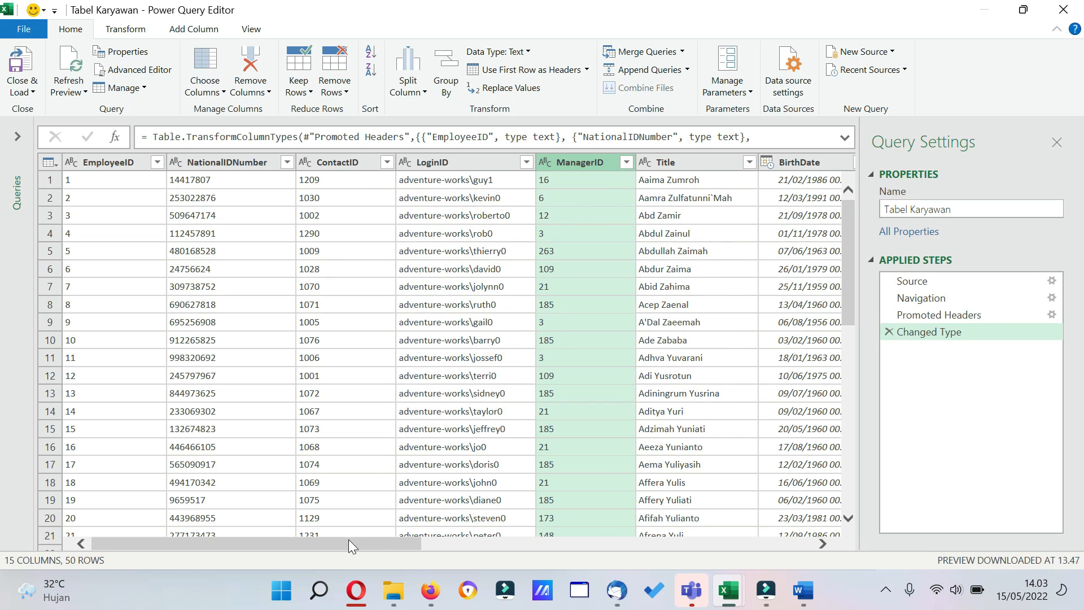
# Change the BirthDate column's data type to Date, replacing the current conversion.
pyautogui.moveTo(348, 540); pyautogui.dragTo(433, 540)
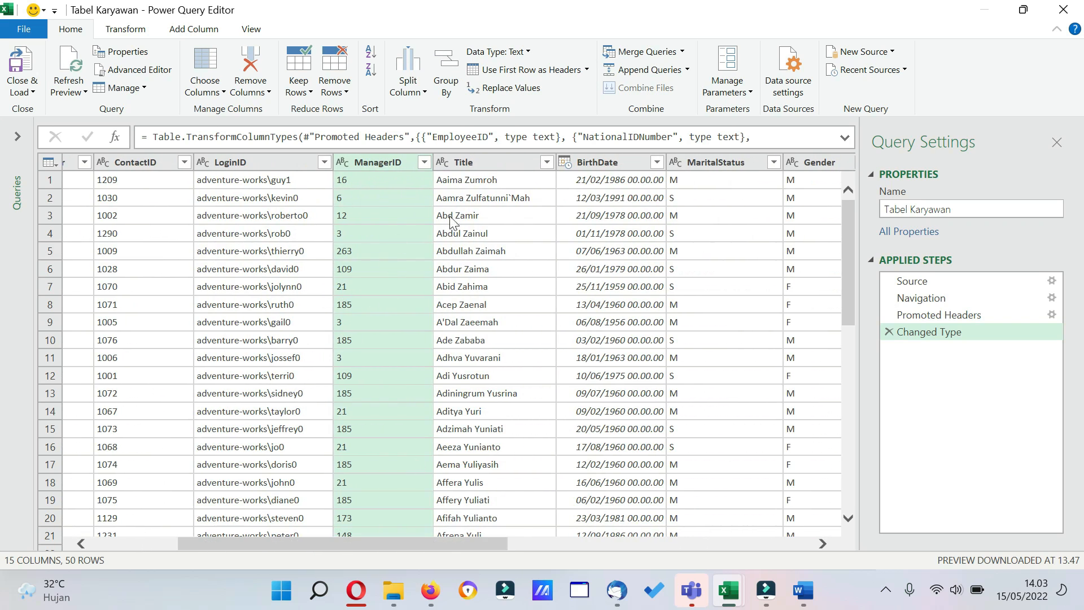
pyautogui.click(567, 167)
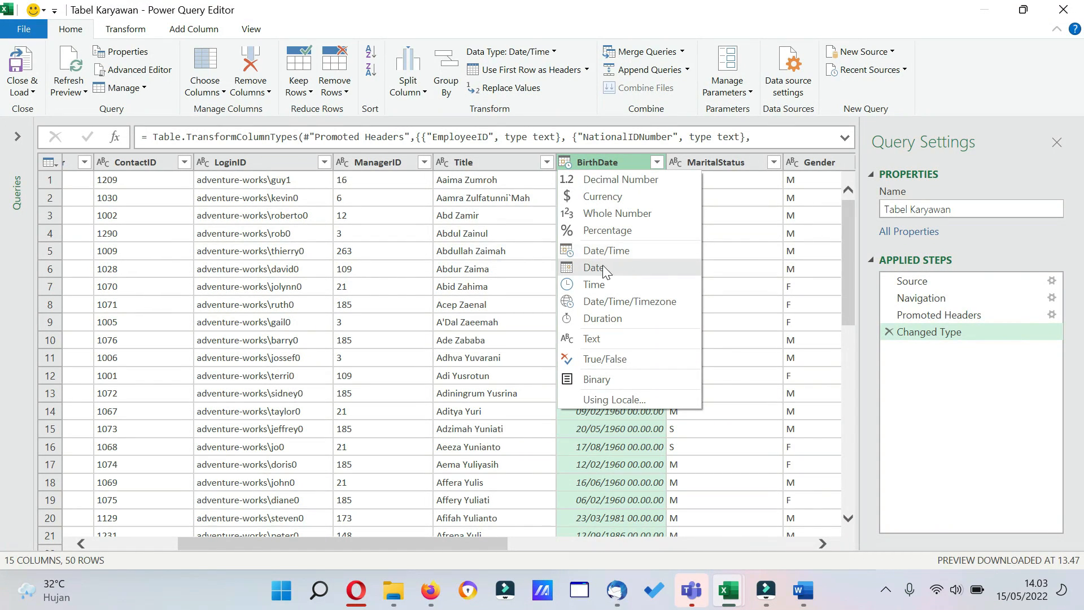
pyautogui.click(602, 266)
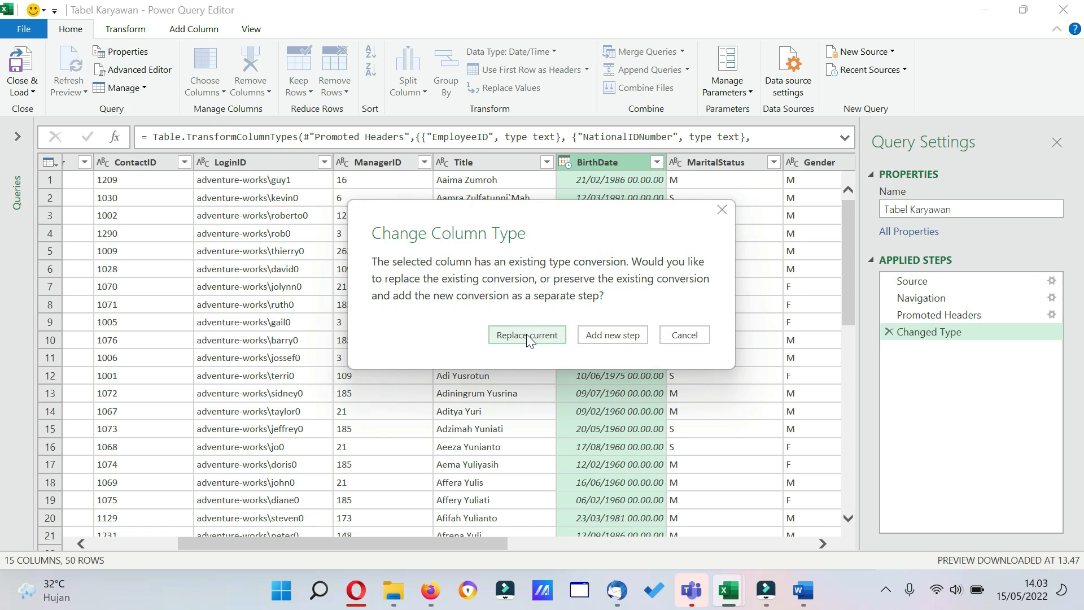
pyautogui.click(527, 336)
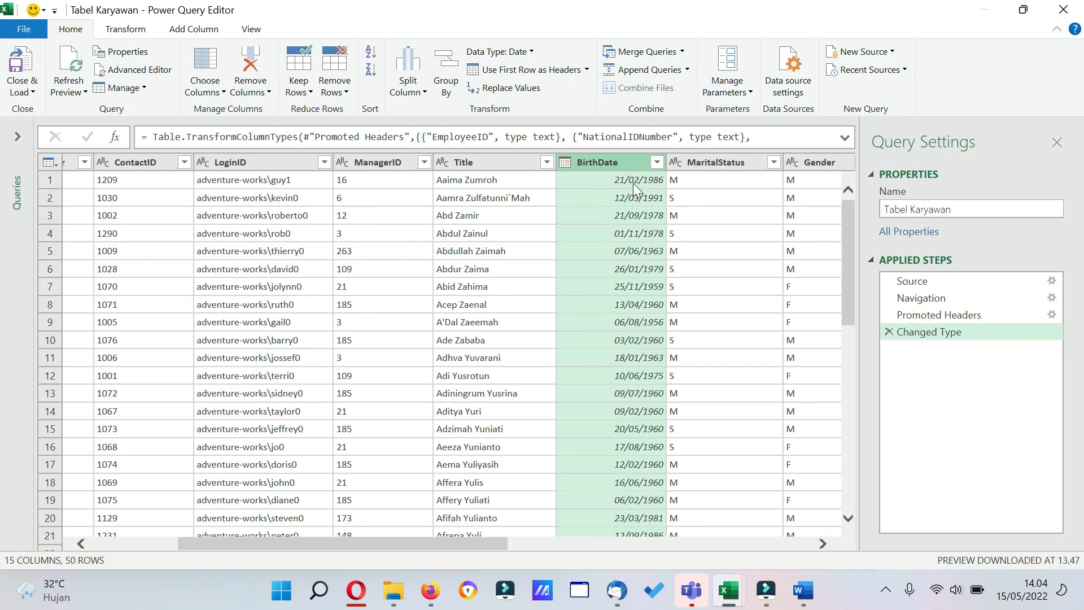
# Convert the BirthDate column using a locale, with data type Date and locale English (United States).
pyautogui.click(565, 164)
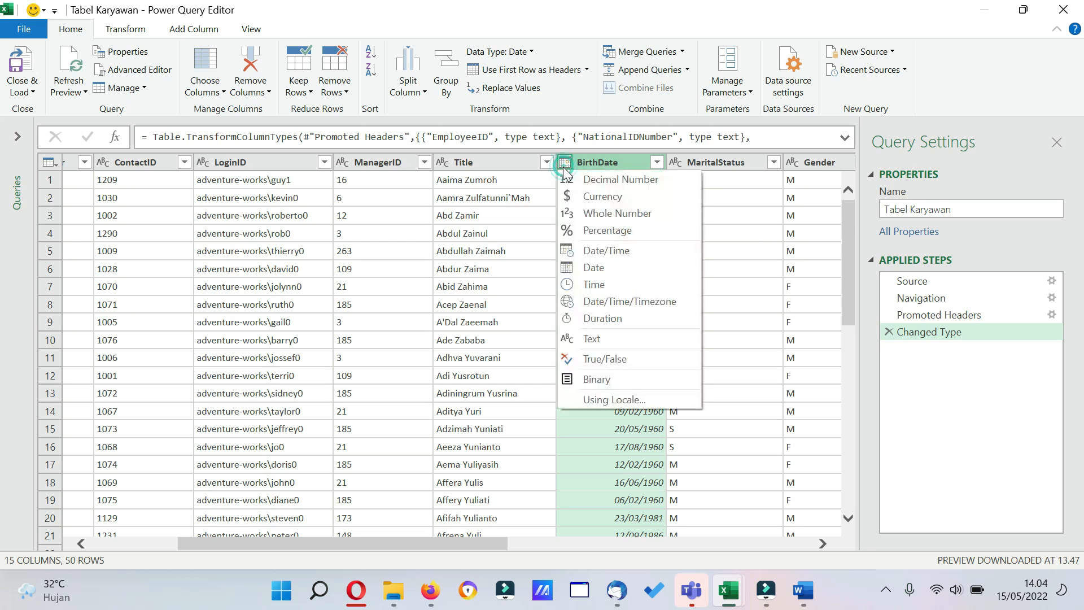
pyautogui.click(616, 400)
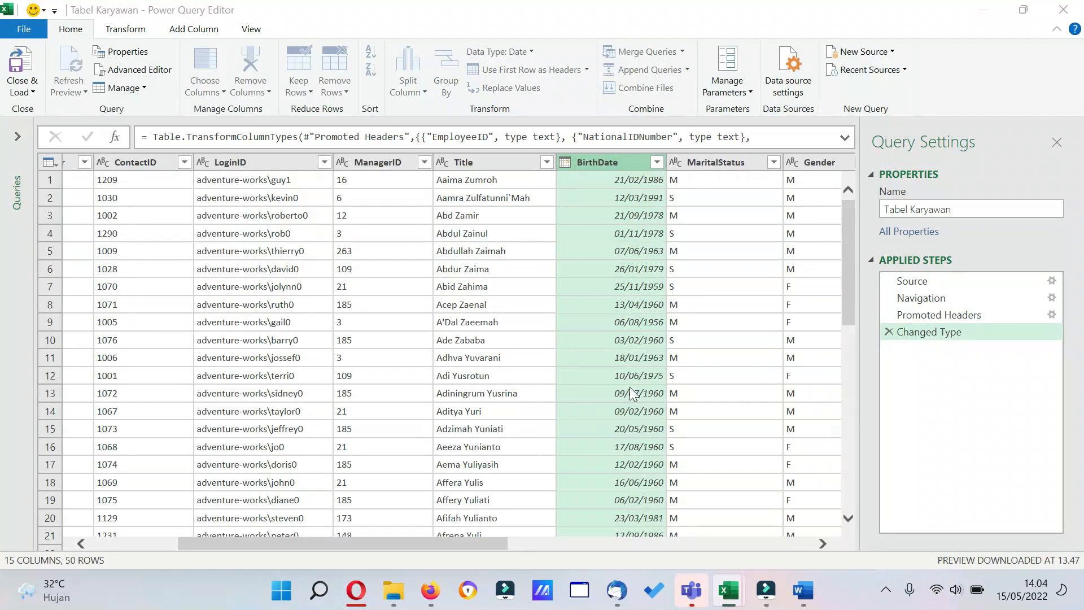
pyautogui.click(443, 279)
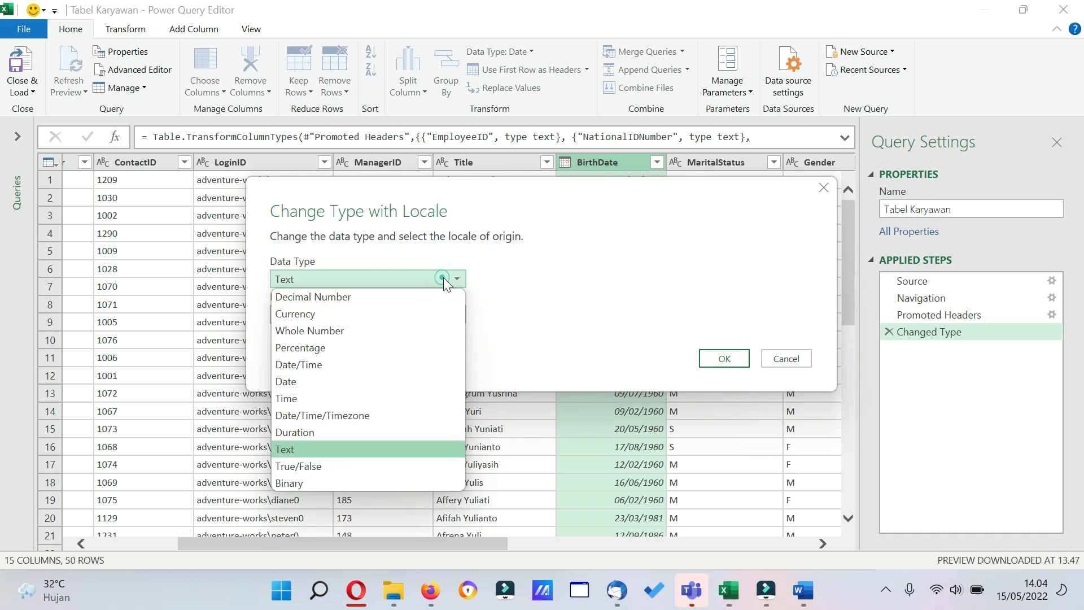
pyautogui.click(362, 378)
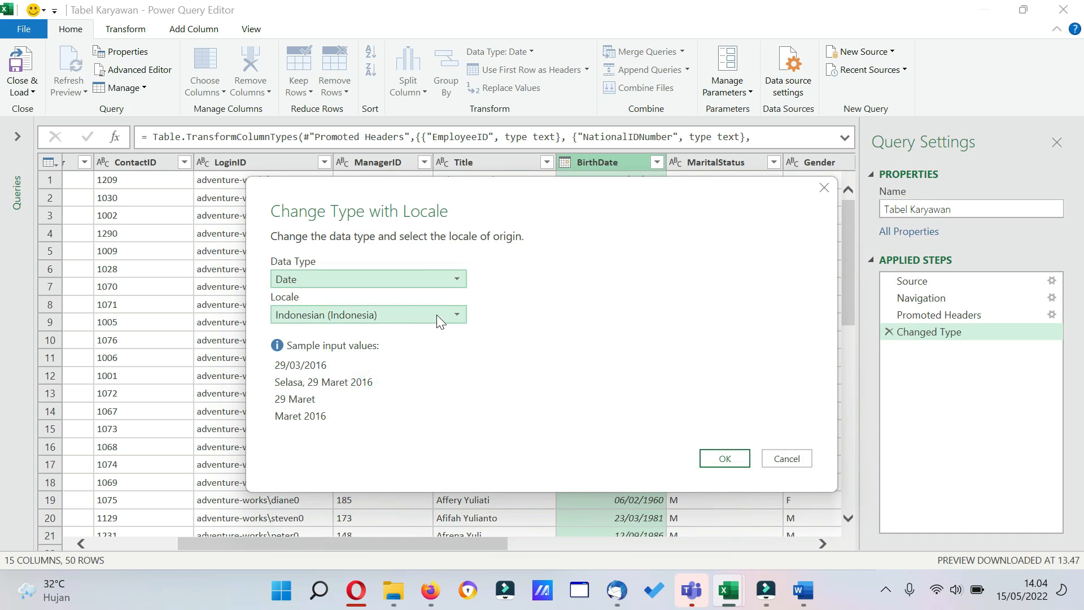
pyautogui.click(436, 314)
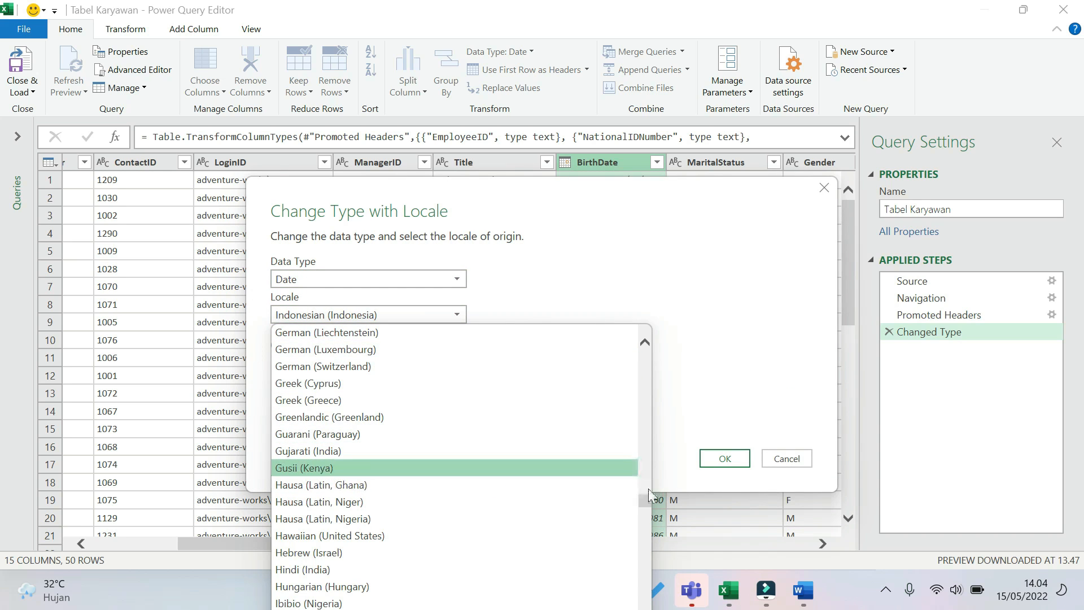
pyautogui.moveTo(645, 499); pyautogui.dragTo(644, 450)
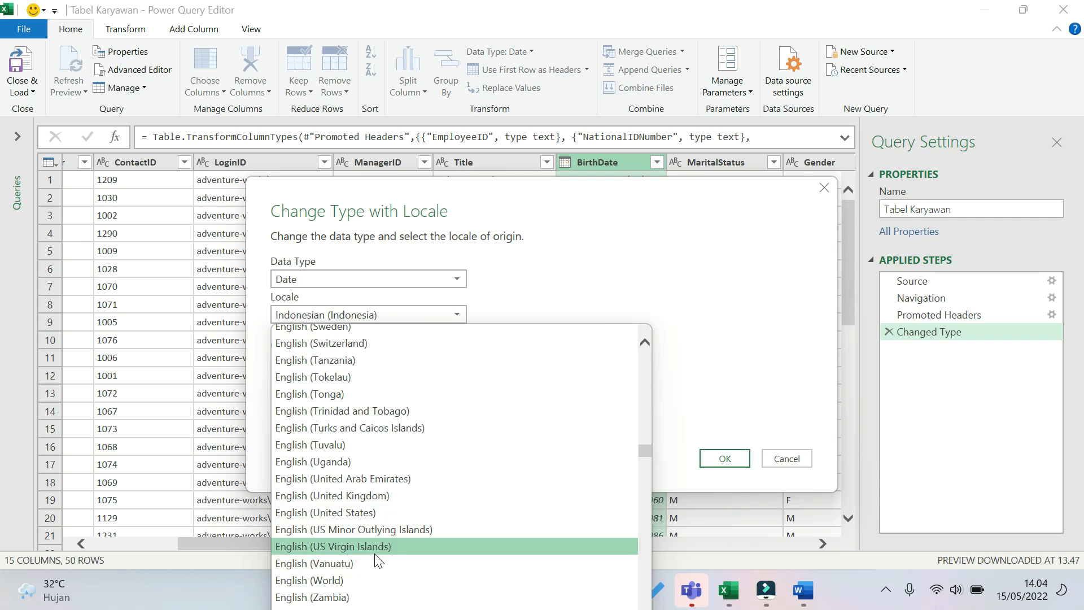
pyautogui.click(380, 510)
pyautogui.click(717, 457)
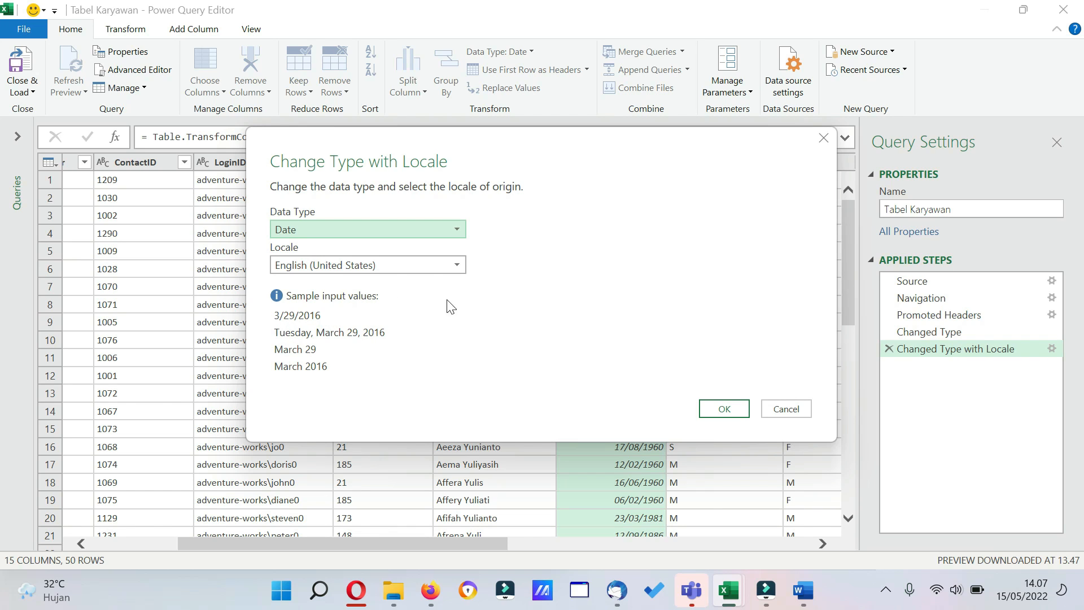
# Set the locale of the BirthDate column's type conversion to Indonesian (Indonesia).
pyautogui.click(457, 266)
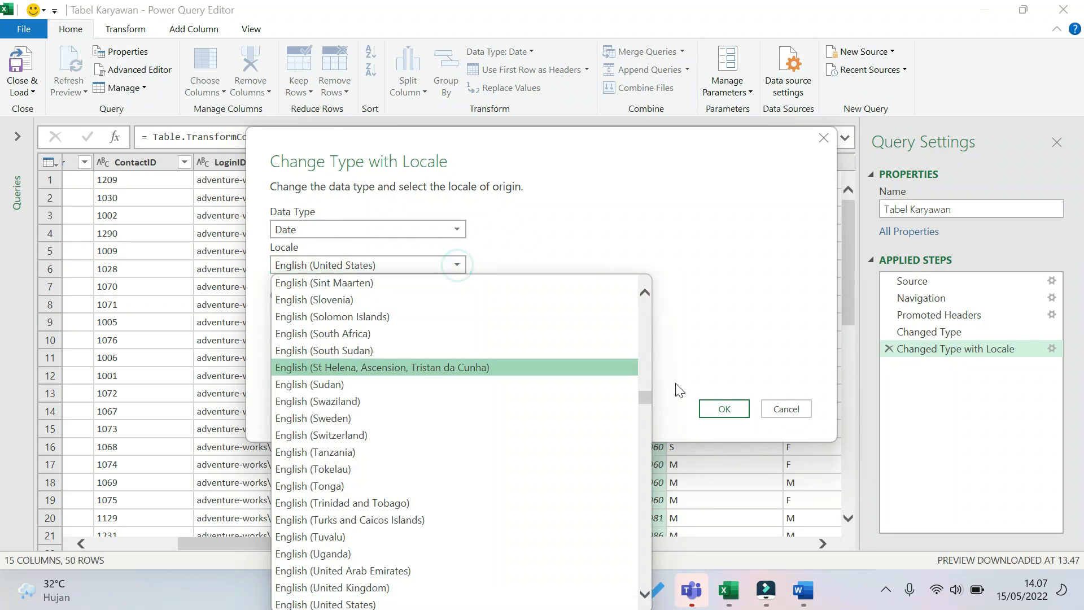
pyautogui.moveTo(642, 396); pyautogui.dragTo(655, 453)
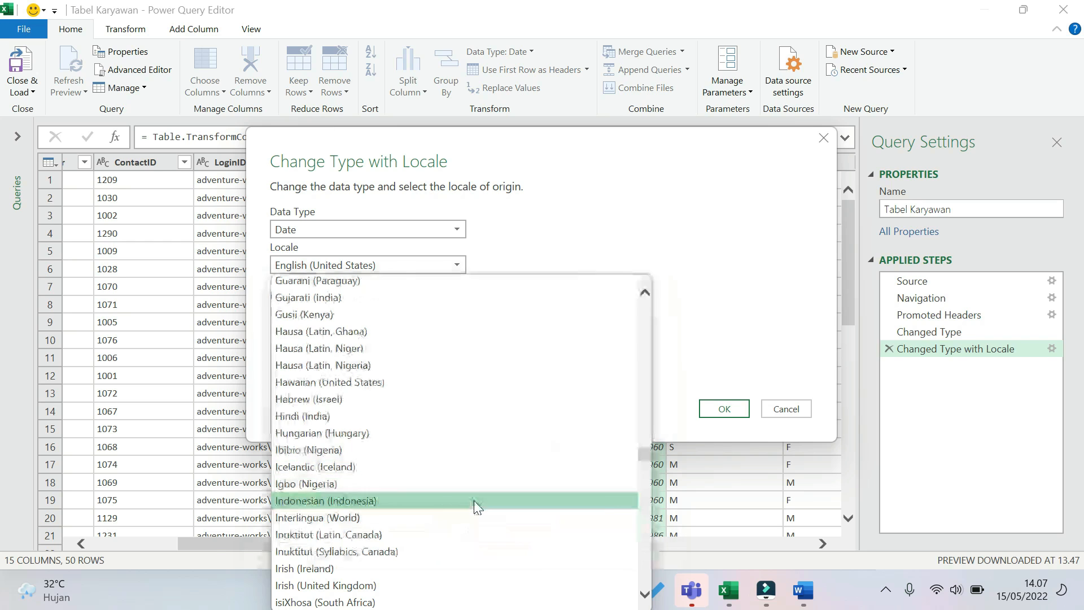
pyautogui.click(473, 501)
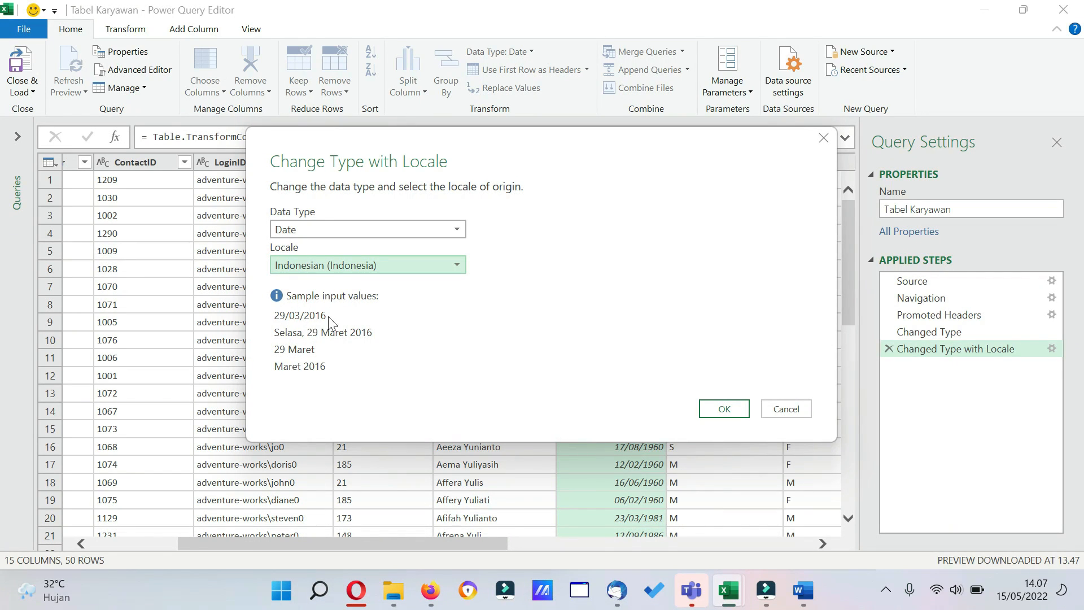
pyautogui.click(727, 409)
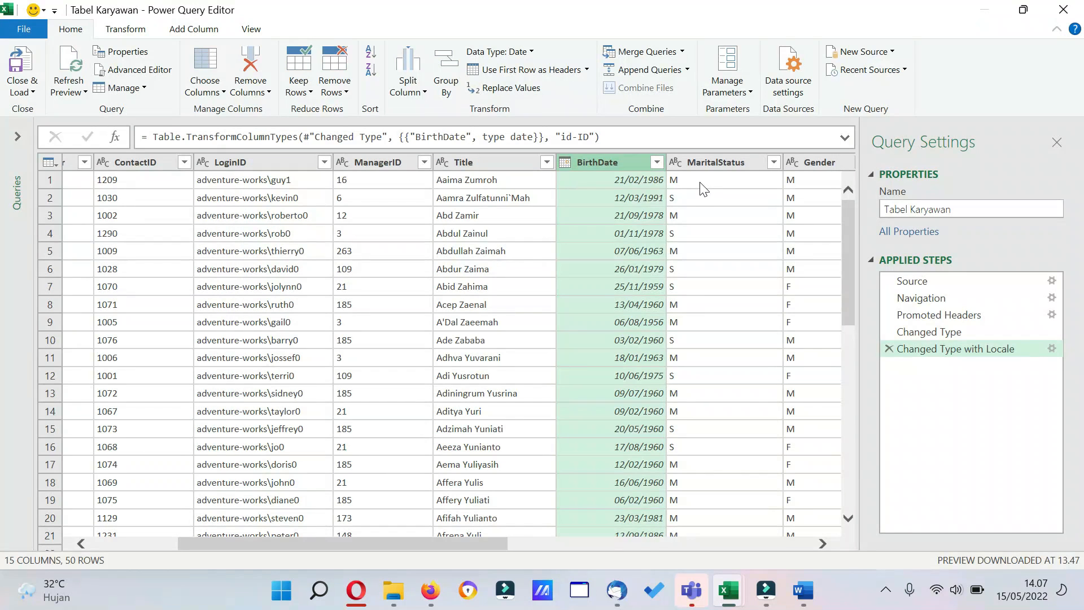
# Change the HireDate column's data type to Date and the Salary column's data type to Currency.
pyautogui.moveTo(438, 555); pyautogui.dragTo(585, 549)
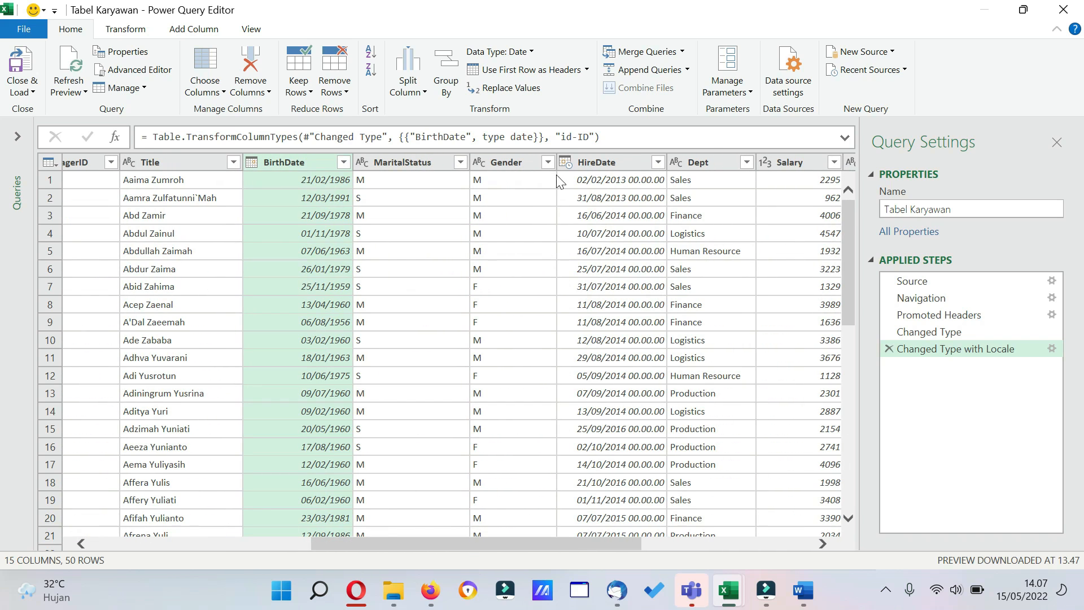
pyautogui.click(567, 162)
pyautogui.click(600, 268)
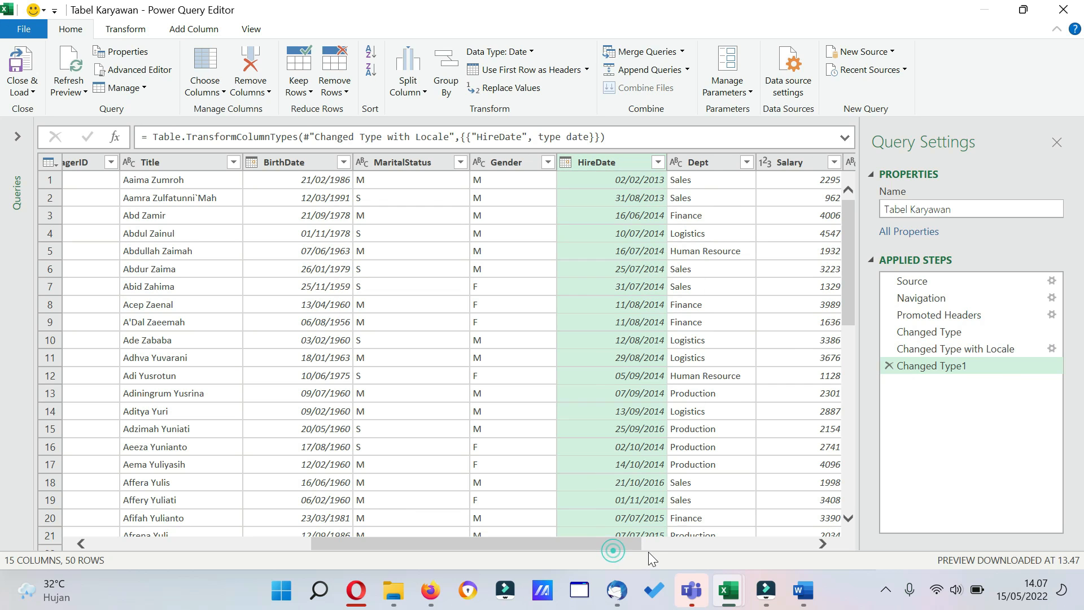
pyautogui.moveTo(633, 543); pyautogui.dragTo(693, 541)
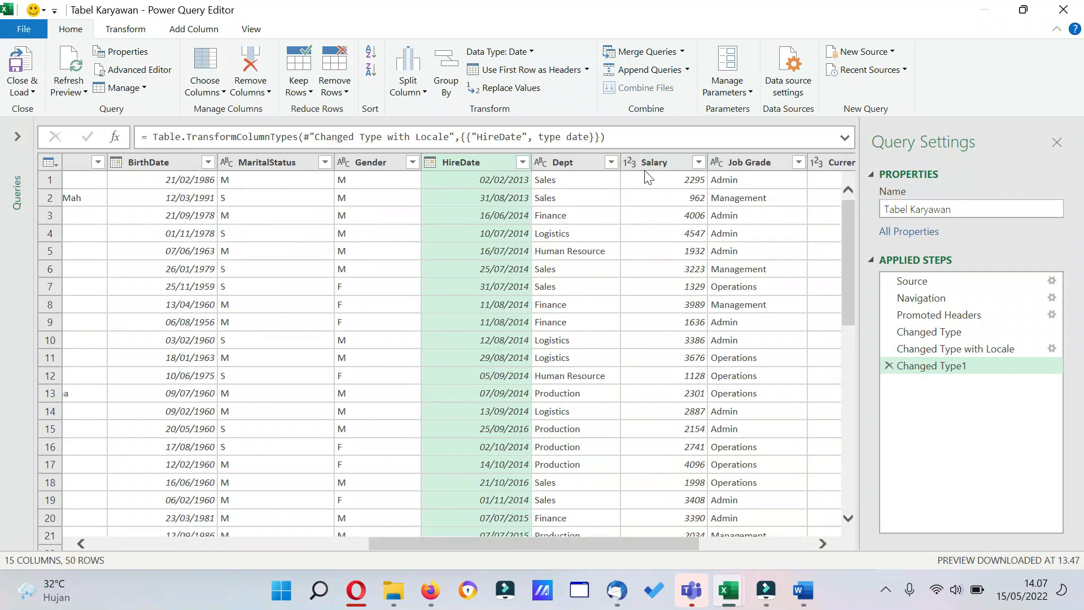
pyautogui.click(631, 162)
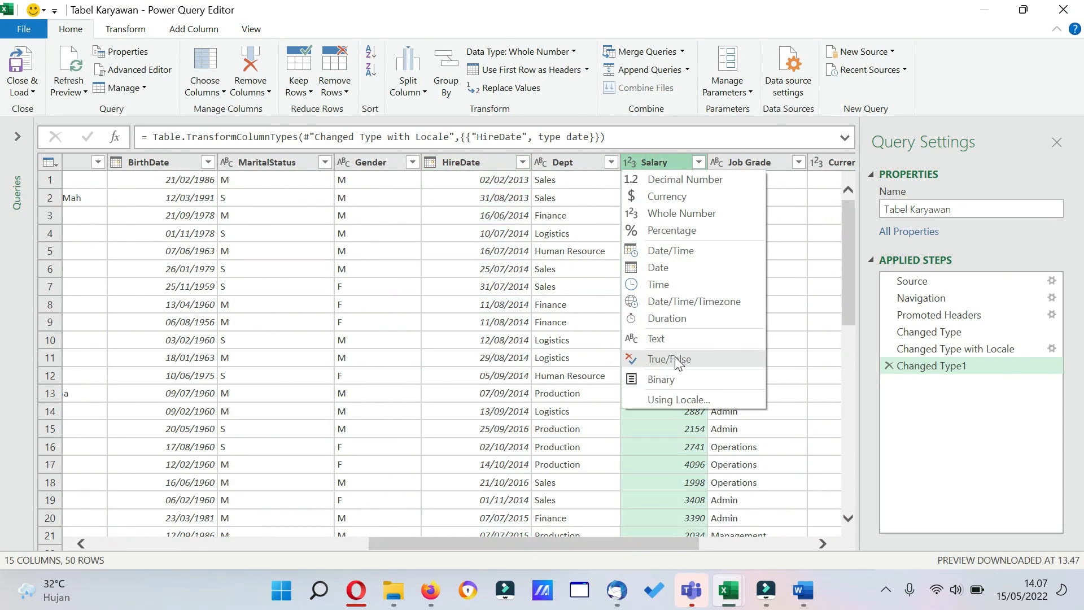
pyautogui.click(675, 196)
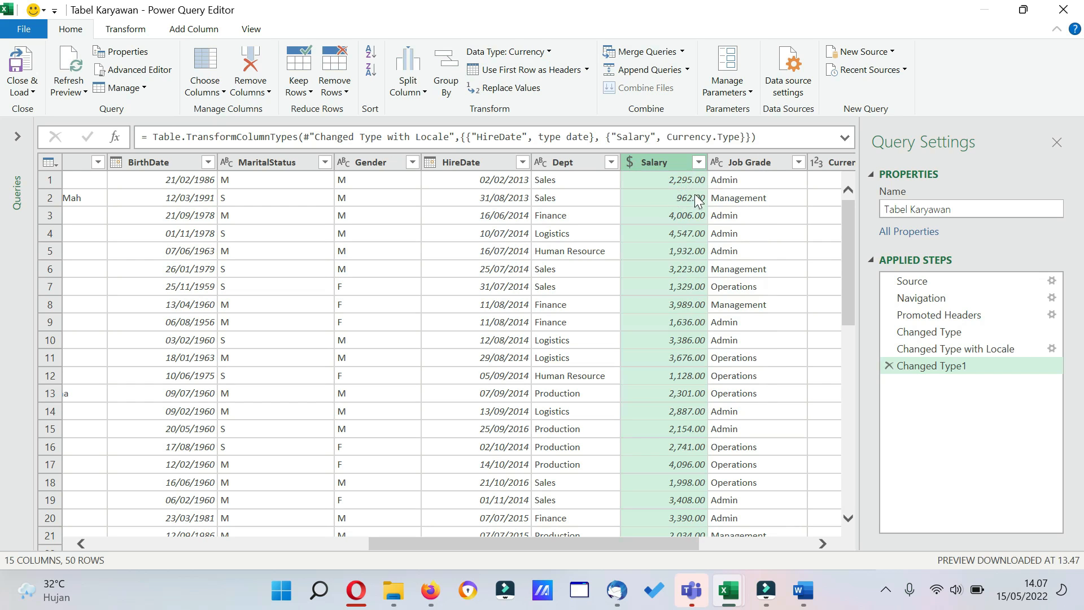
# Remove the CurrentFlag column, and exclude the rowguid column with Choose Columns.
pyautogui.moveTo(598, 545); pyautogui.dragTo(686, 544)
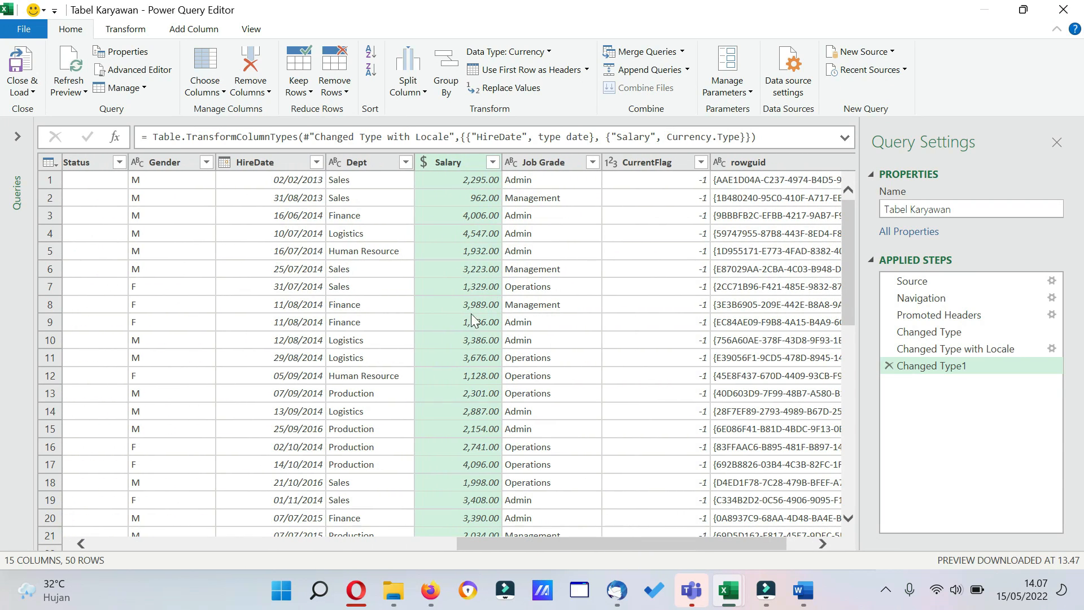
pyautogui.click(646, 162)
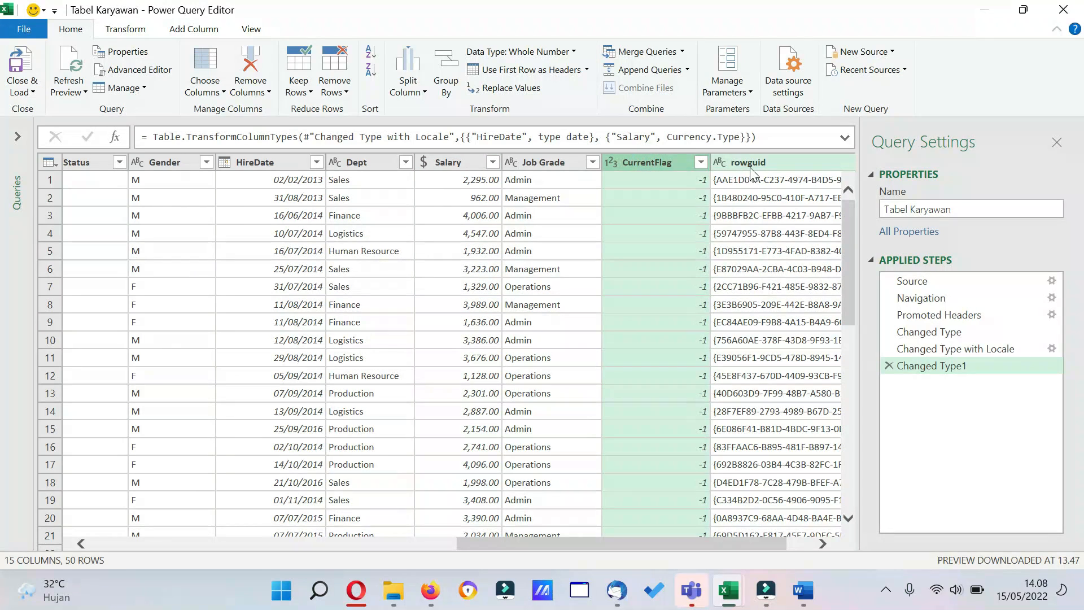
pyautogui.click(257, 65)
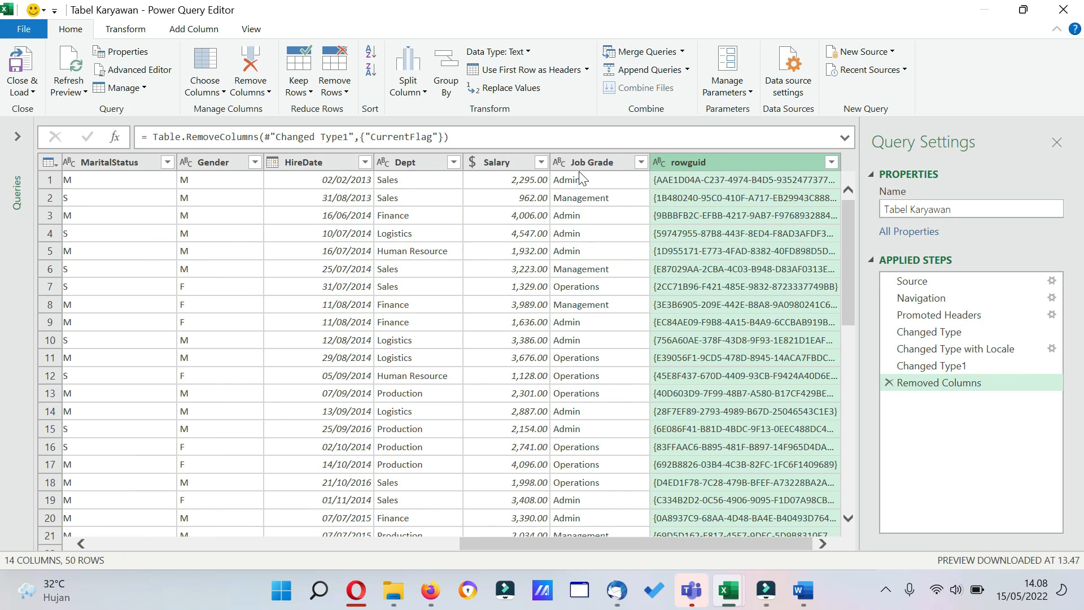
pyautogui.click(223, 93)
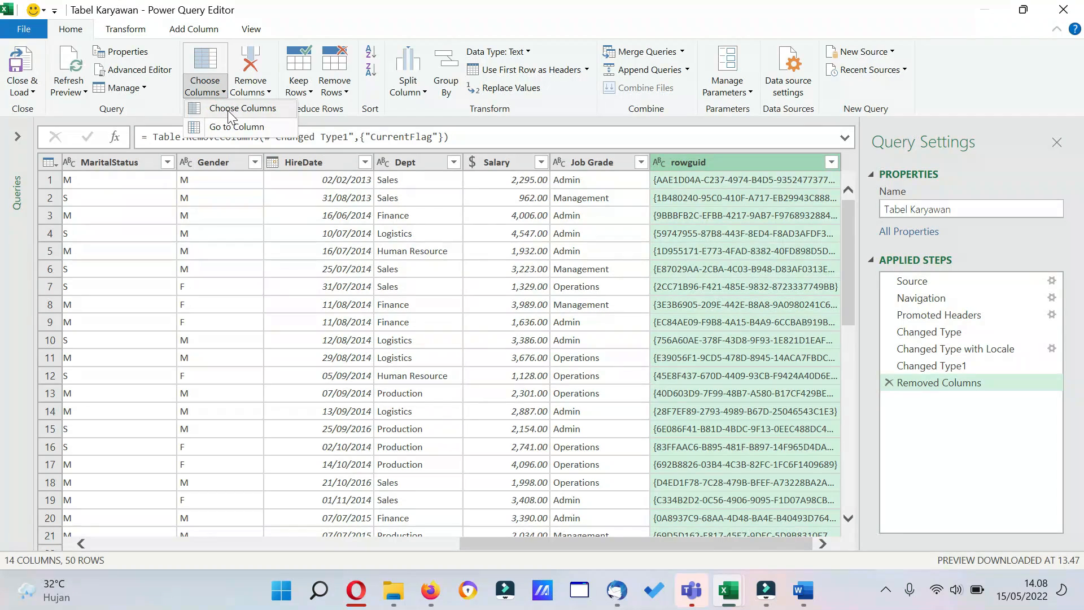
pyautogui.click(232, 109)
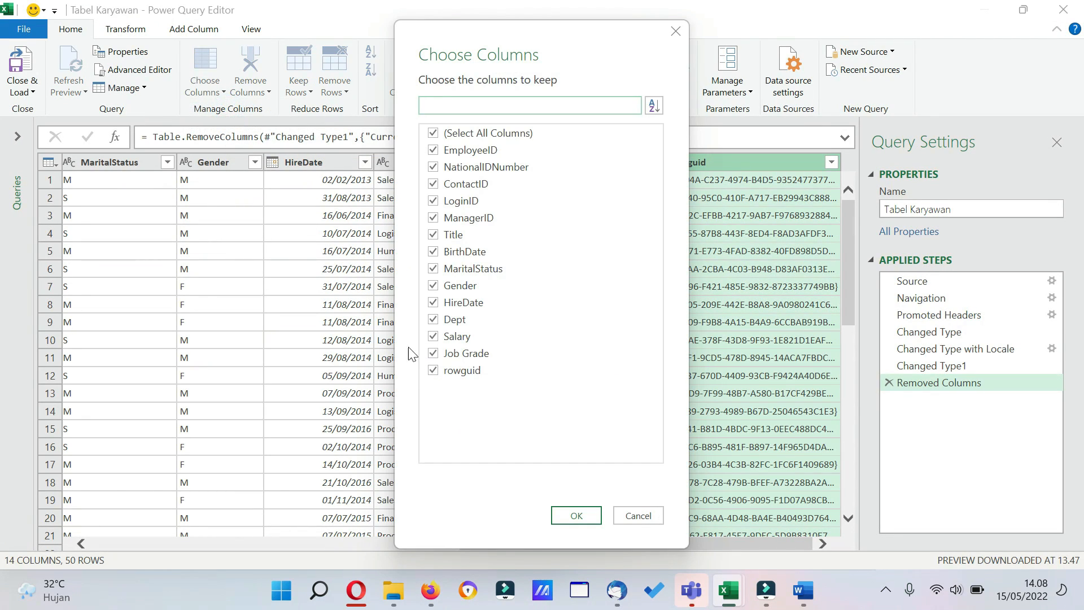
pyautogui.click(433, 370)
pyautogui.click(574, 515)
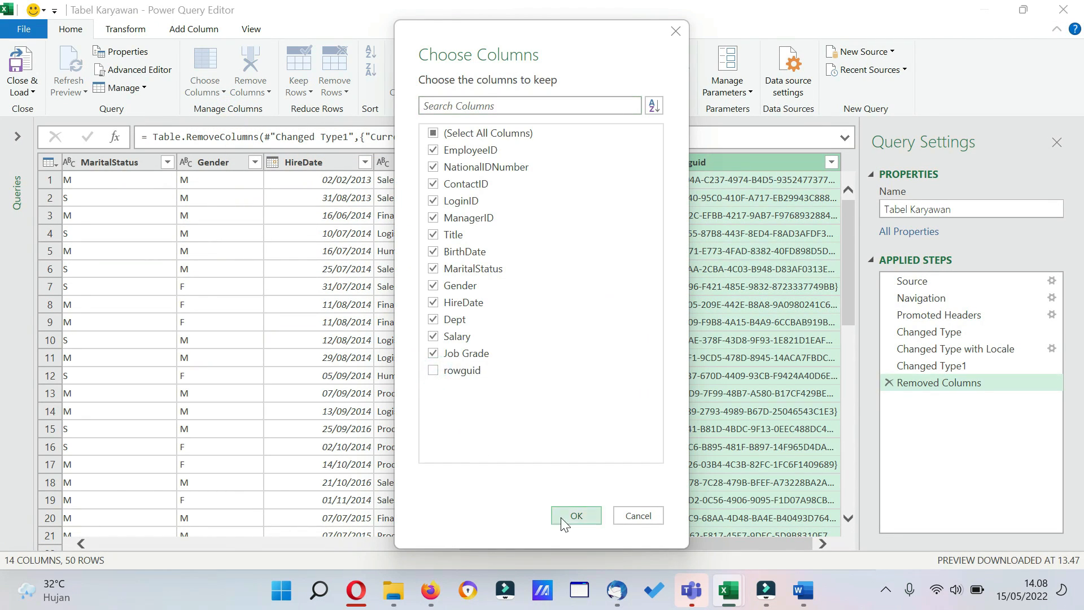
# Sort the table by the Gender column in ascending order and check the sorted rows.
pyautogui.moveTo(608, 547); pyautogui.dragTo(508, 523)
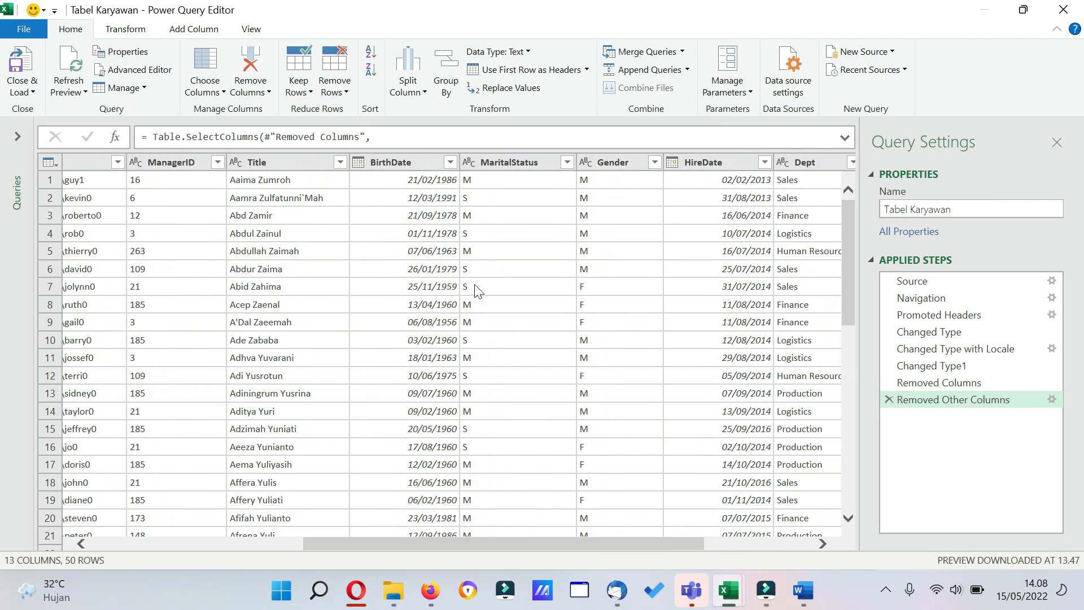
pyautogui.click(658, 162)
pyautogui.click(657, 162)
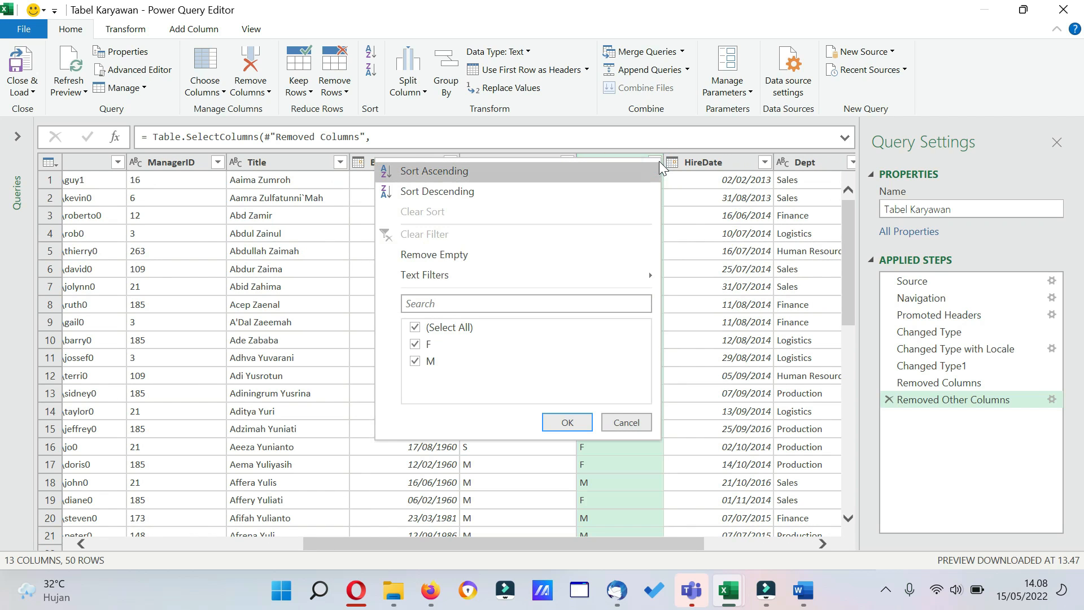
pyautogui.click(462, 172)
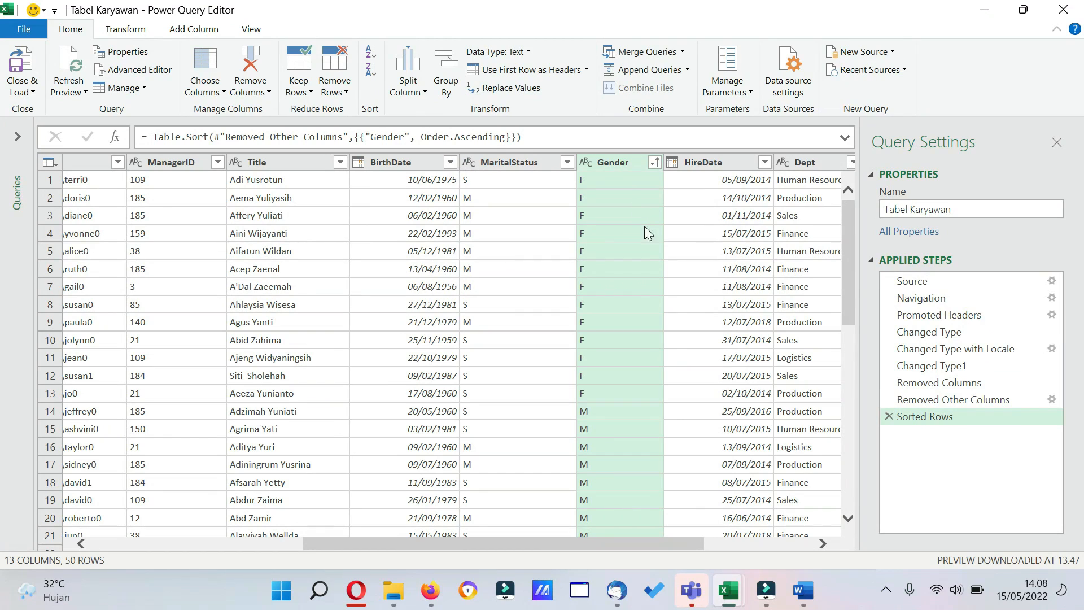
pyautogui.moveTo(852, 249); pyautogui.dragTo(828, 218)
# Filter the Dept column to keep only Logistics, and inspect its filter options without changing them.
pyautogui.moveTo(611, 544); pyautogui.dragTo(666, 540)
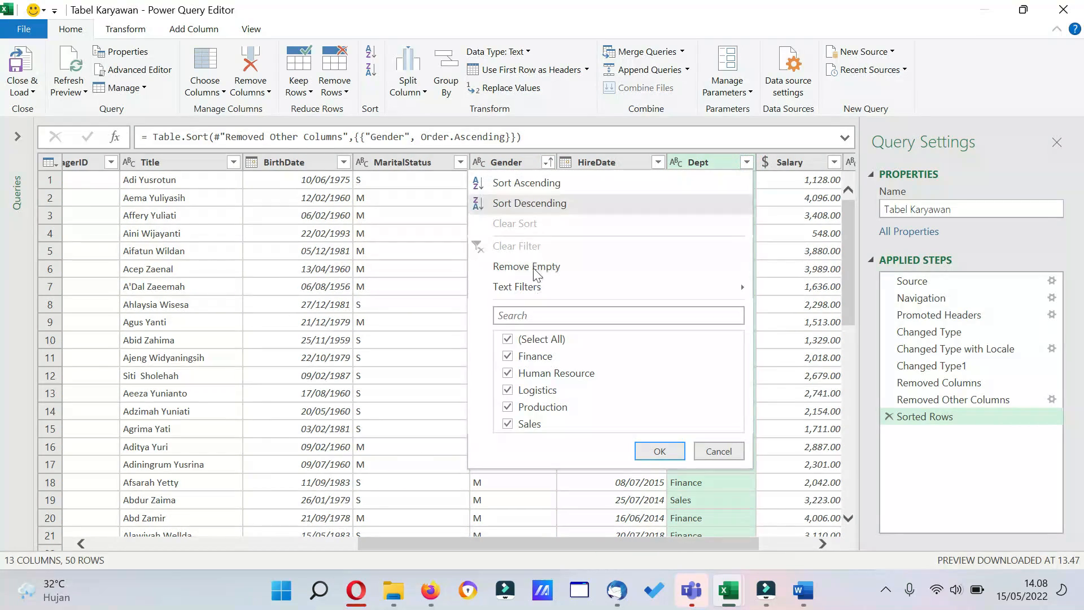
pyautogui.click(508, 340)
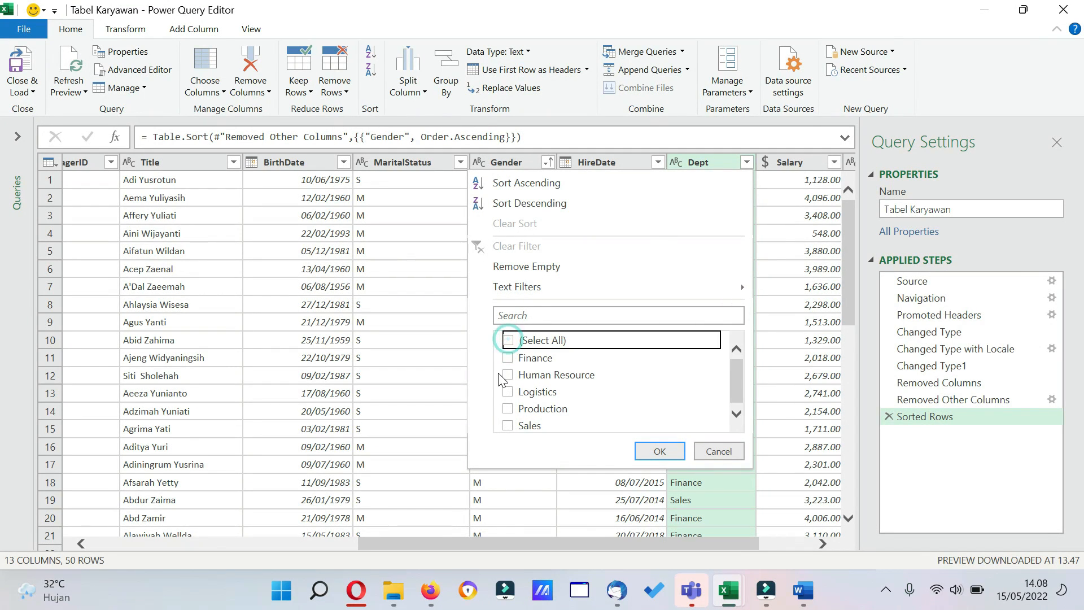
pyautogui.click(509, 391)
pyautogui.click(658, 451)
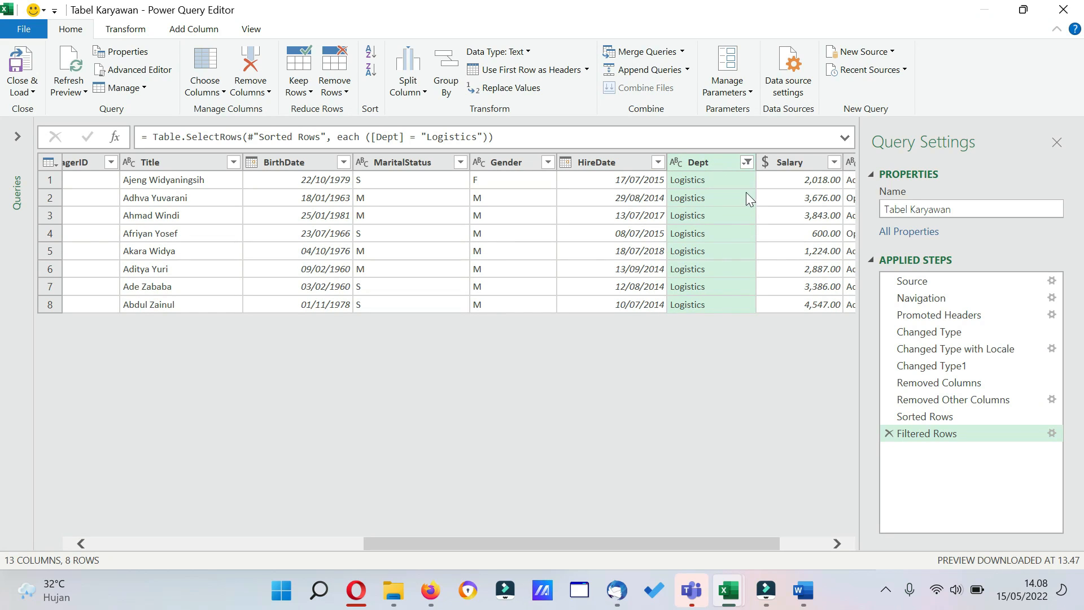
pyautogui.click(749, 164)
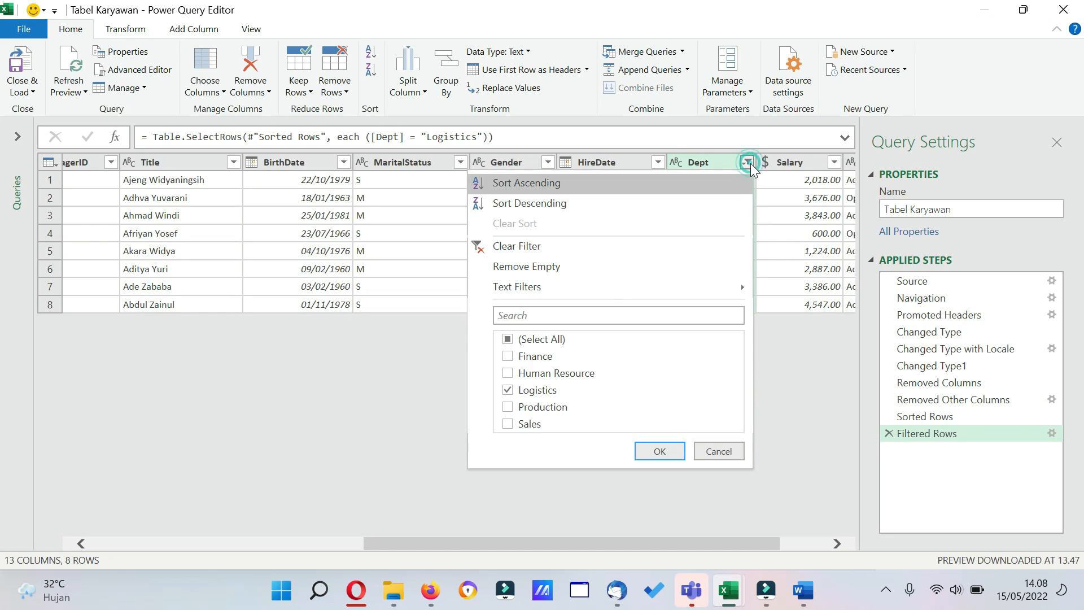
pyautogui.click(718, 451)
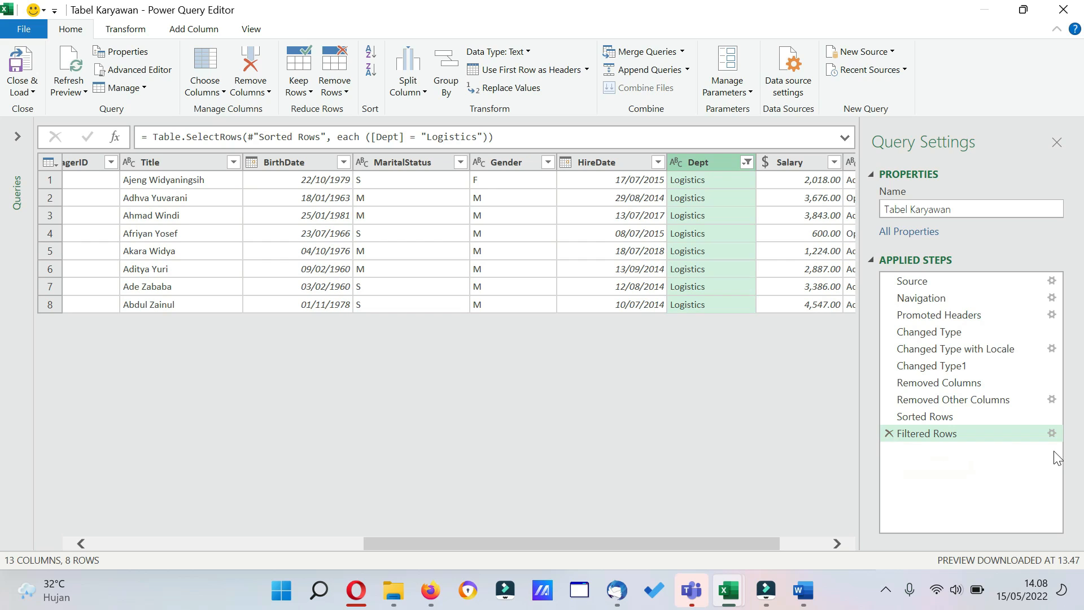
# Edit the Filtered Rows step to keep rows where Dept equals Logistics or equals Finance.
pyautogui.click(1052, 433)
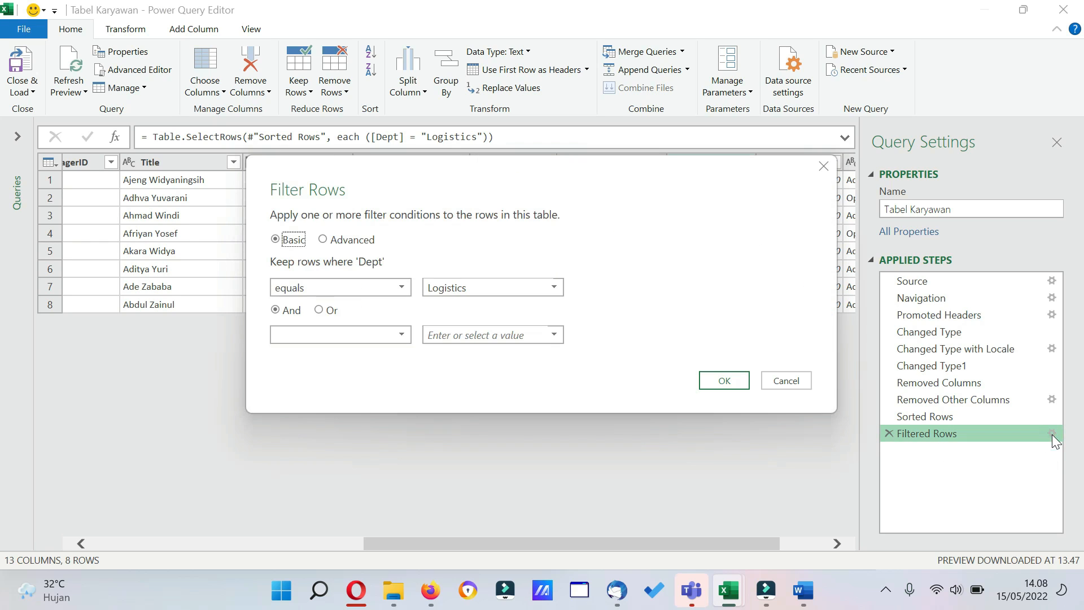
pyautogui.click(320, 310)
pyautogui.click(401, 335)
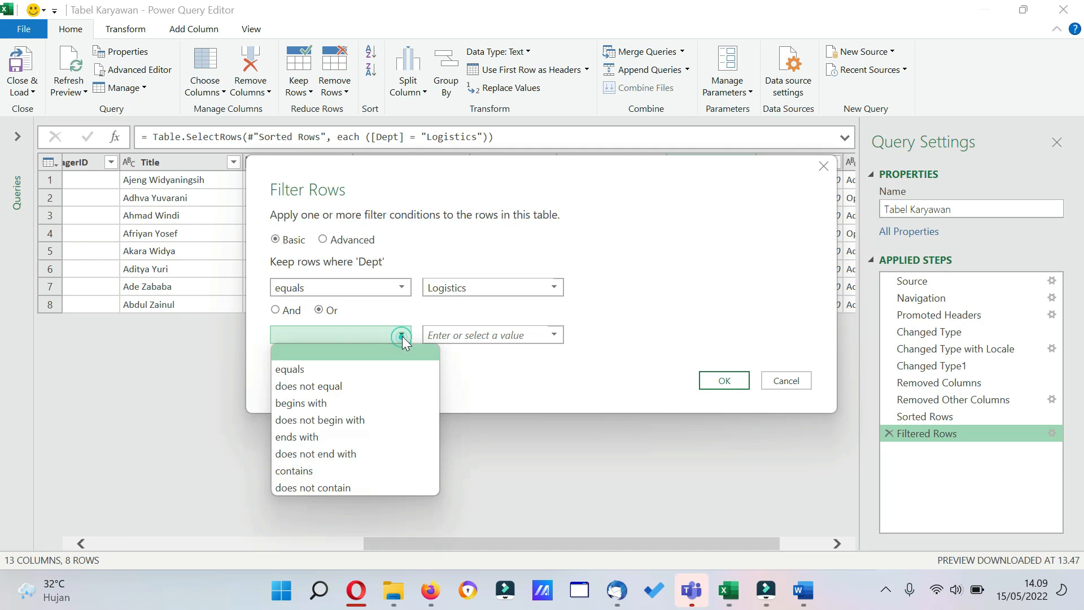
pyautogui.click(367, 369)
pyautogui.click(553, 335)
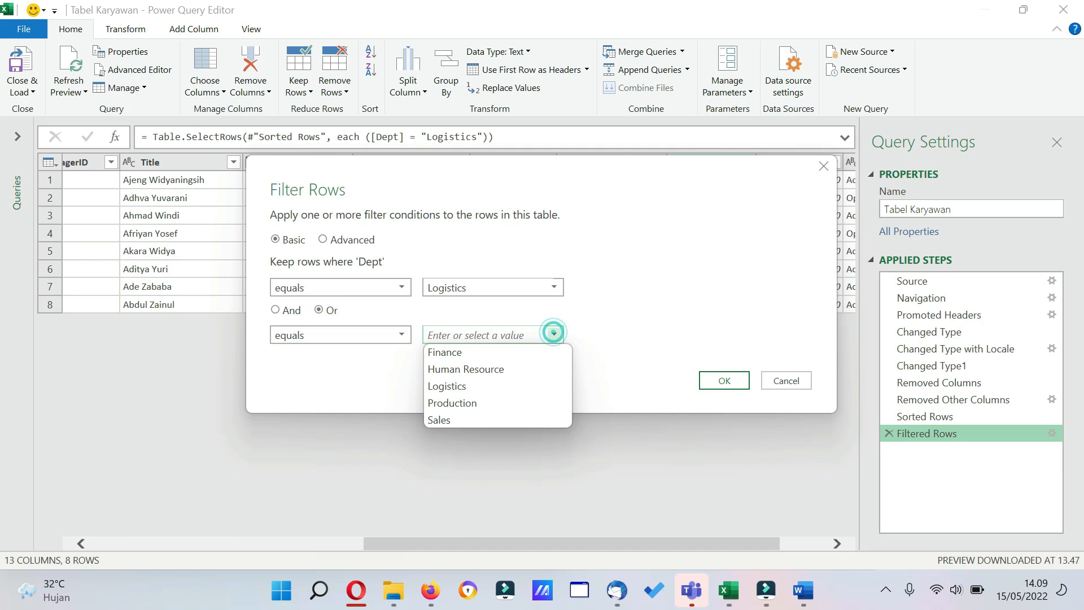
pyautogui.click(446, 352)
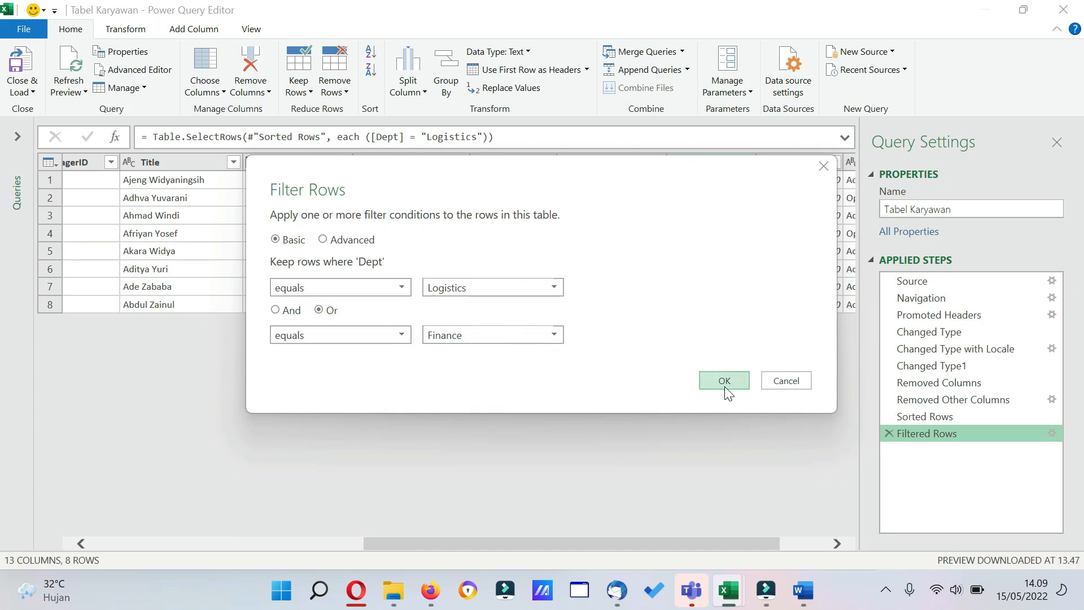
pyautogui.click(724, 381)
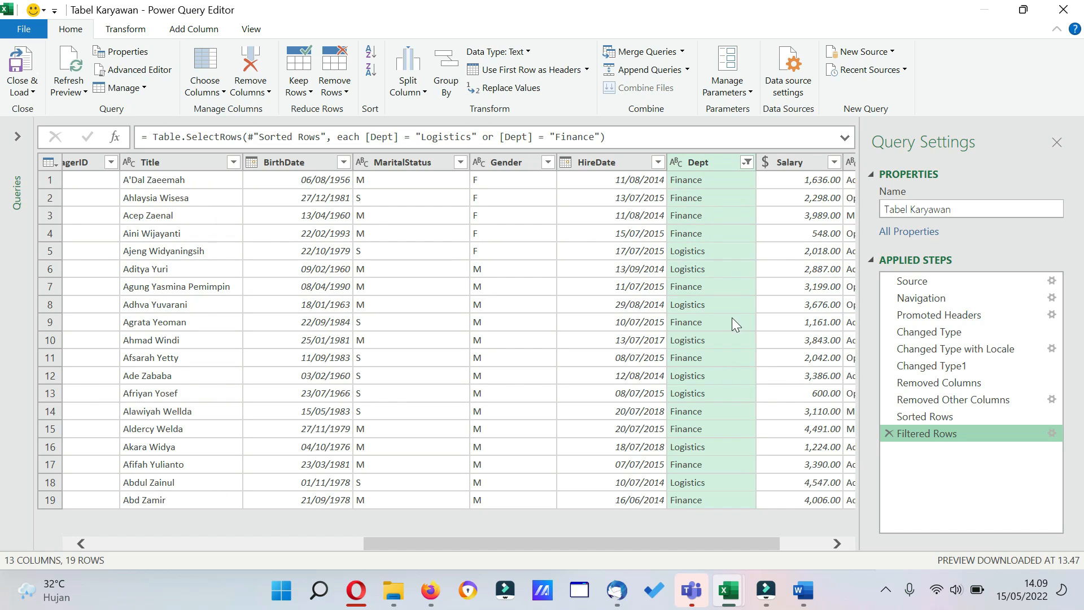
pyautogui.click(1052, 433)
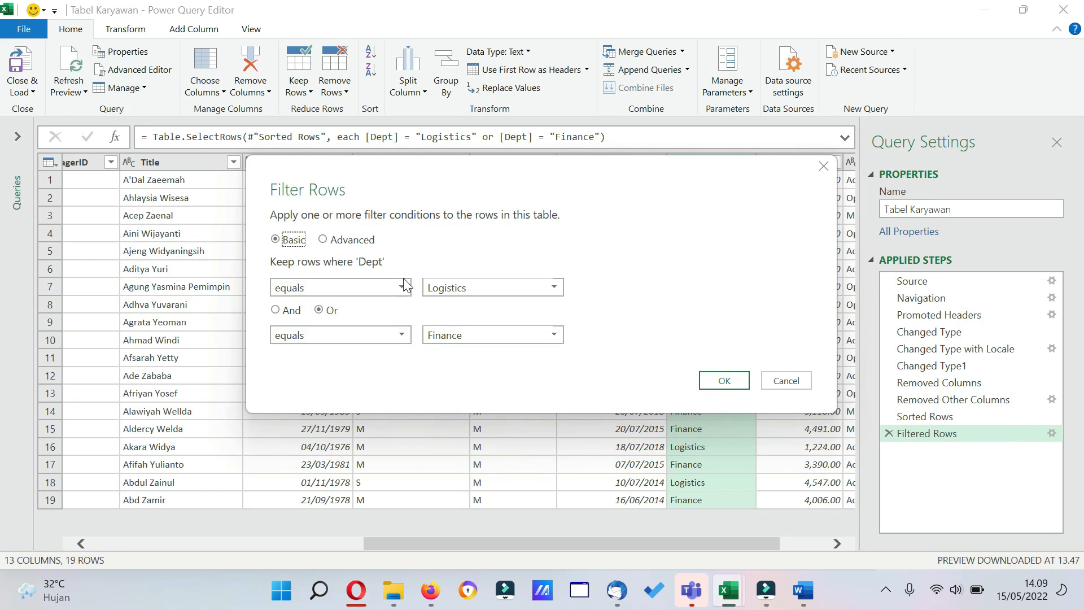
pyautogui.click(324, 240)
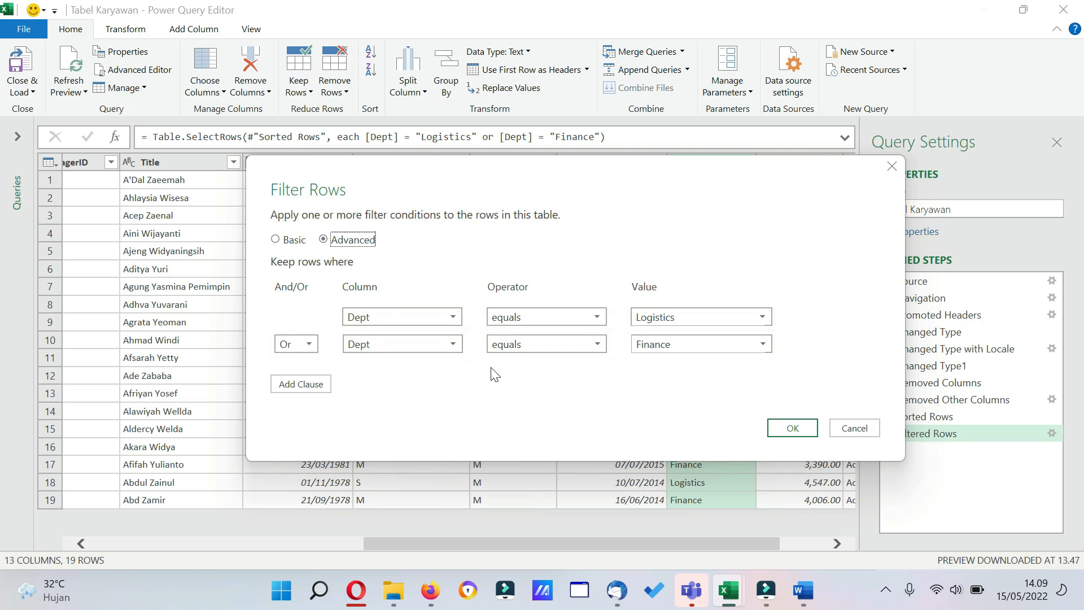
pyautogui.click(308, 384)
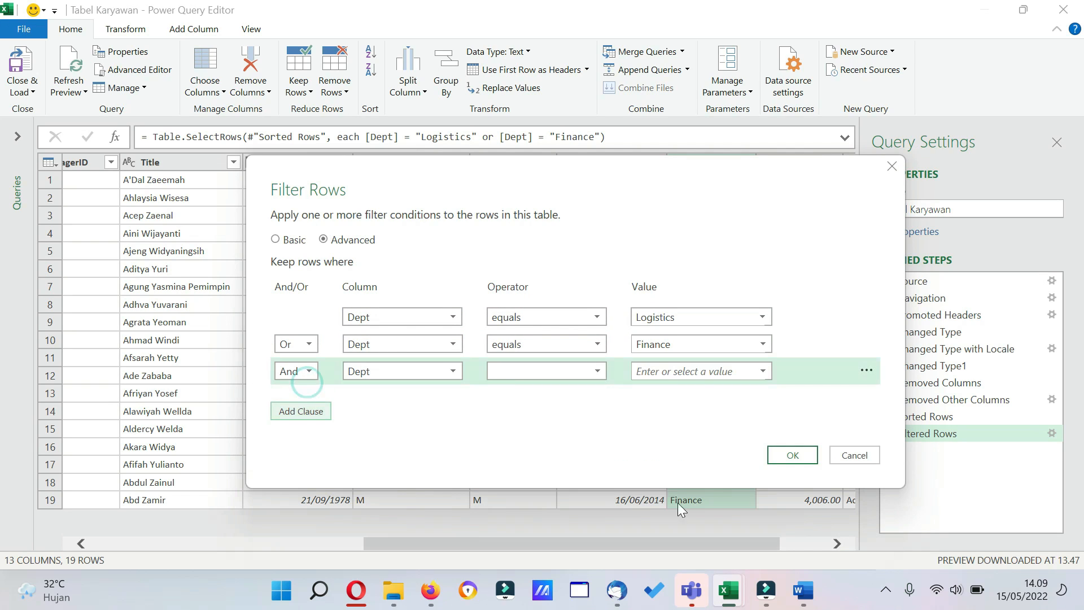
pyautogui.click(844, 458)
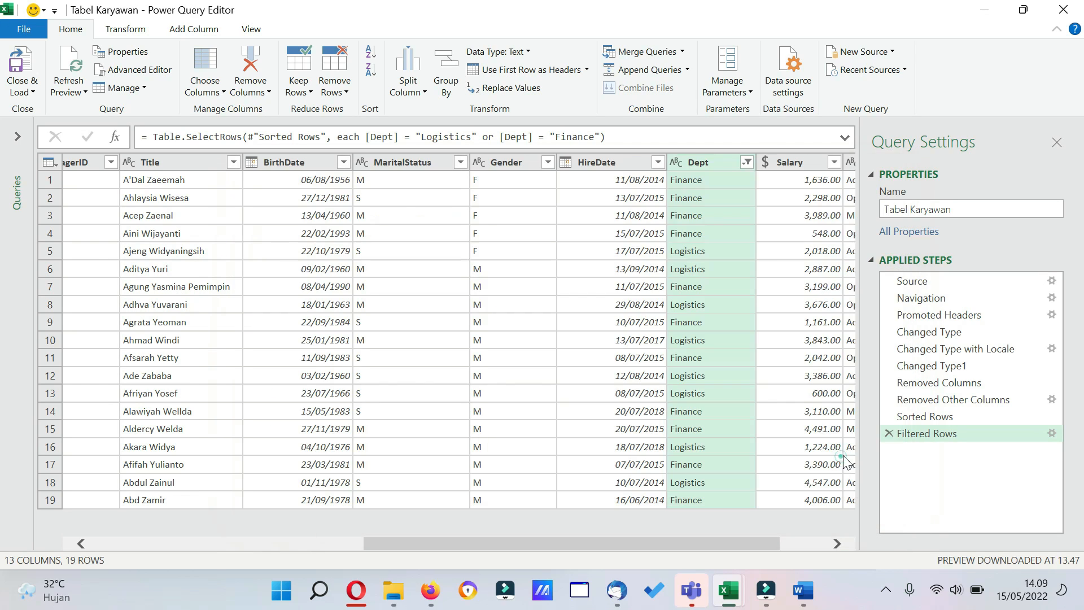
# Delete the Filtered Rows step from the query and jump to the EmployeeID column with Go to Column.
pyautogui.click(888, 432)
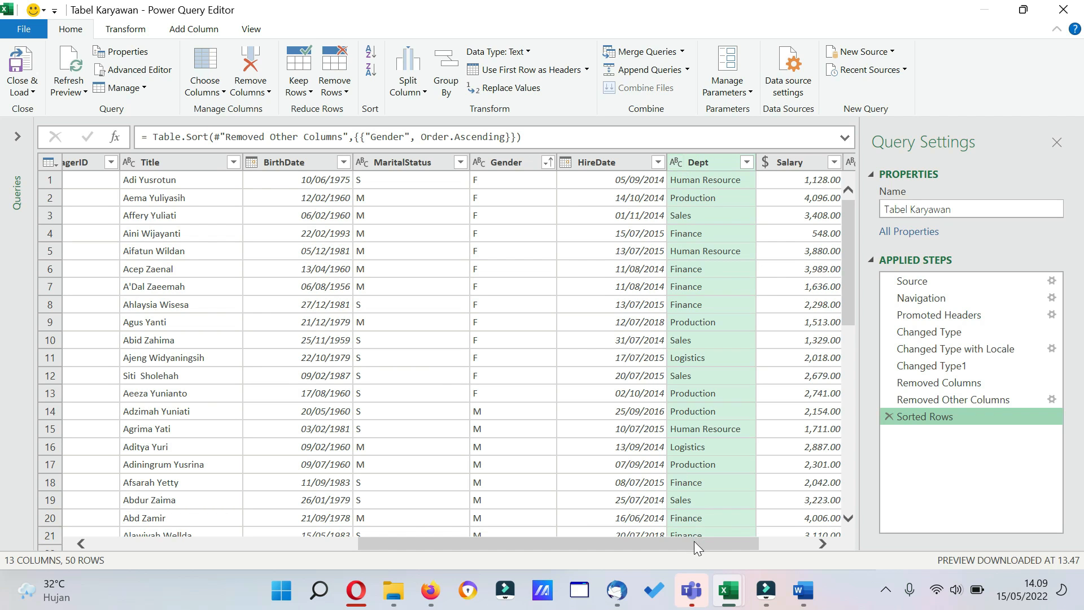
pyautogui.moveTo(693, 542); pyautogui.dragTo(550, 523)
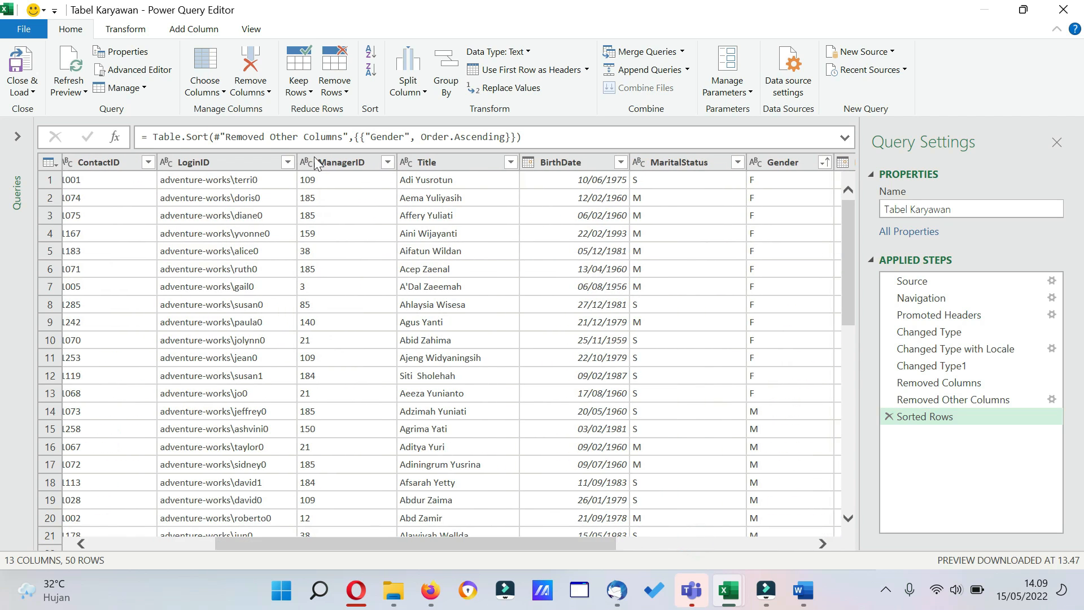
pyautogui.click(221, 92)
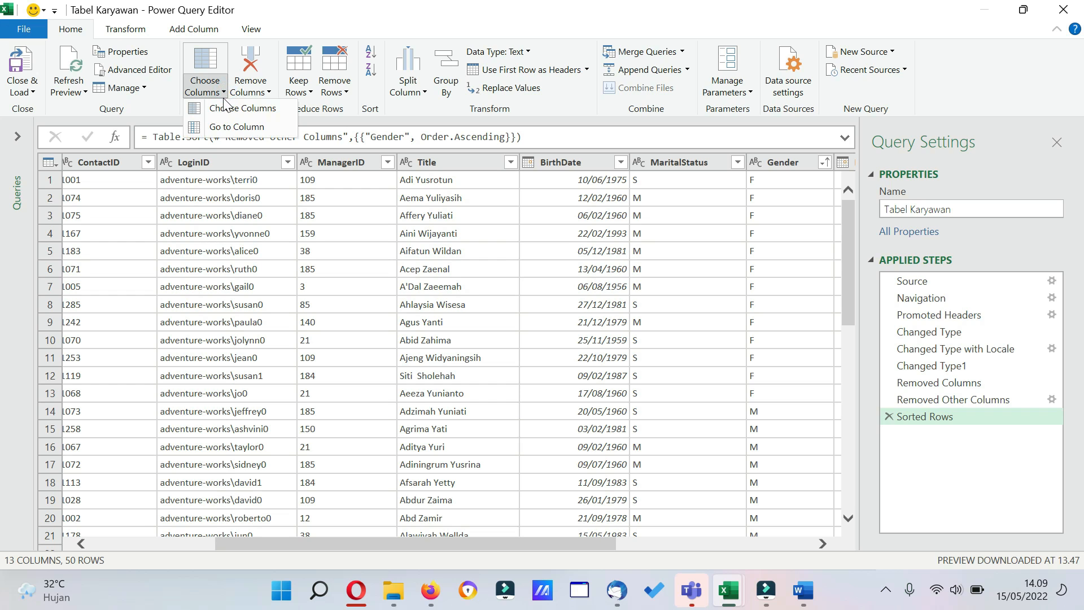
pyautogui.click(232, 127)
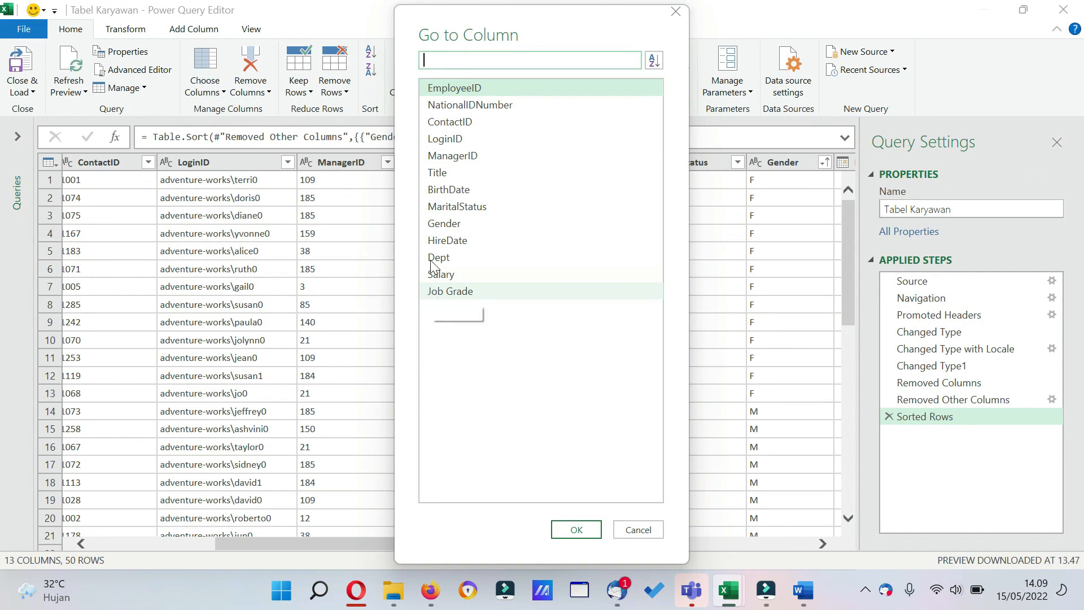
pyautogui.click(454, 140)
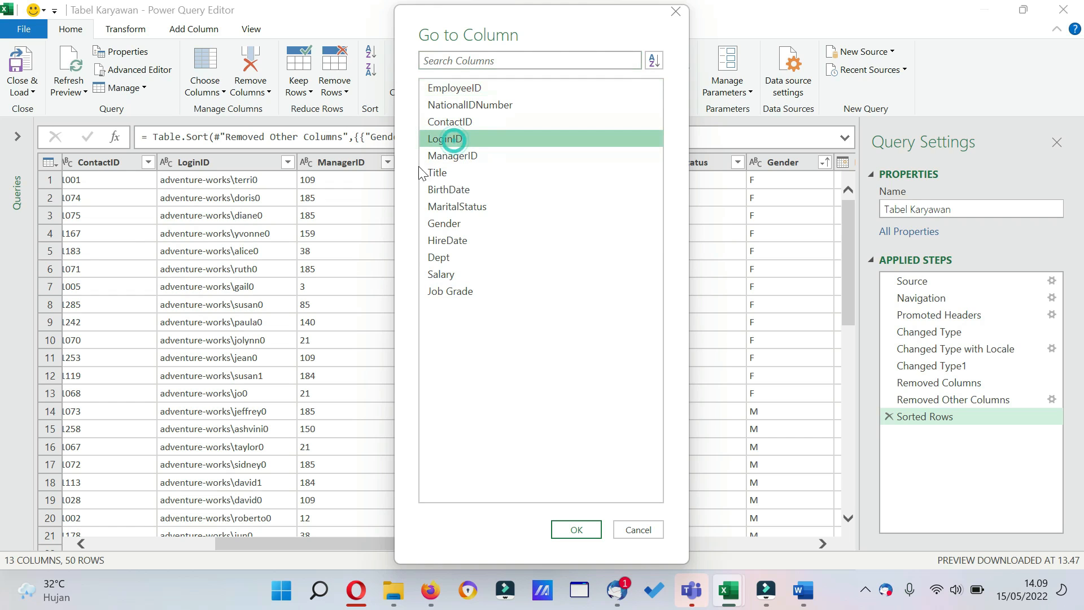
pyautogui.click(460, 88)
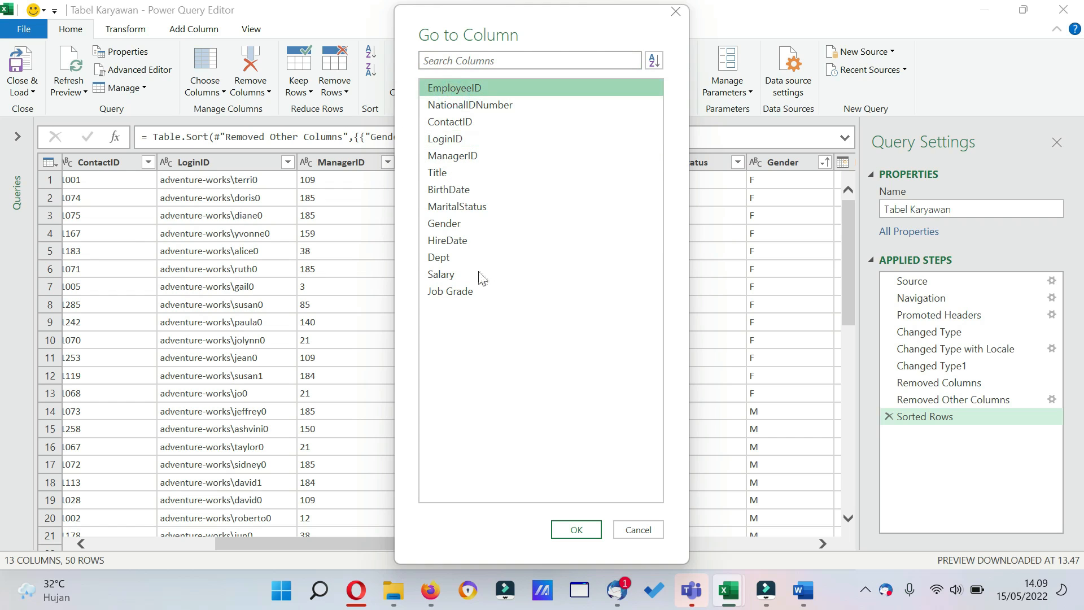
pyautogui.click(558, 525)
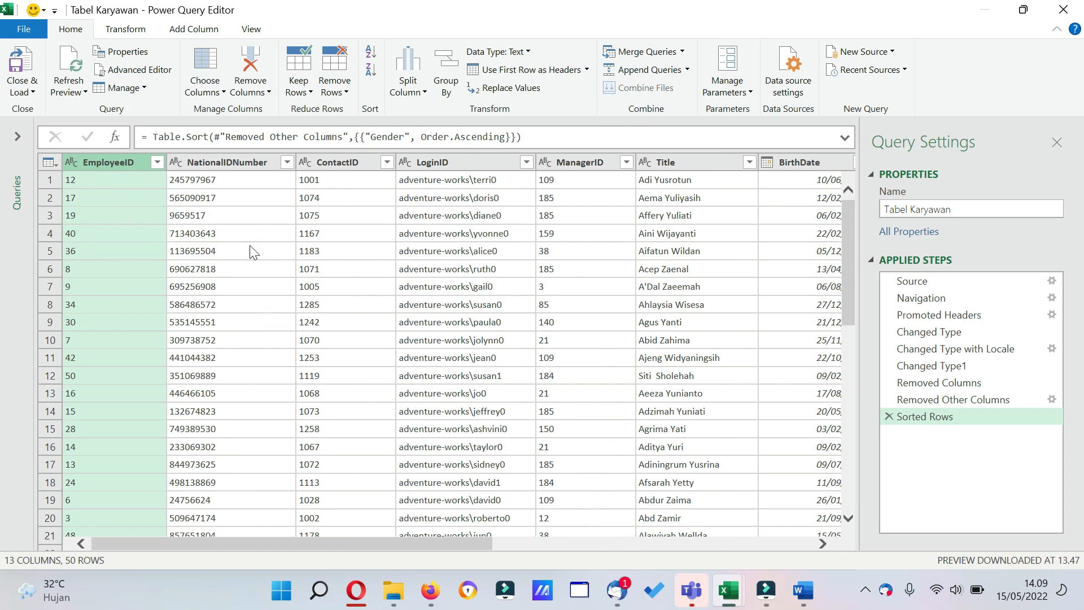
pyautogui.moveTo(207, 538); pyautogui.dragTo(561, 541)
pyautogui.click(268, 93)
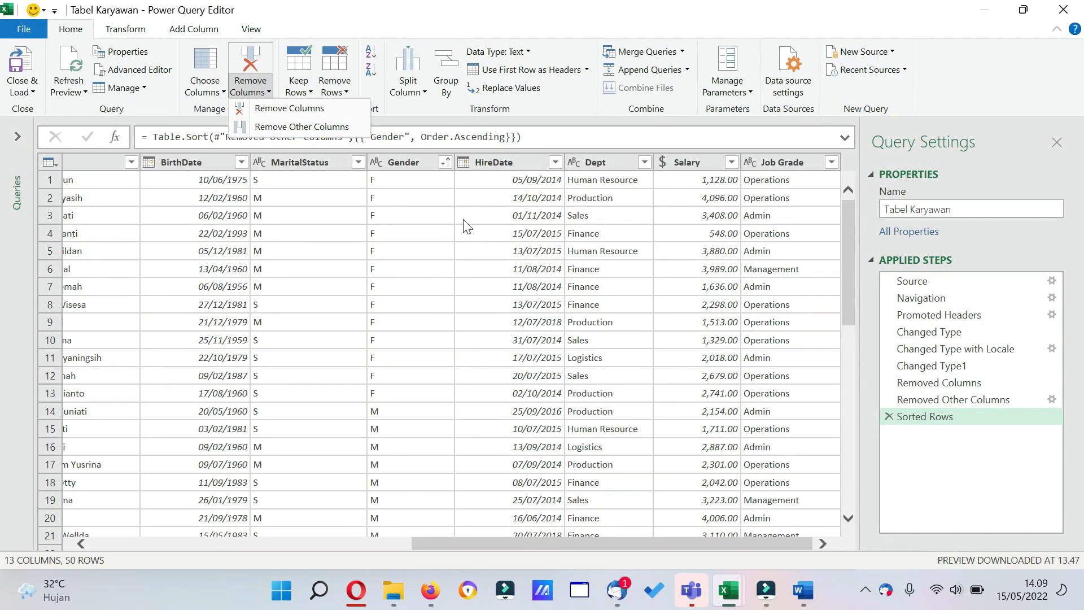
pyautogui.click(432, 224)
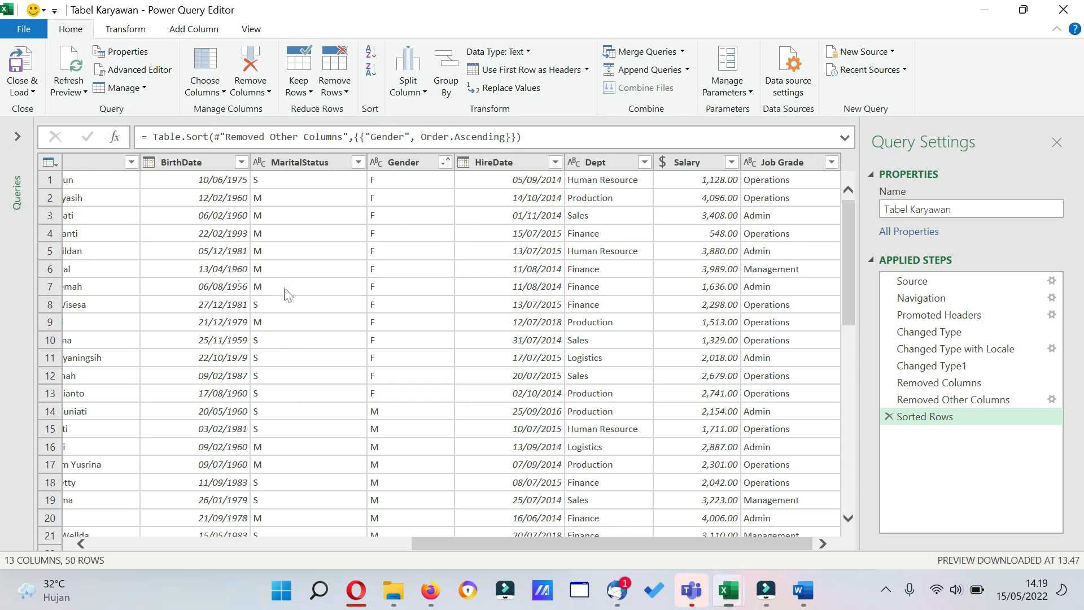
# Close the editor and load the query as a table into the existing worksheet, starting at cell A1 of Sheet1.
pyautogui.click(35, 90)
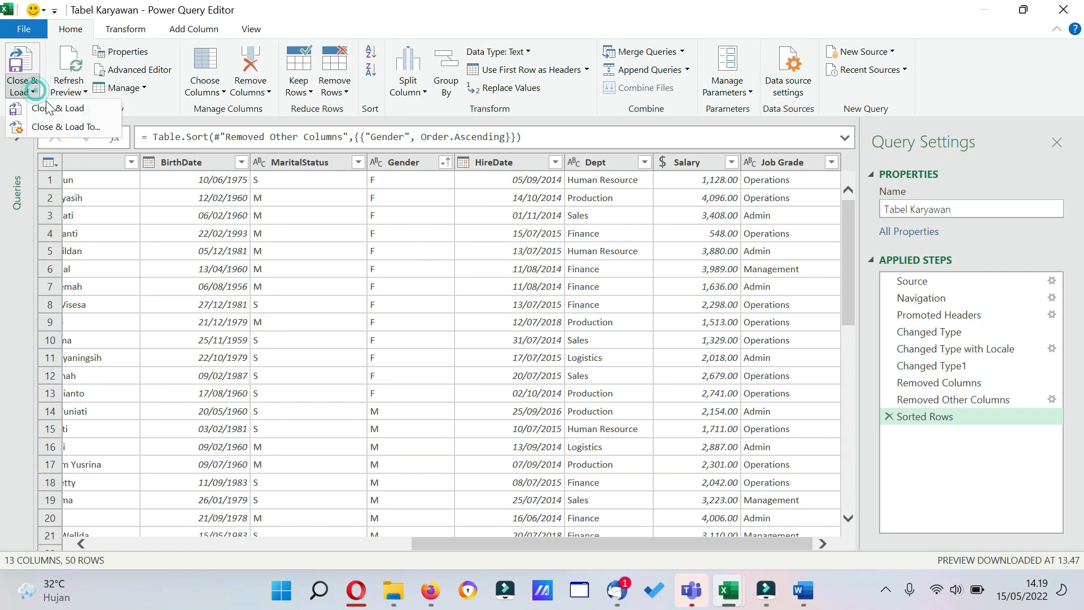
pyautogui.click(20, 27)
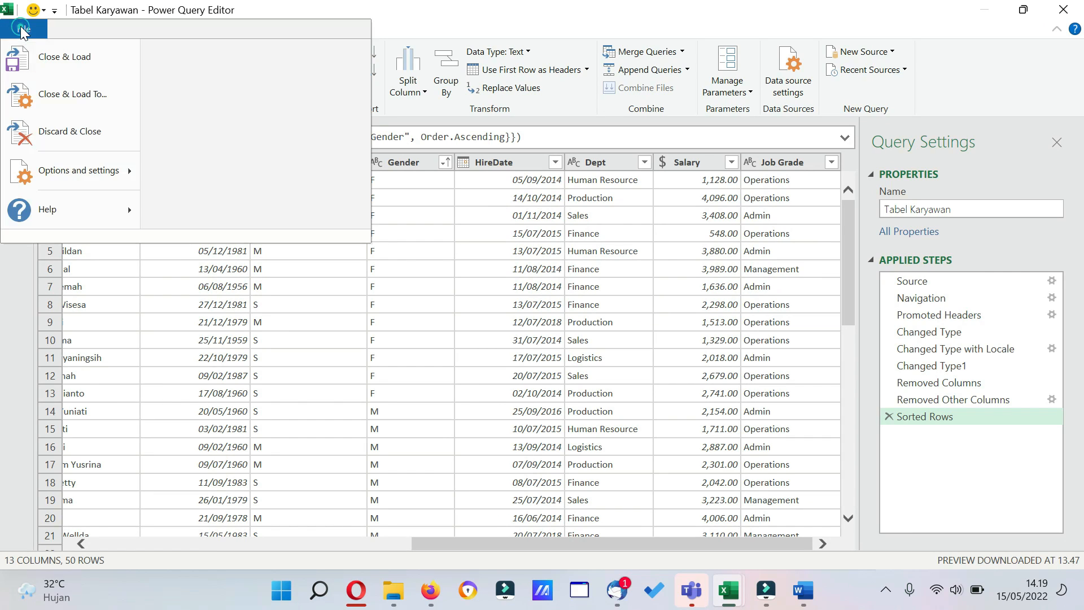
pyautogui.click(67, 95)
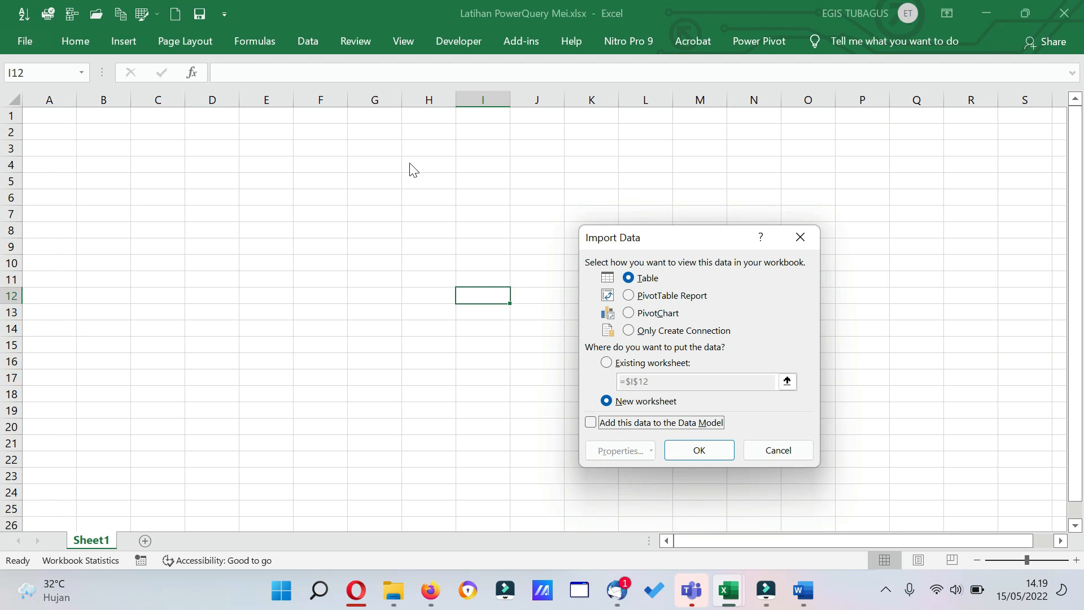
pyautogui.click(629, 296)
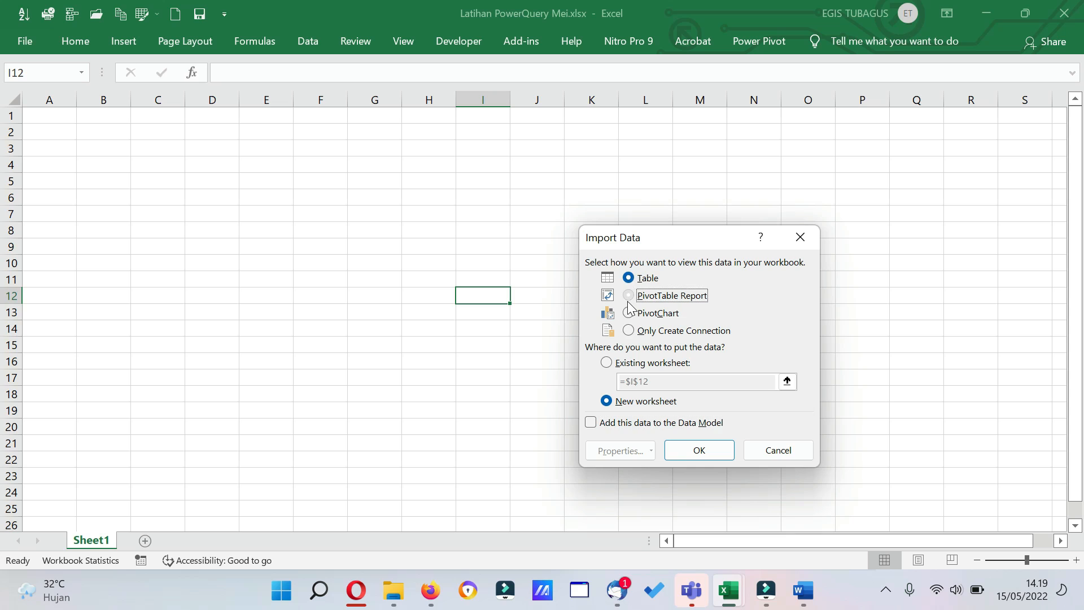
pyautogui.click(629, 313)
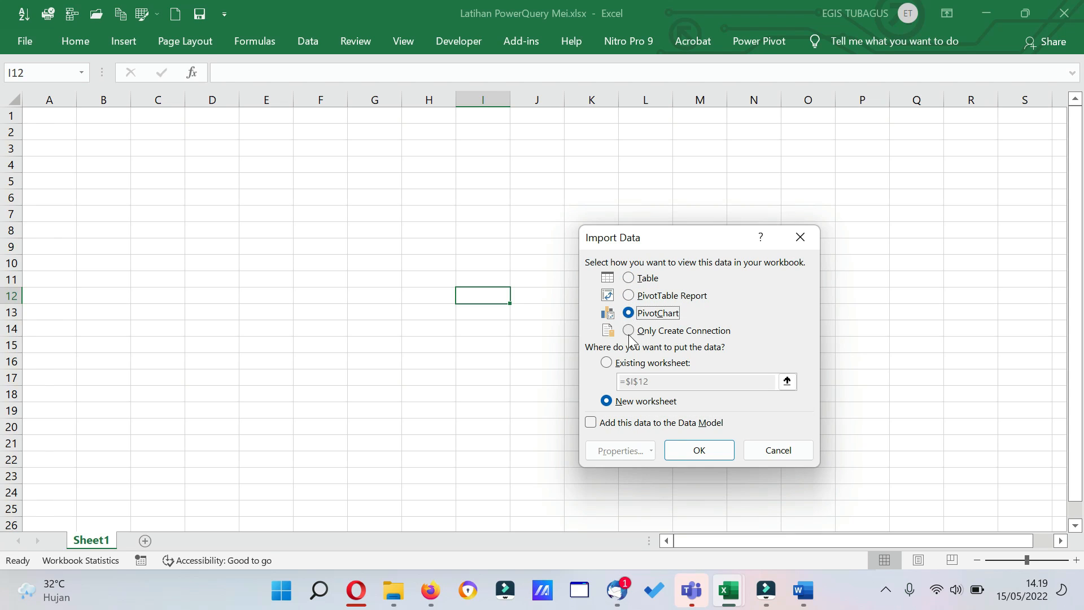
pyautogui.click(629, 331)
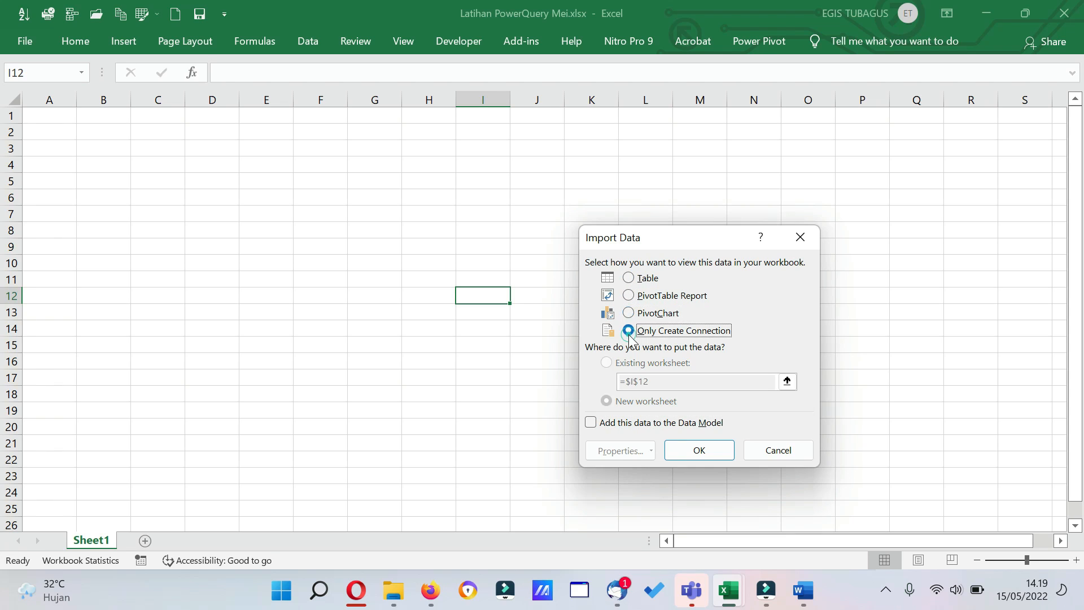
pyautogui.click(630, 279)
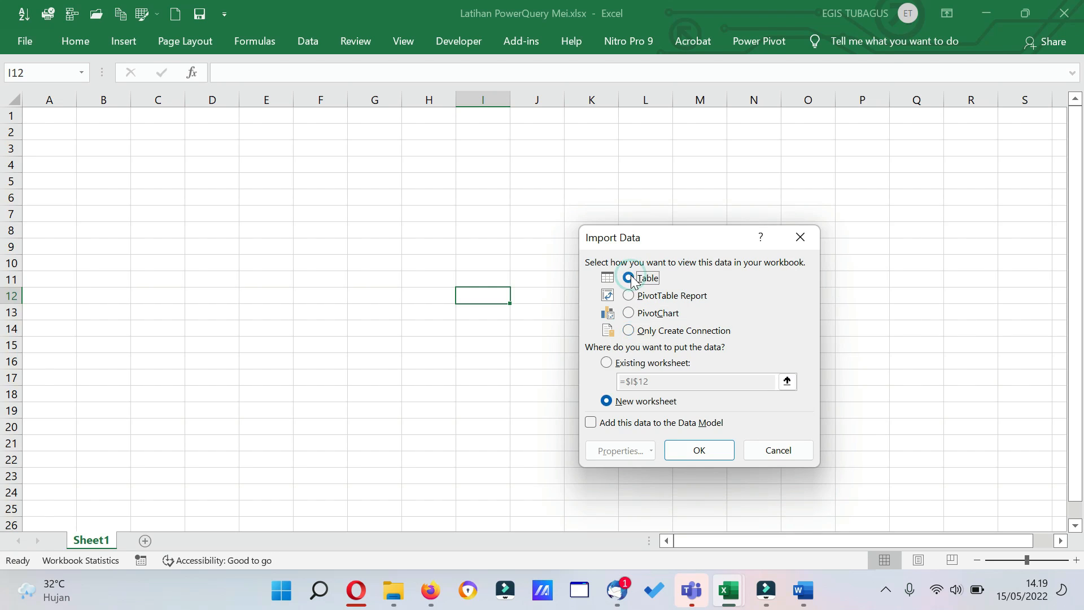
pyautogui.click(607, 363)
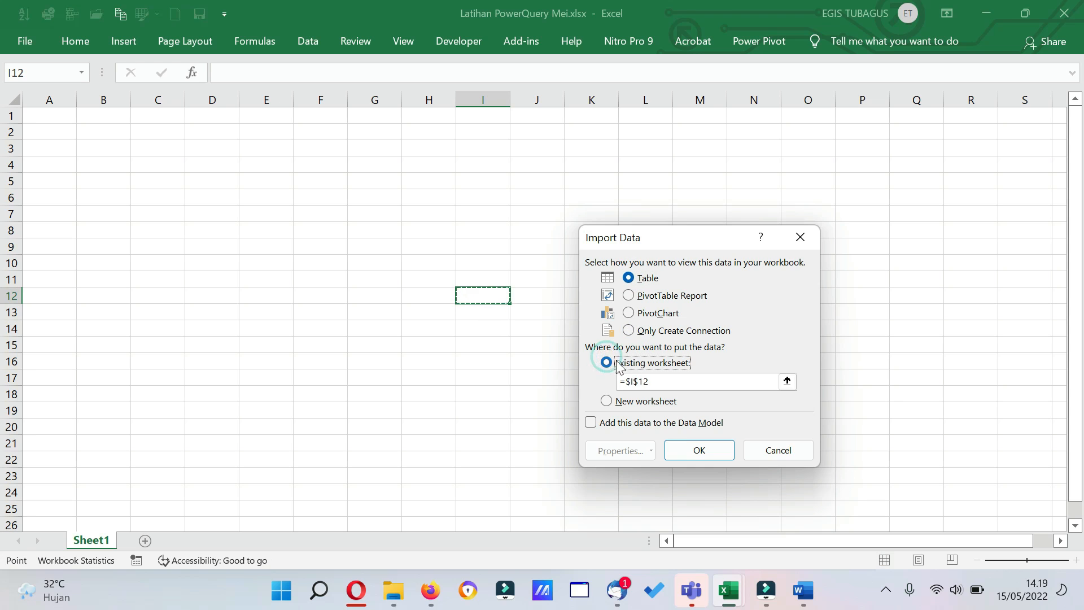
pyautogui.moveTo(630, 382); pyautogui.dragTo(655, 384)
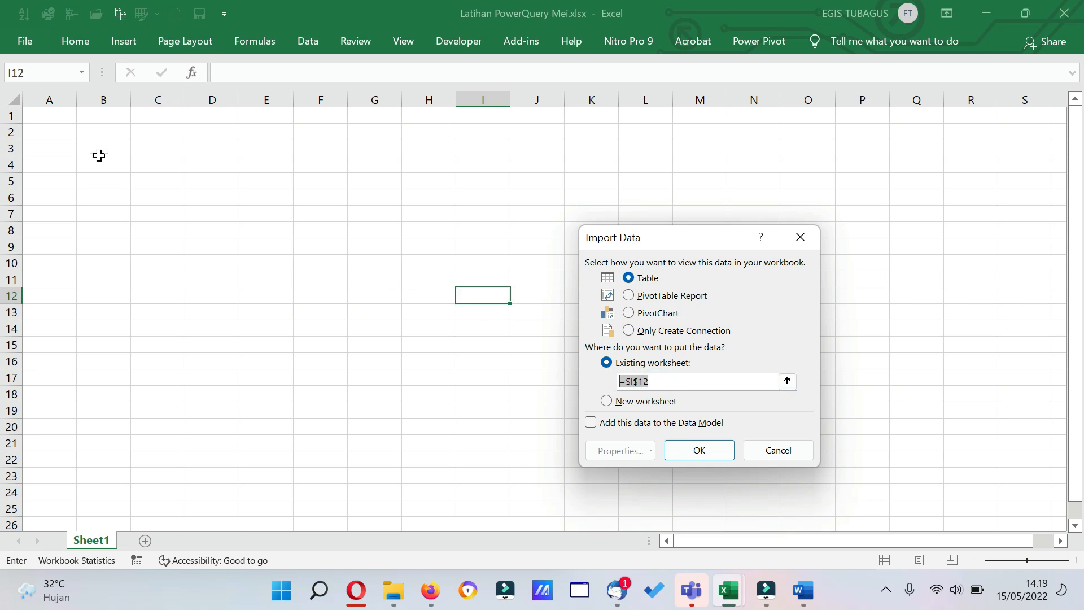
pyautogui.click(49, 119)
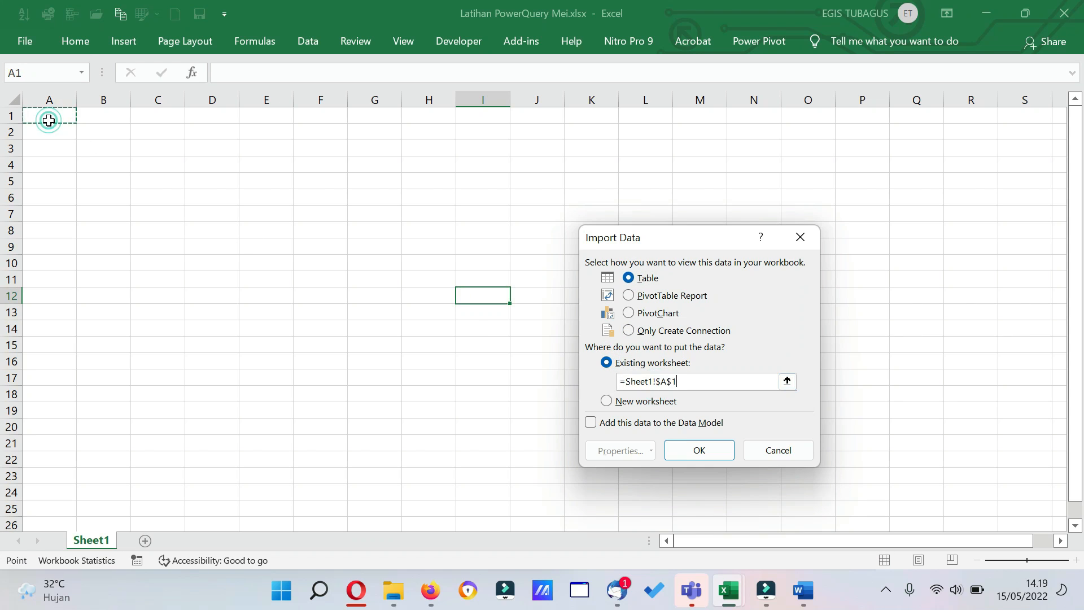
pyautogui.click(680, 451)
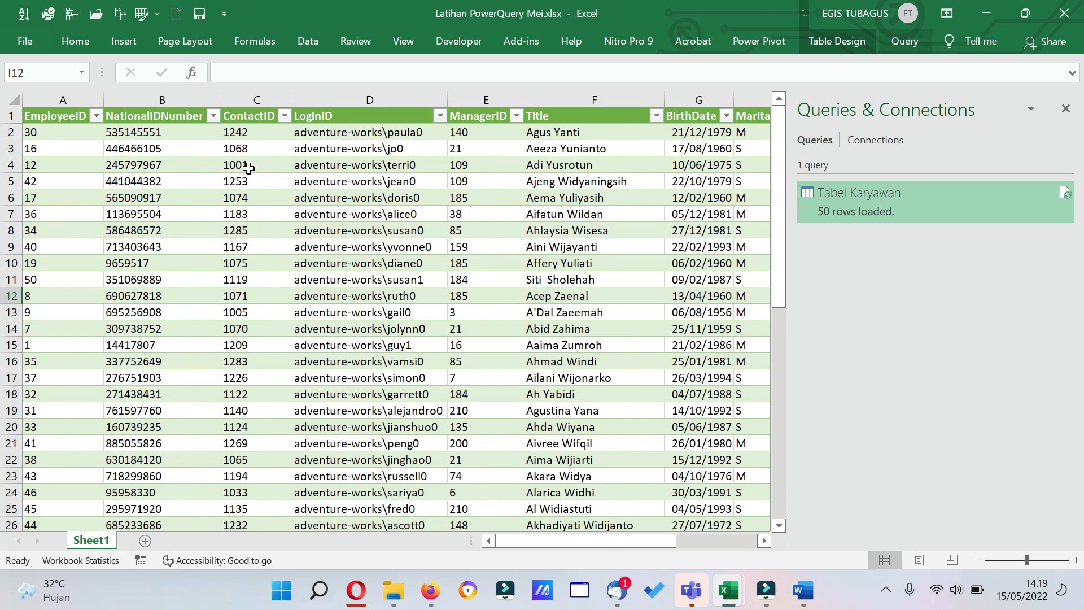
# Examine the loaded table across to its Job Grade column and the Query commands available for it.
pyautogui.moveTo(641, 540); pyautogui.dragTo(682, 540)
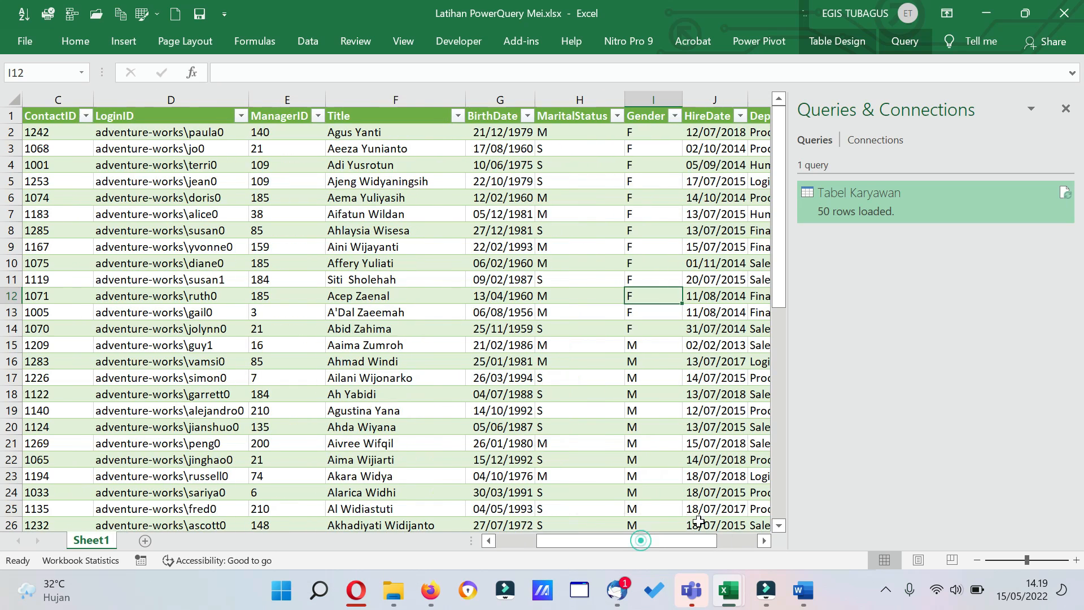
pyautogui.click(904, 45)
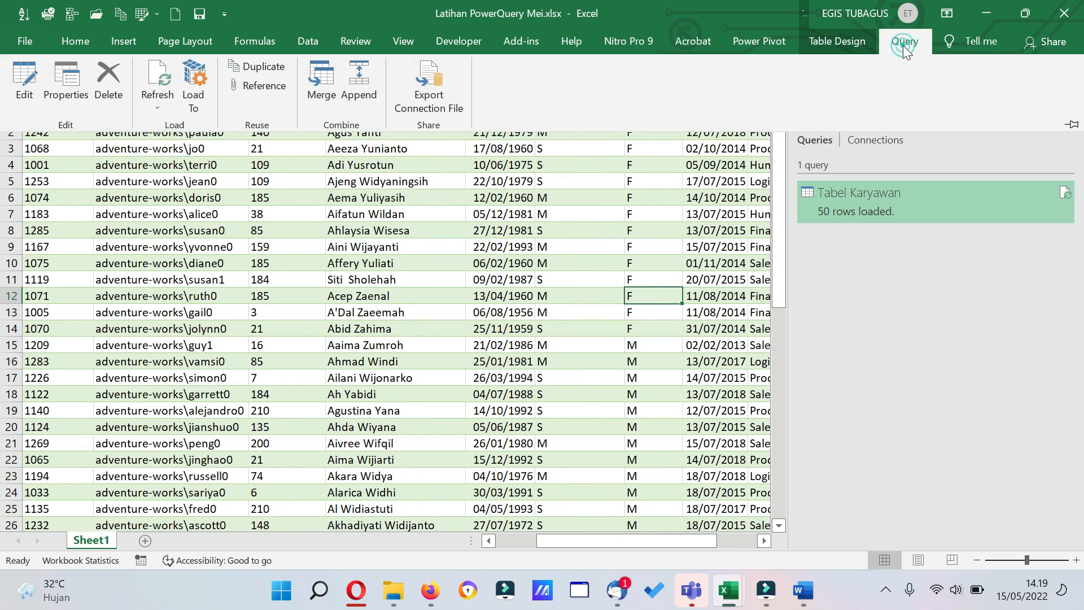
pyautogui.click(763, 541)
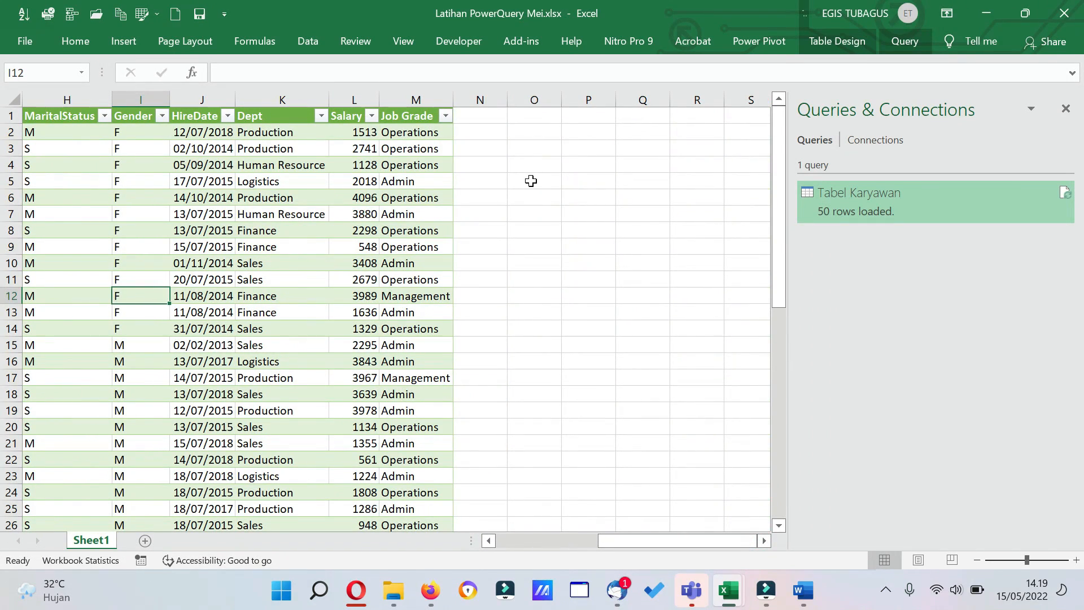
pyautogui.click(531, 181)
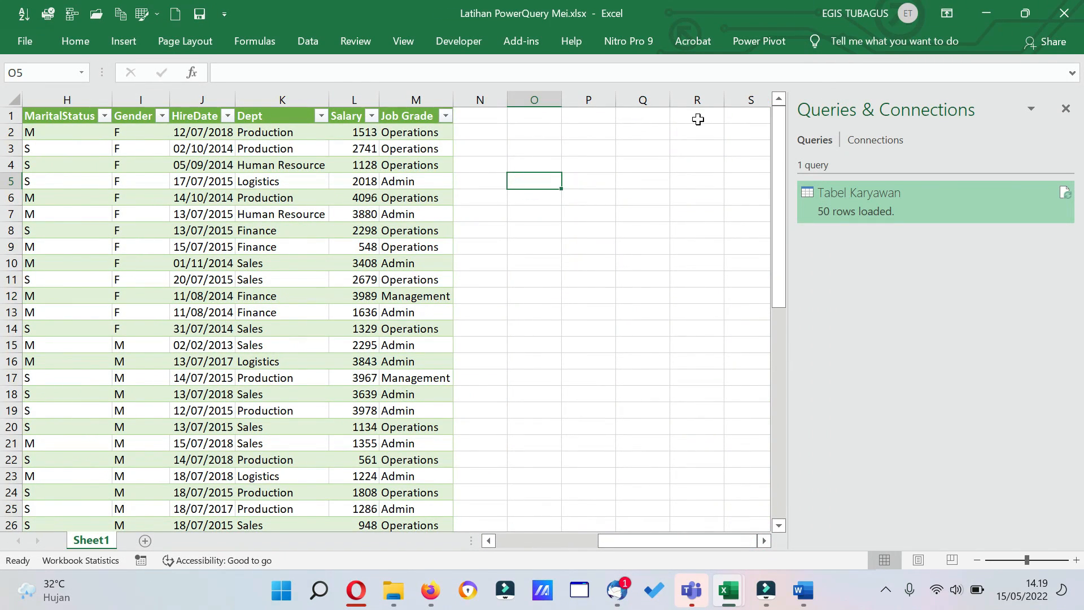
pyautogui.click(418, 214)
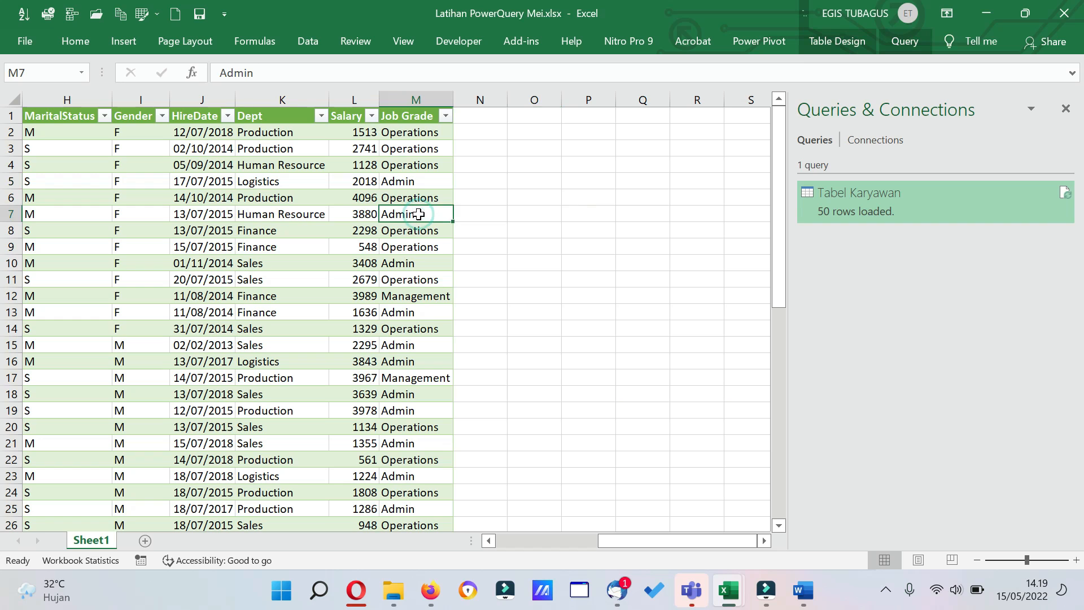
pyautogui.click(898, 43)
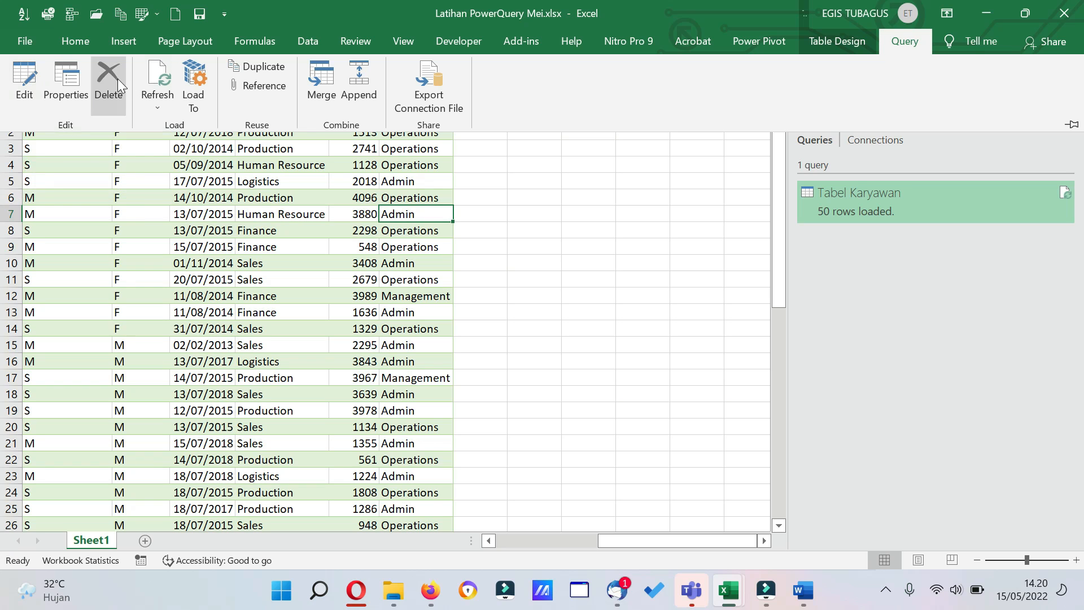
pyautogui.click(691, 289)
# Close the Queries & Connections pane and show it again.
pyautogui.click(1065, 107)
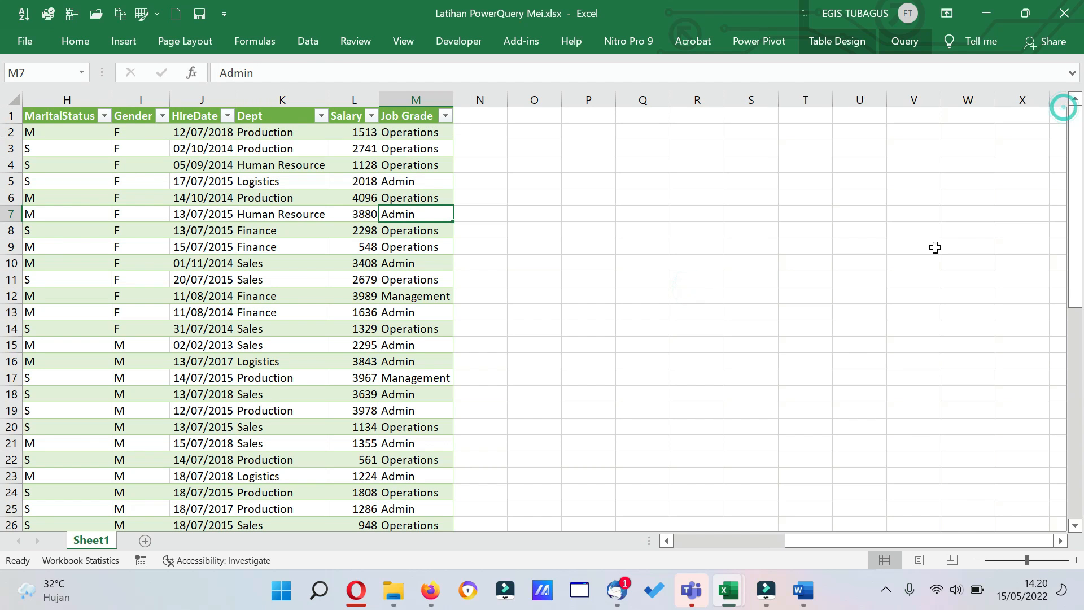
pyautogui.click(308, 41)
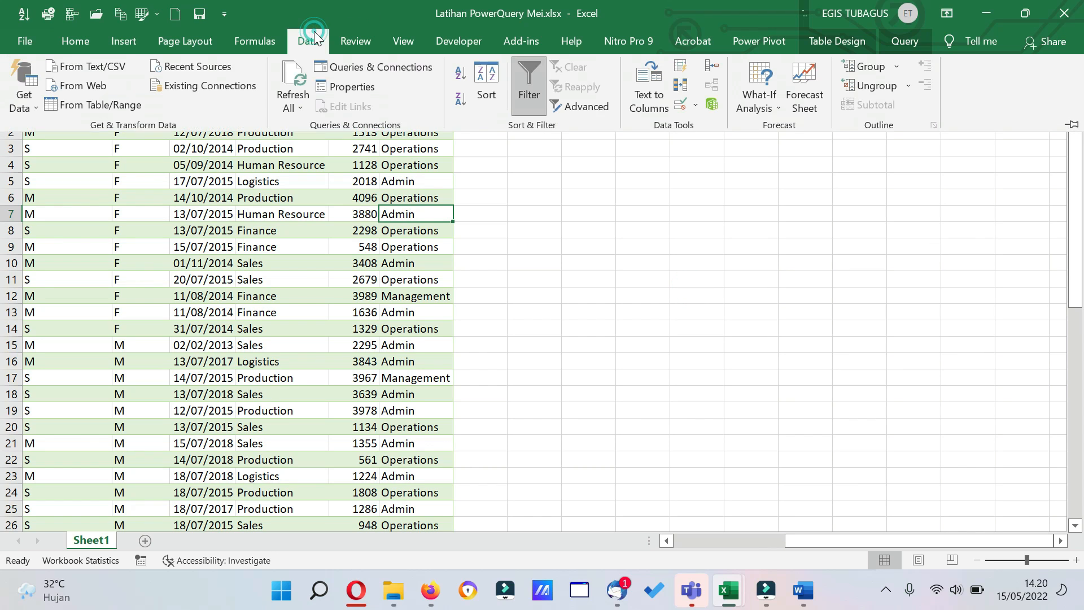
pyautogui.click(371, 68)
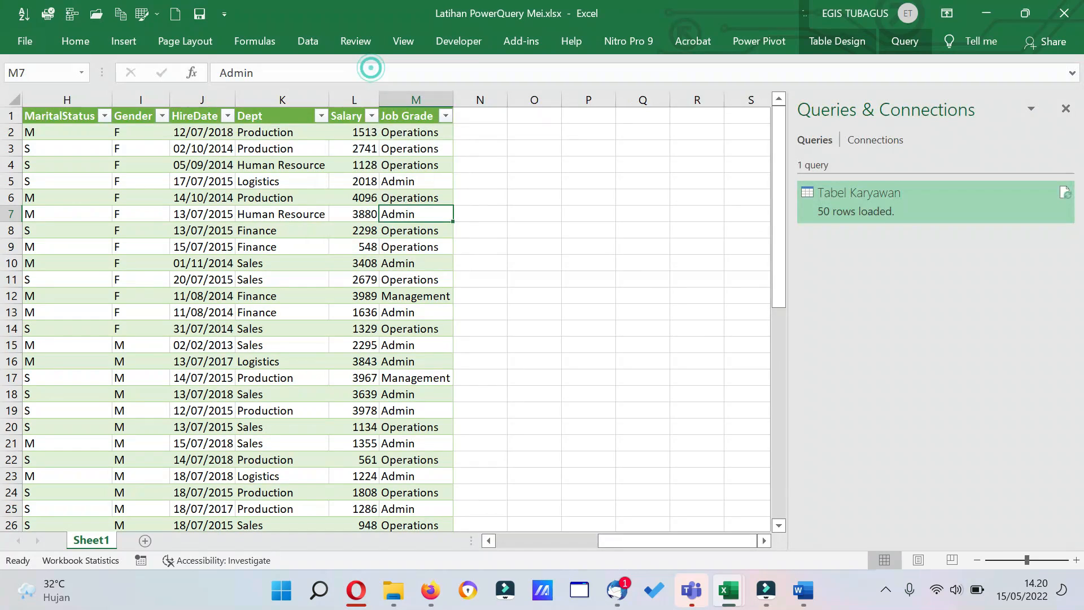
# Reopen the Tabel Karyawan query for editing in Power Query Editor.
pyautogui.moveTo(847, 209)
pyautogui.click(917, 202)
pyautogui.rightClick(917, 201)
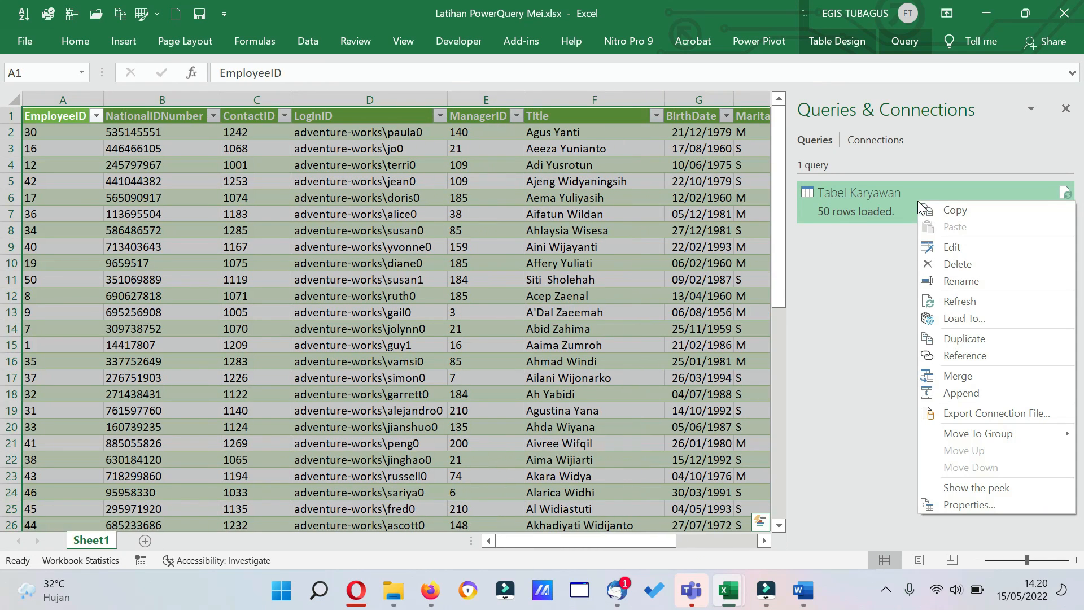
pyautogui.click(953, 246)
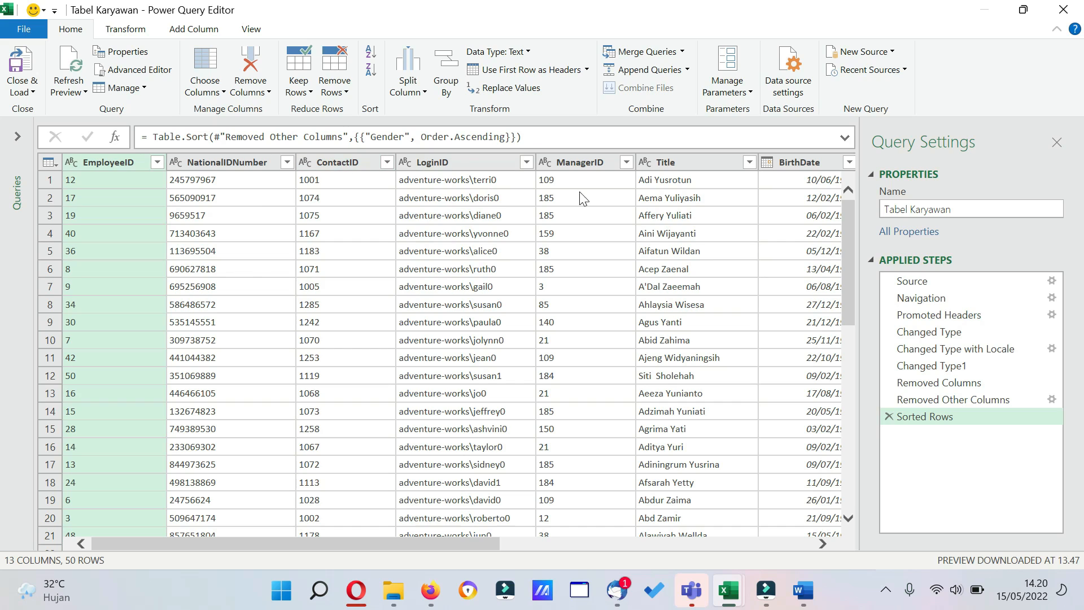
pyautogui.click(663, 162)
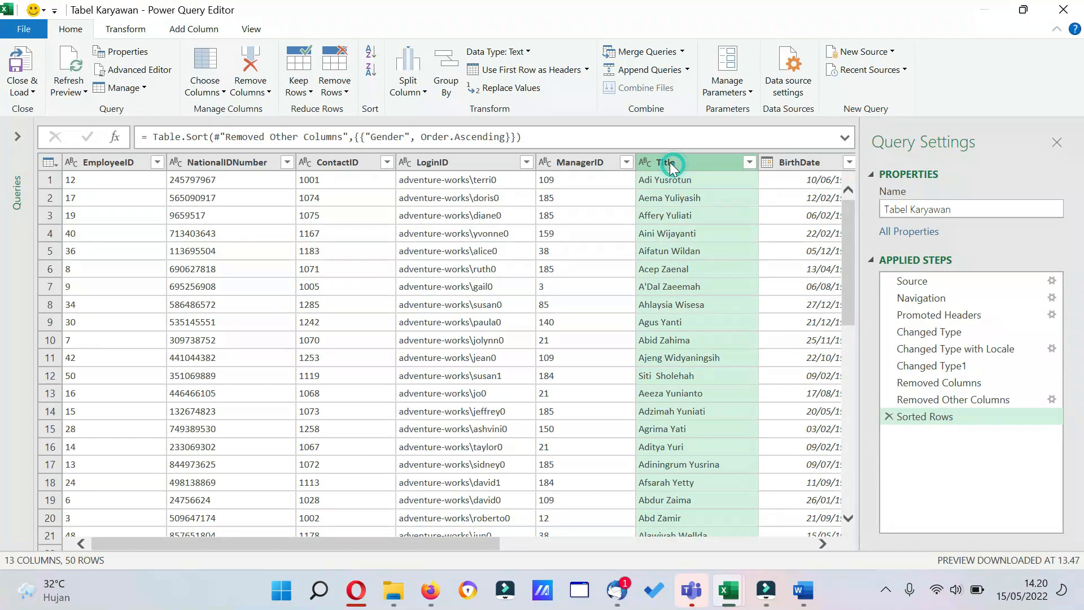
pyautogui.doubleClick(674, 163)
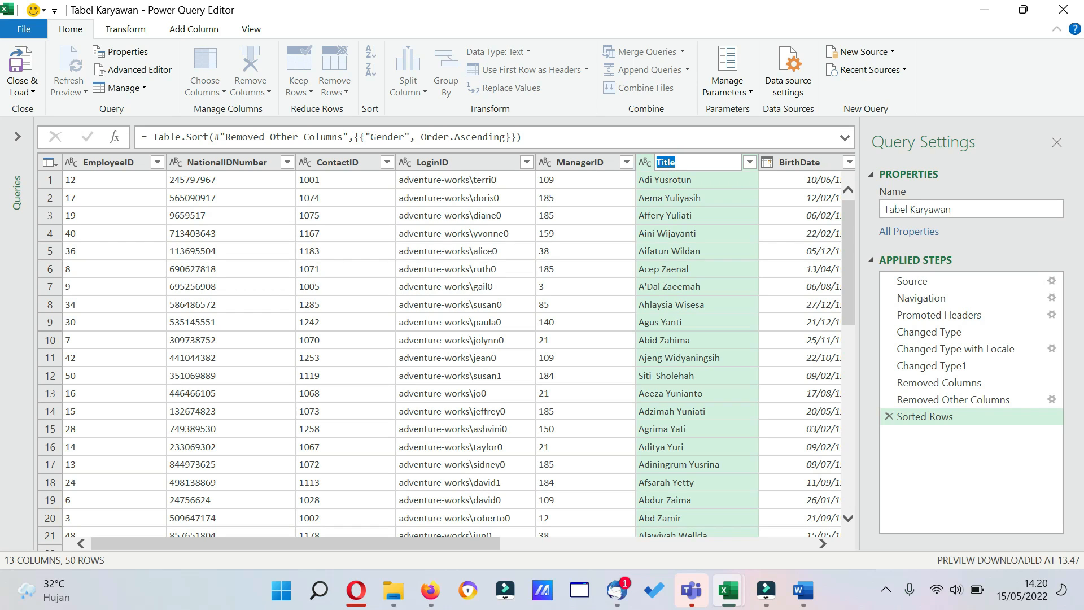
pyautogui.rightClick(671, 163)
pyautogui.click(693, 200)
pyautogui.click(602, 184)
# Rename the Title column to Nama_Karywan.
pyautogui.rightClick(661, 164)
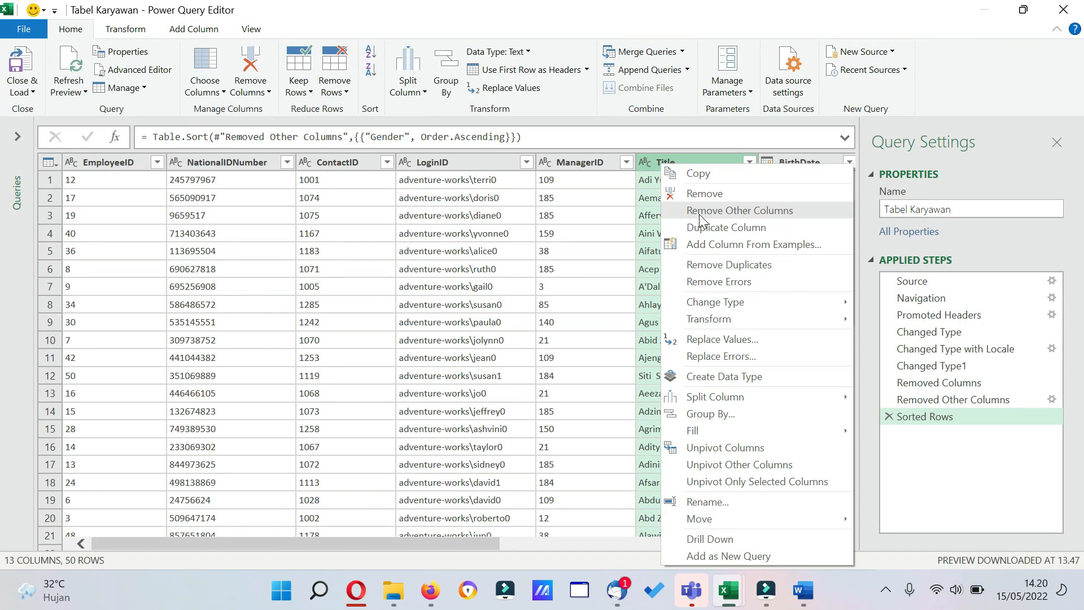
pyautogui.click(723, 499)
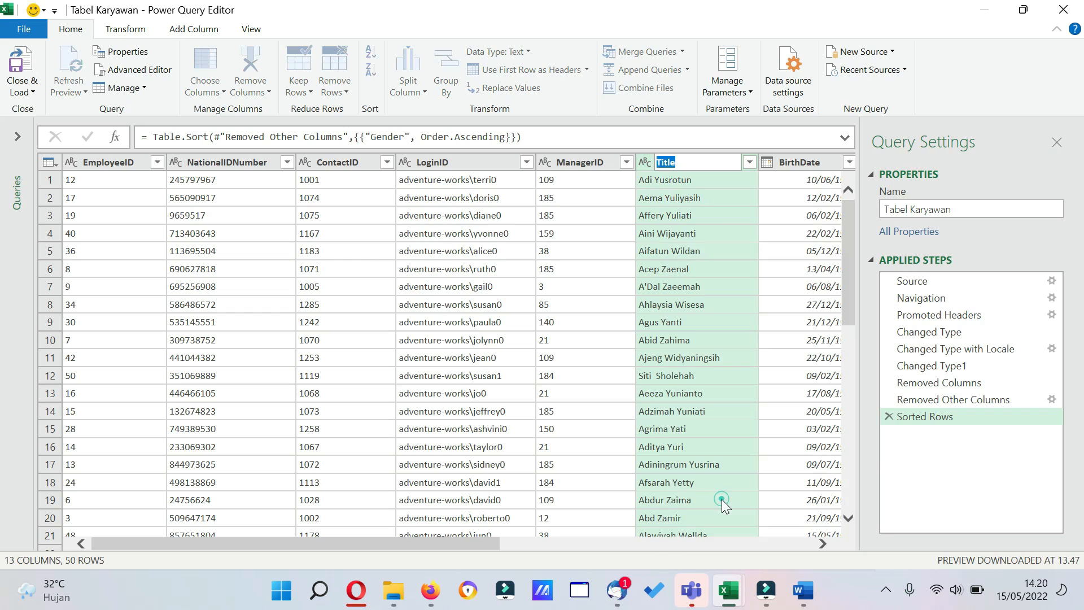
pyautogui.write('Na')
pyautogui.press('BackSpace')
pyautogui.write('ama_Karywan')
pyautogui.press('Return')
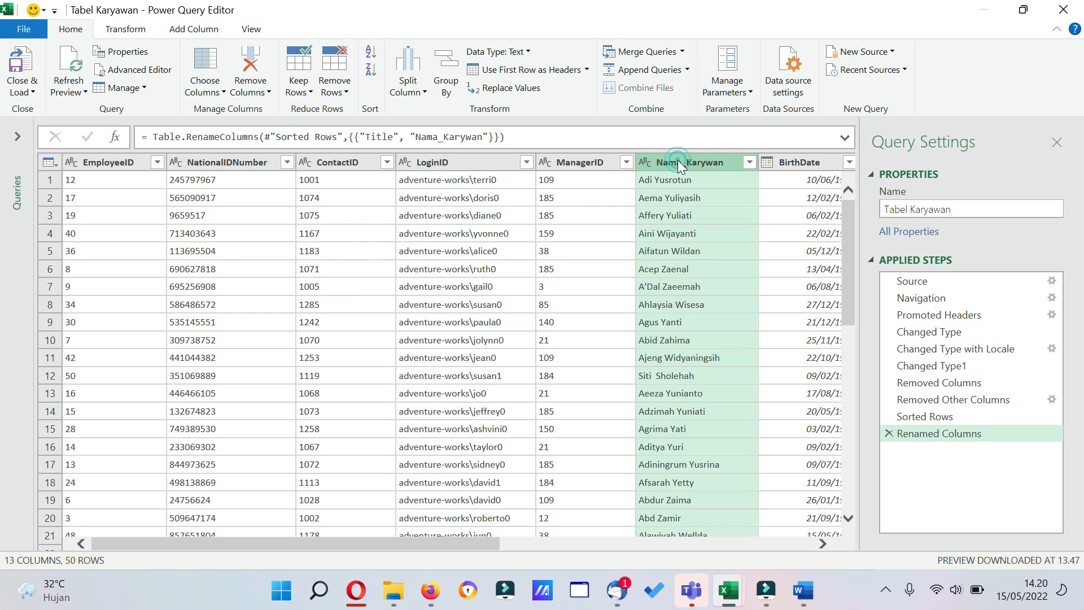
# Try uppercase text formatting on the Nama_Karywan column and delete the resulting applied step.
pyautogui.click(124, 30)
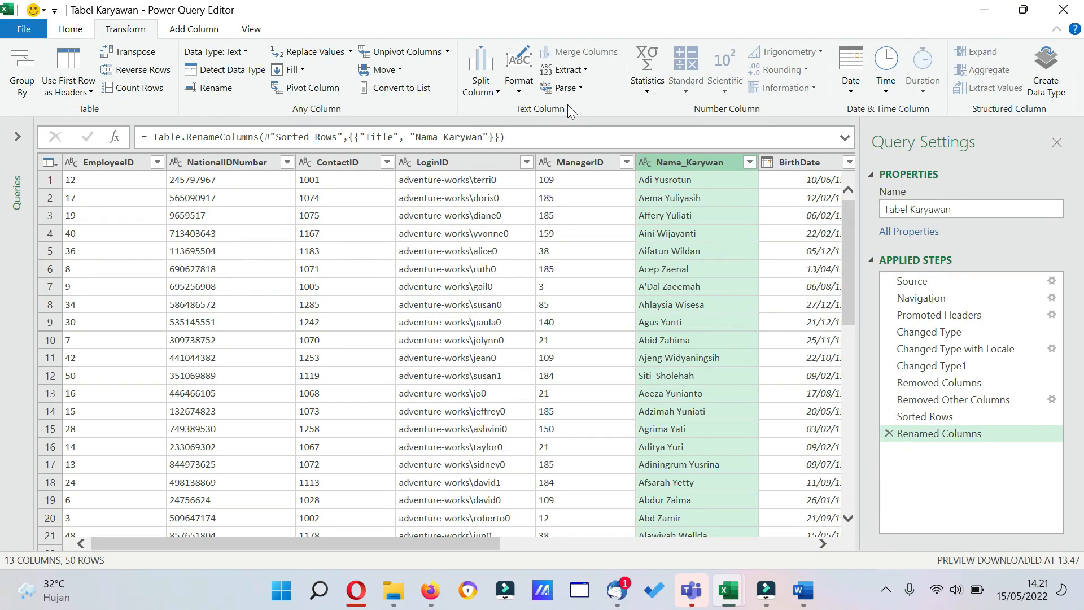
pyautogui.click(518, 89)
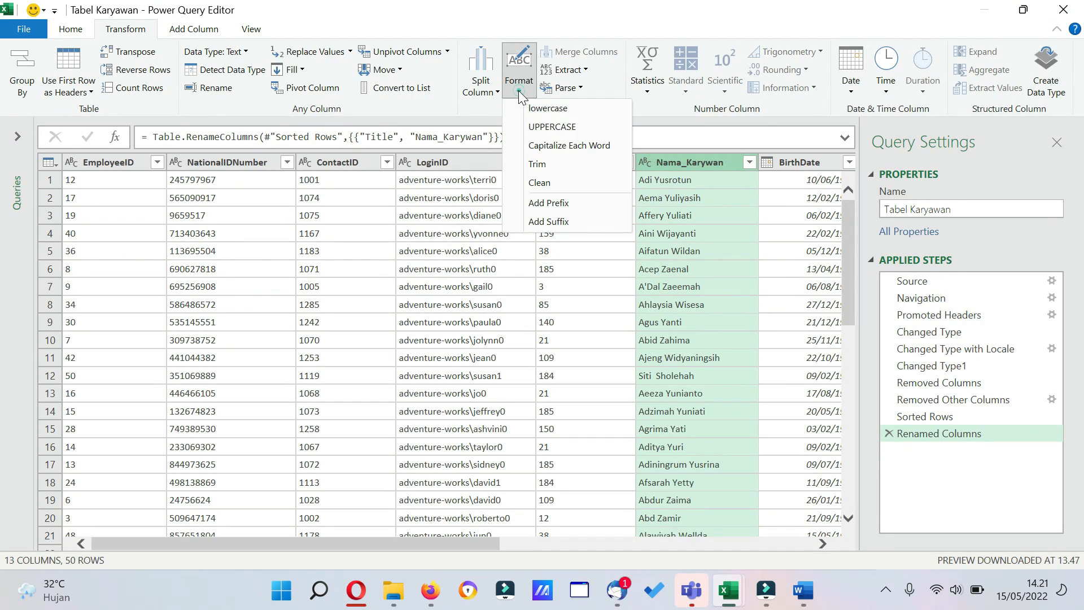
pyautogui.click(544, 130)
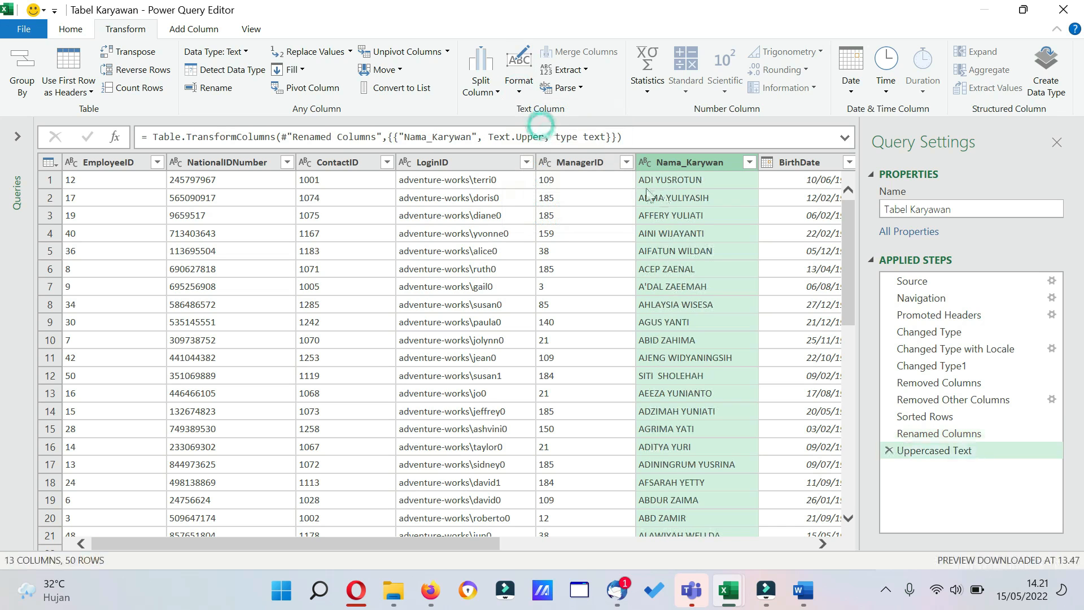
pyautogui.click(890, 451)
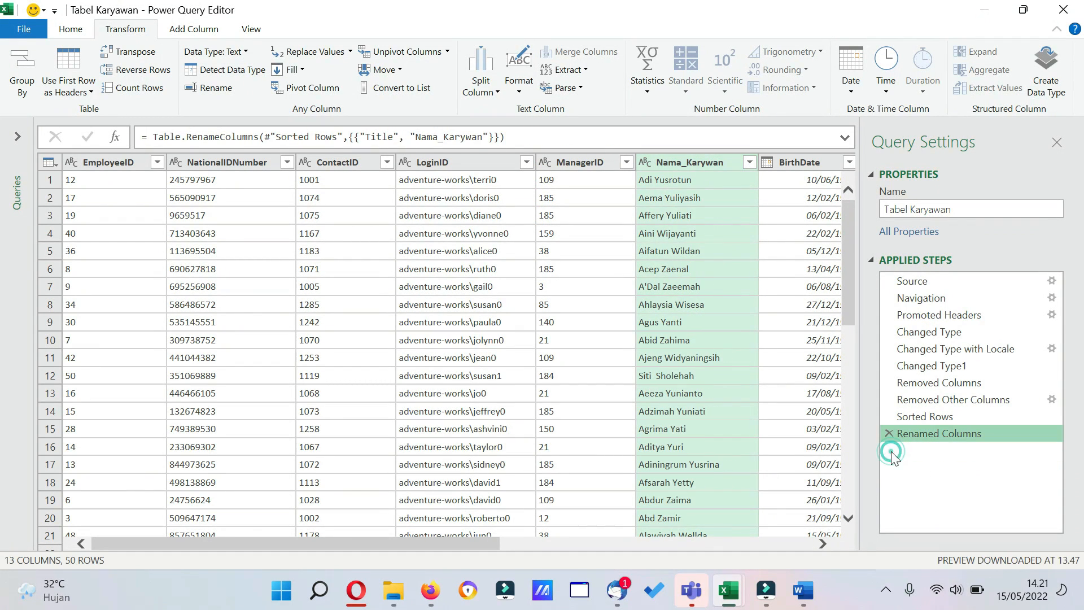
# Try lowercase text formatting on the Nama_Karywan column and delete the resulting applied step.
pyautogui.click(518, 90)
pyautogui.click(538, 112)
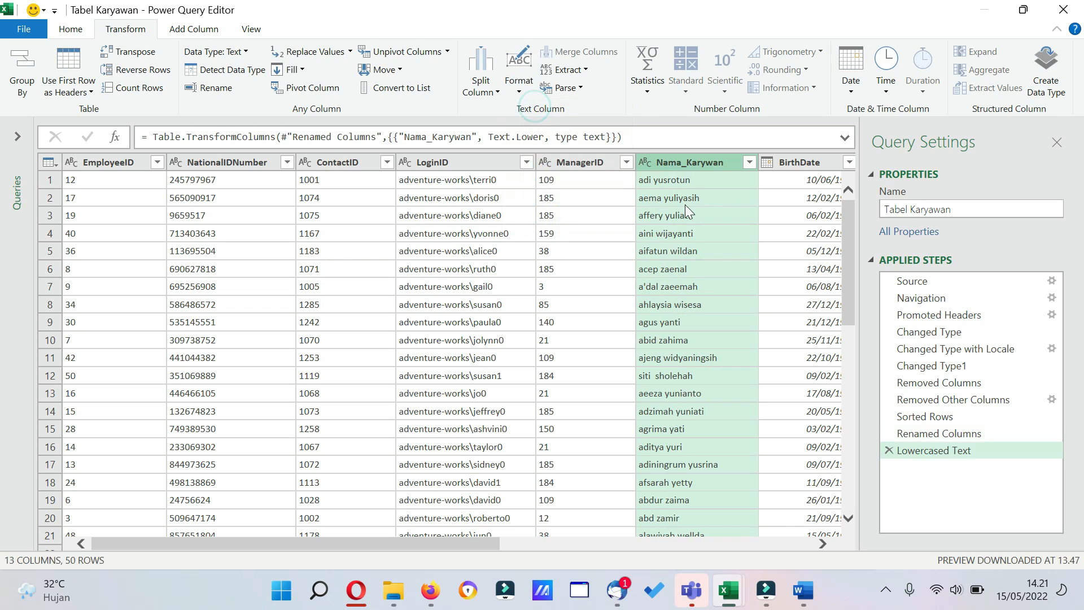
pyautogui.click(890, 450)
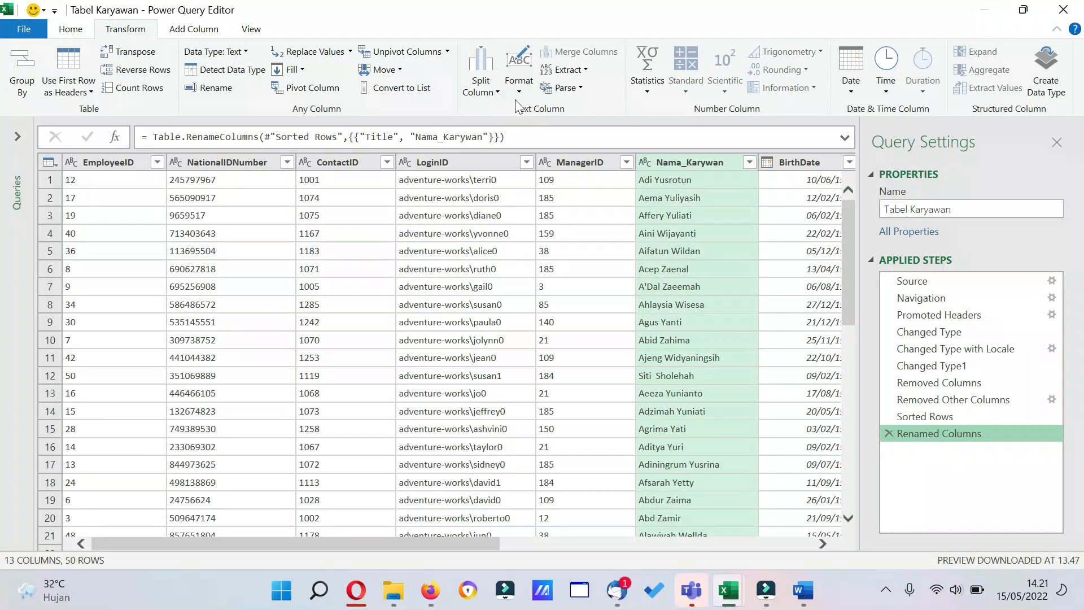
# Trim the text in the Nama_Karywan column.
pyautogui.click(519, 85)
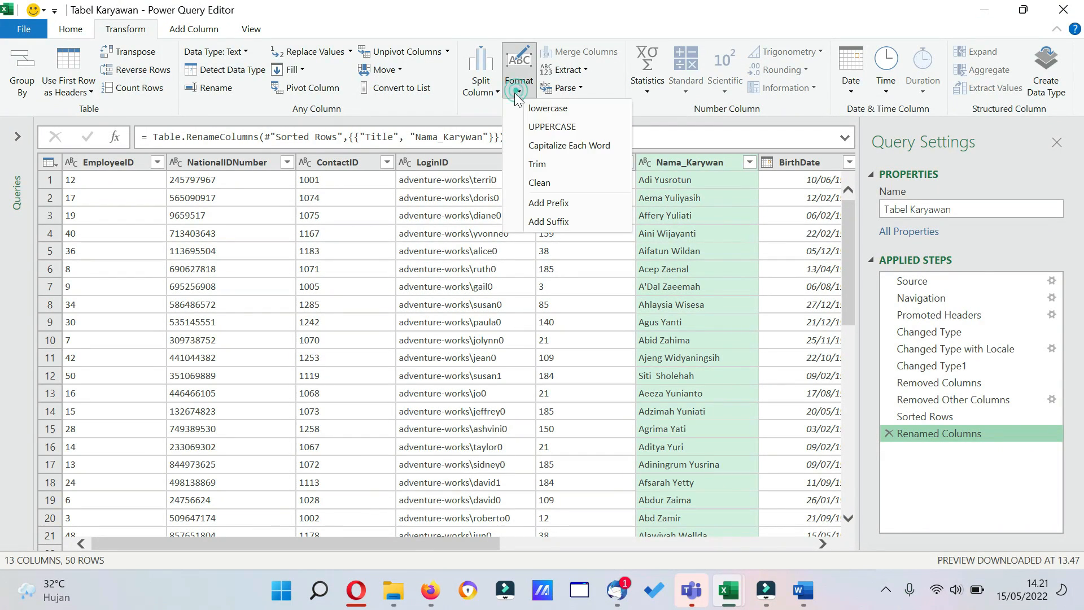
pyautogui.click(549, 164)
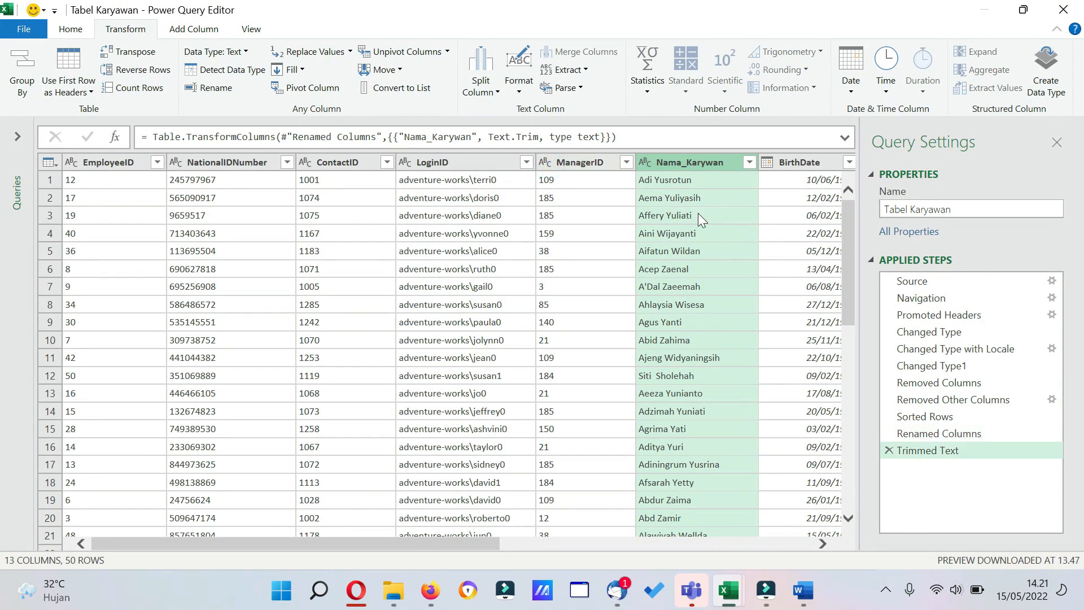
# Replace the value S with "Belum Menikah" in the MaritalStatus column.
pyautogui.moveTo(473, 538); pyautogui.dragTo(605, 531)
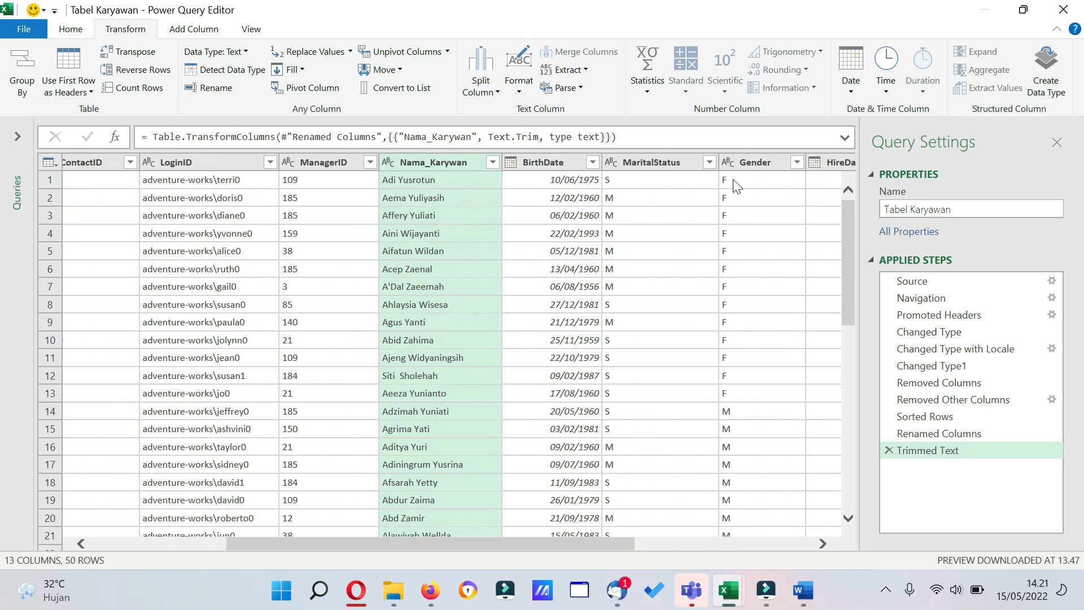
pyautogui.click(666, 162)
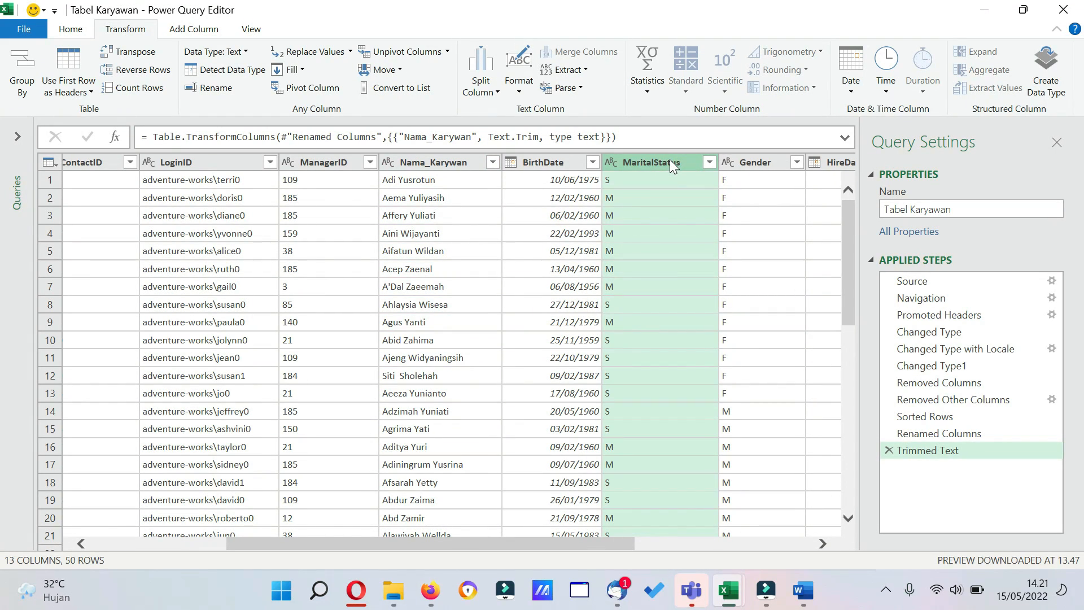
pyautogui.click(350, 53)
pyautogui.click(347, 69)
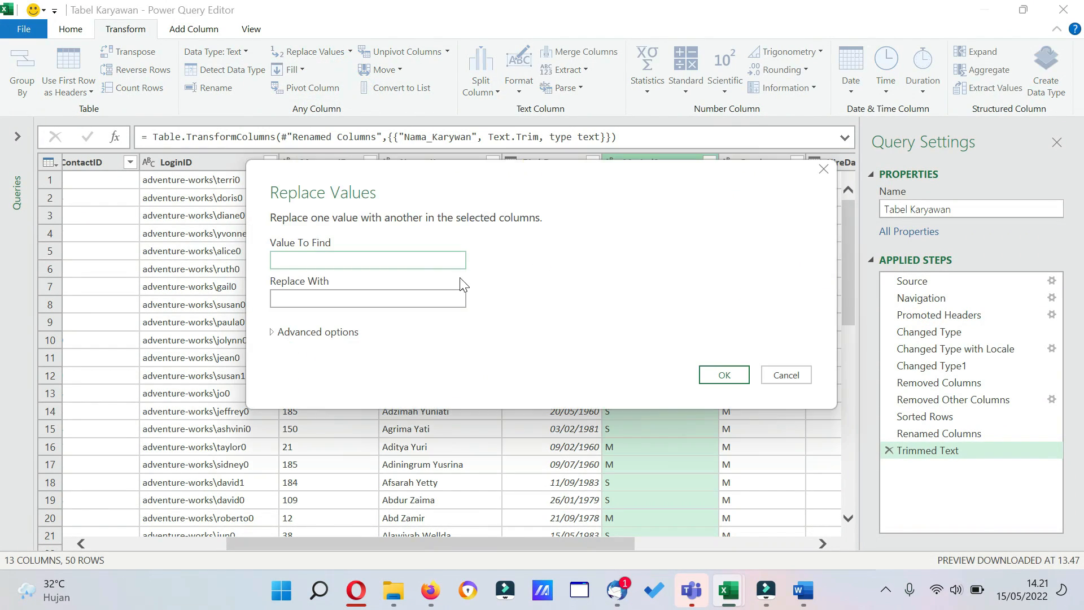
pyautogui.write('S')
pyautogui.click(376, 298)
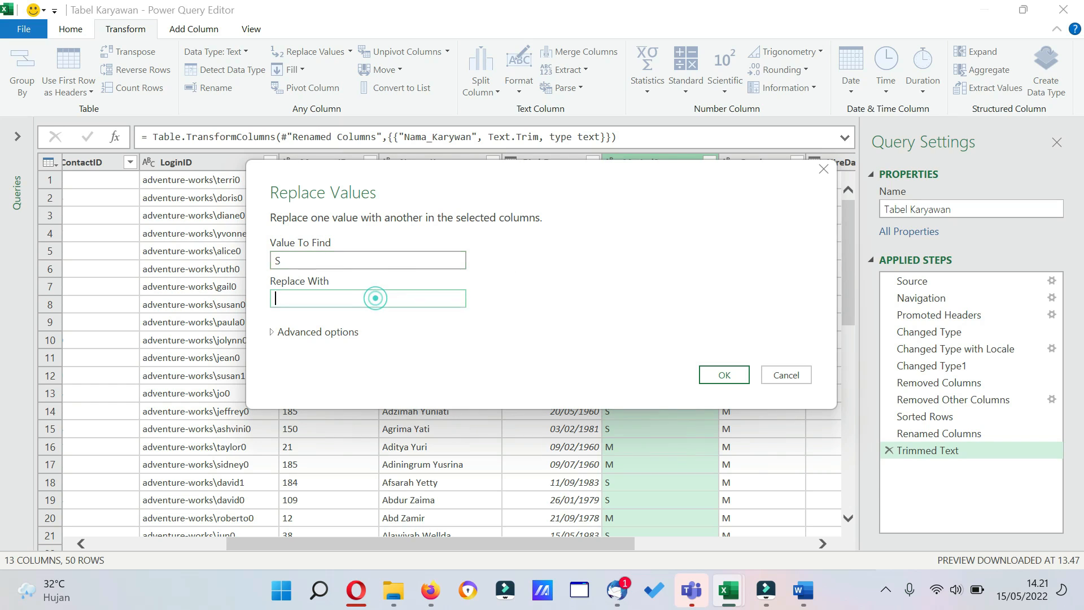
pyautogui.write('Belum Menikah')
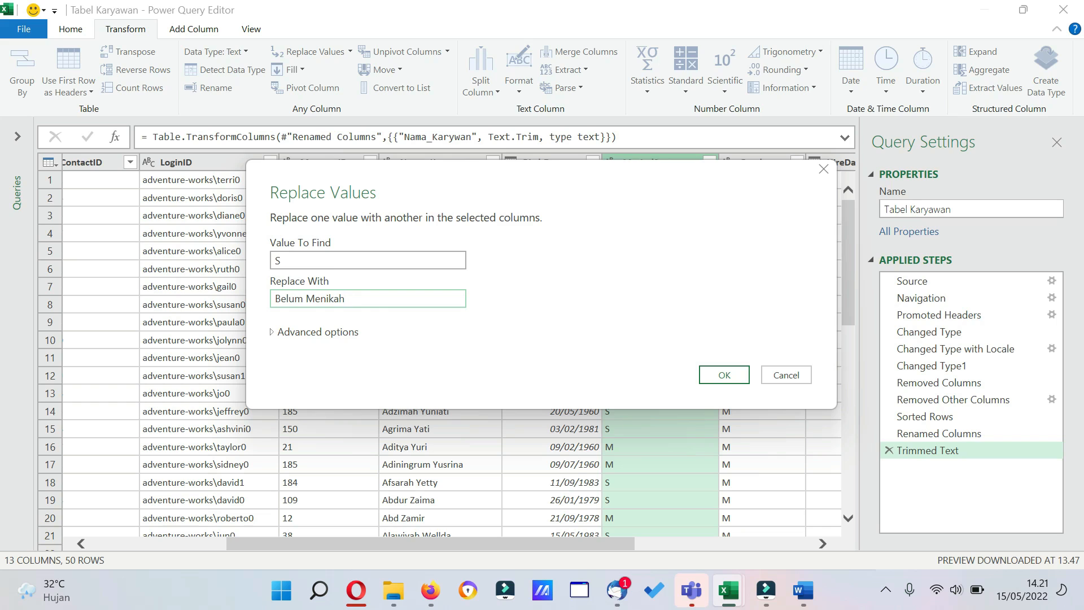
pyautogui.click(717, 377)
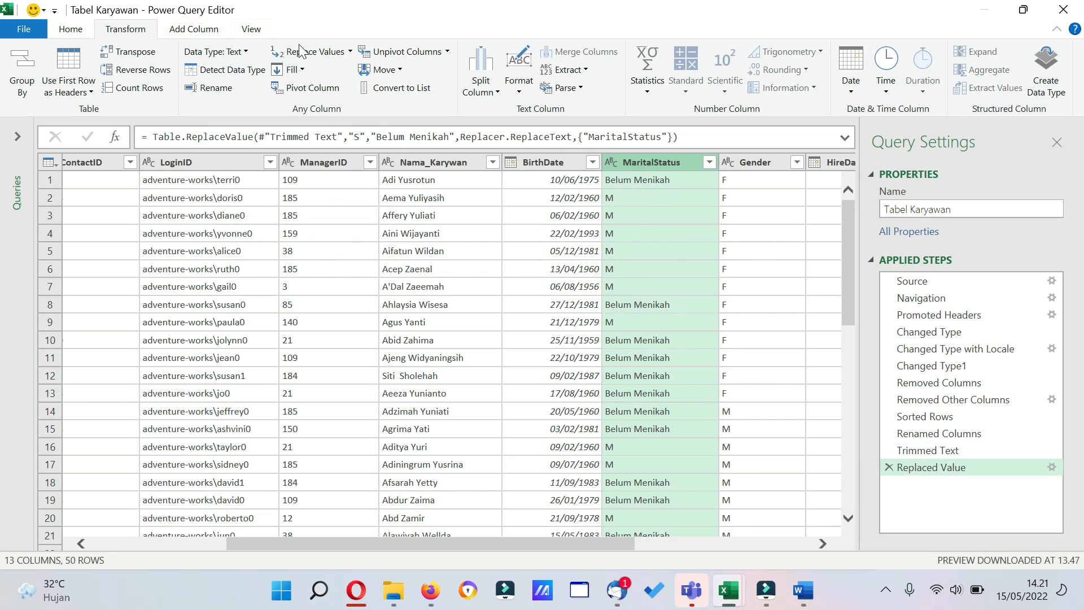
# Replace the value M with "Menikah" in the MaritalStatus column.
pyautogui.click(301, 52)
pyautogui.write('M')
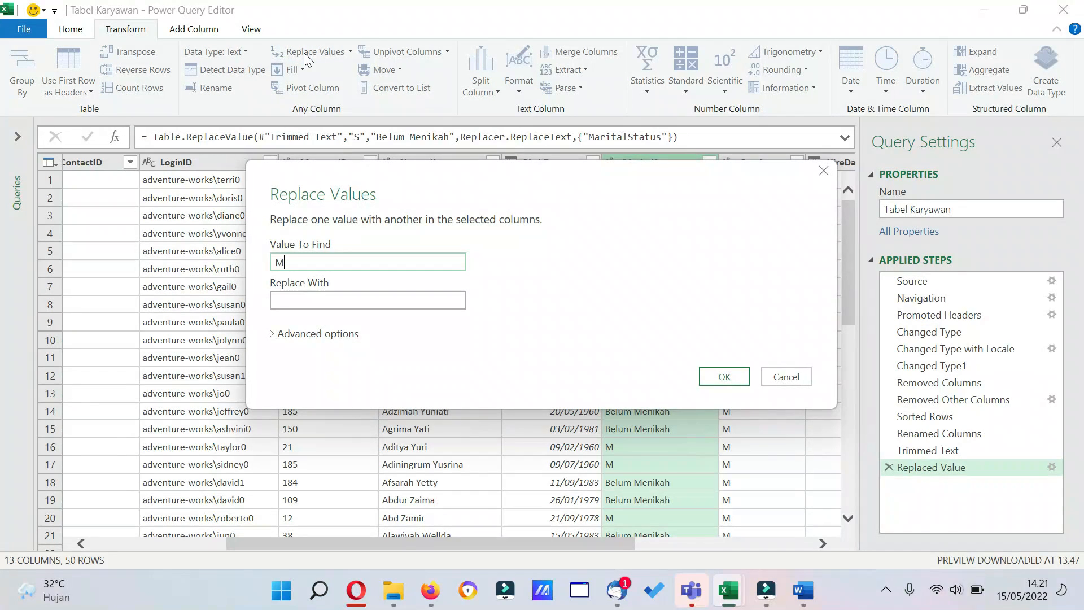
pyautogui.click(375, 299)
pyautogui.write('M')
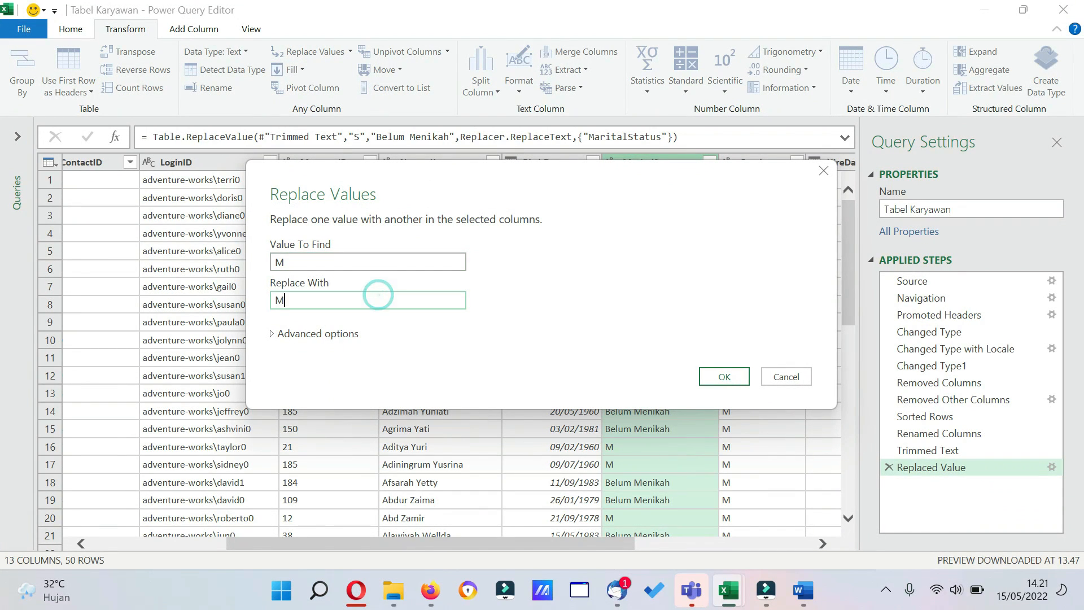
pyautogui.write('enikah')
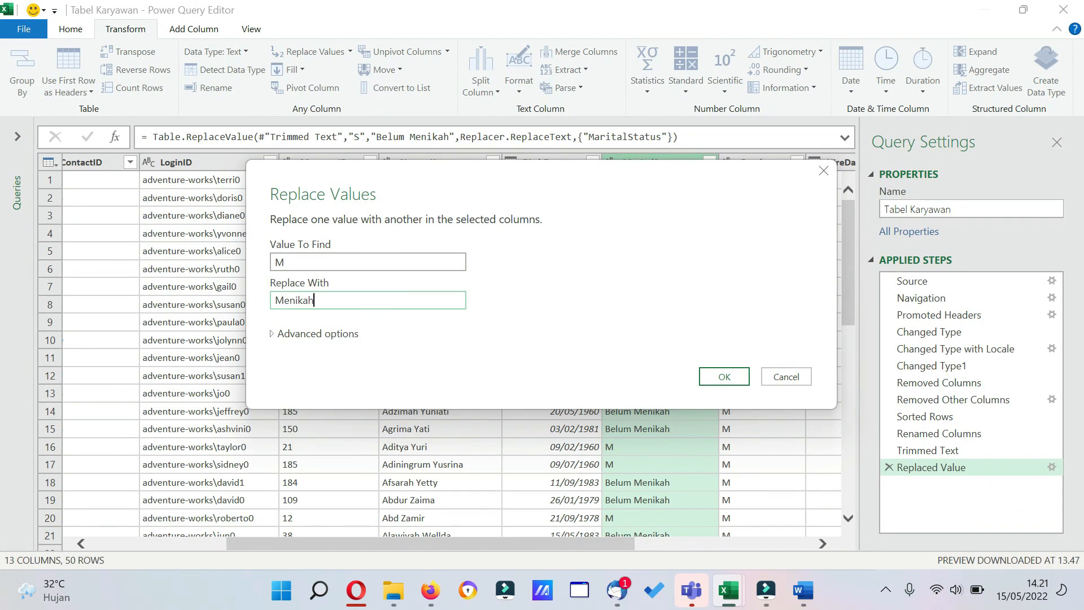
pyautogui.click(726, 382)
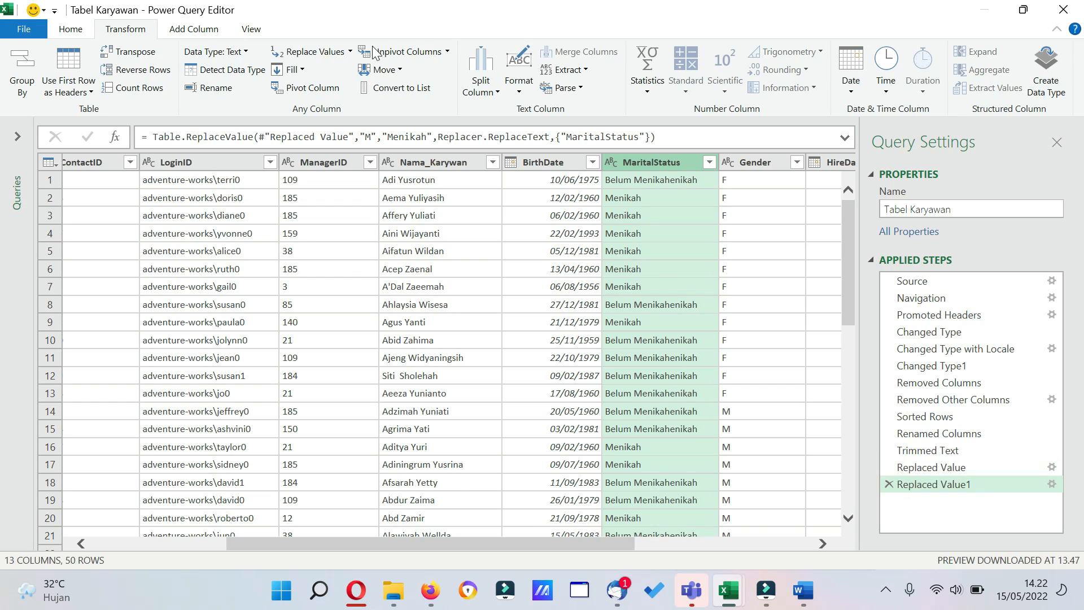
# Correct the MaritalStatus column by replacing "Belum Menikahenikah" with "Belum Menikah".
pyautogui.click(312, 52)
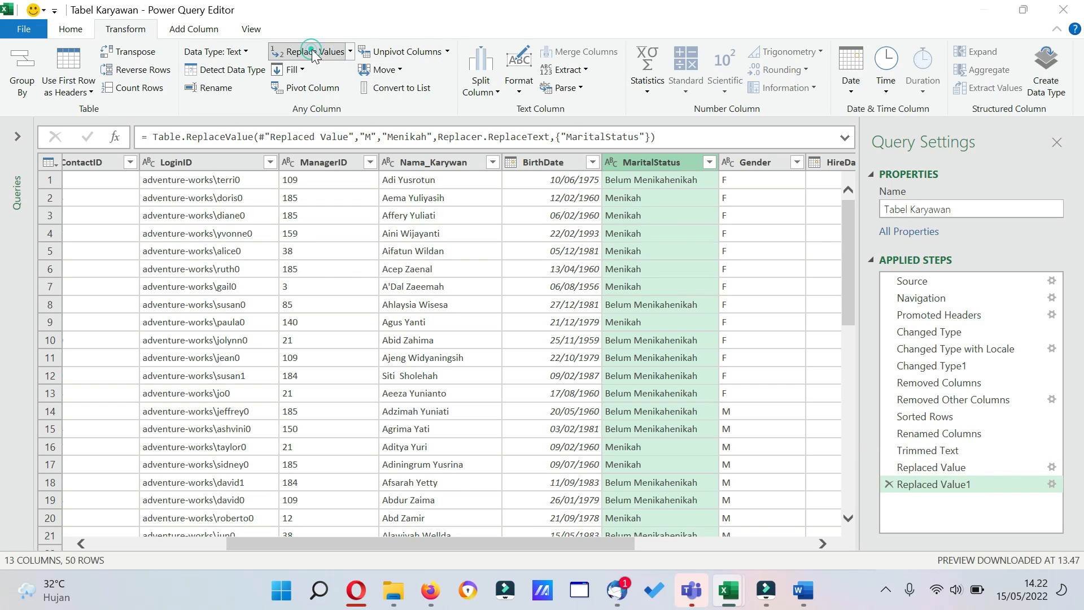
pyautogui.write('Bel')
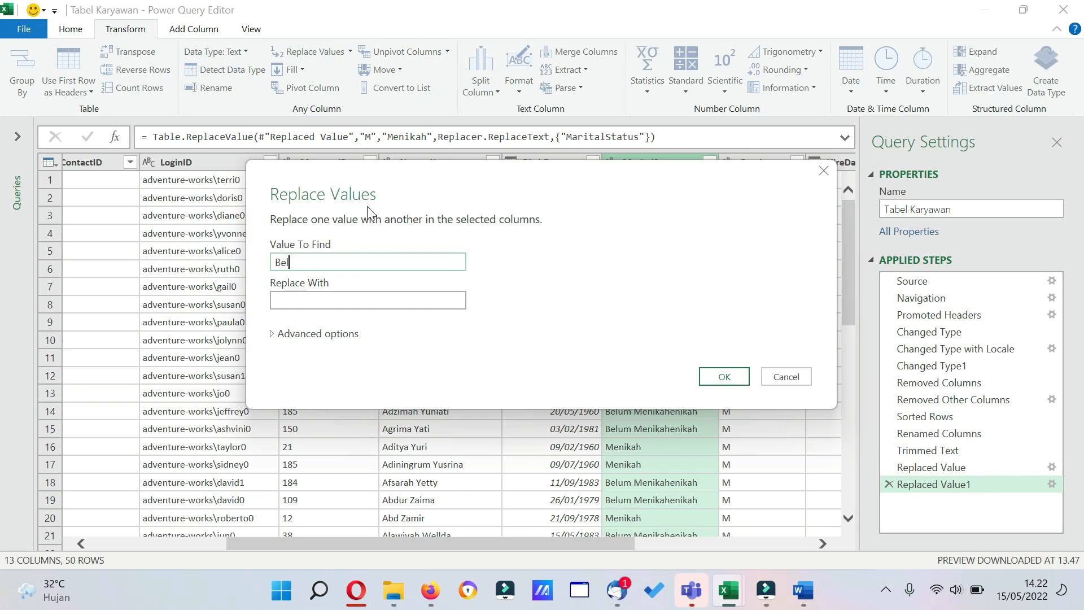
pyautogui.write('um Menikahenikah')
pyautogui.click(364, 301)
pyautogui.write('B')
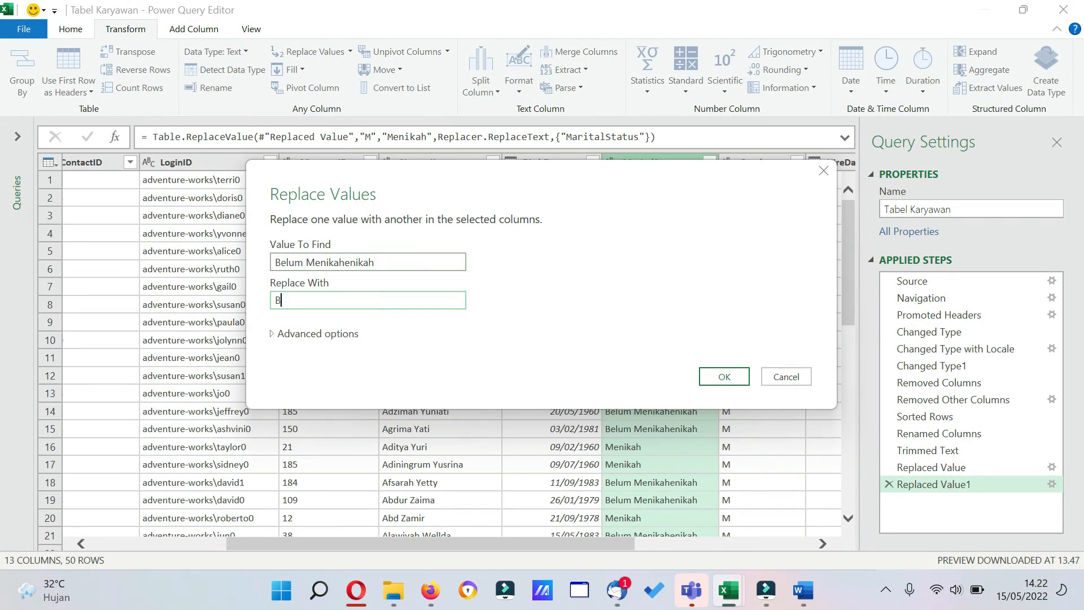
pyautogui.write('elum Menui')
pyautogui.write('ikah')
pyautogui.click(720, 376)
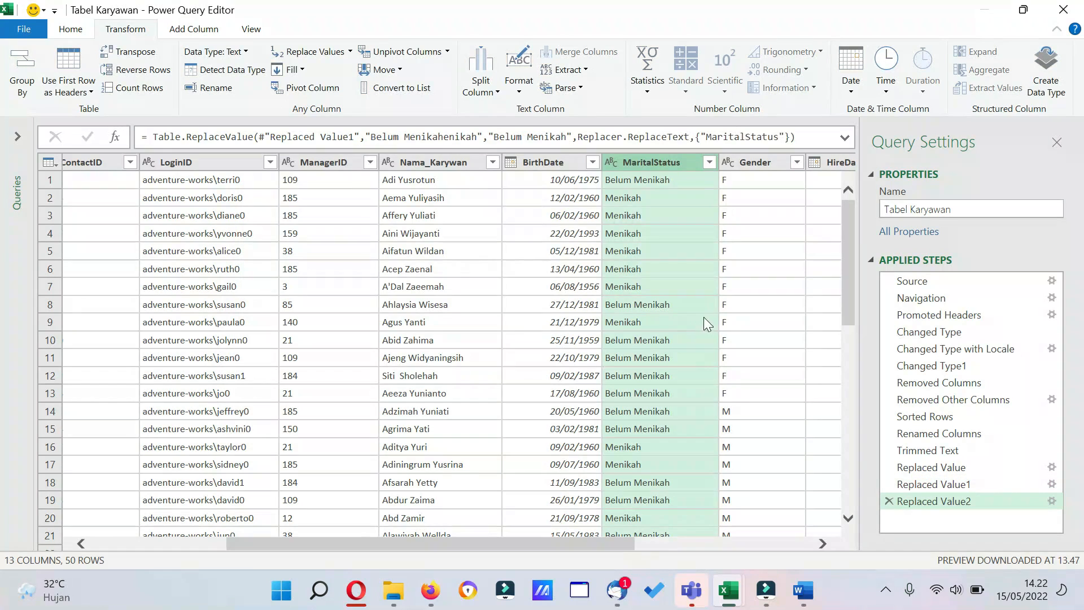
# Replace the value F with "Wanita" in the Gender column.
pyautogui.click(738, 164)
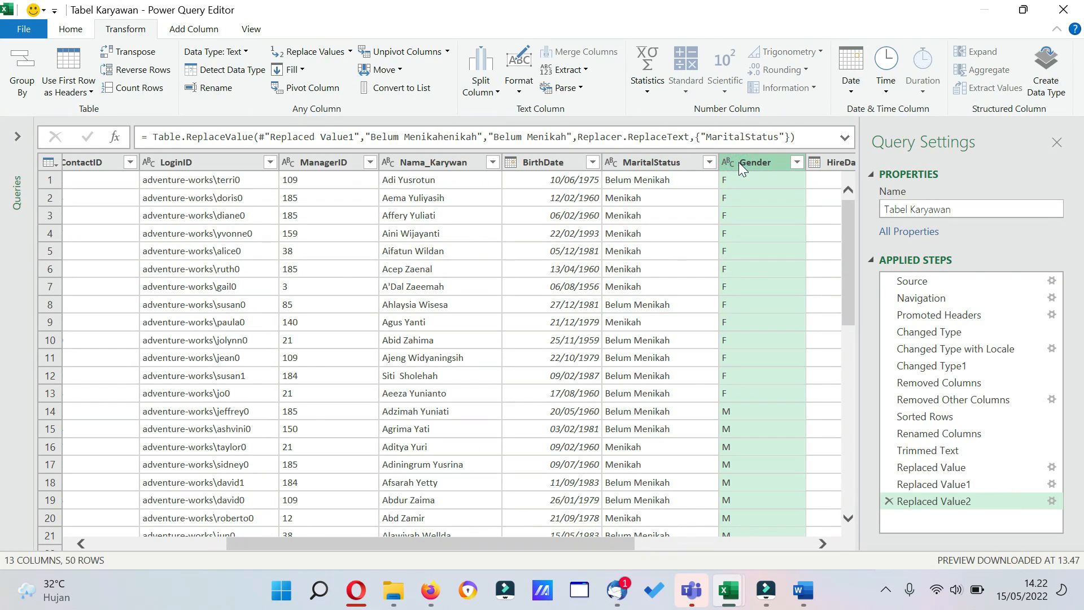
pyautogui.click(800, 164)
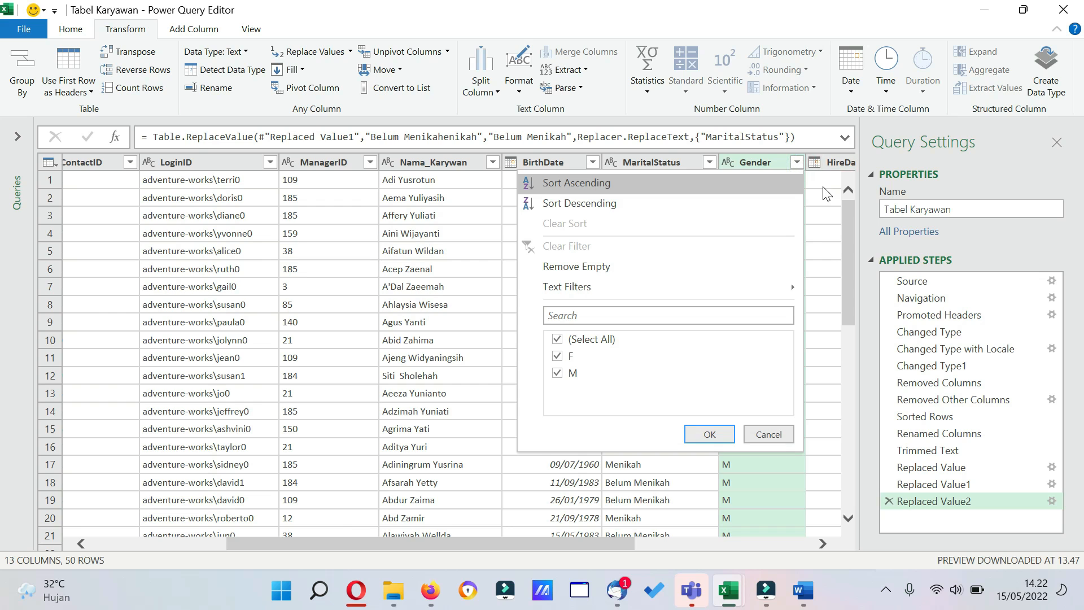
pyautogui.click(822, 180)
pyautogui.click(697, 164)
pyautogui.rightClick(687, 164)
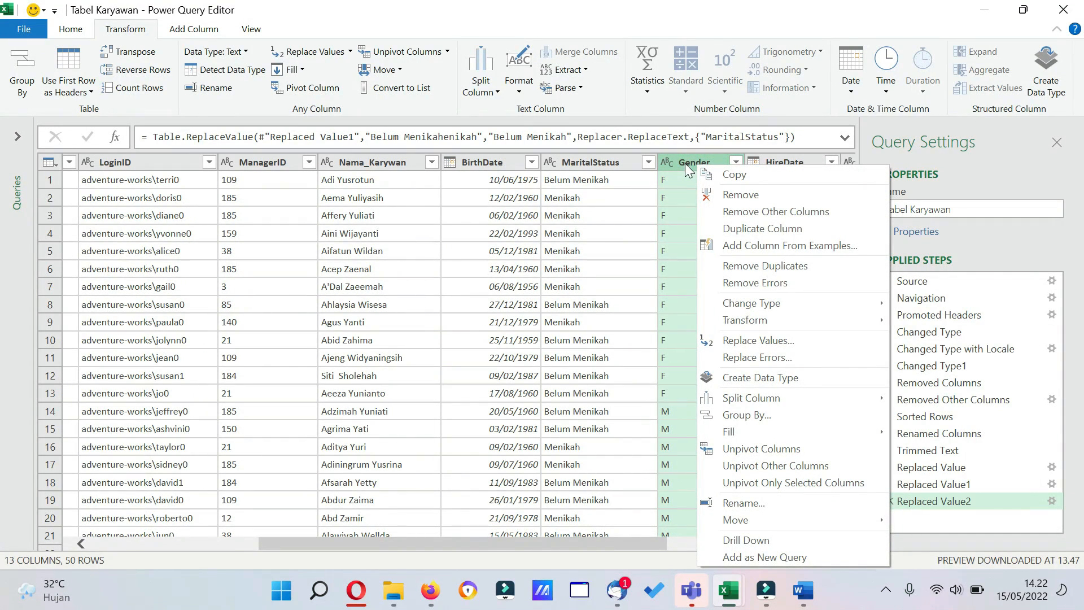
pyautogui.click(774, 341)
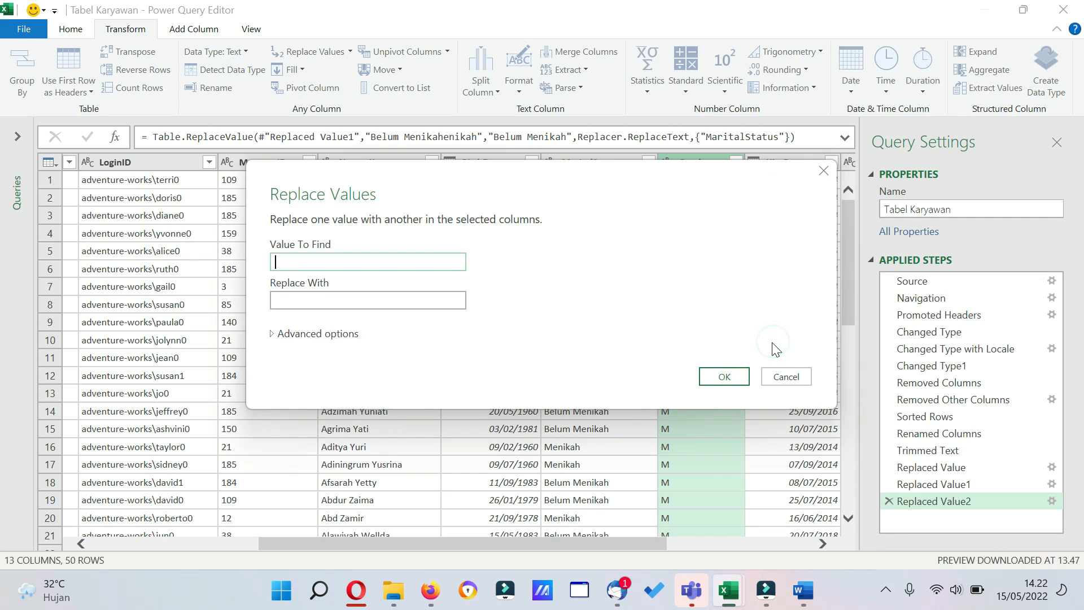
pyautogui.write('F')
pyautogui.click(348, 297)
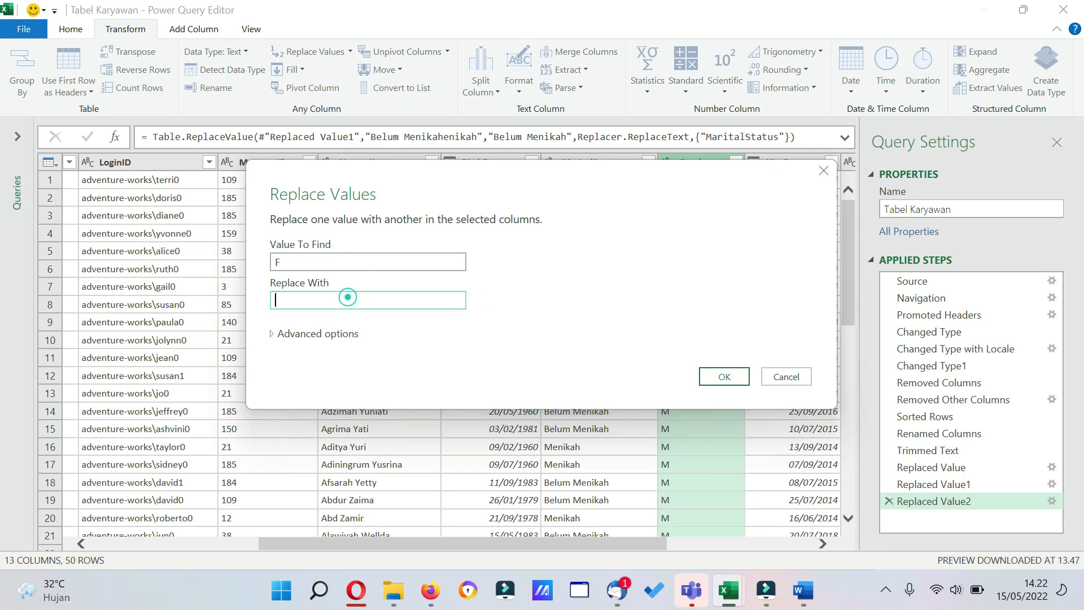
pyautogui.write('Wanita')
pyautogui.click(723, 376)
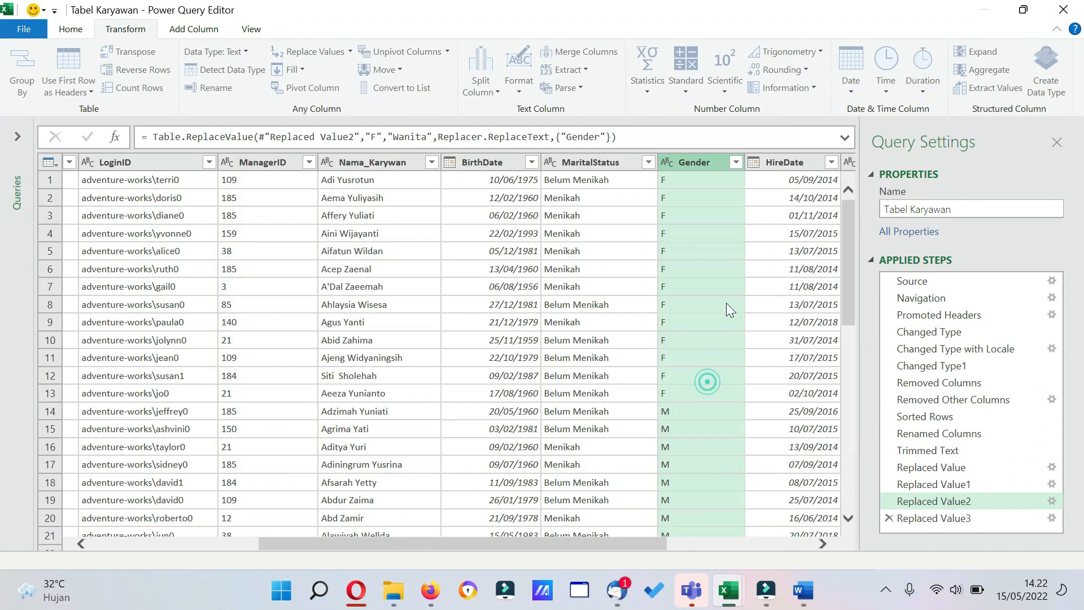
# Replace the value M with "Pria" in the Gender column.
pyautogui.rightClick(687, 162)
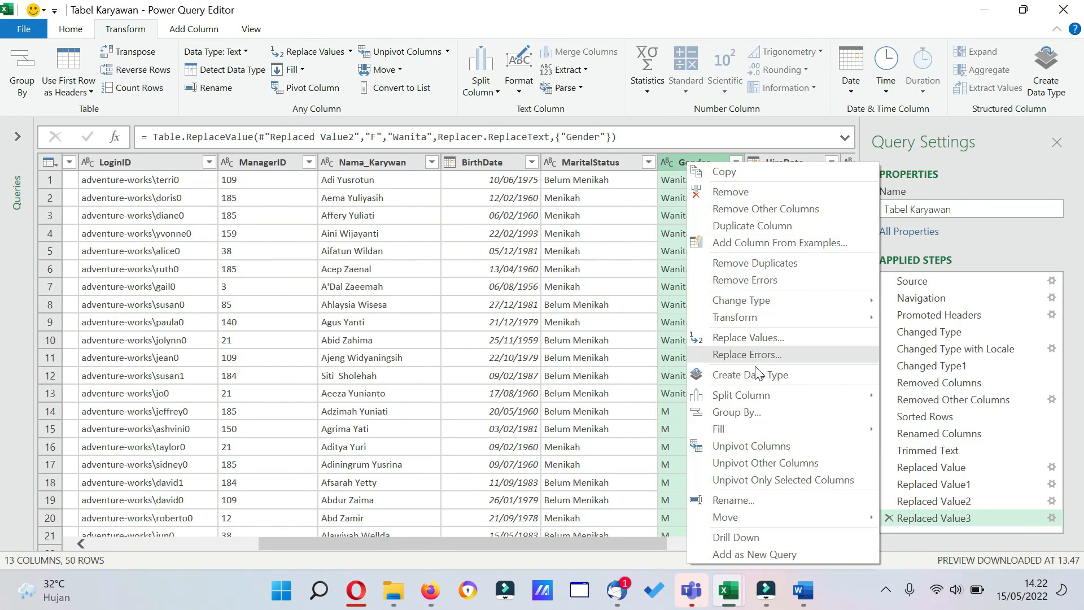
pyautogui.click(754, 338)
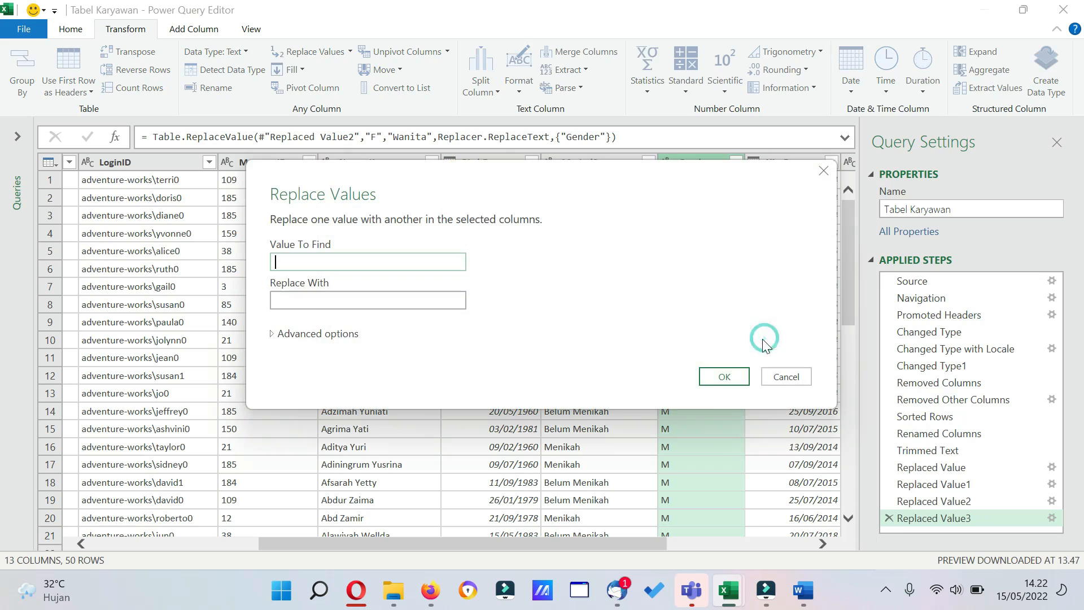
pyautogui.write('M')
pyautogui.click(416, 300)
pyautogui.write('Pria')
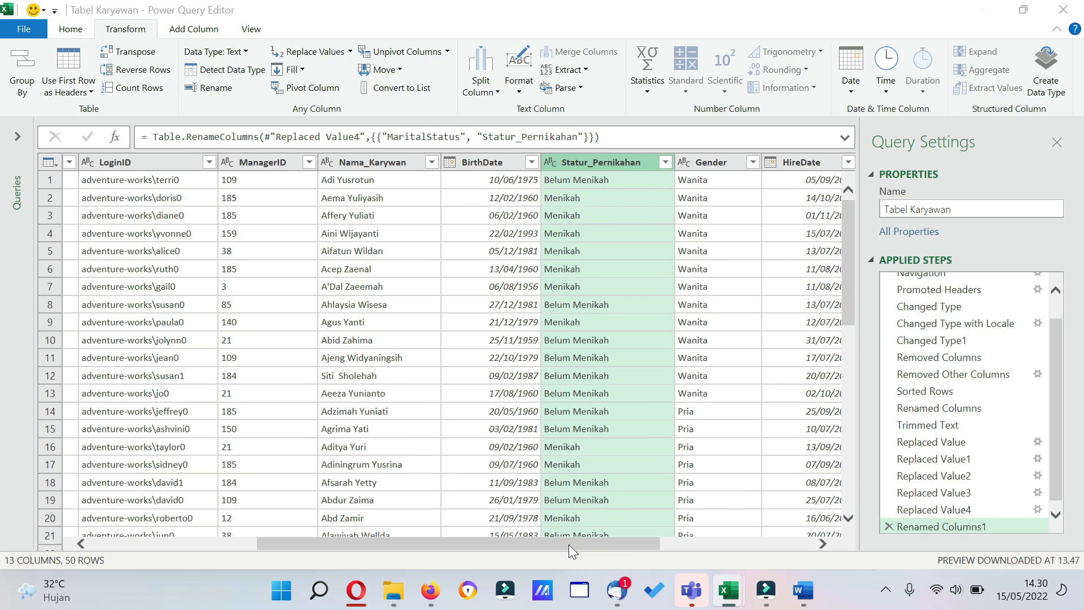
# Try converting the BirthDate column itself to the year only, and remove that extraction from the query.
pyautogui.moveTo(568, 544); pyautogui.dragTo(703, 548)
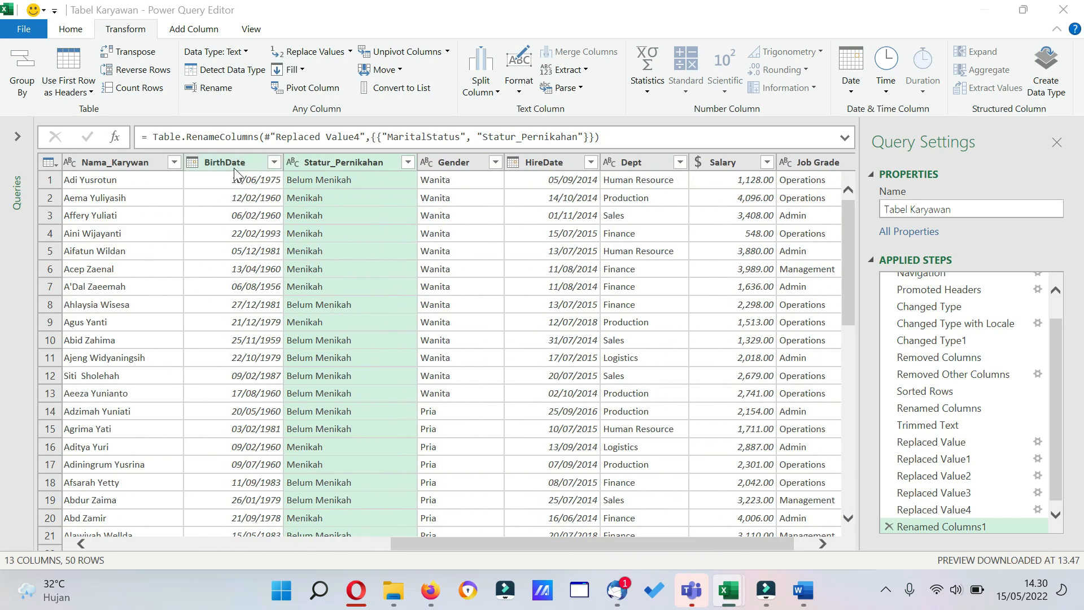
pyautogui.click(235, 167)
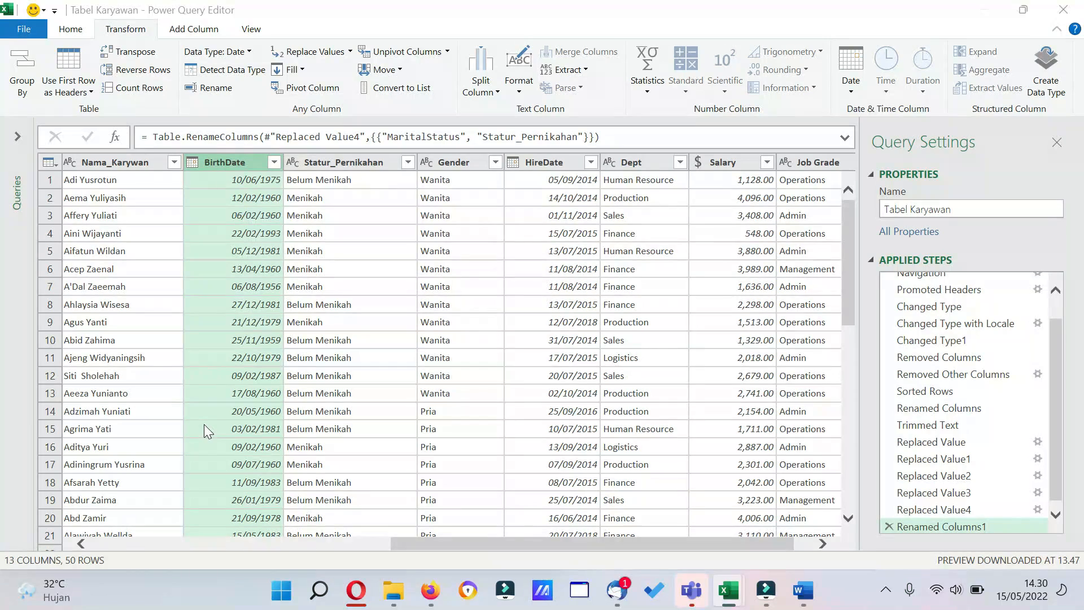
pyautogui.click(194, 31)
pyautogui.click(133, 32)
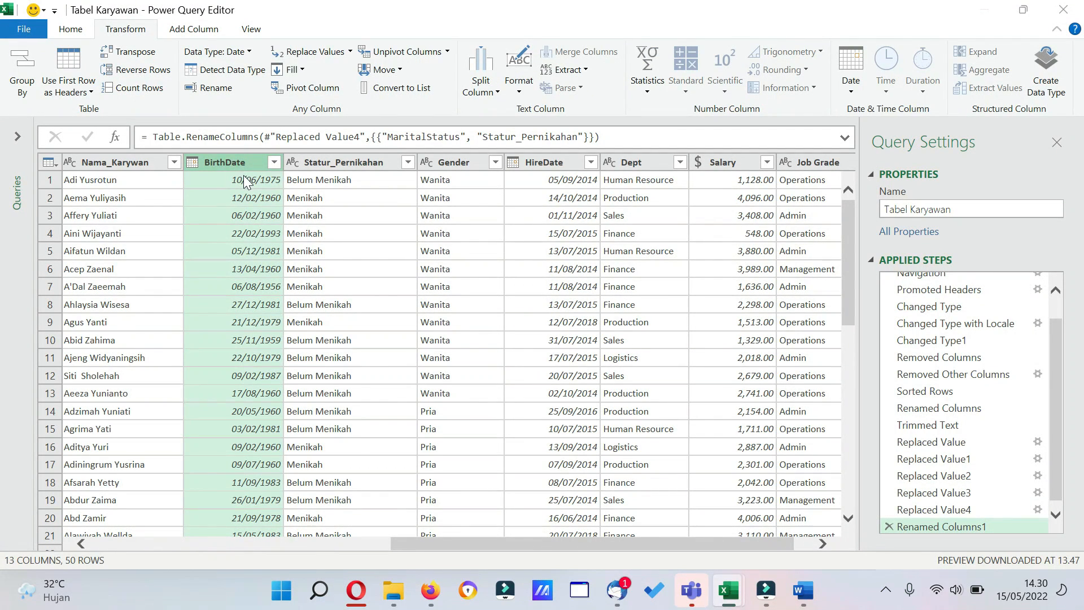
pyautogui.click(851, 87)
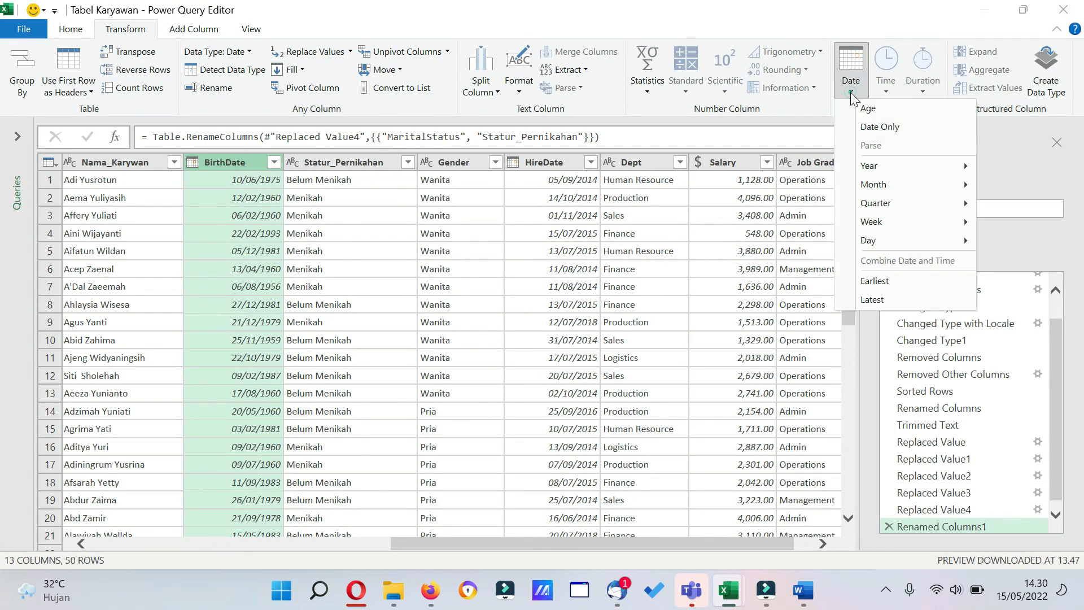
pyautogui.moveTo(900, 168)
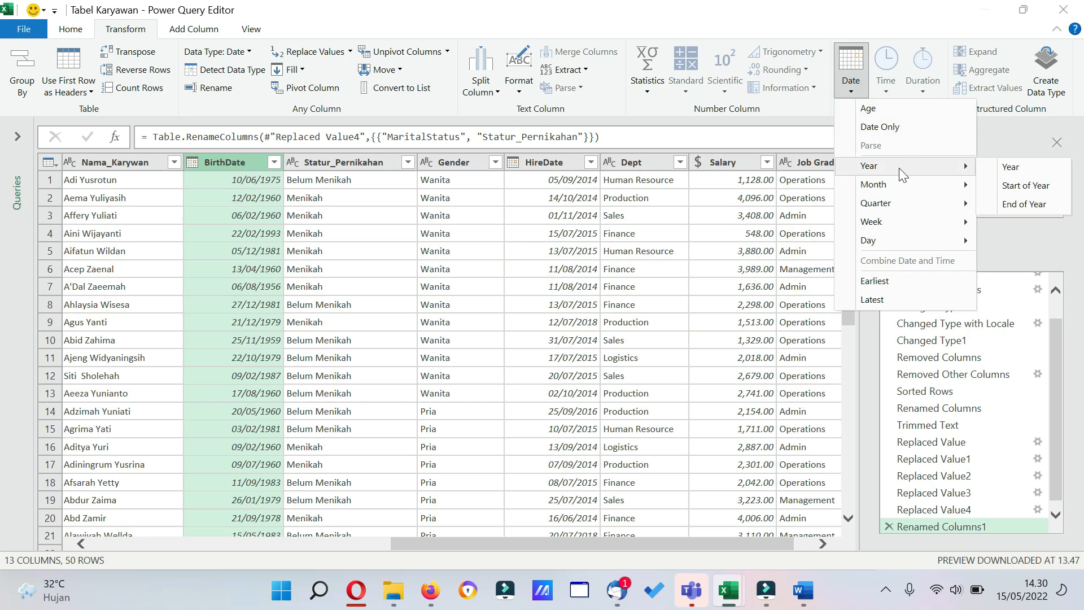
pyautogui.click(1008, 167)
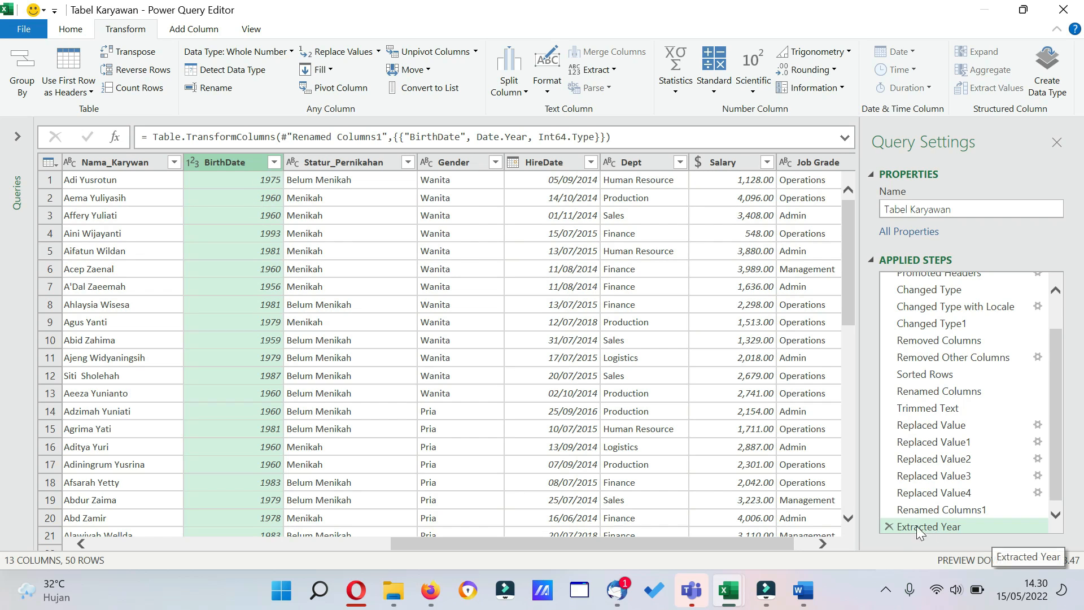
pyautogui.click(890, 526)
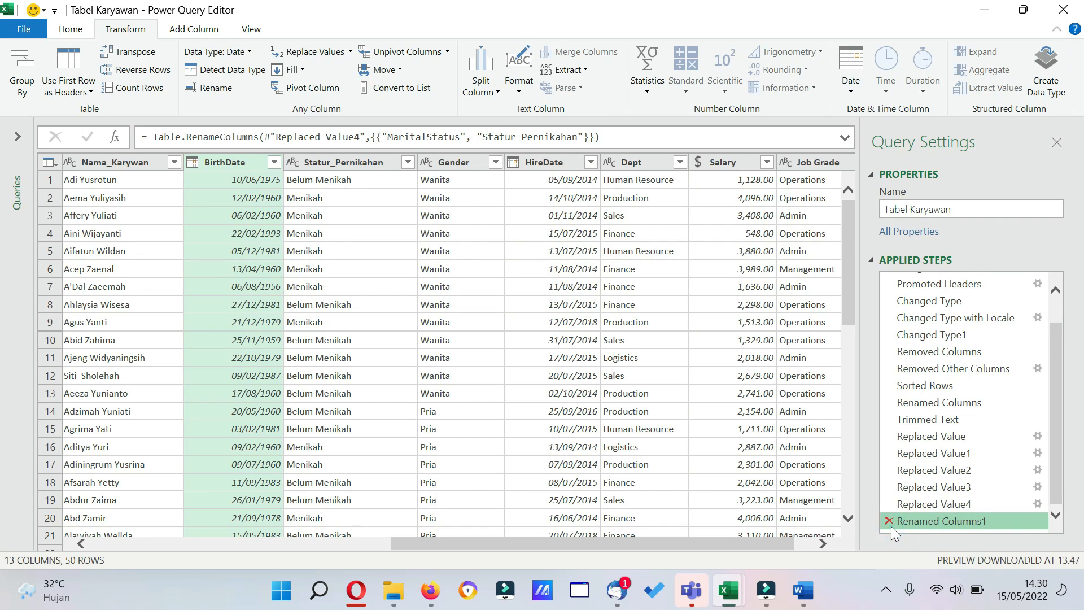
# Add a new column with the year extracted from BirthDate and move it directly after the BirthDate column.
pyautogui.click(200, 33)
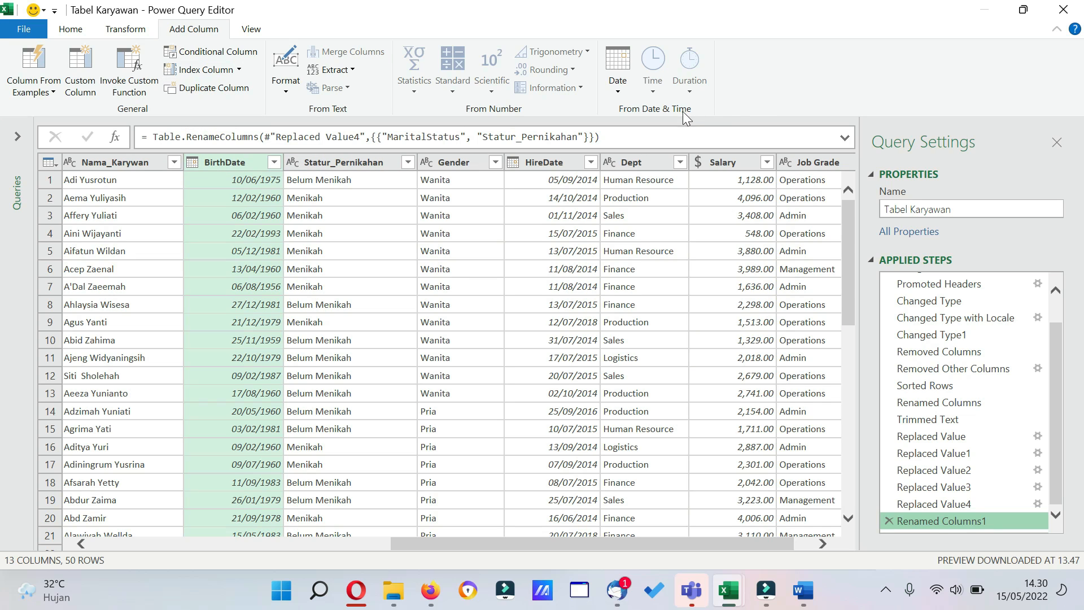
pyautogui.click(626, 94)
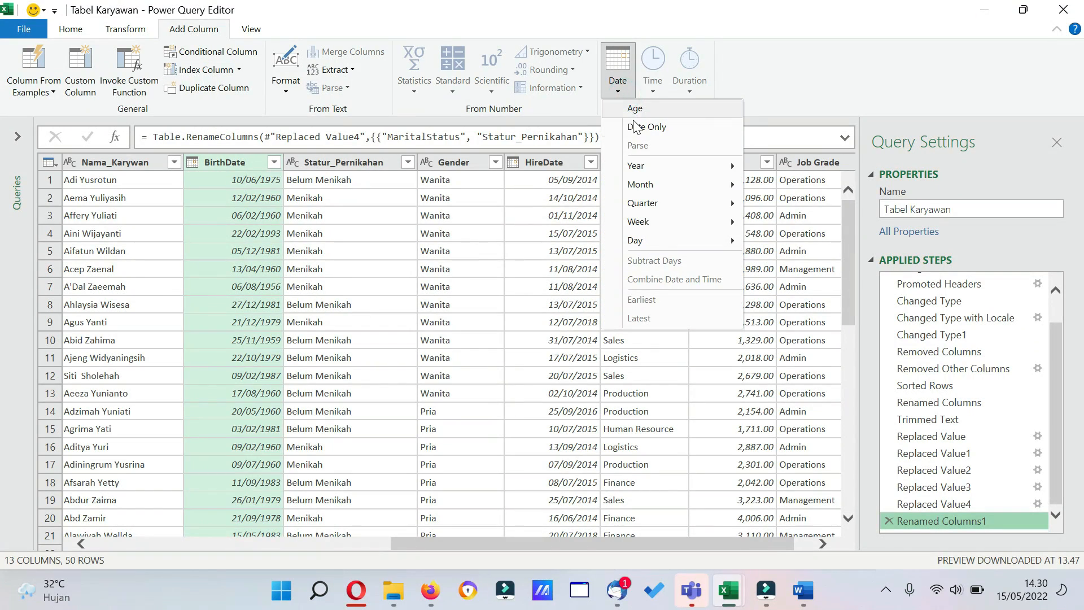
pyautogui.moveTo(643, 166)
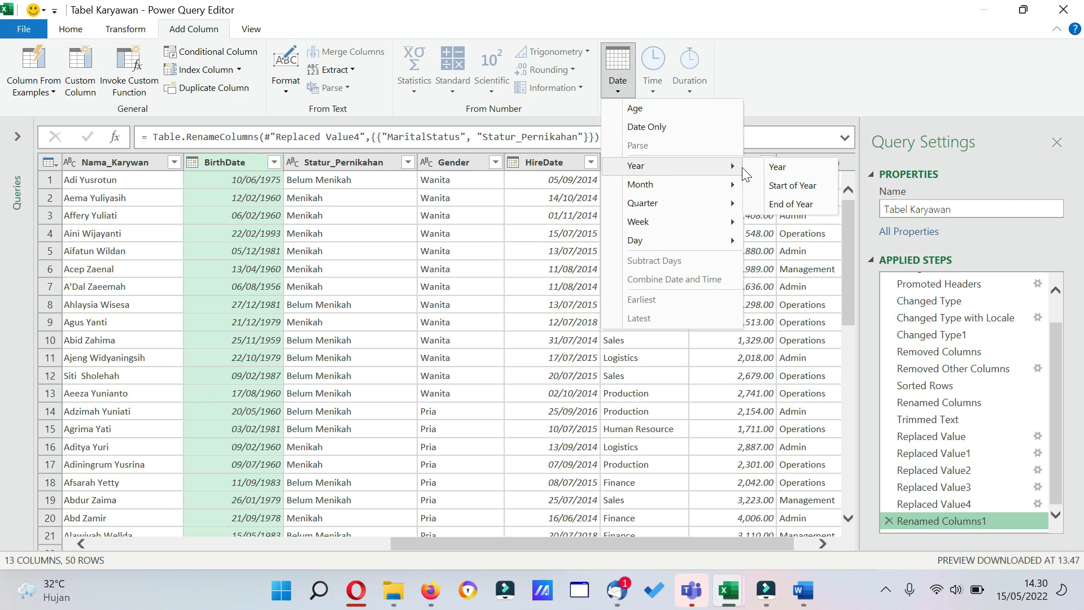
pyautogui.click(778, 167)
pyautogui.moveTo(782, 167); pyautogui.dragTo(191, 164)
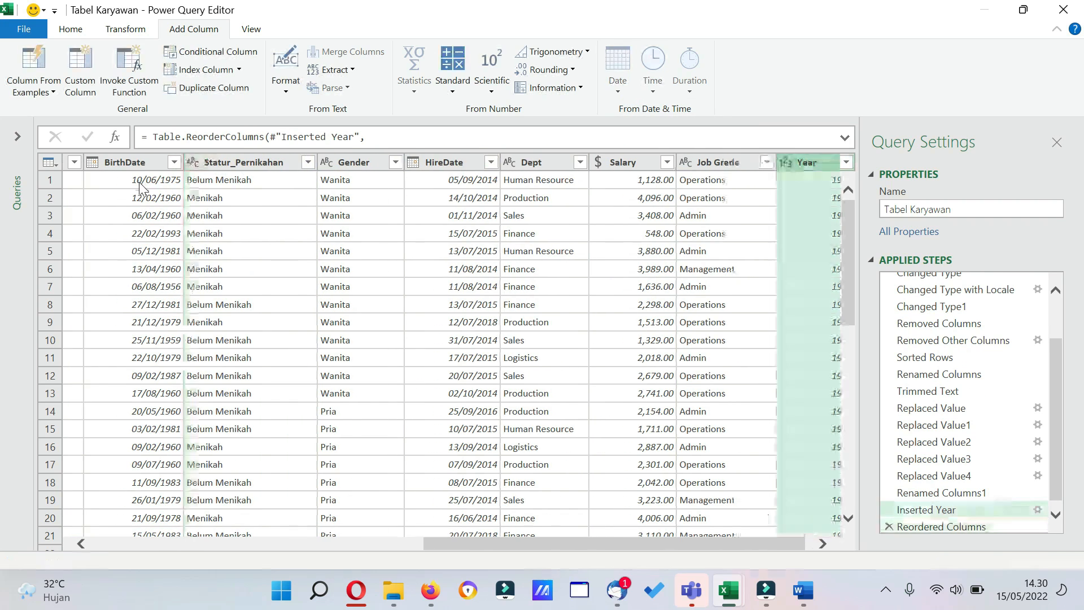
pyautogui.click(139, 163)
pyautogui.click(206, 168)
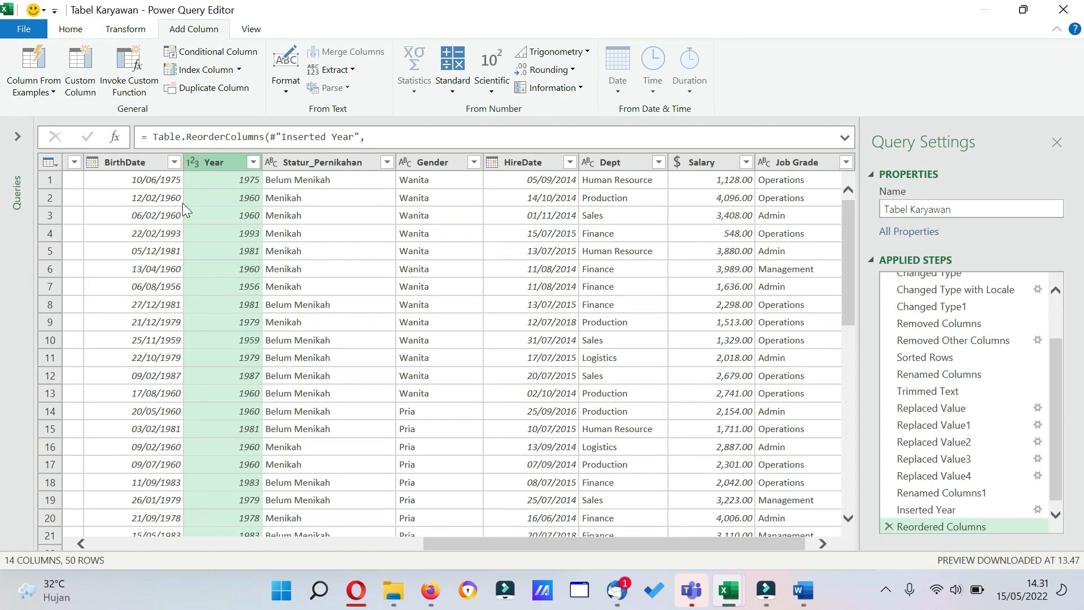
# Add a new column with each employee's age calculated from the BirthDate column.
pyautogui.click(126, 162)
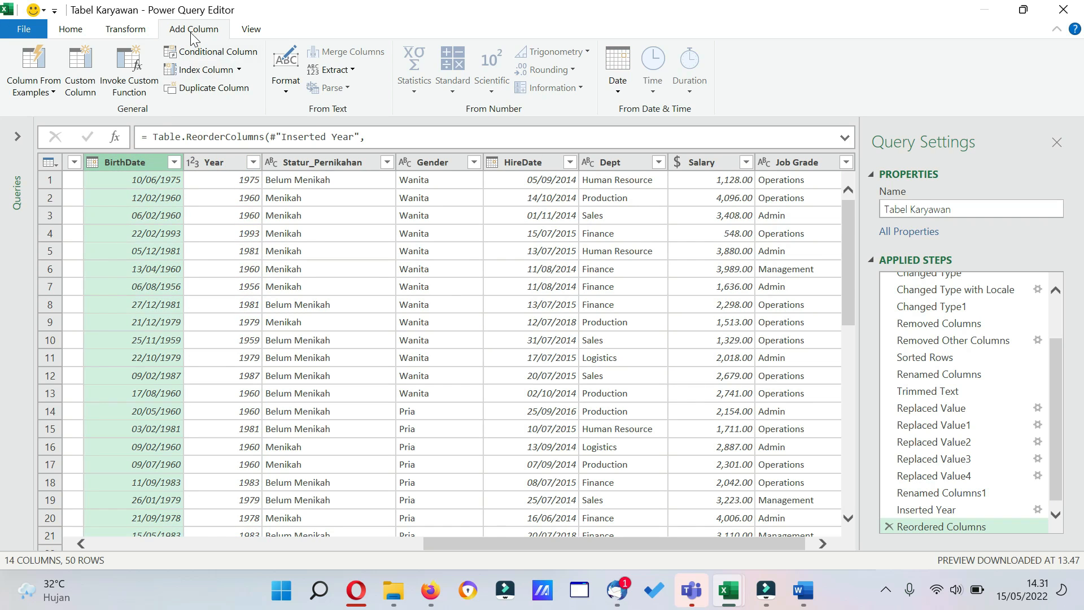
pyautogui.click(613, 92)
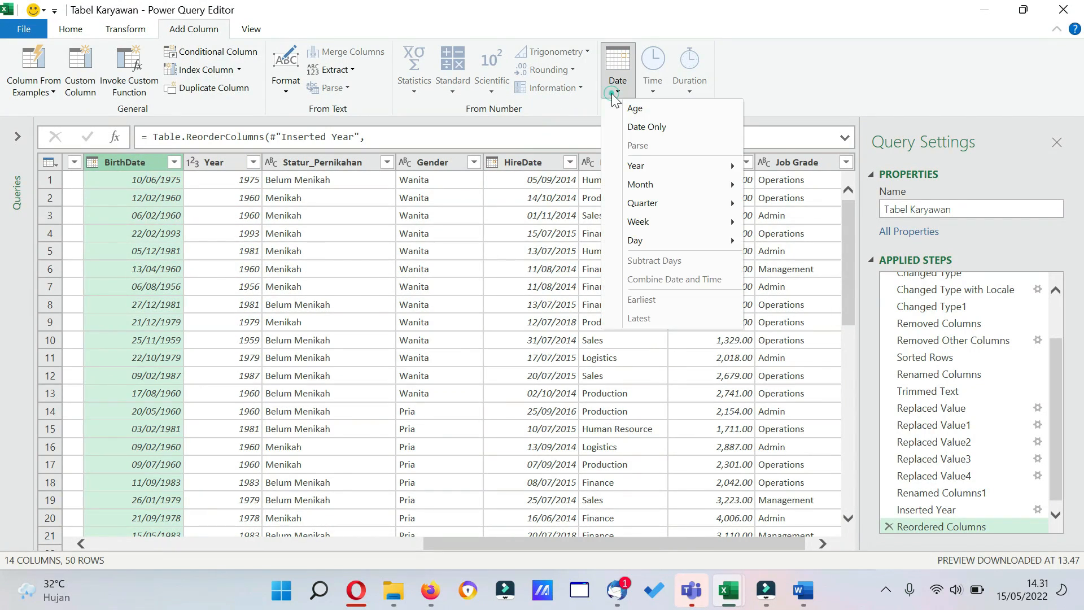
pyautogui.click(633, 109)
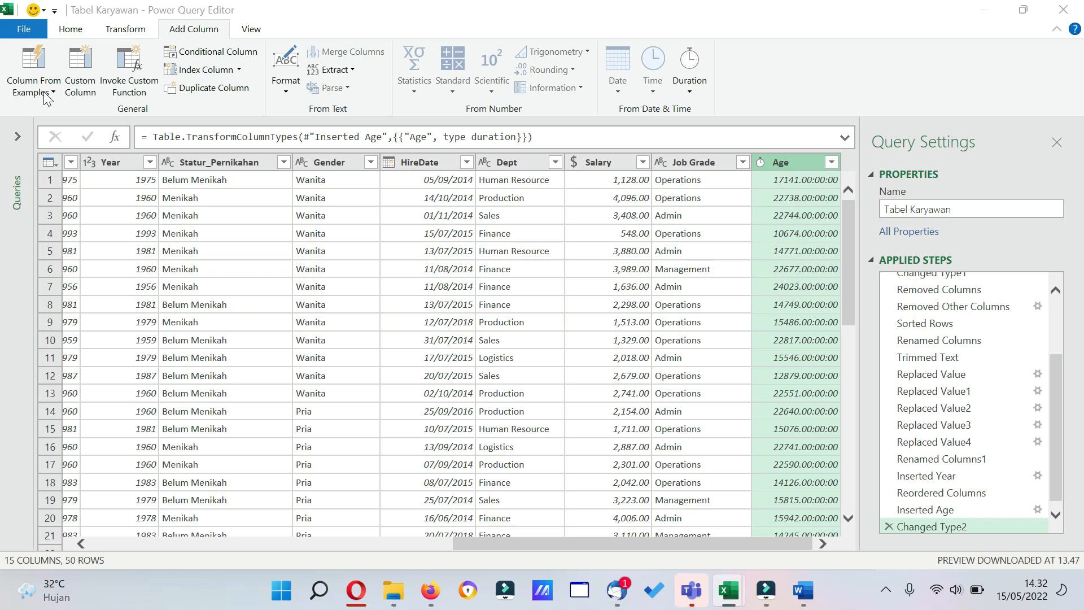
# Convert the Age column's durations to total years.
pyautogui.click(110, 33)
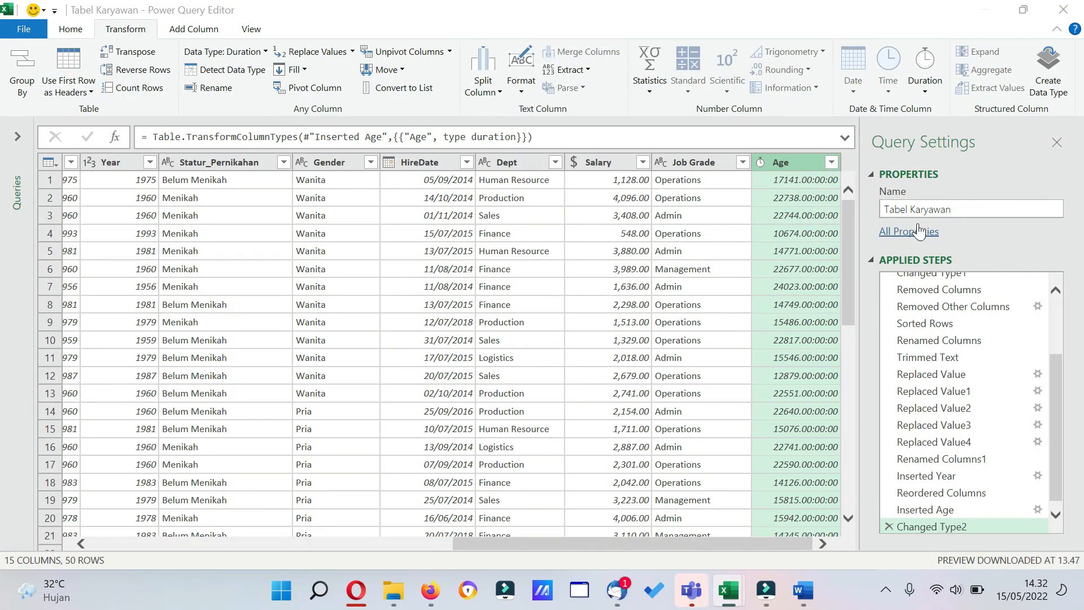
pyautogui.click(924, 95)
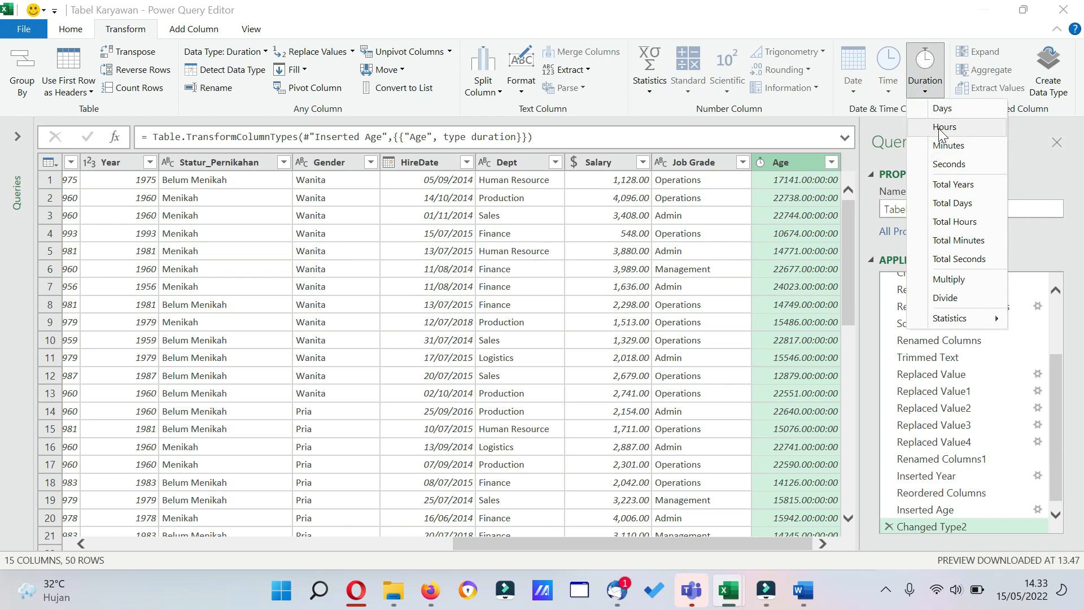
pyautogui.click(982, 186)
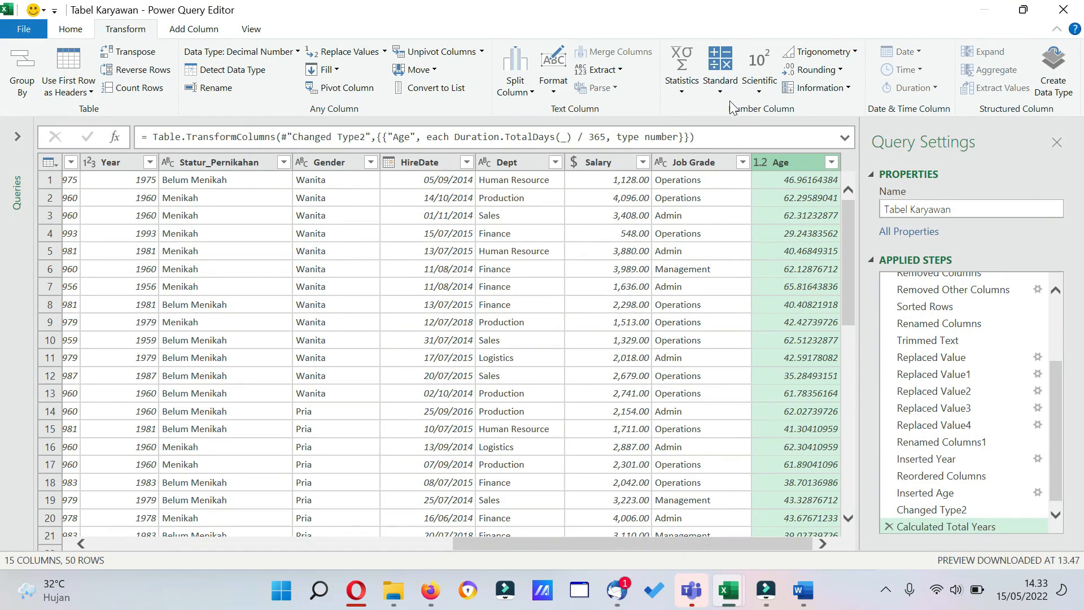
# Round the Age column's values down to whole numbers.
pyautogui.click(830, 69)
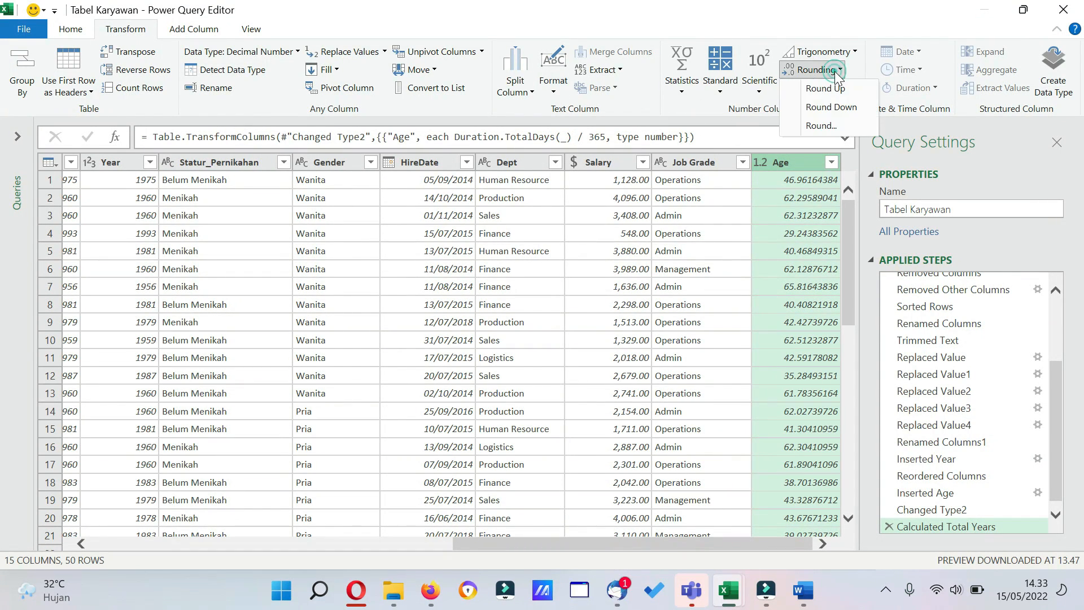
pyautogui.click(845, 107)
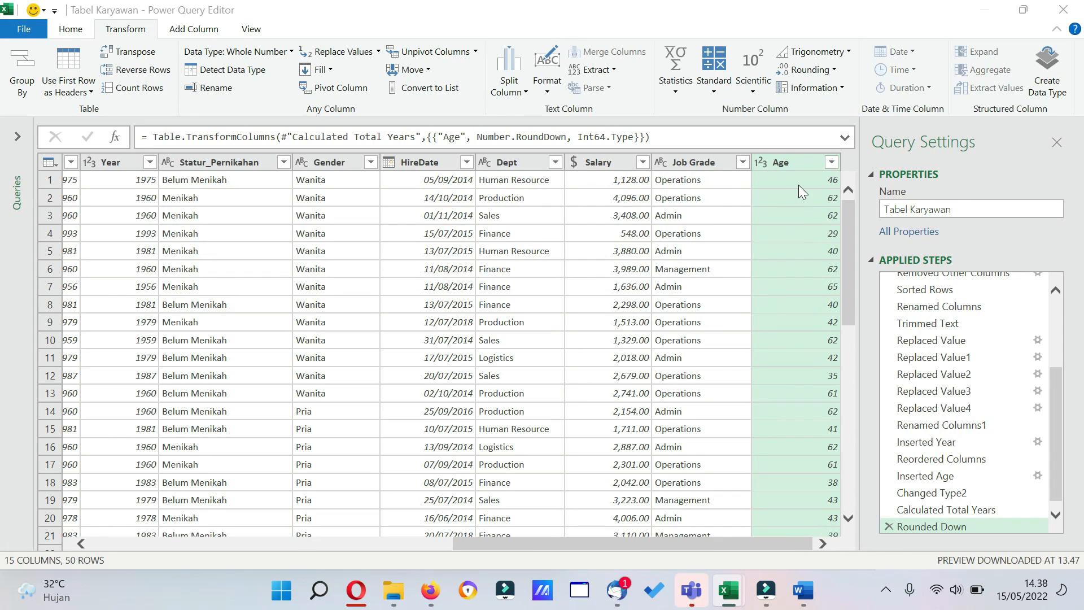
# Start a new conditional column and name it Rentang_Usia.
pyautogui.click(197, 30)
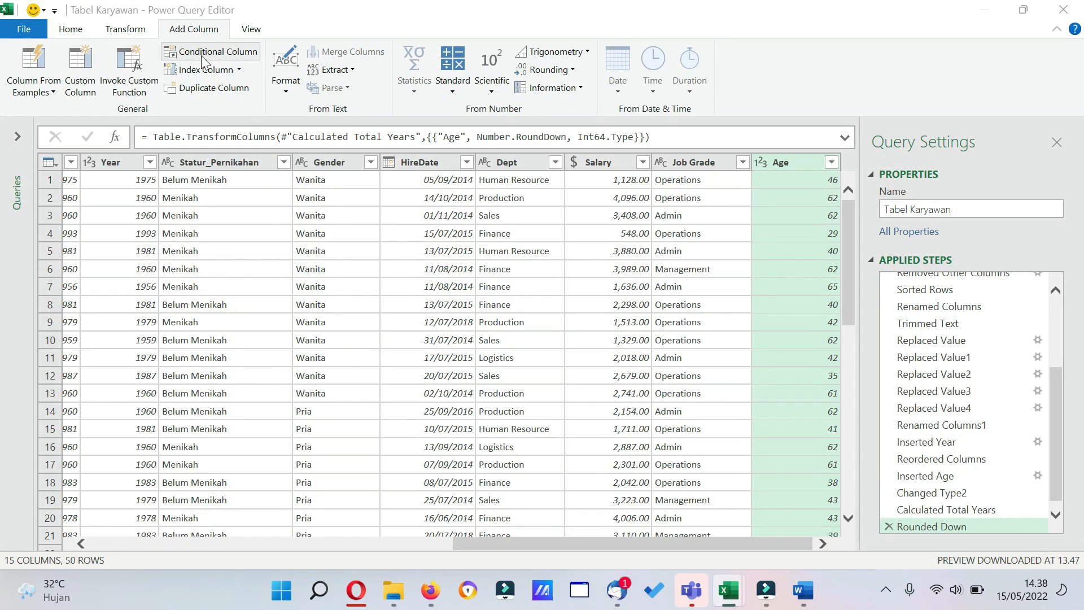
pyautogui.click(201, 55)
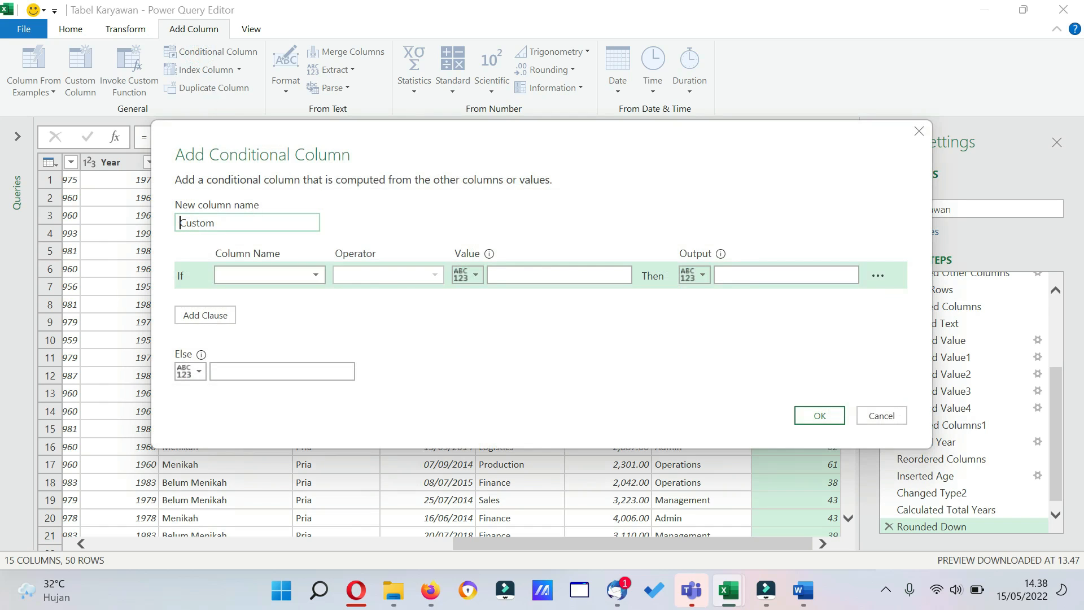
pyautogui.write('Rentangf')
pyautogui.hotkey('ctrl', 'a')
pyautogui.write('rentang_Usia')
pyautogui.click(185, 223)
pyautogui.press('BackSpace')
pyautogui.write('R')
# Define the first condition so that a Year greater than or equal to 50 outputs "> 50".
pyautogui.click(316, 276)
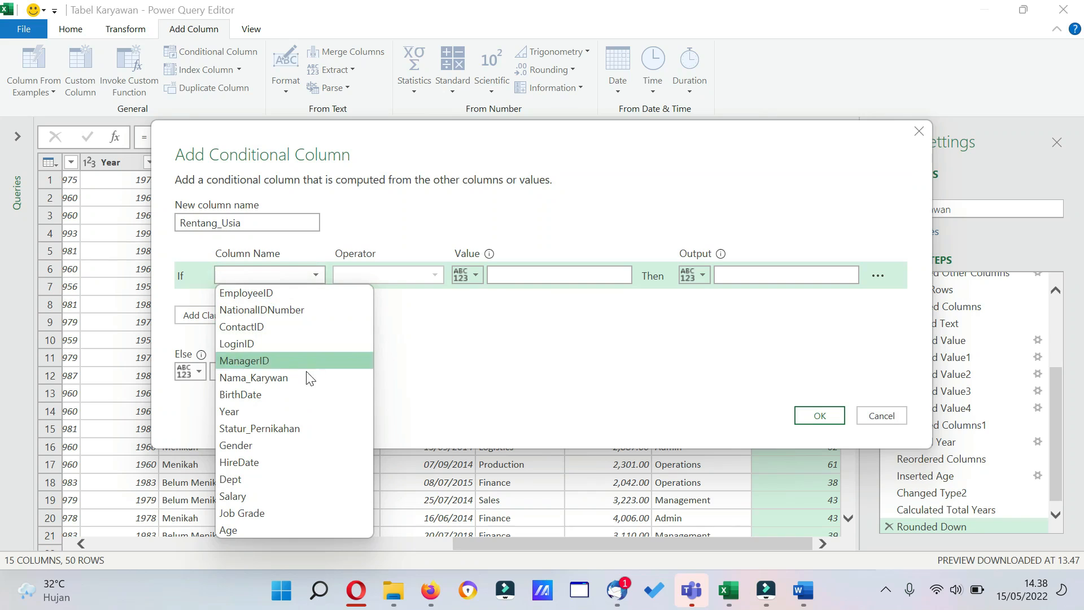
pyautogui.click(305, 412)
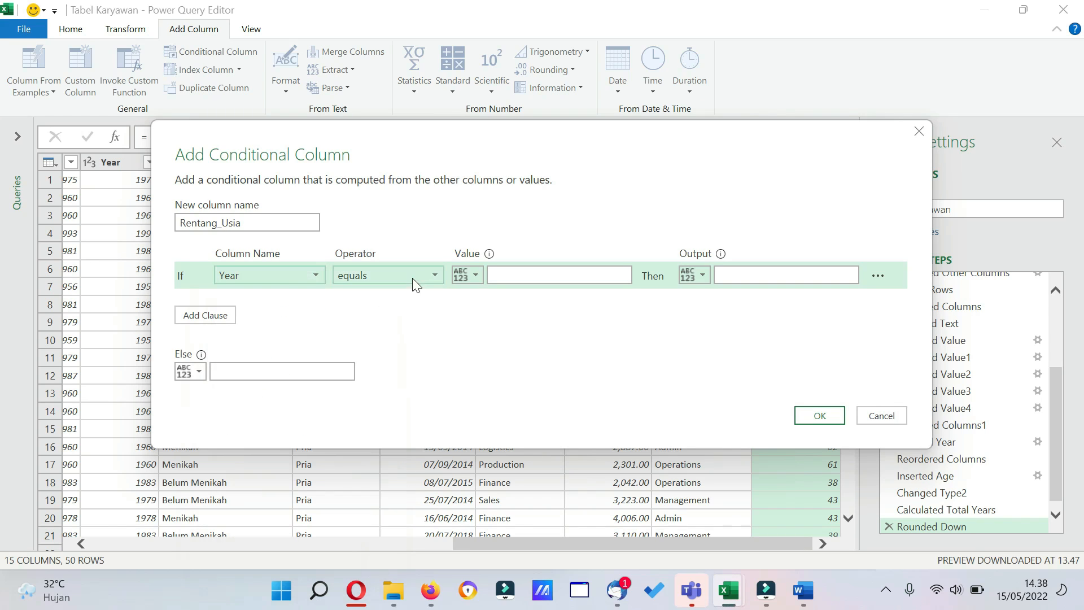
pyautogui.click(431, 276)
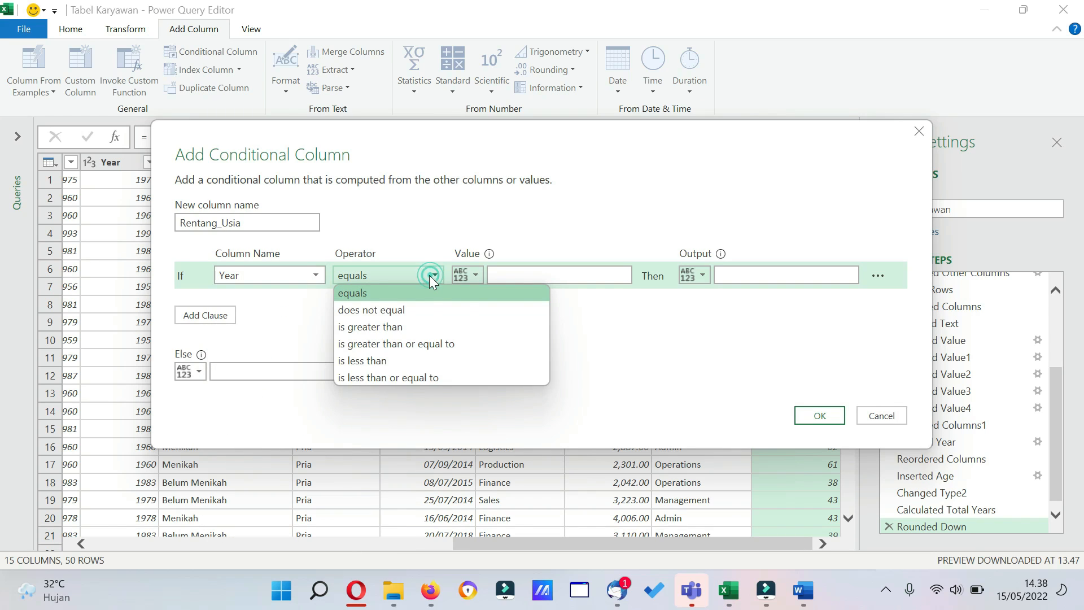
pyautogui.click(436, 346)
pyautogui.click(526, 276)
pyautogui.write('50')
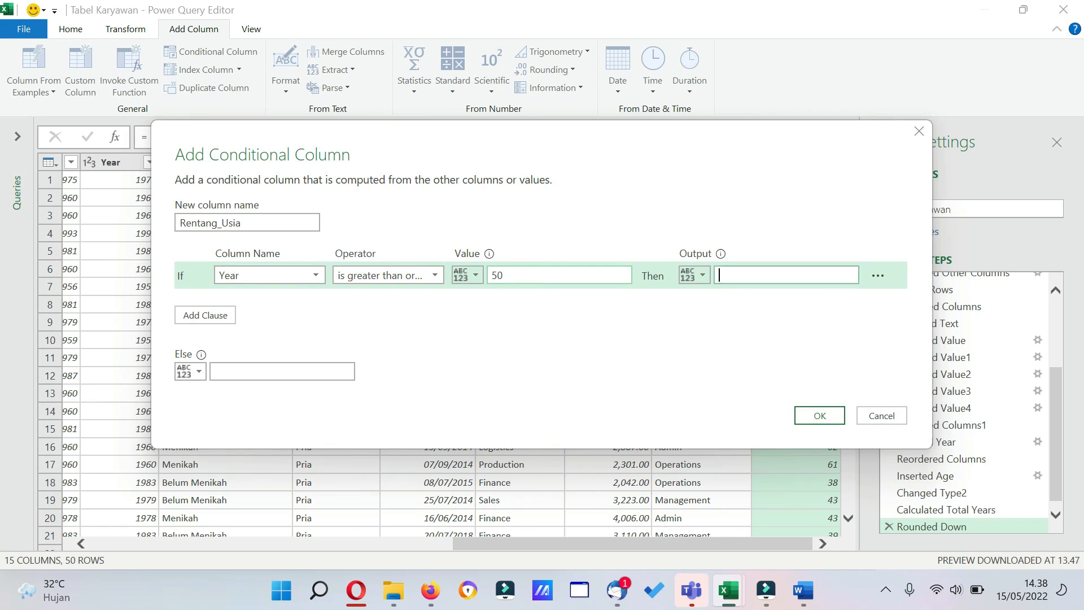
pyautogui.click(726, 276)
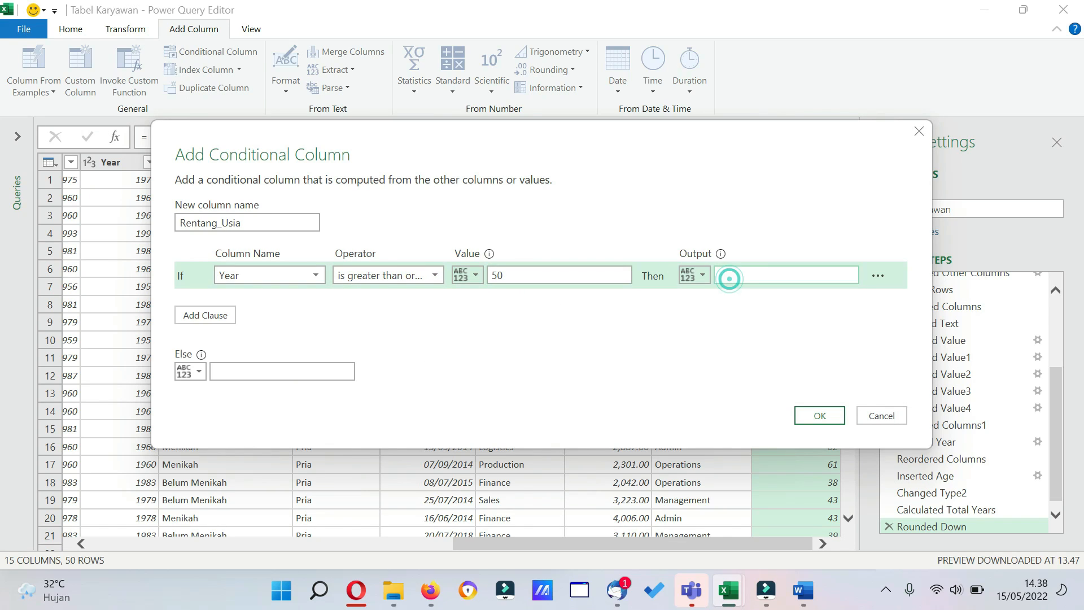
pyautogui.write('>50')
# Add four Else If clauses to the conditional column, each testing the Year column.
pyautogui.click(214, 316)
pyautogui.click(312, 304)
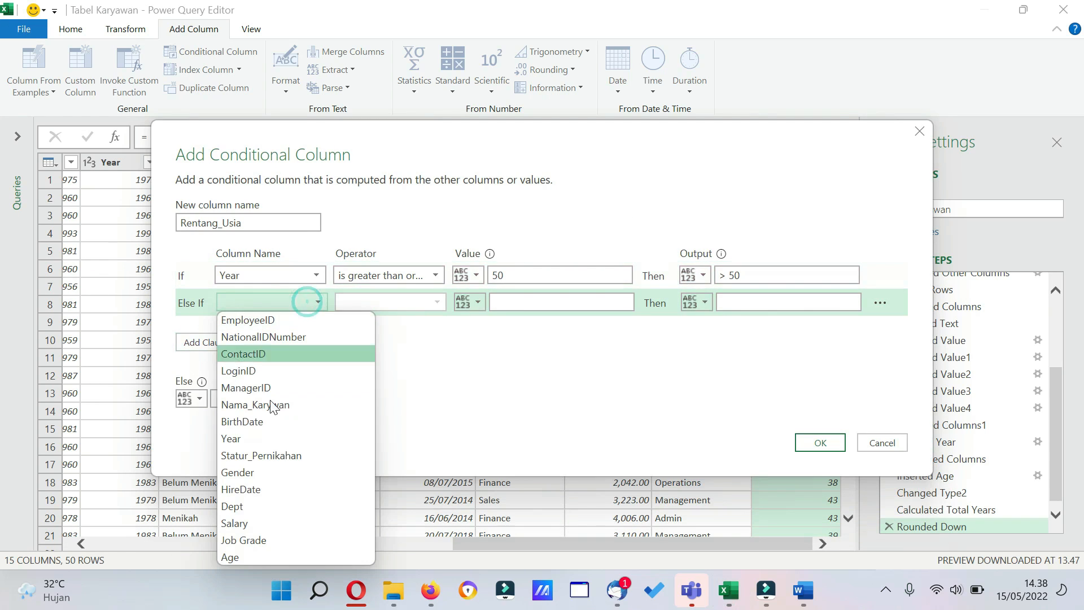
pyautogui.click(280, 438)
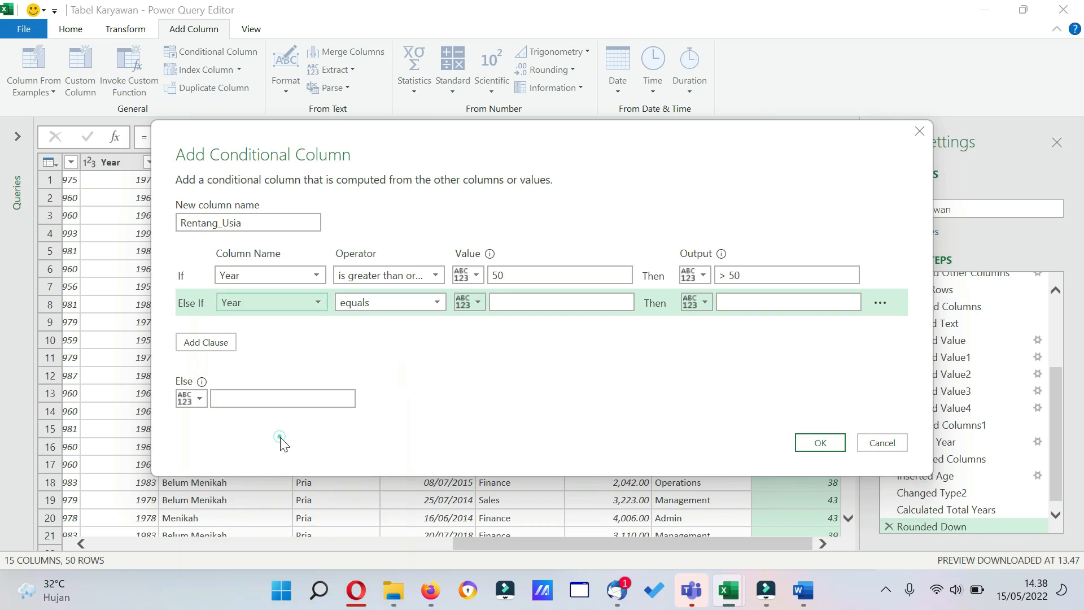
pyautogui.click(215, 343)
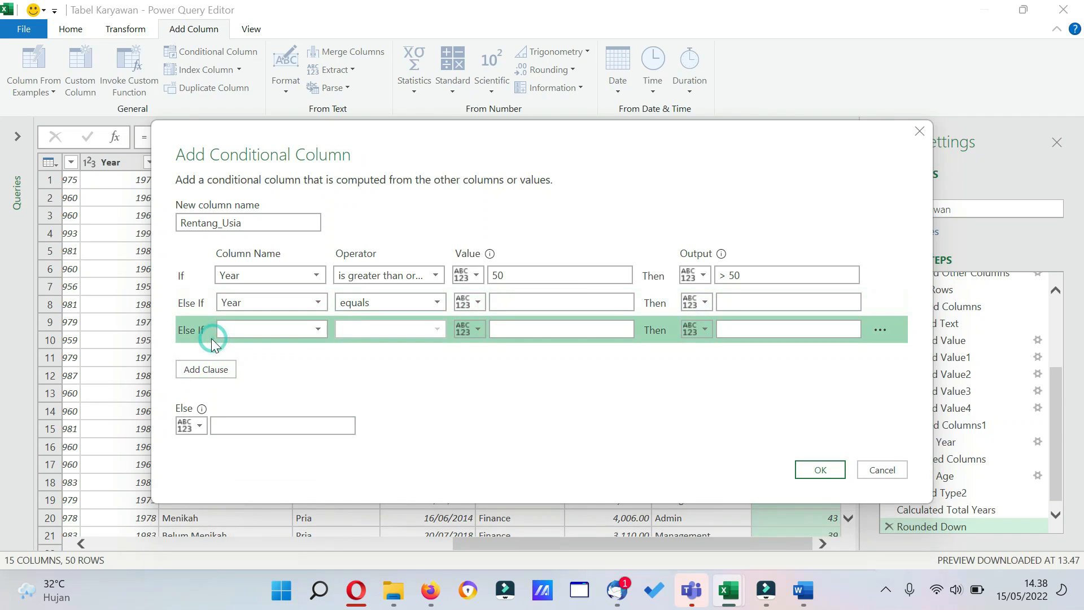
pyautogui.click(319, 330)
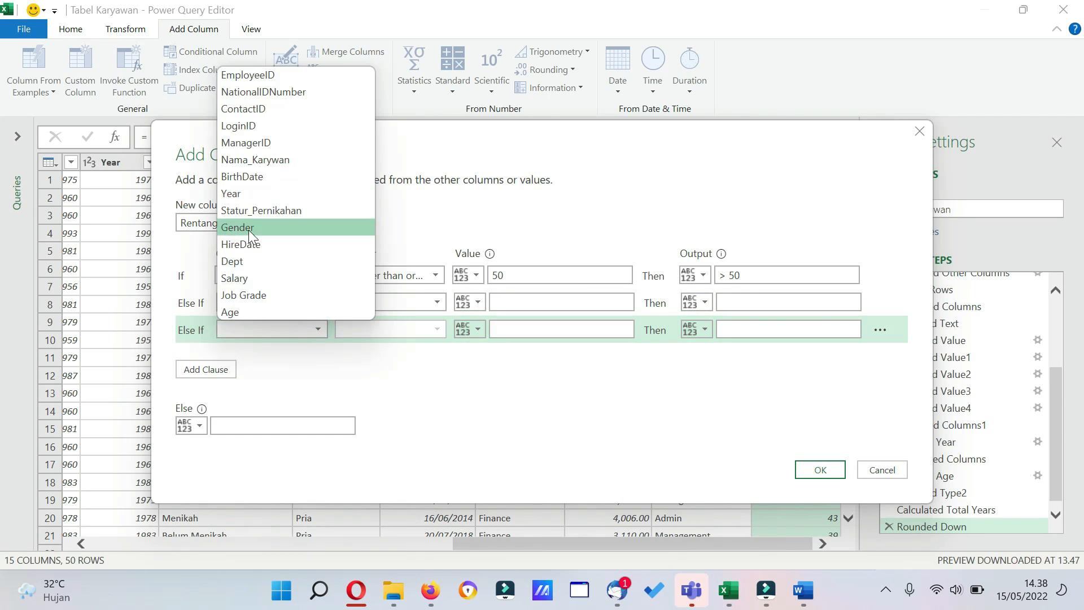
pyautogui.click(263, 192)
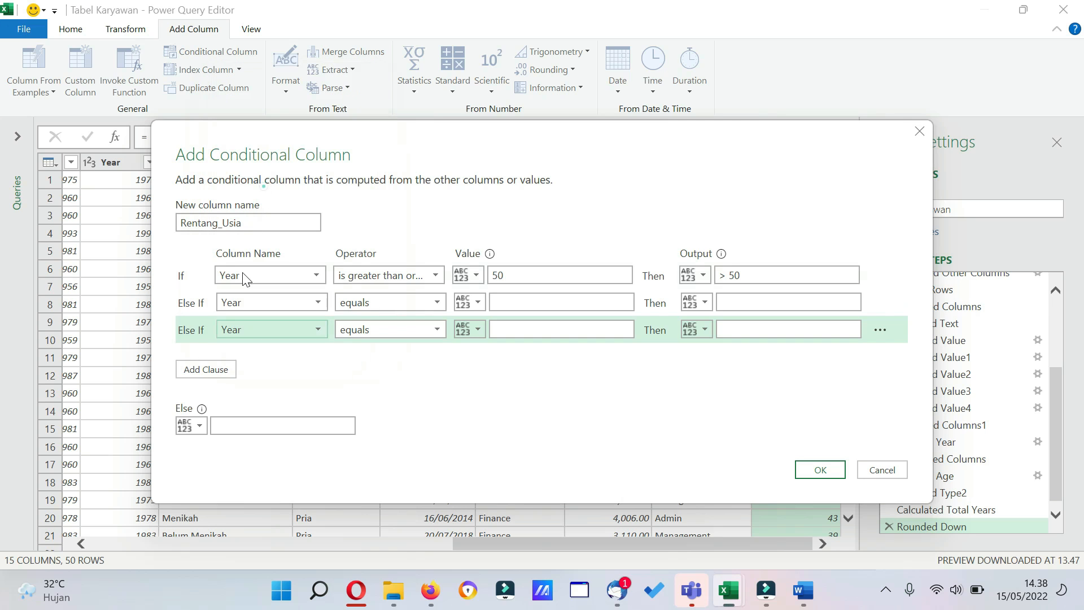
pyautogui.click(208, 370)
pyautogui.click(319, 354)
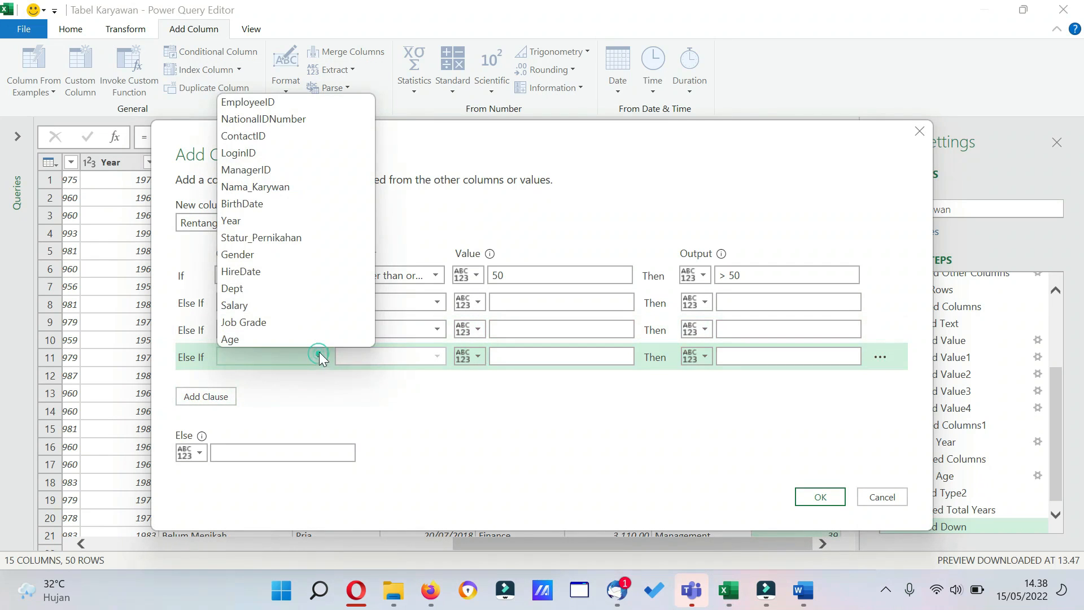
pyautogui.click(254, 218)
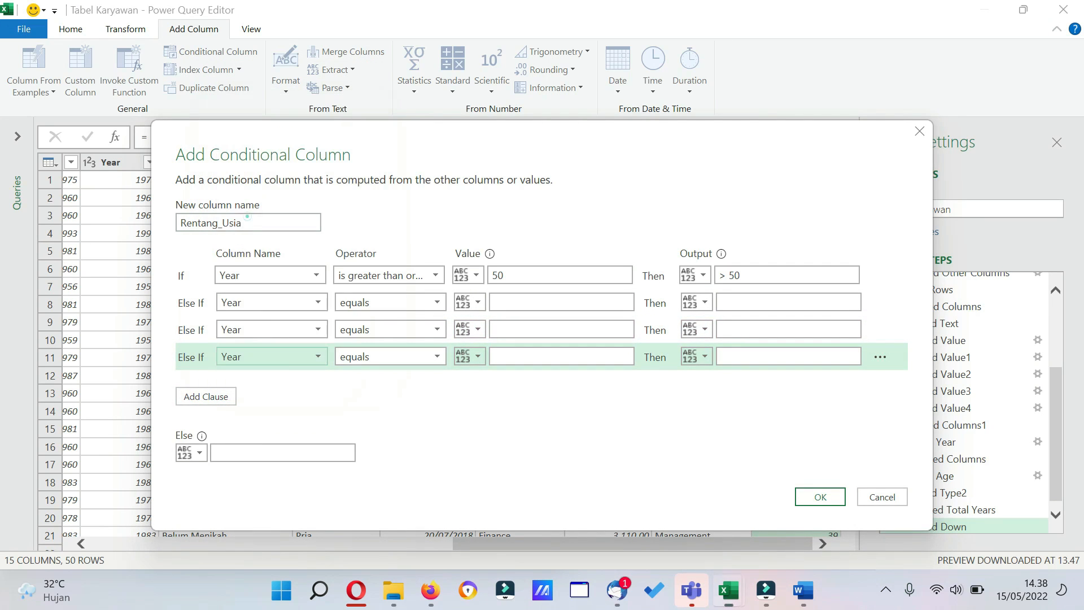
pyautogui.click(218, 396)
pyautogui.click(319, 383)
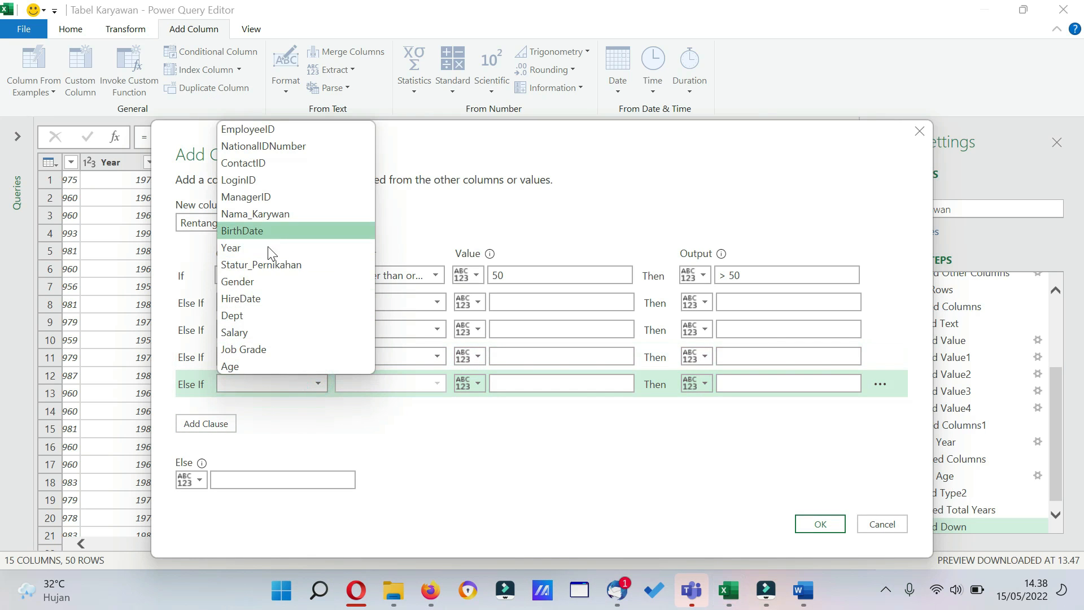
pyautogui.click(247, 248)
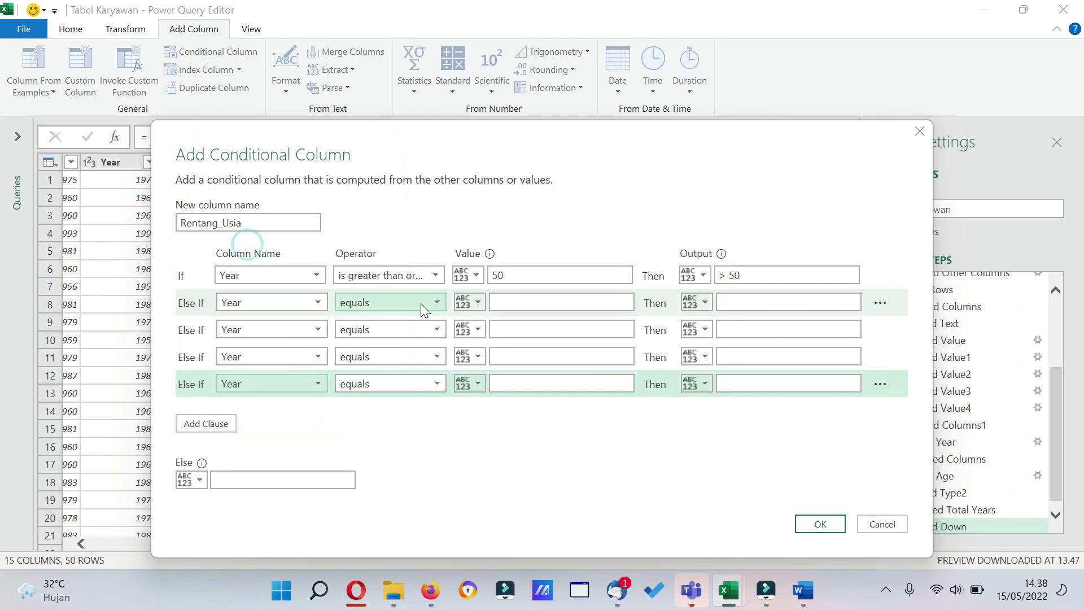
# Set the first Else If clause to output 40-49 when Year is greater than or equal to 40.
pyautogui.click(437, 303)
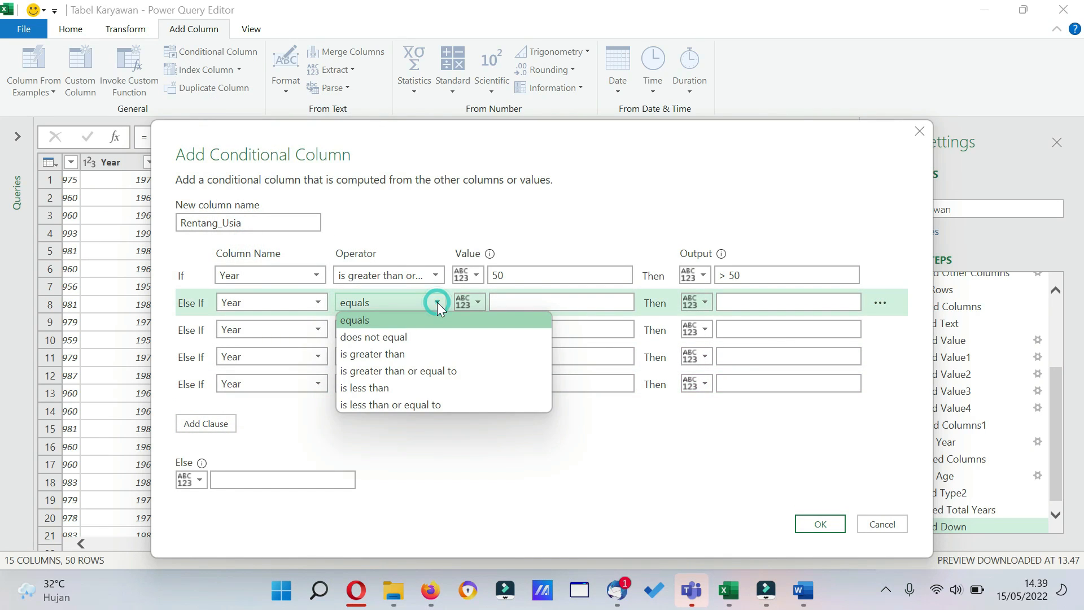
pyautogui.click(442, 371)
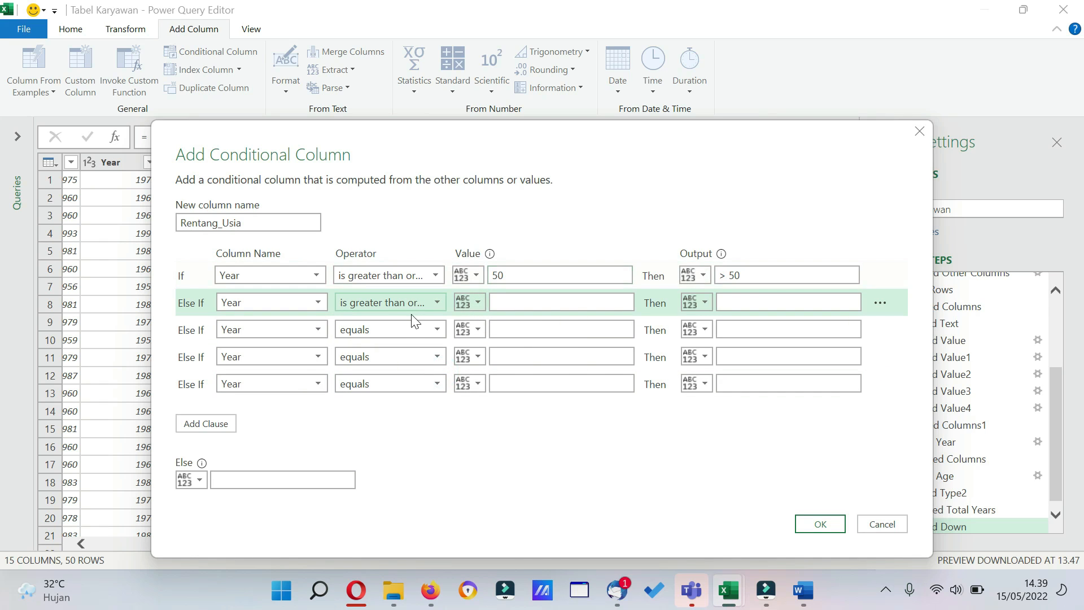
pyautogui.click(431, 306)
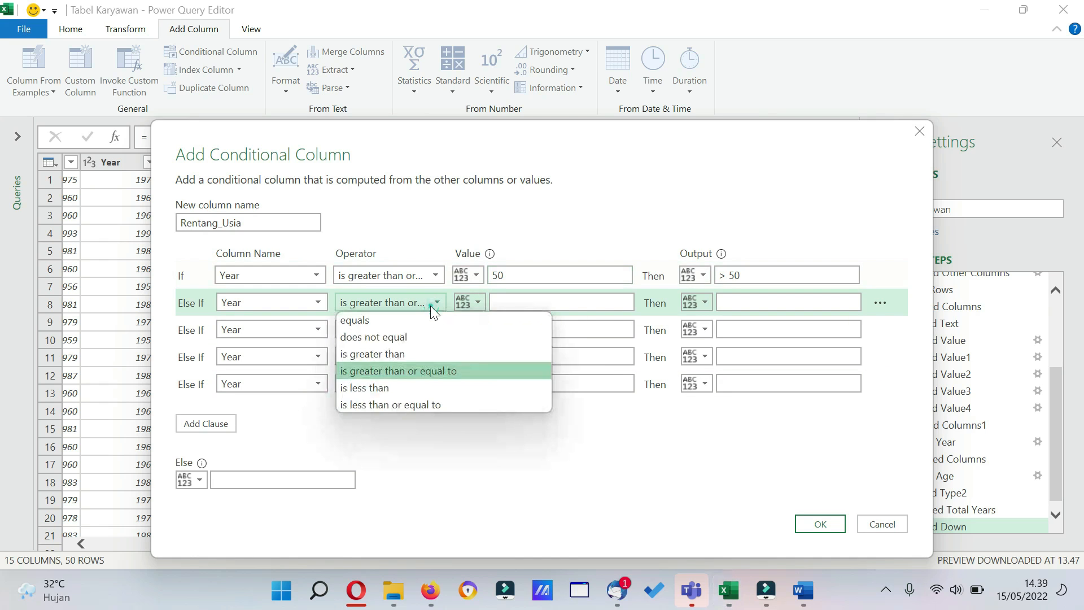
pyautogui.click(419, 371)
pyautogui.click(525, 296)
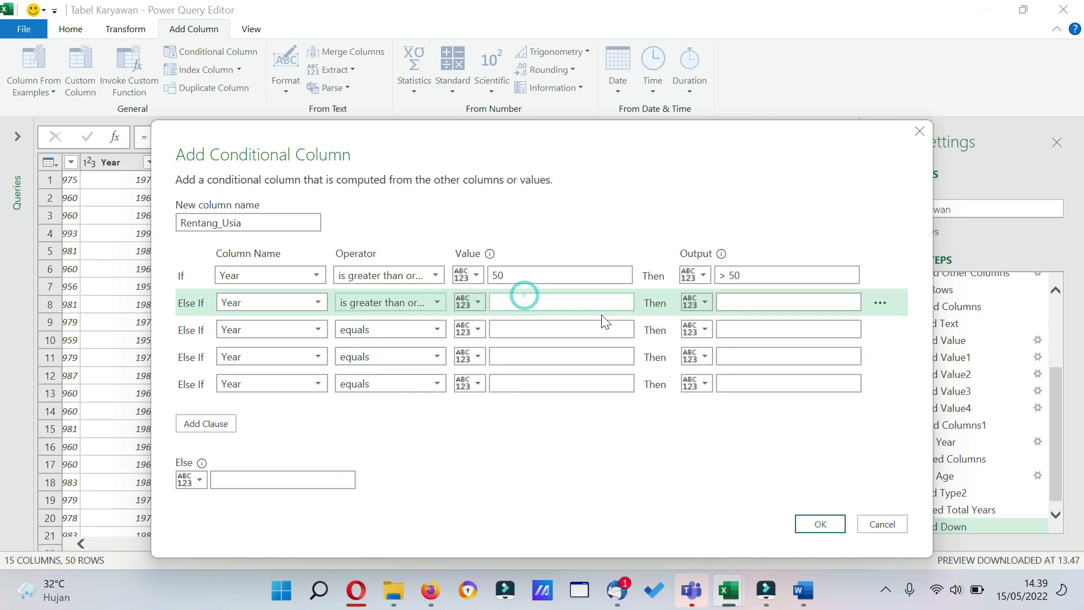
pyautogui.write('40')
pyautogui.click(758, 300)
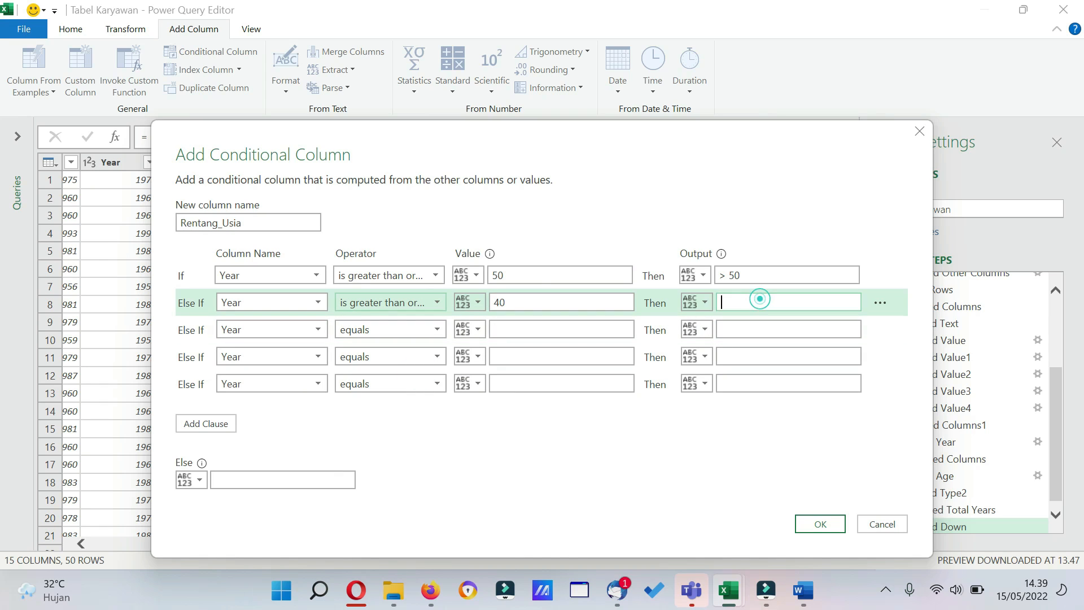
pyautogui.write('40-5')
pyautogui.write('0')
pyautogui.press('BackSpace')
pyautogui.press('BackSpace')
pyautogui.write('49')
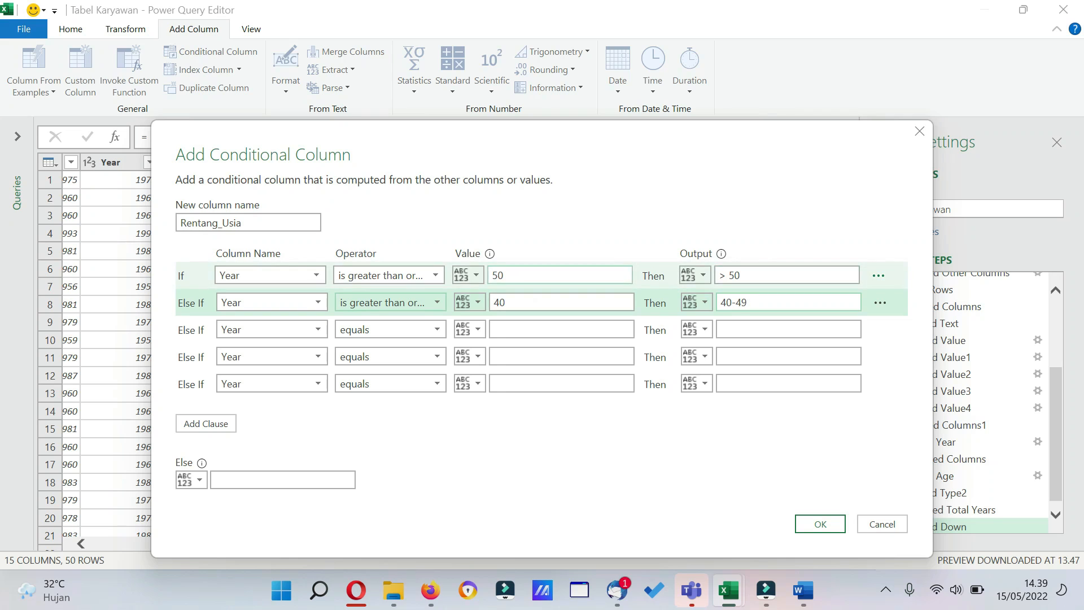
# Set the second Else If clause to output 30-39 when Year is greater than or equal to 30.
pyautogui.click(406, 333)
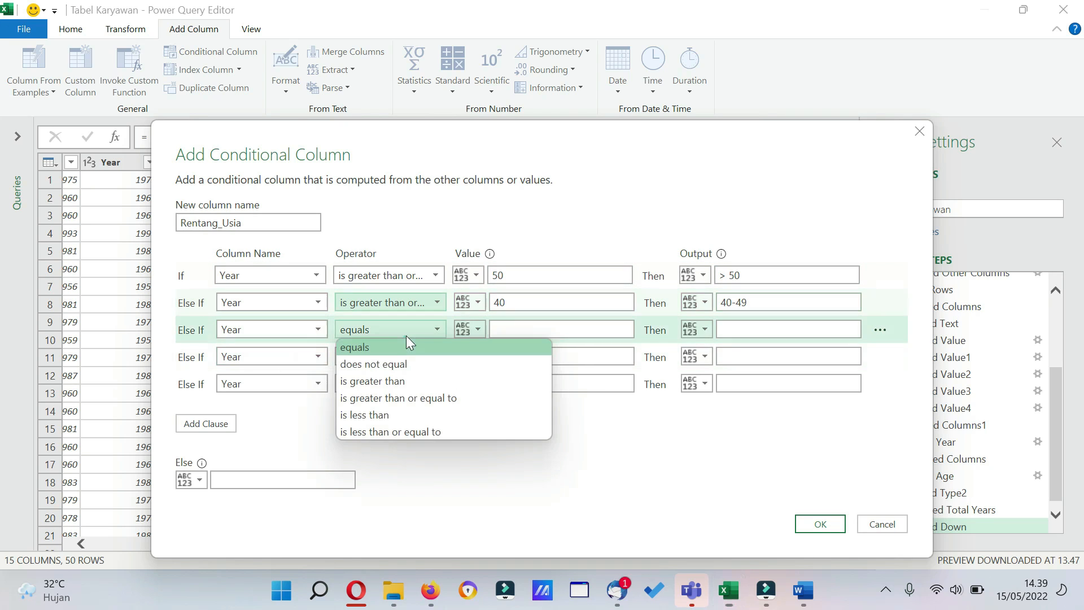
pyautogui.click(419, 398)
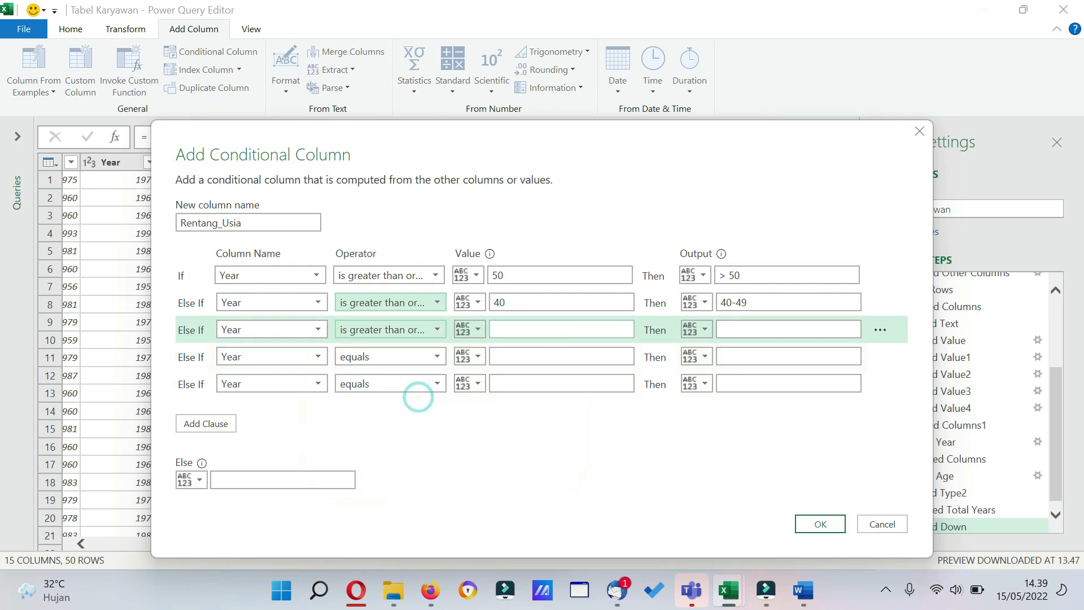
pyautogui.click(537, 330)
pyautogui.write('30')
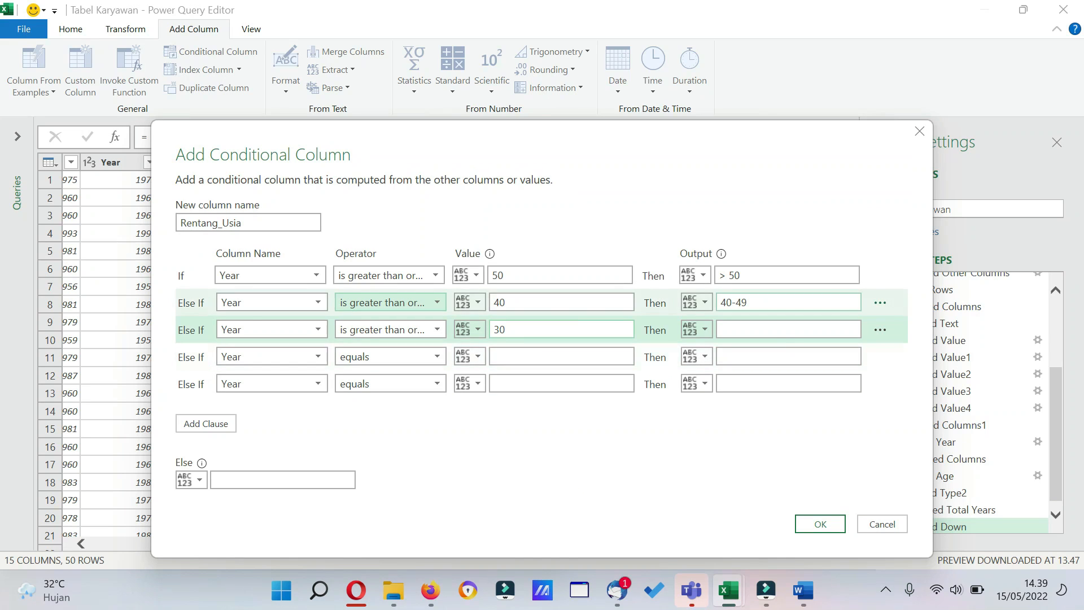
pyautogui.click(786, 330)
pyautogui.write('30')
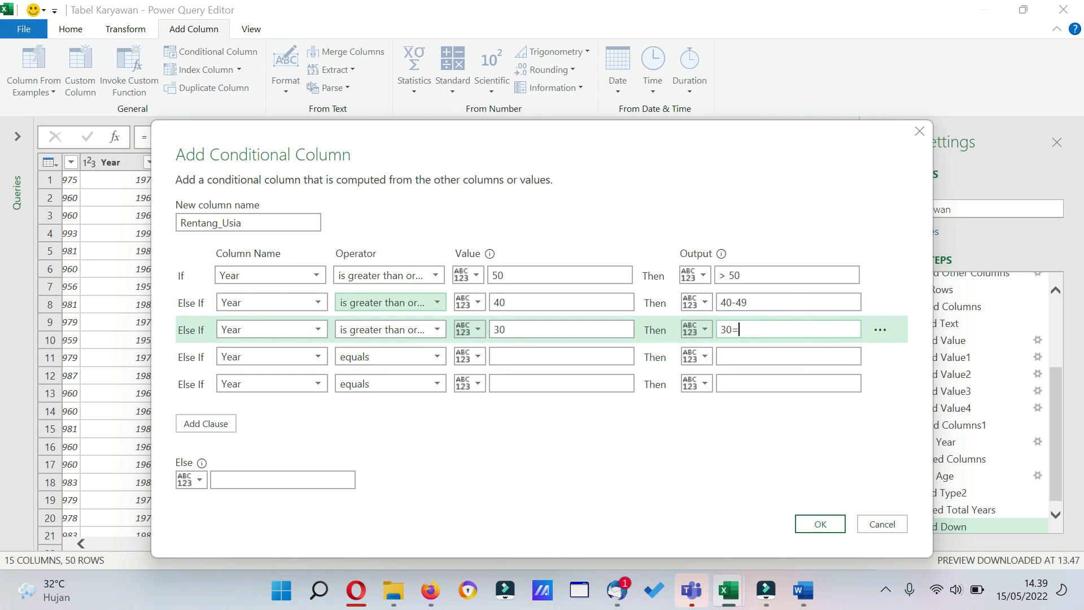
pyautogui.write('-39')
pyautogui.click(522, 304)
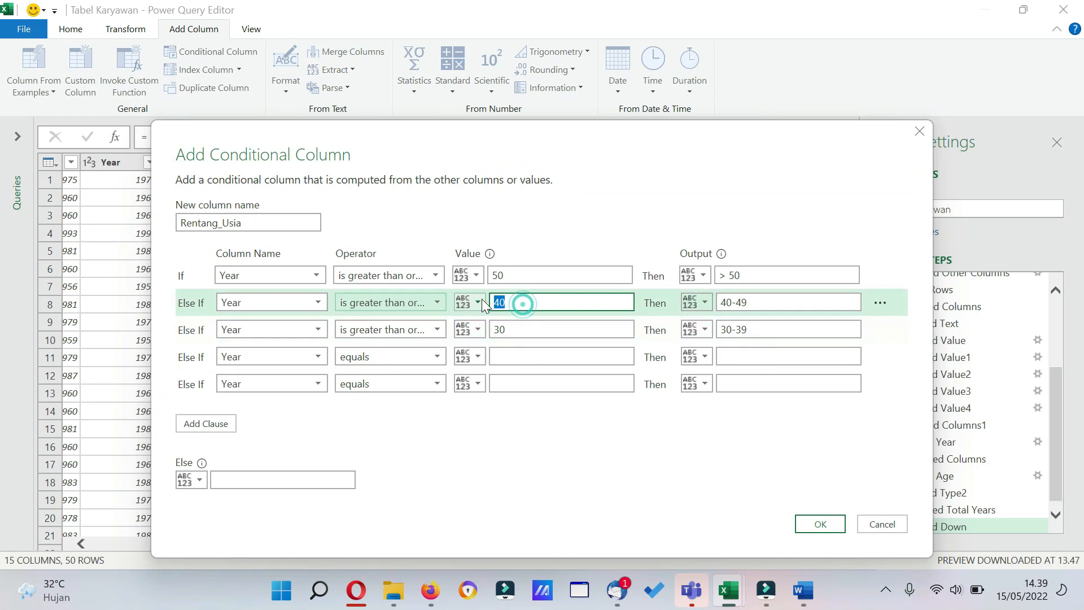
# Set the third Else If clause to output 20-29 when Year is greater than or equal to 20.
pyautogui.click(438, 357)
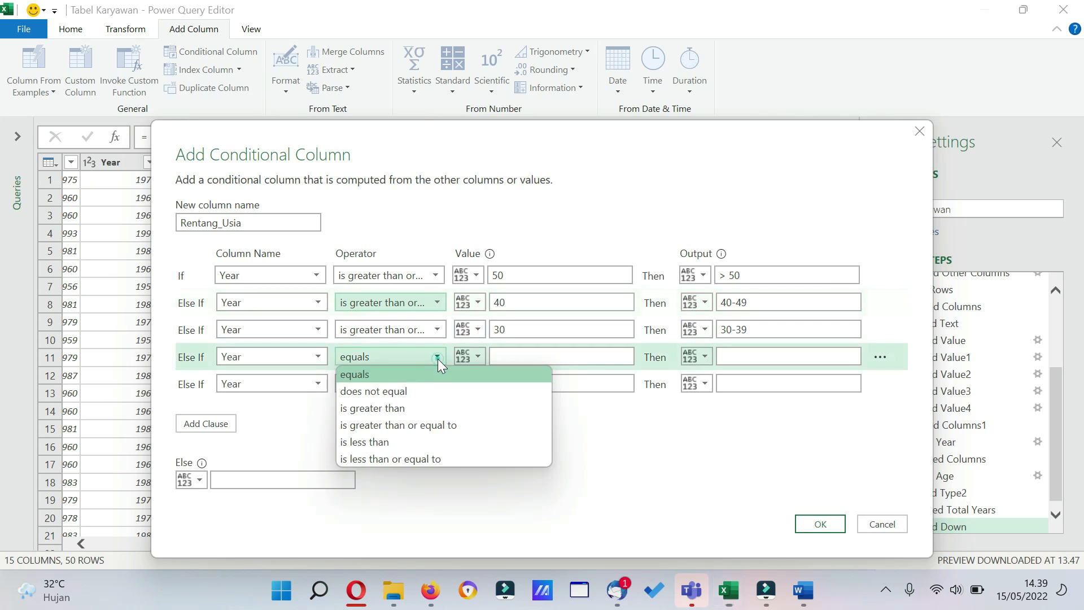
pyautogui.click(410, 424)
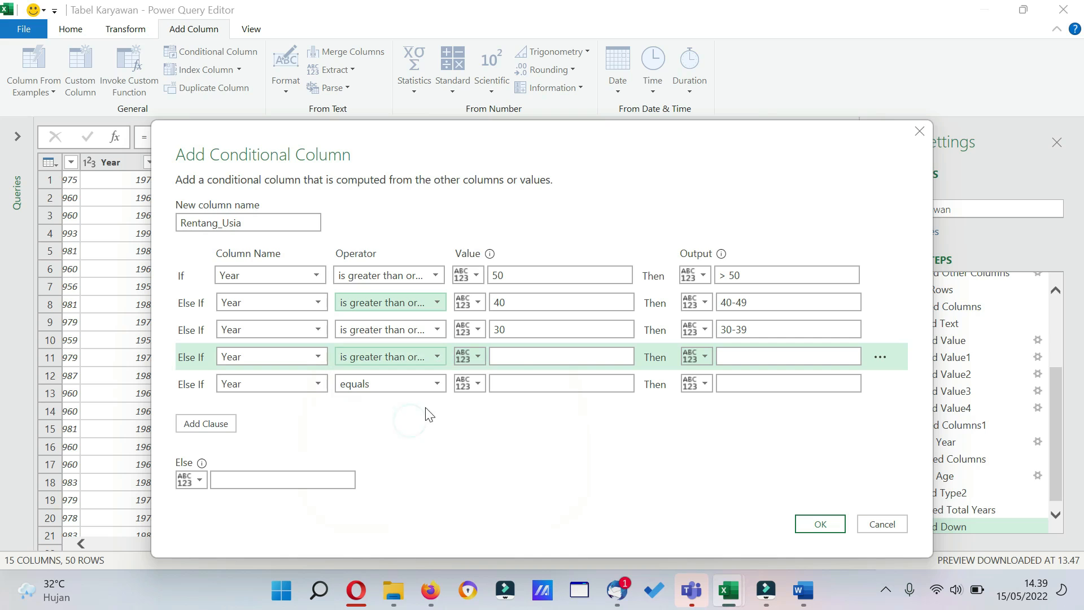
pyautogui.click(552, 356)
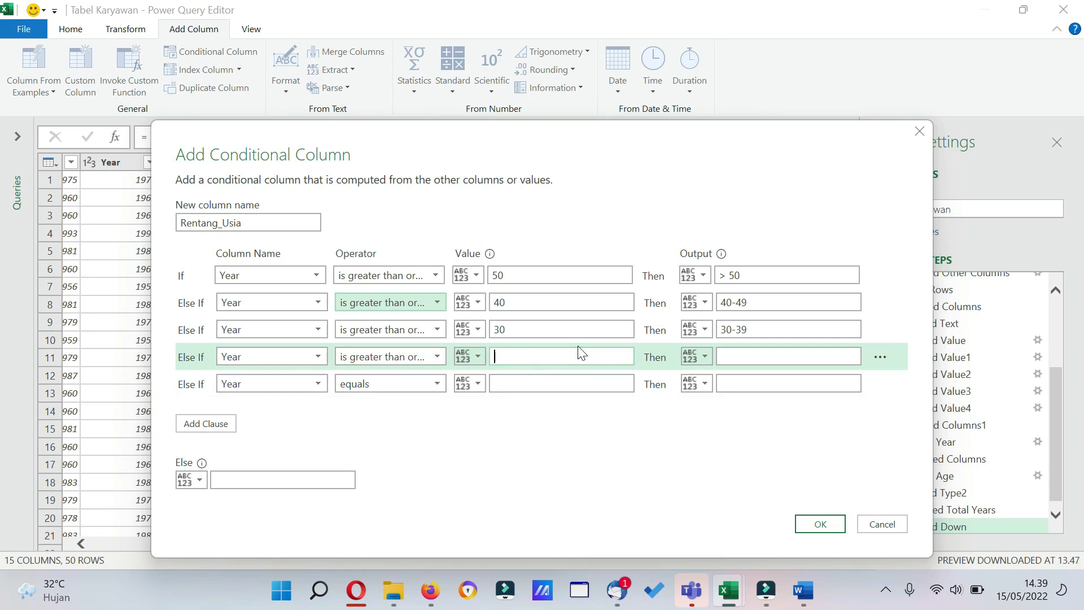
pyautogui.write('20')
pyautogui.click(736, 359)
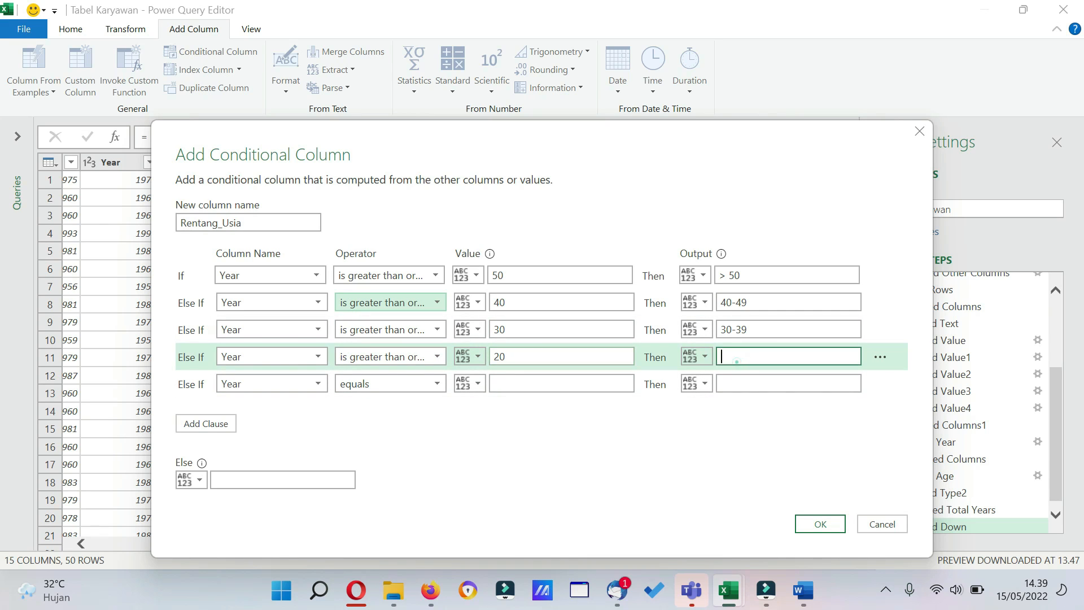
pyautogui.write('20-')
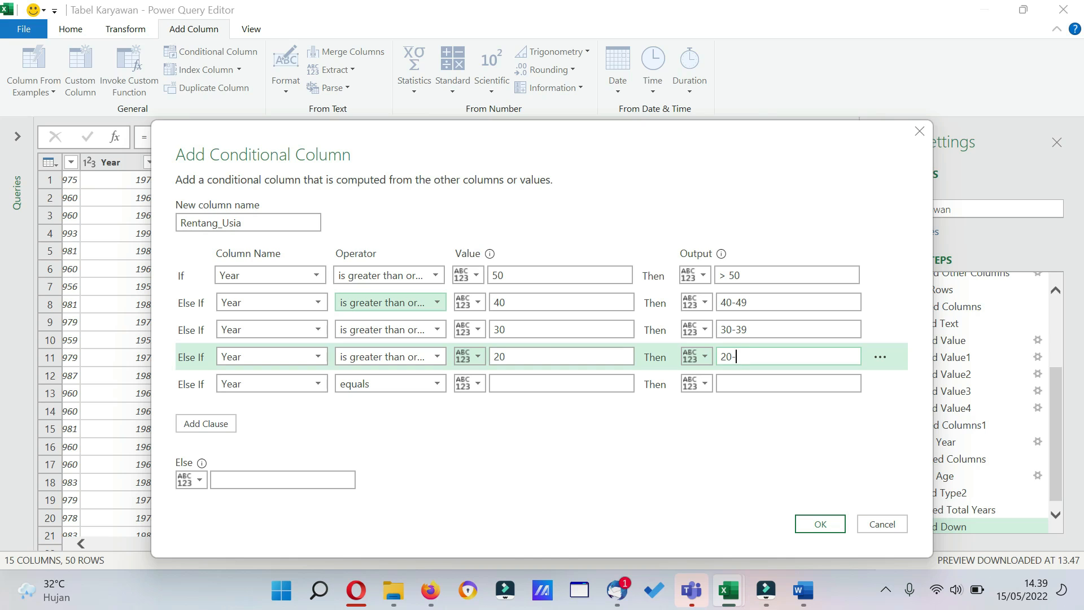
pyautogui.write('30')
pyautogui.press('BackSpace')
pyautogui.write('9')
pyautogui.press('BackSpace')
pyautogui.write('29')
# Delete the empty last Else If clause and create the conditional column with an Else output of < 20.
pyautogui.click(885, 384)
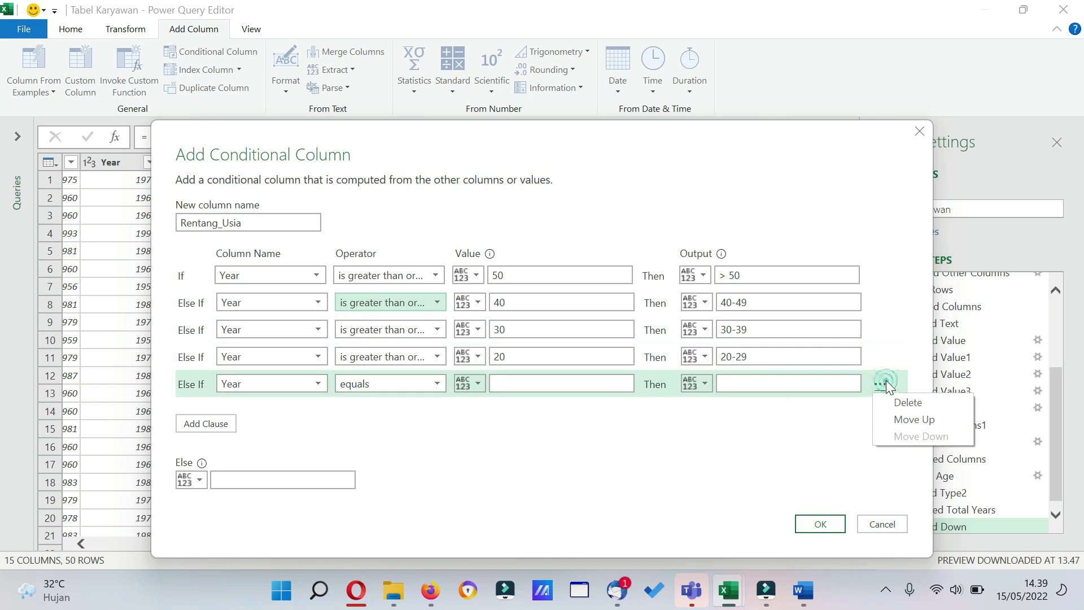
pyautogui.click(904, 403)
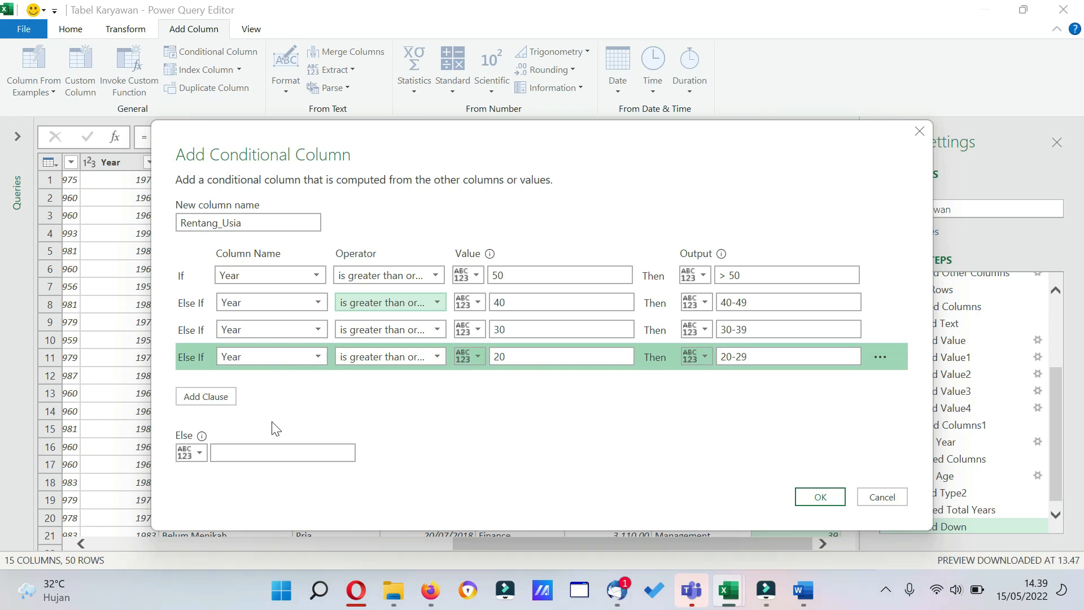
pyautogui.click(250, 457)
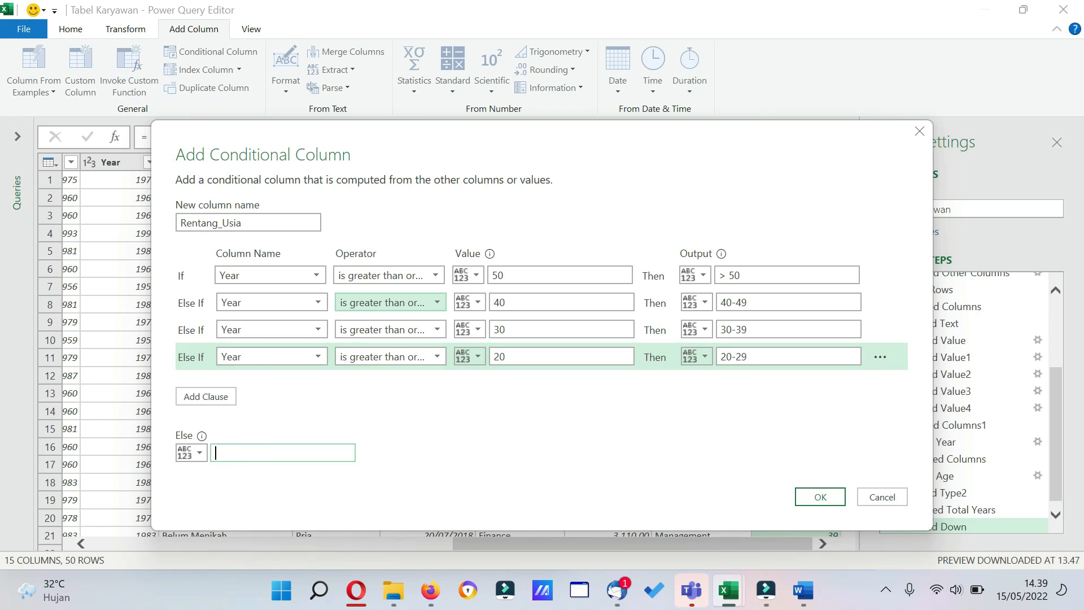
pyautogui.write('<20')
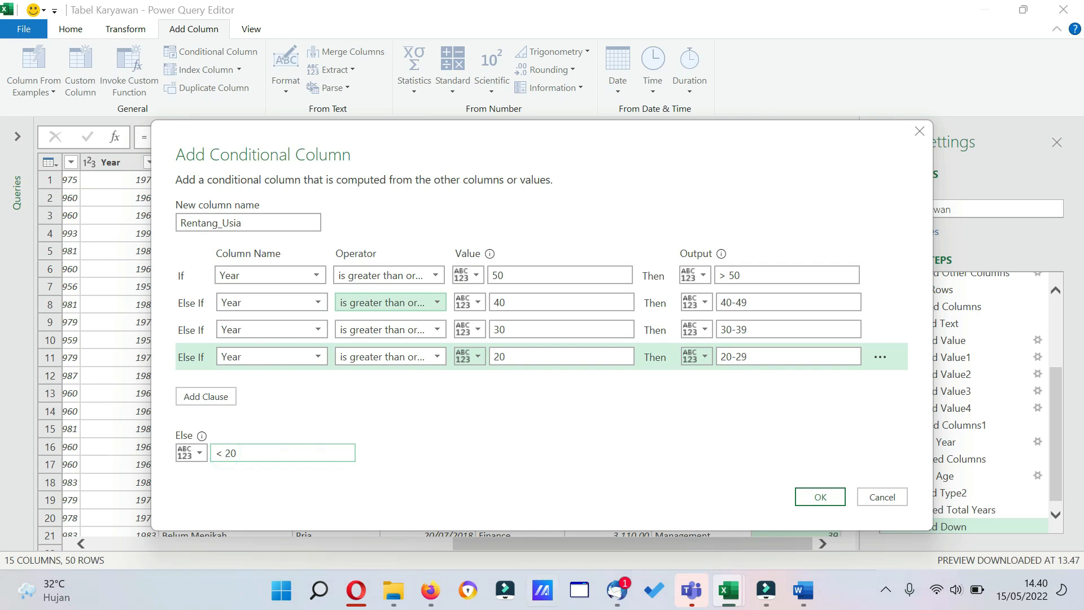
pyautogui.click(820, 497)
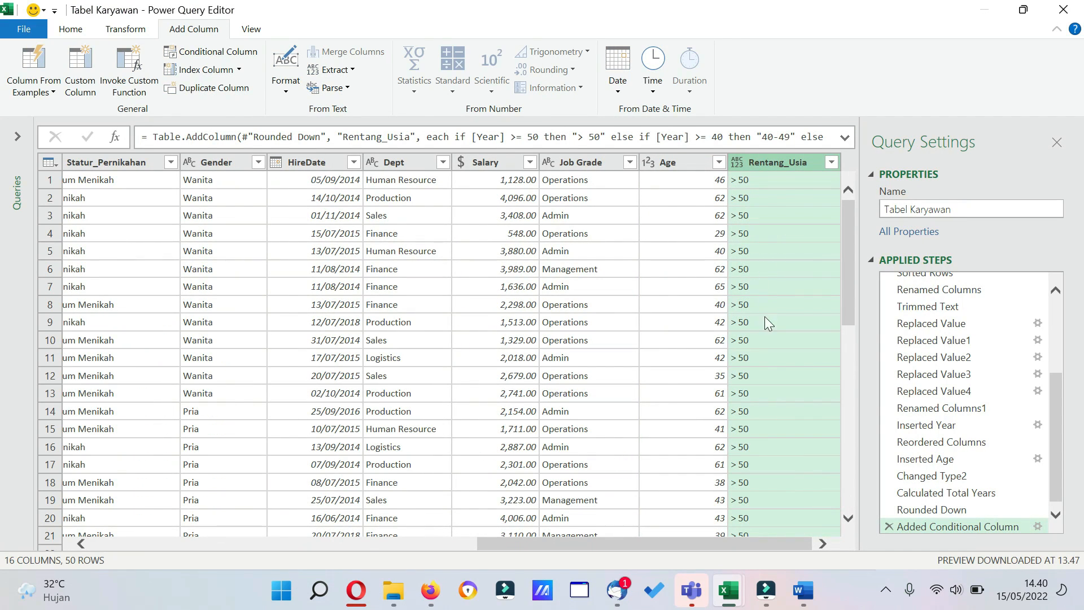
# Compare the Rentang_Usia value with the Age value in row 12.
pyautogui.click(766, 376)
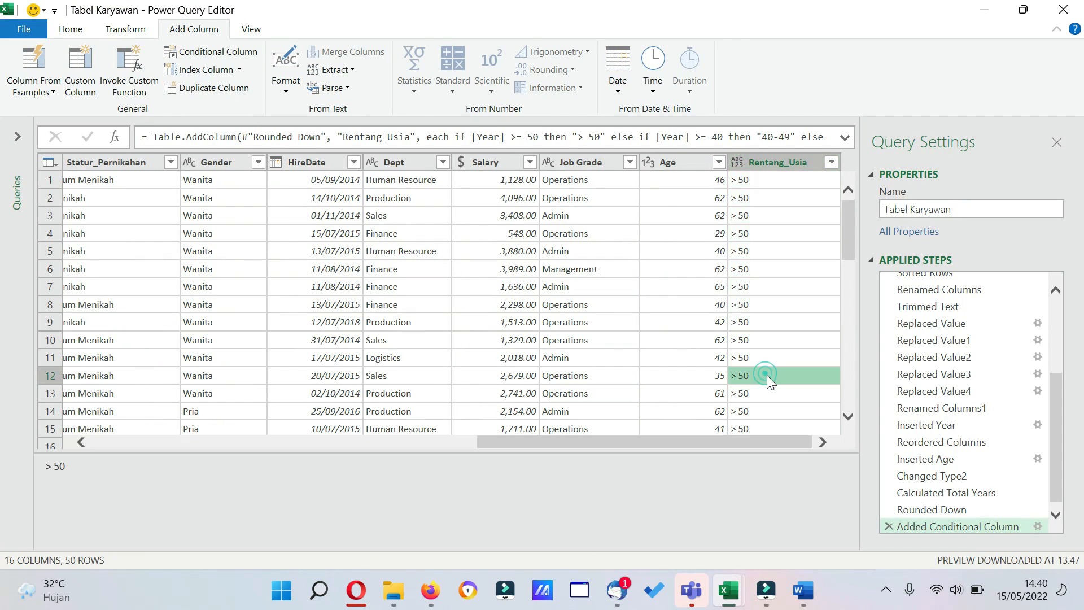
pyautogui.click(721, 375)
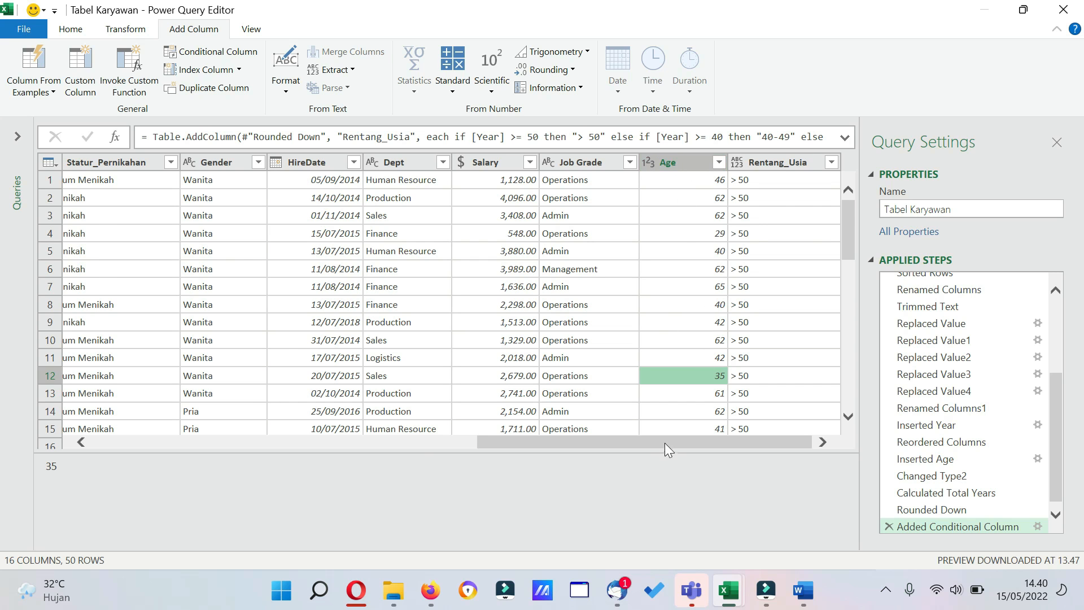
pyautogui.moveTo(665, 443); pyautogui.dragTo(698, 443)
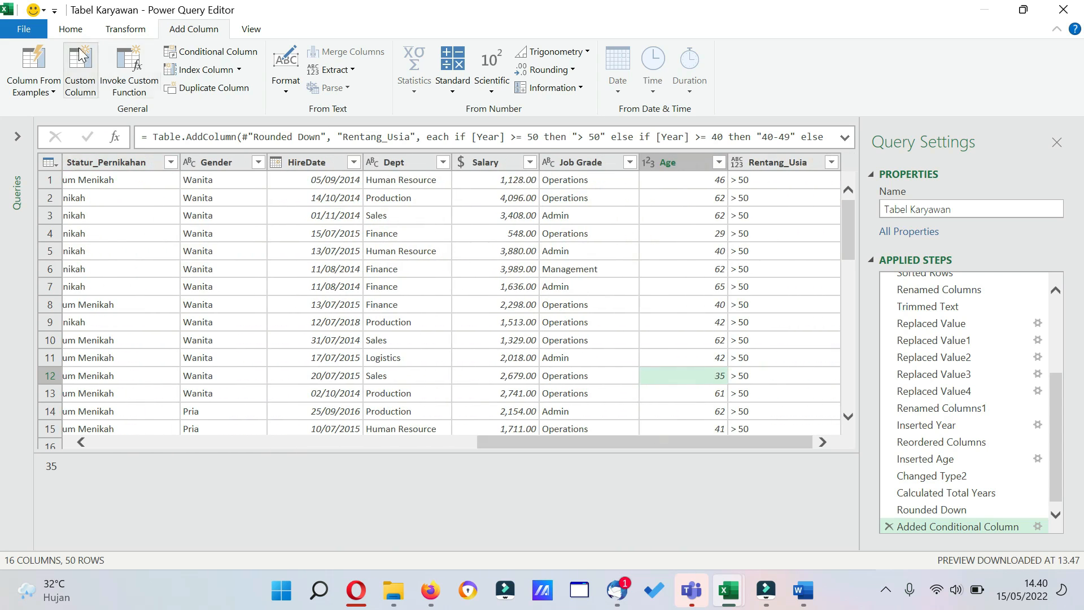
# Go to the Year column in the preview to inspect the values tested by the conditional column.
pyautogui.click(62, 30)
pyautogui.click(212, 92)
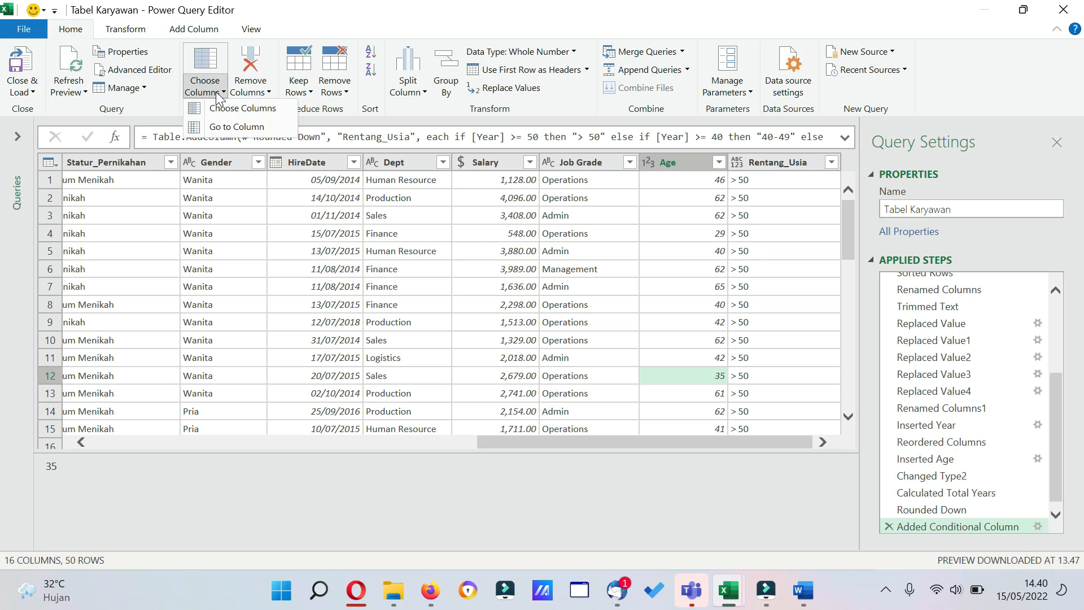
pyautogui.click(226, 127)
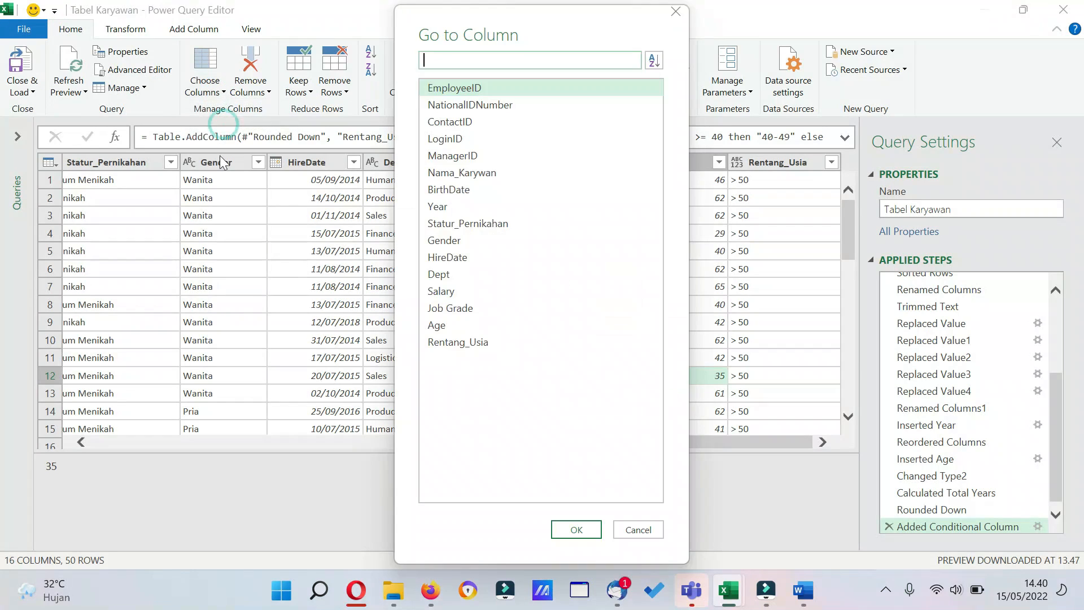
pyautogui.click(463, 190)
pyautogui.click(481, 210)
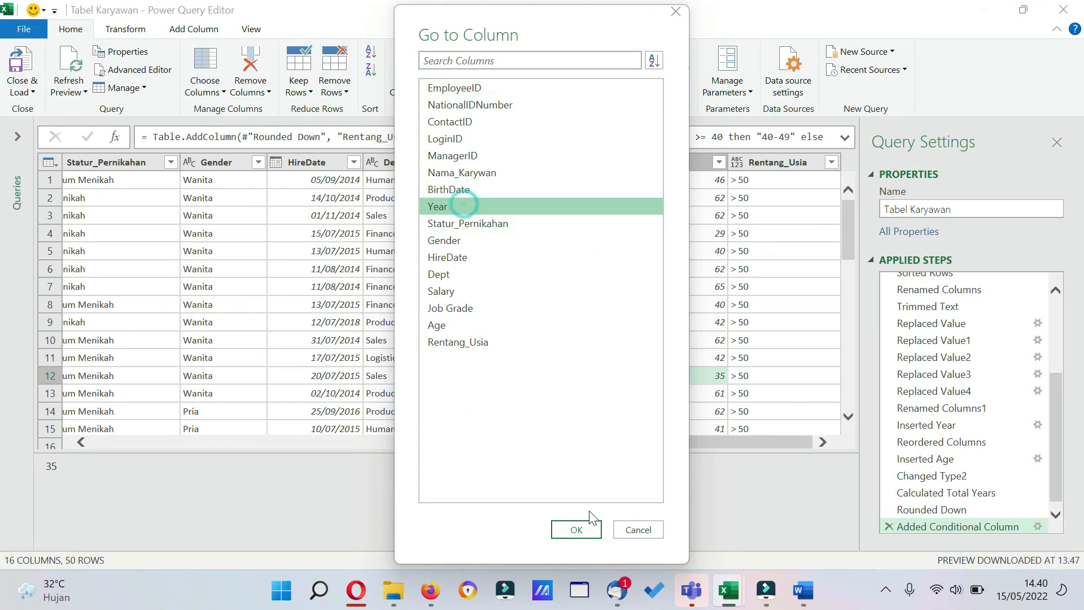
pyautogui.click(579, 529)
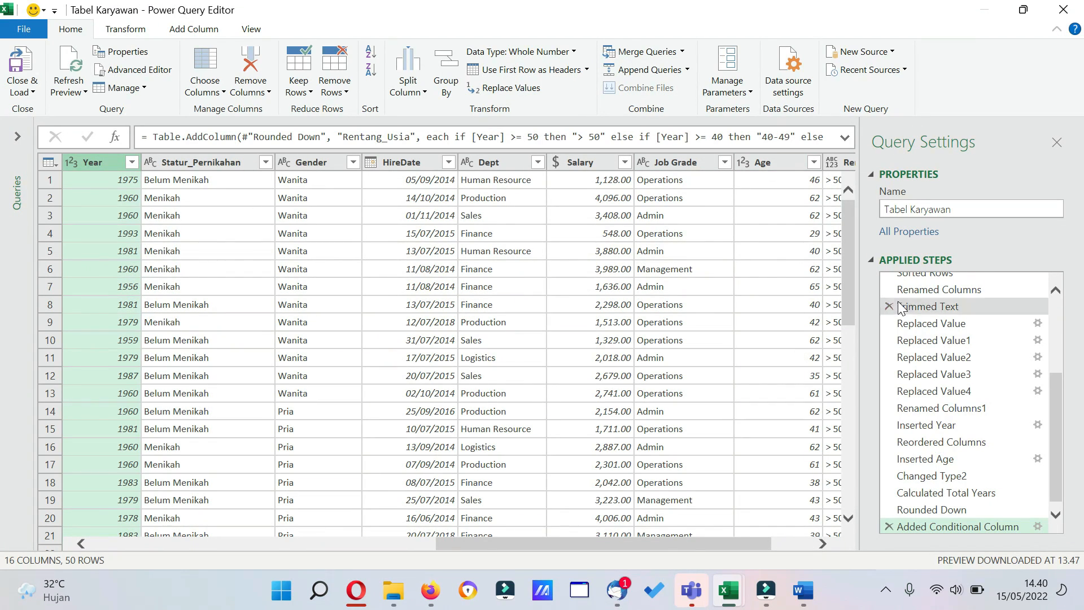
# Edit the Added Conditional Column step so that the If clause and all three Else If clauses test the Age column.
pyautogui.click(1055, 513)
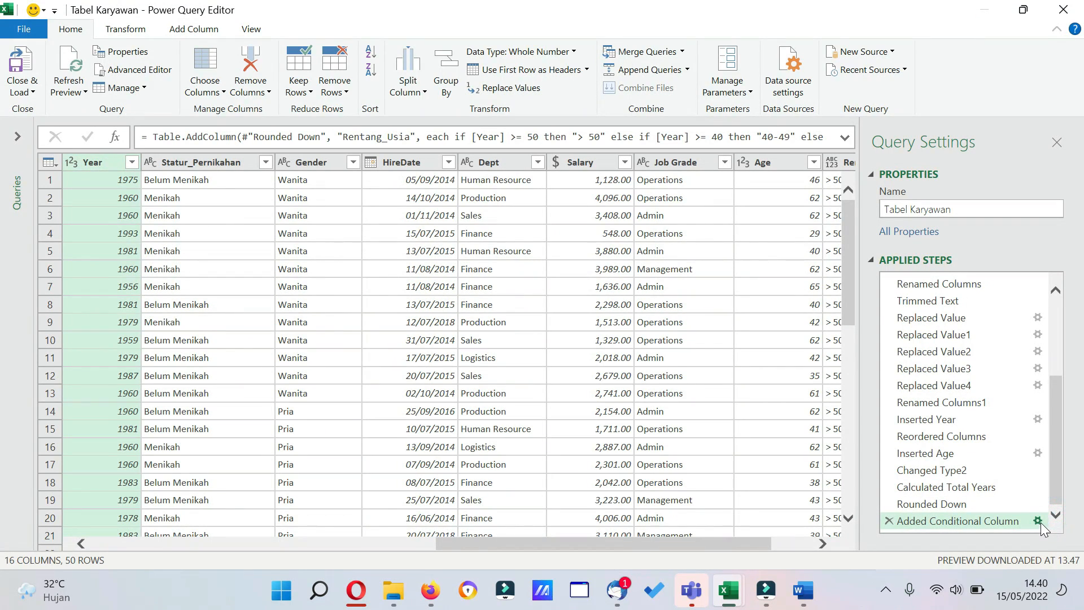
pyautogui.click(1040, 521)
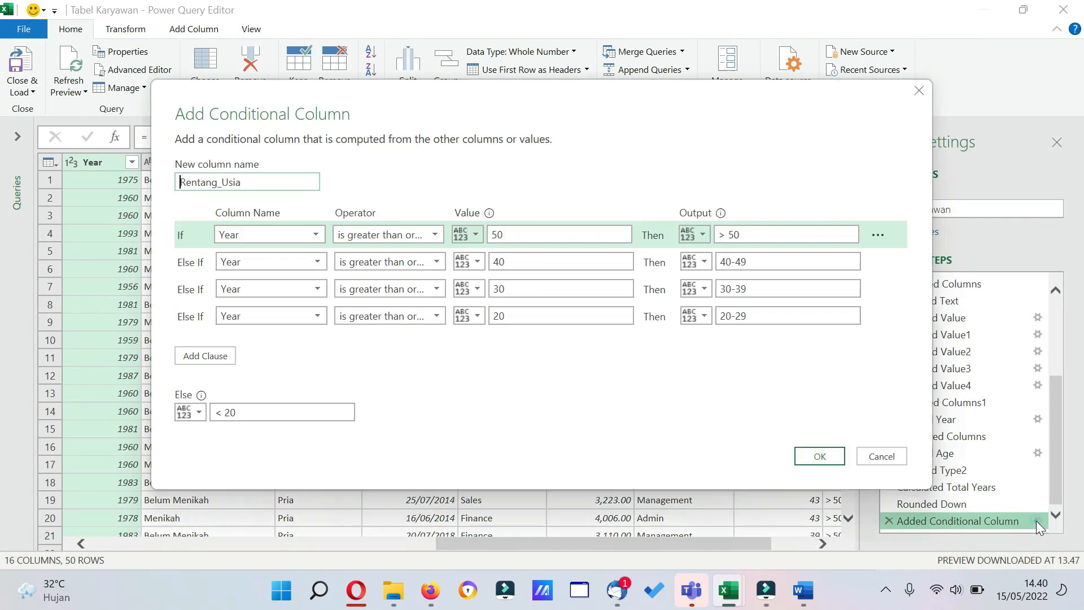
pyautogui.click(311, 235)
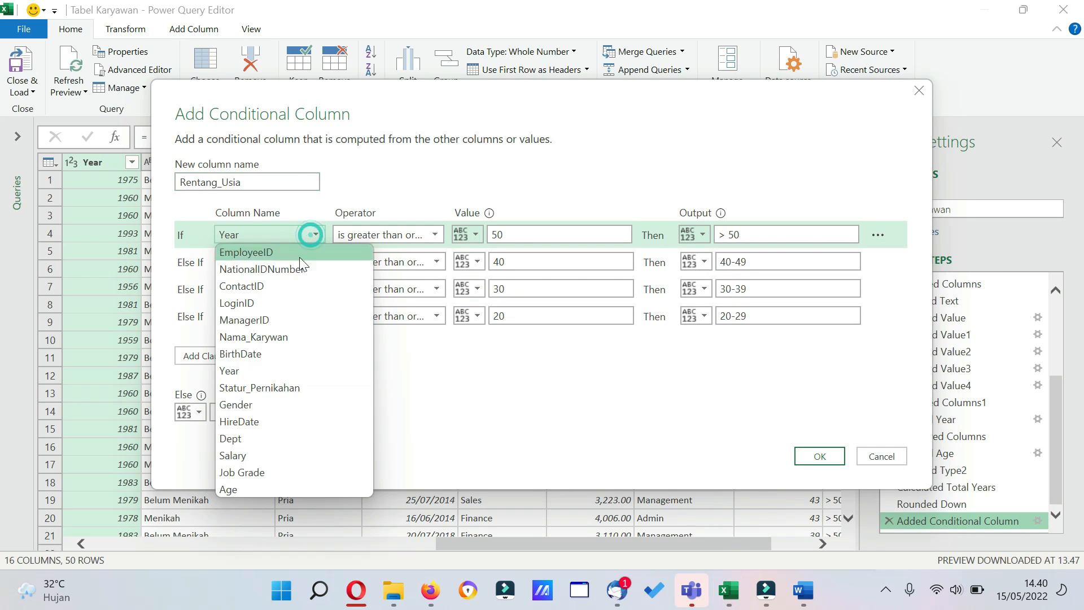
pyautogui.click(254, 488)
pyautogui.click(316, 261)
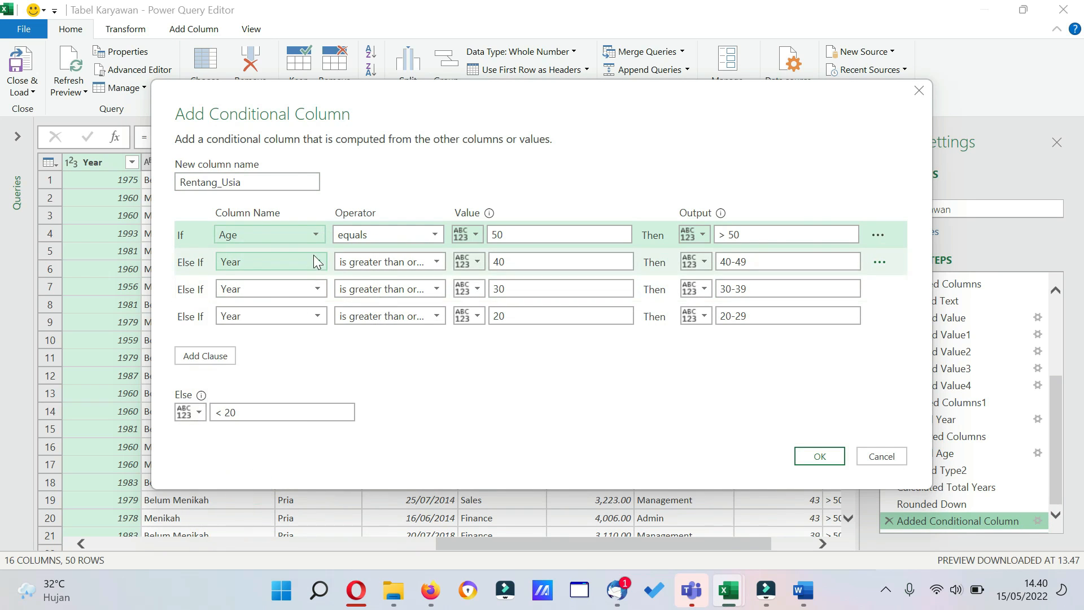
pyautogui.click(287, 514)
pyautogui.click(318, 290)
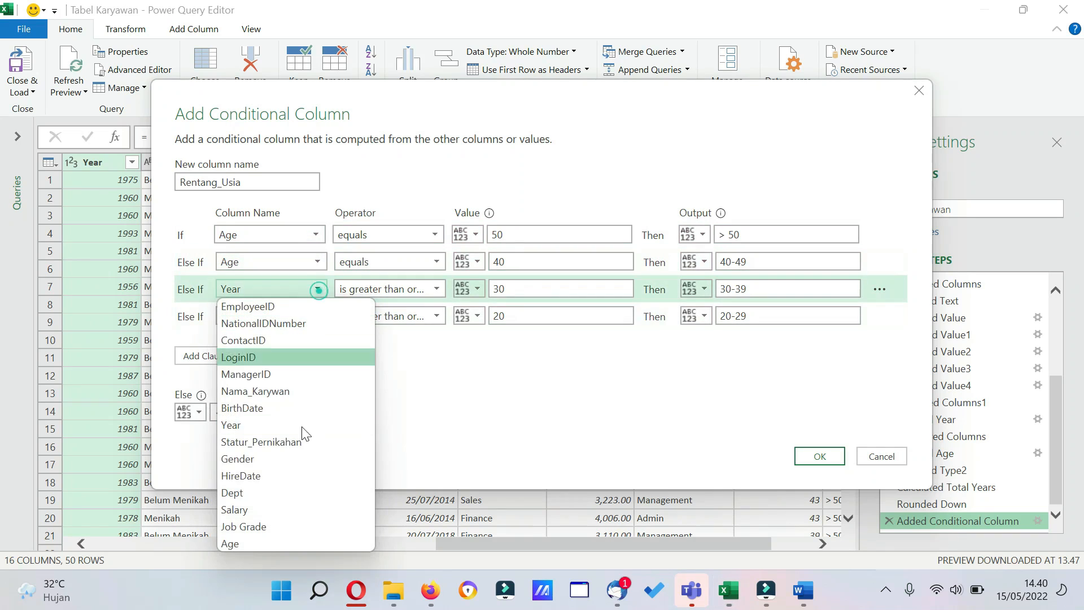
pyautogui.click(292, 544)
pyautogui.click(316, 316)
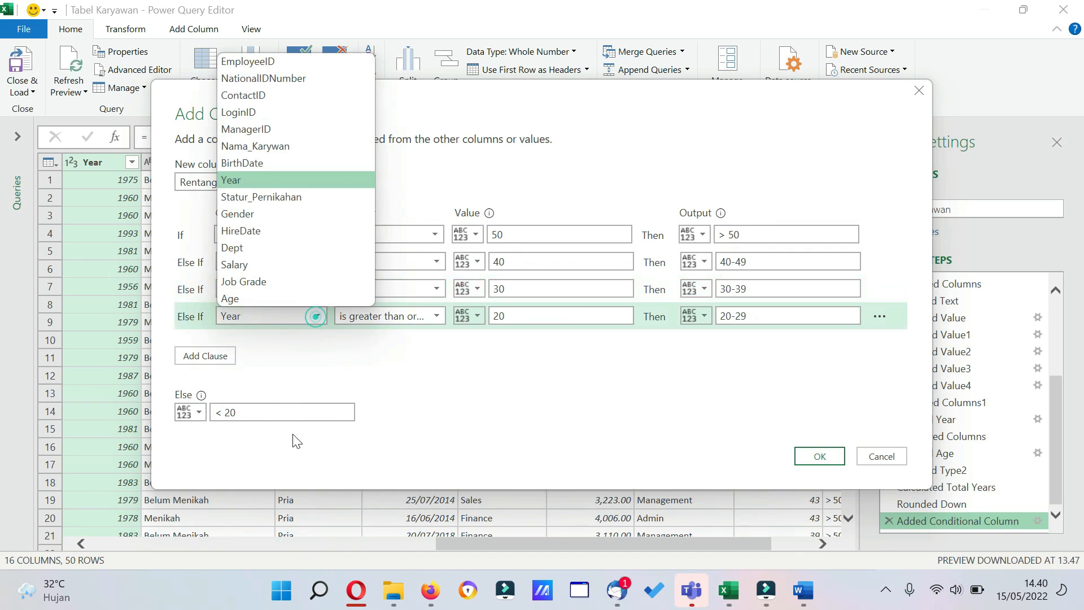
pyautogui.click(259, 297)
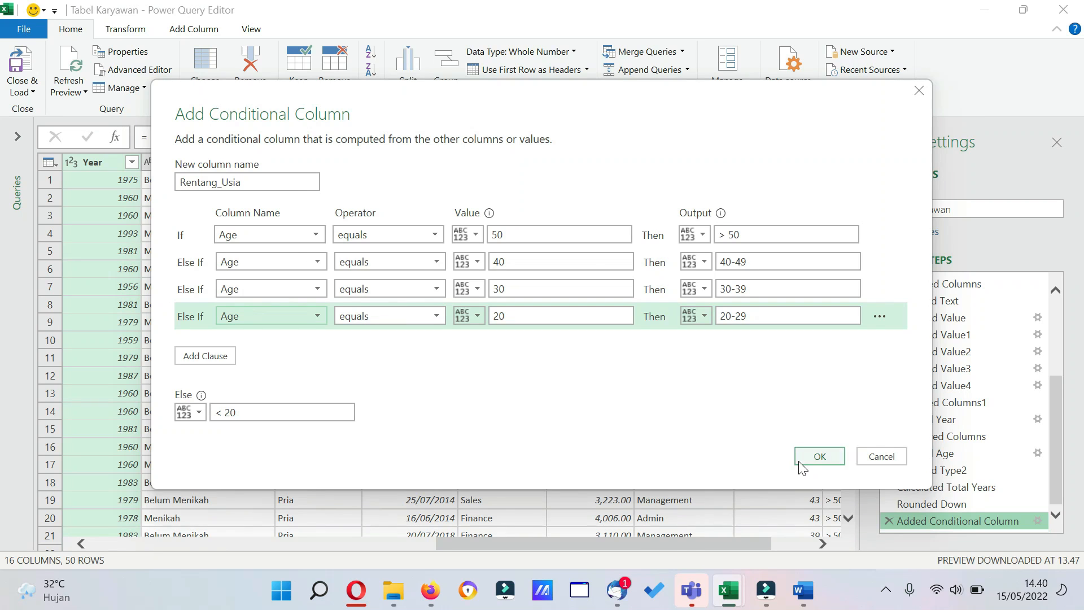
pyautogui.click(820, 456)
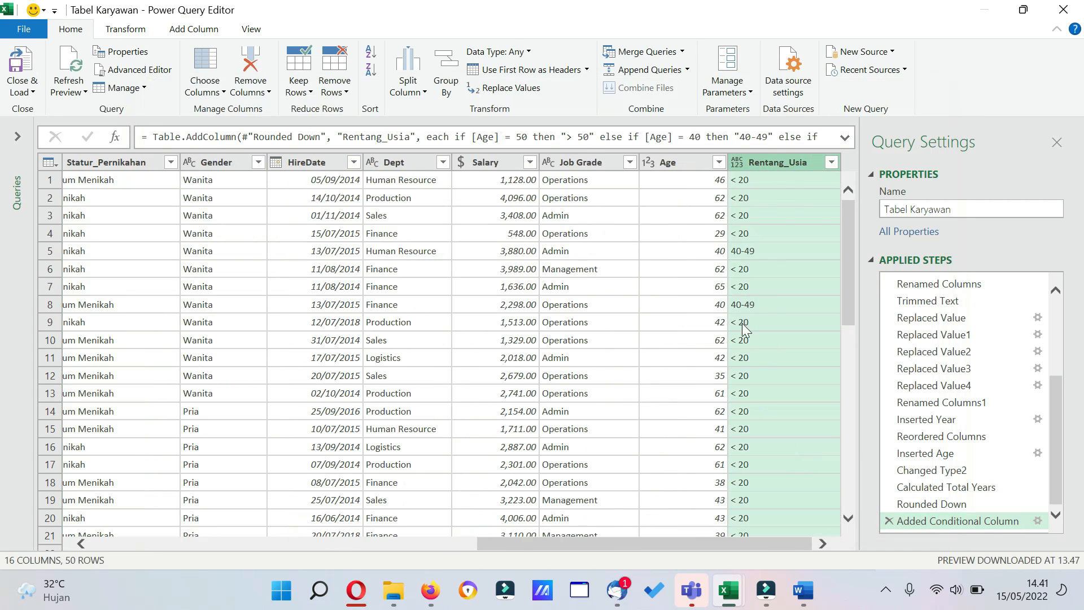
# Check the Rentang_Usia results against the Age values in several rows, including rows 5 and 7.
pyautogui.click(753, 362)
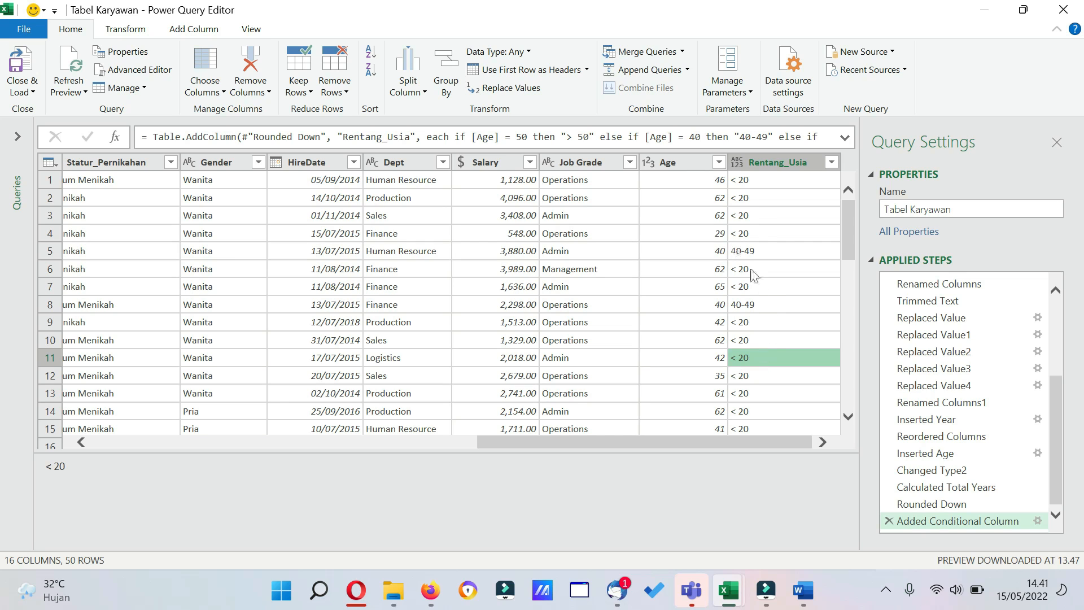
pyautogui.click(711, 254)
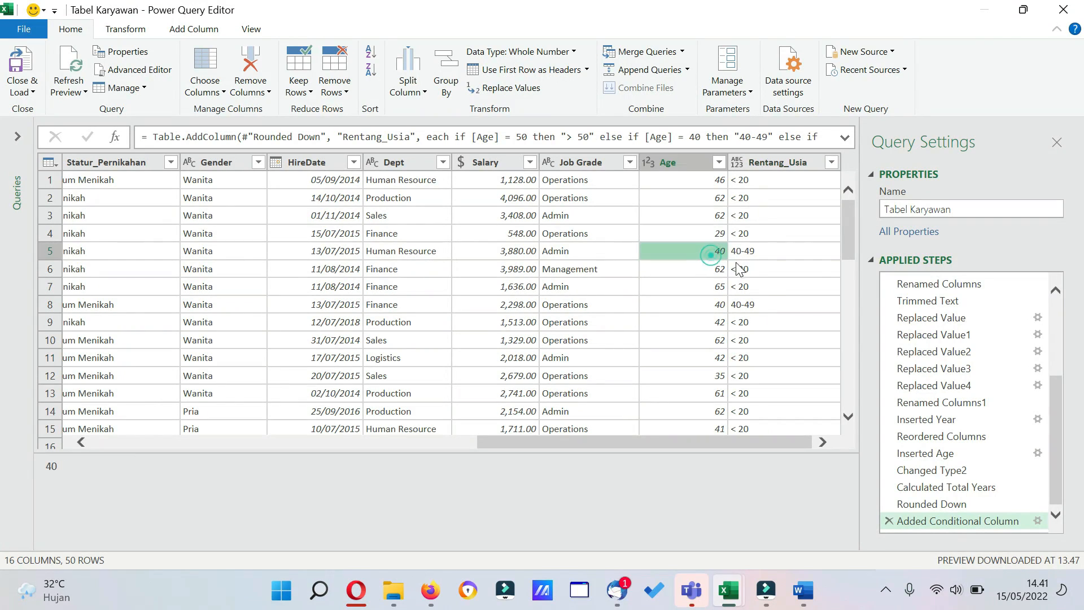
pyautogui.click(728, 291)
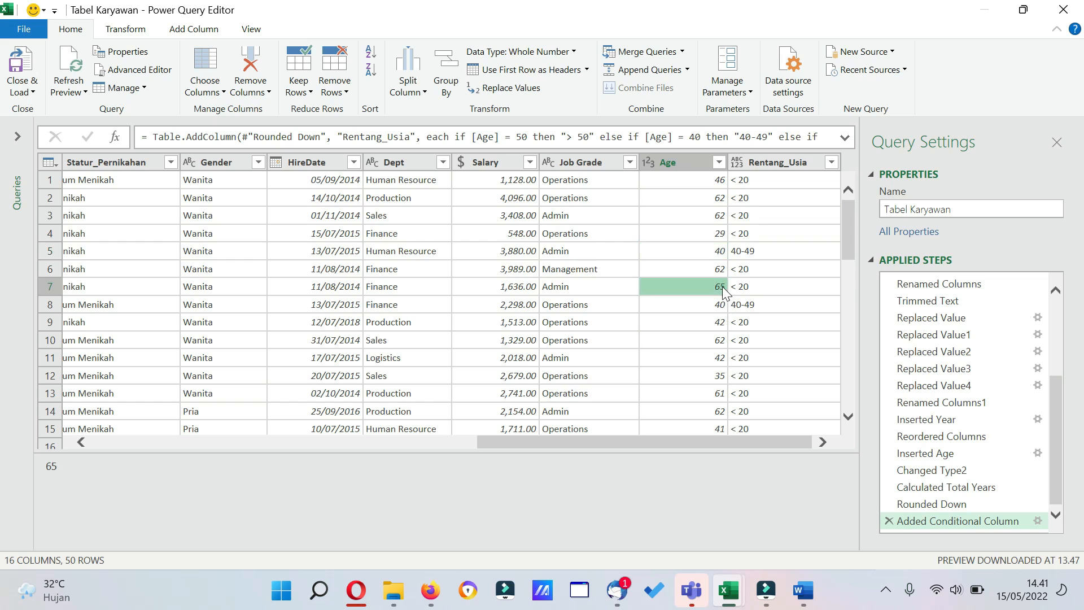
pyautogui.click(743, 286)
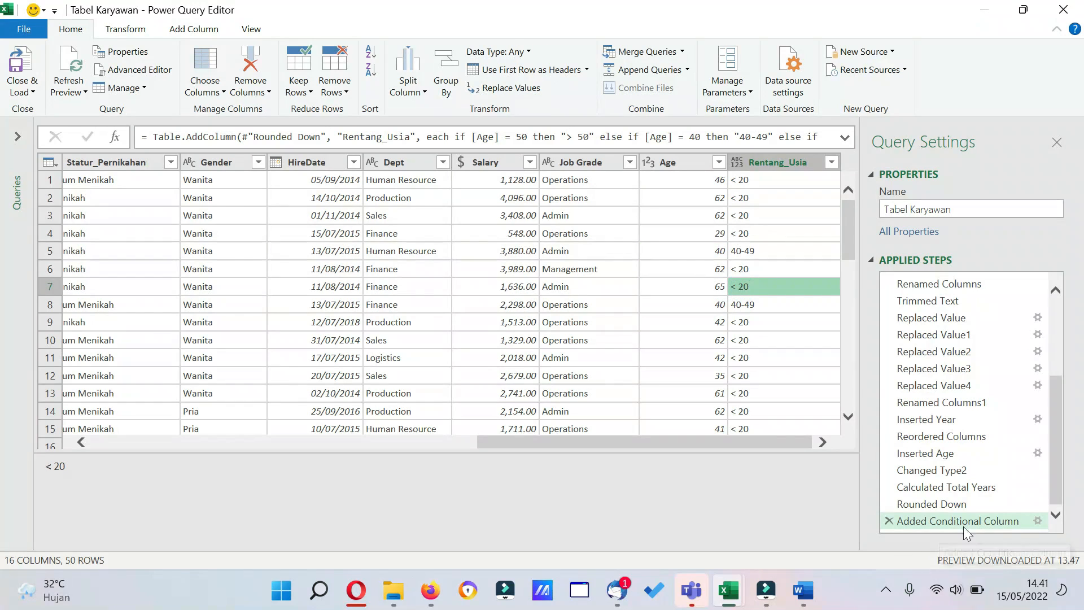
# Change the operator of all four clauses in the Rentang_Usia conditional column to is greater than or equal to.
pyautogui.click(1037, 521)
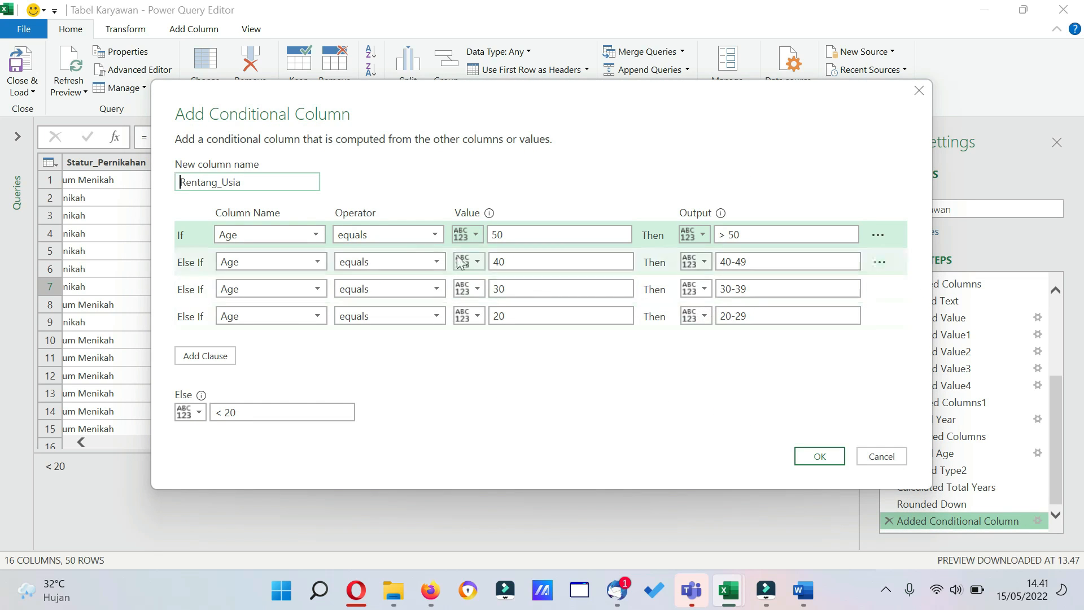
pyautogui.click(436, 235)
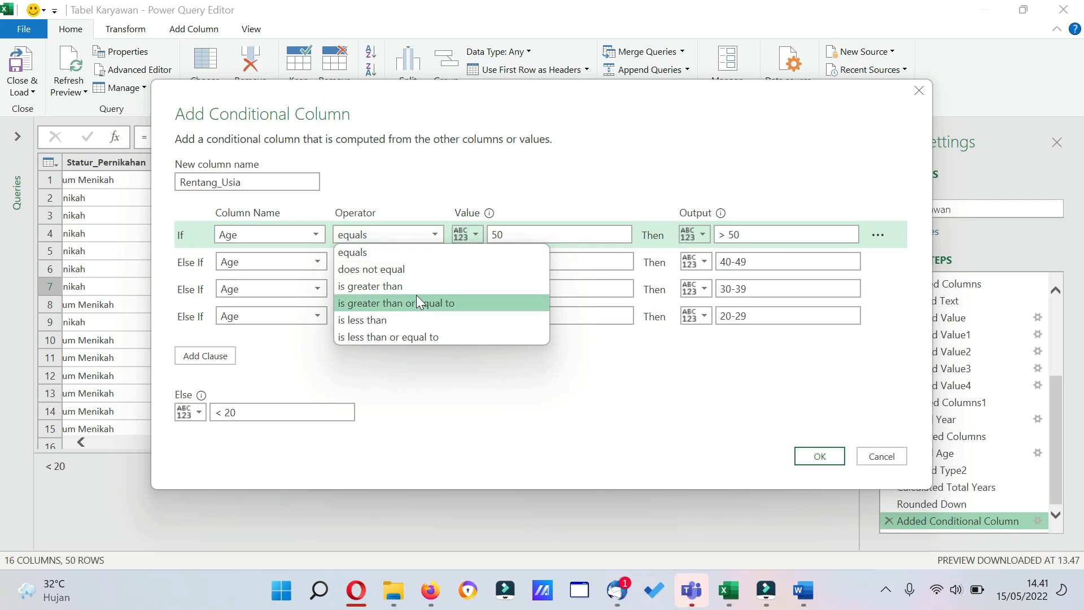
pyautogui.click(416, 296)
pyautogui.click(435, 262)
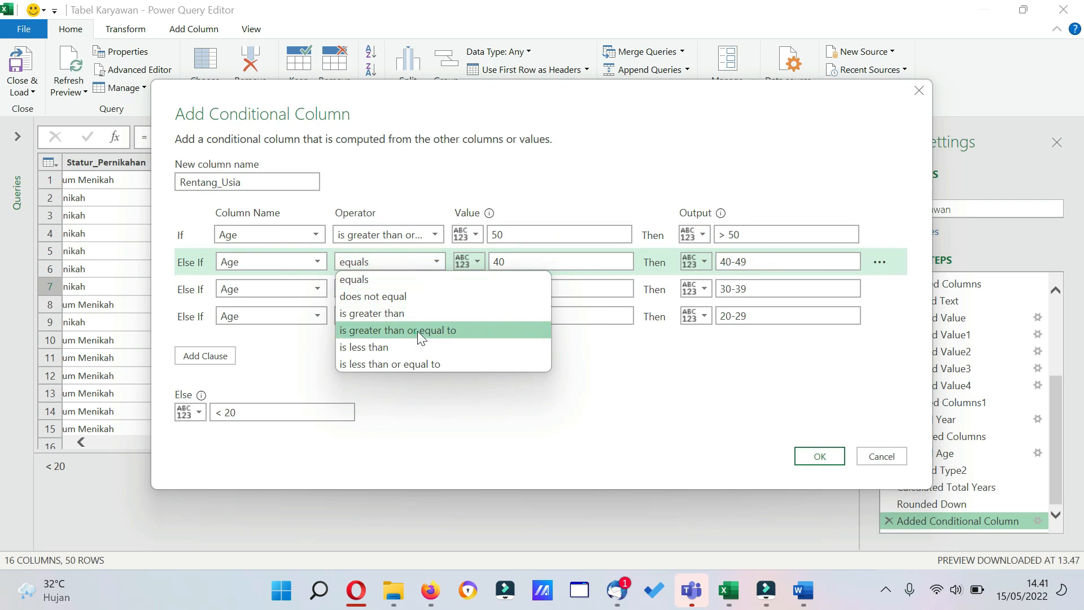
pyautogui.click(417, 331)
pyautogui.click(431, 291)
pyautogui.click(414, 357)
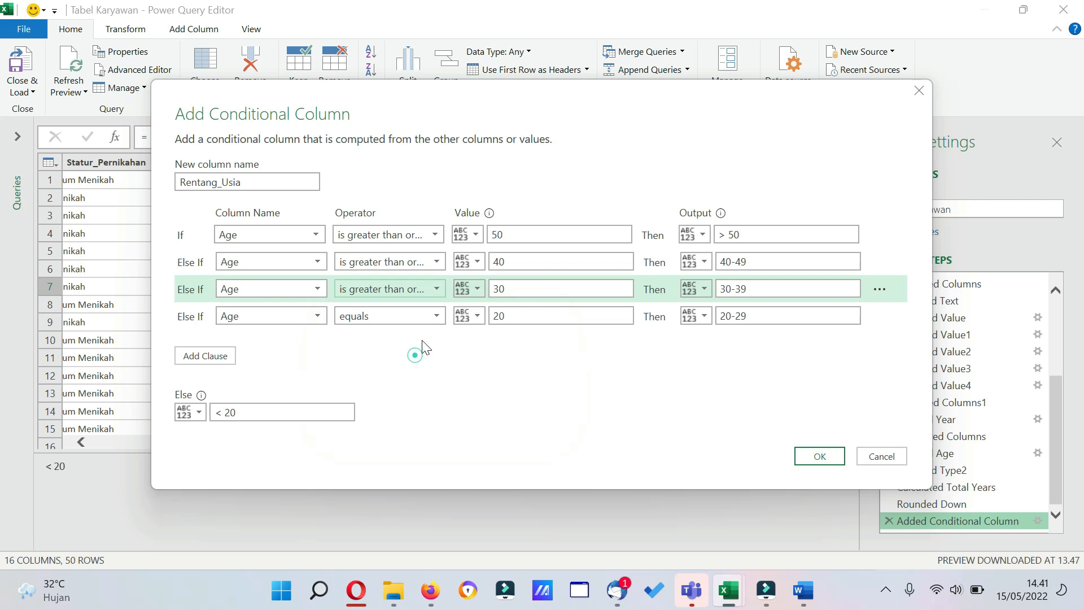
pyautogui.click(437, 316)
pyautogui.click(399, 382)
pyautogui.click(820, 456)
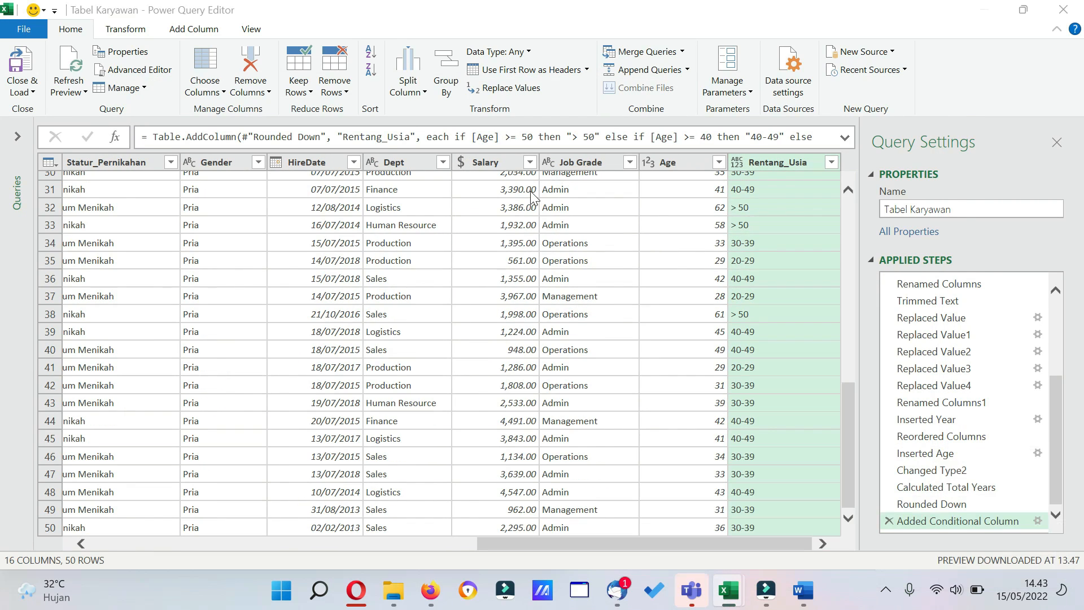
# Close and load the Tabel Karyawan query into the worksheet, and dismiss the Queries & Connections pane.
pyautogui.click(29, 91)
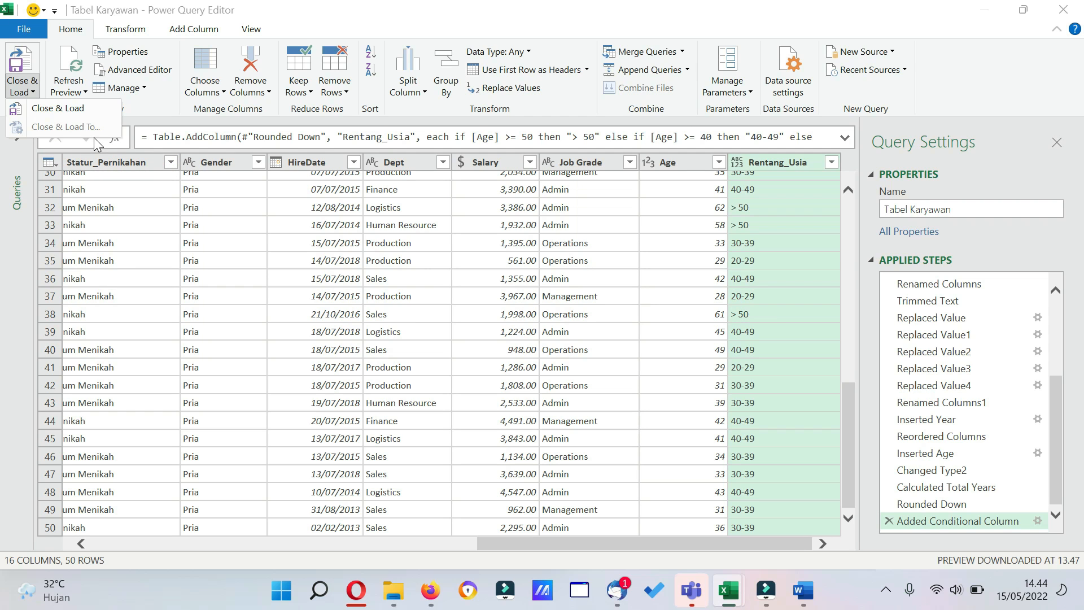
pyautogui.click(72, 110)
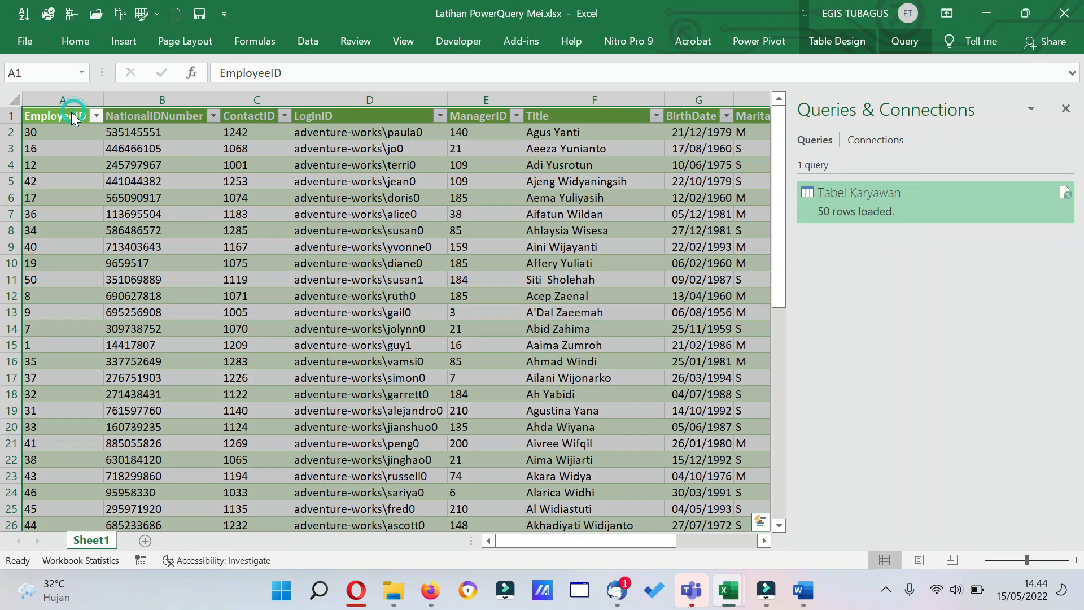
pyautogui.click(1065, 109)
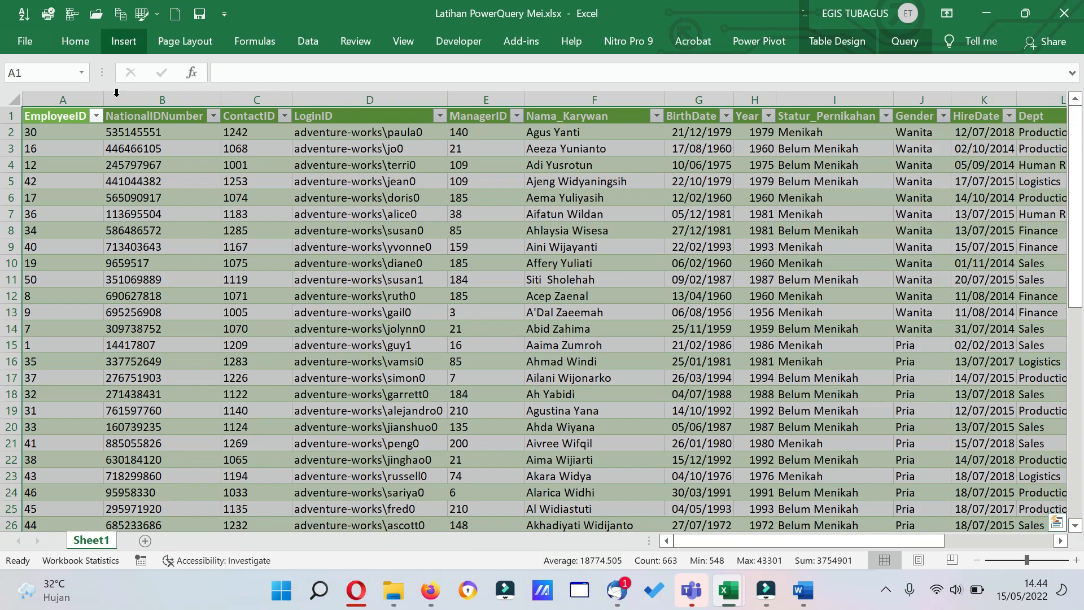
# Review the Age and Rentang_Usia columns of the loaded table on Sheet1.
pyautogui.click(410, 220)
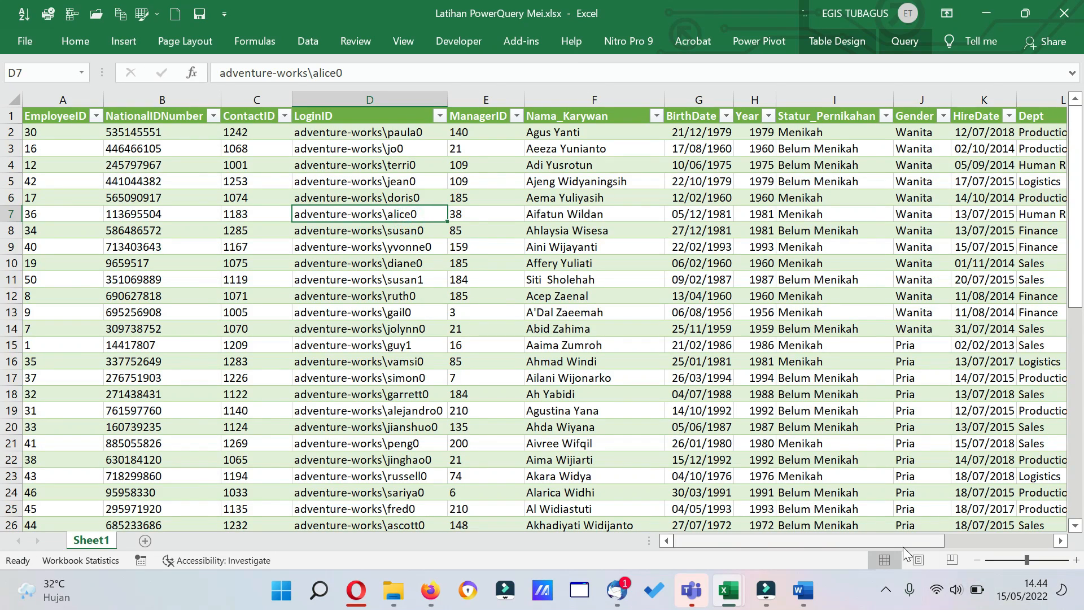
pyautogui.moveTo(904, 544); pyautogui.dragTo(1011, 537)
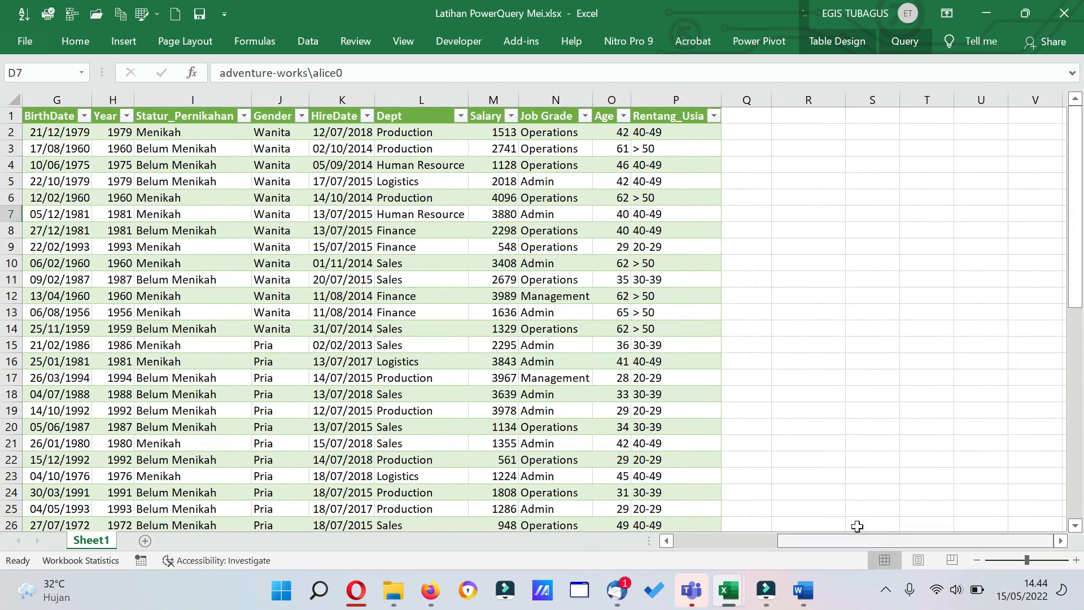
pyautogui.click(619, 297)
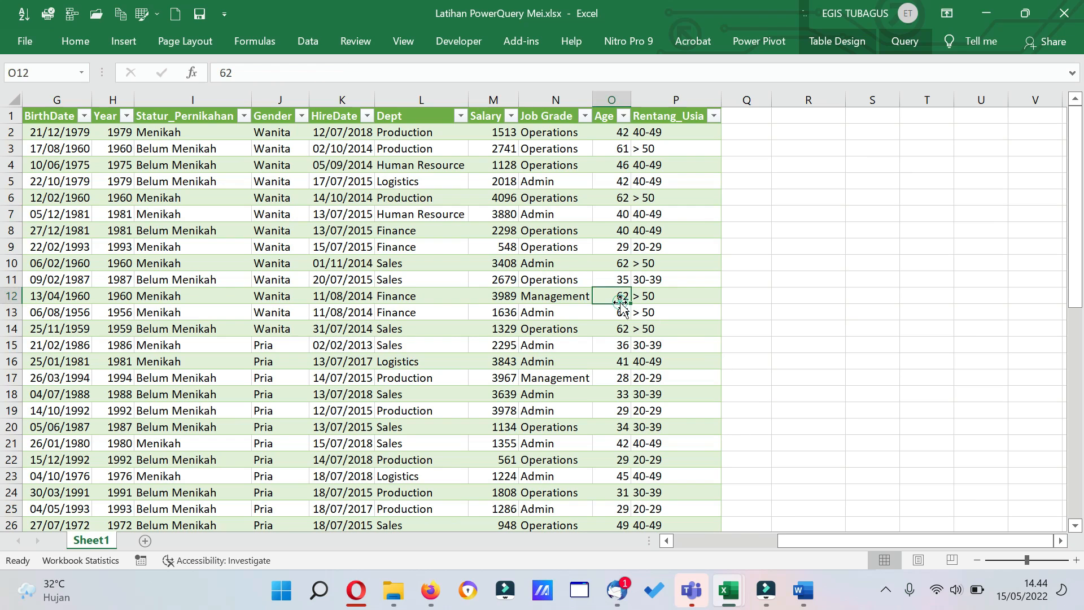
# Load the Tabel Karyawan query as a PivotTable Report at A1 of the existing worksheet, accepting deletion of the loaded table.
pyautogui.click(469, 205)
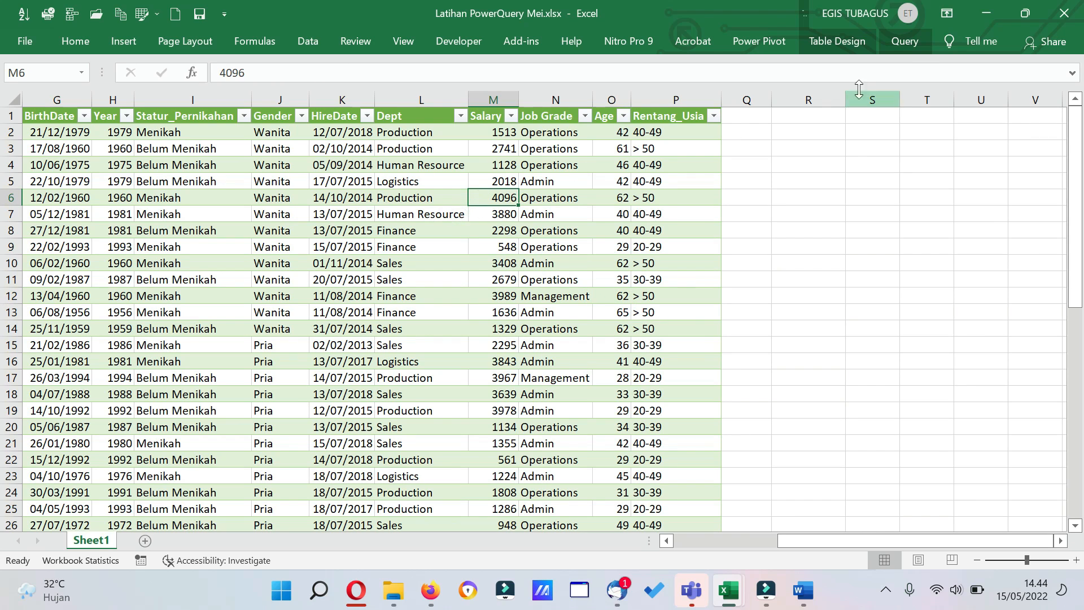
pyautogui.click(909, 43)
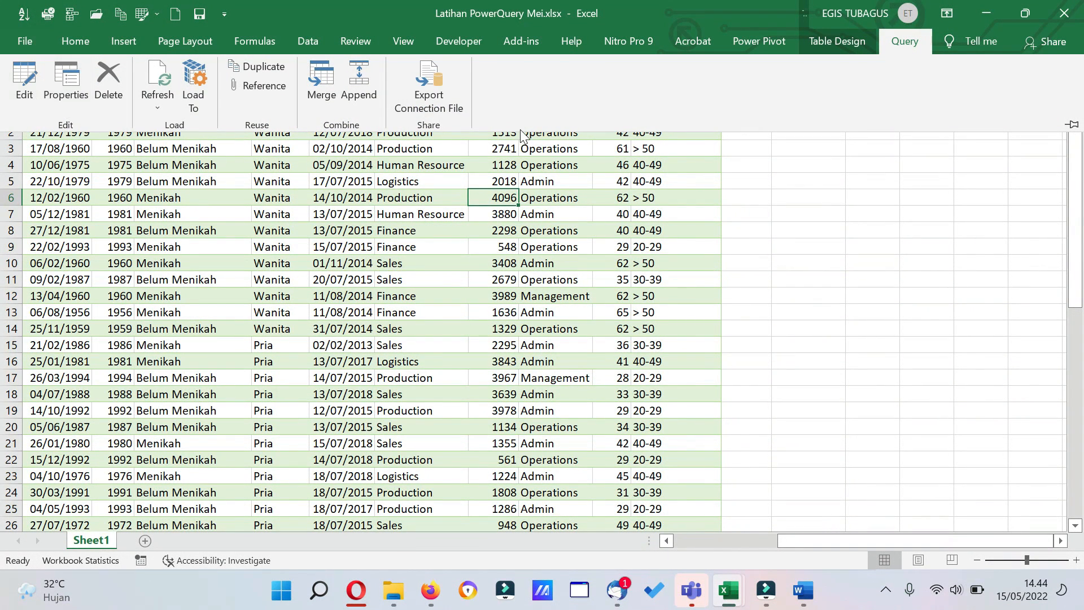
pyautogui.click(314, 41)
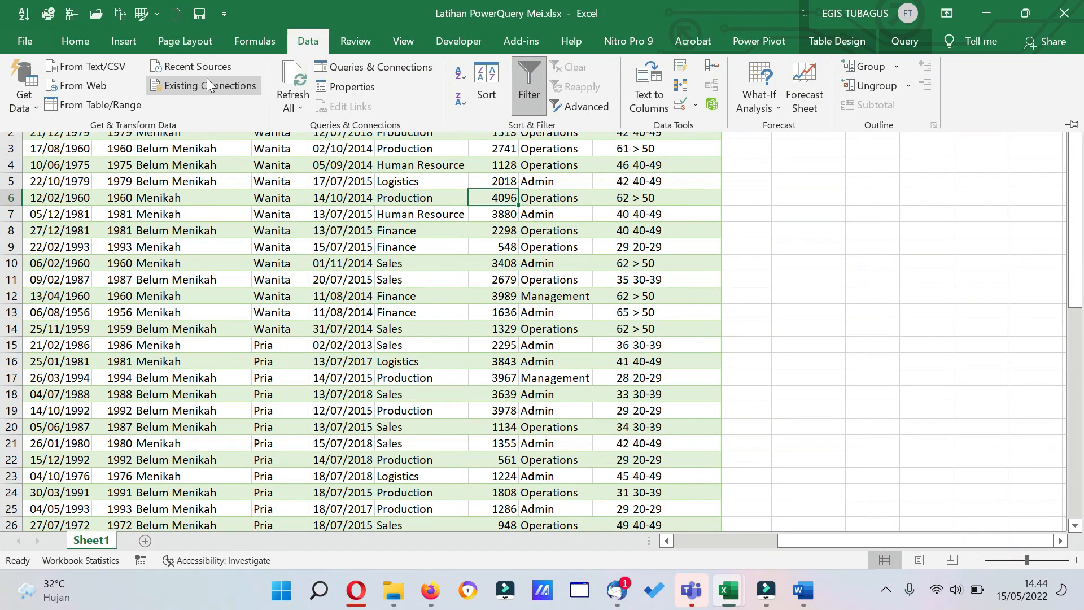
pyautogui.click(351, 69)
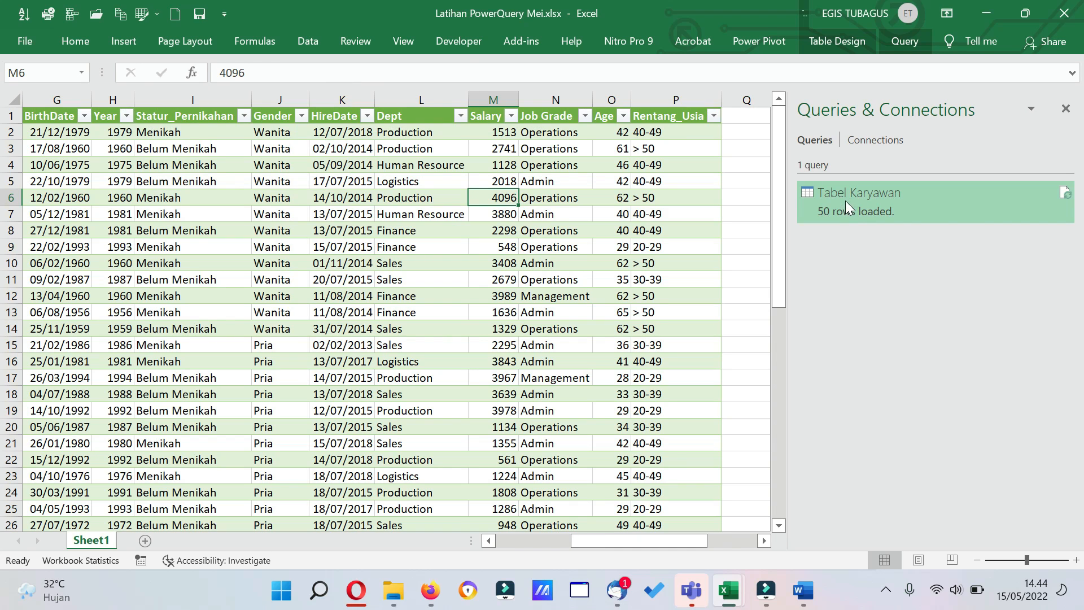
pyautogui.rightClick(846, 201)
pyautogui.click(926, 320)
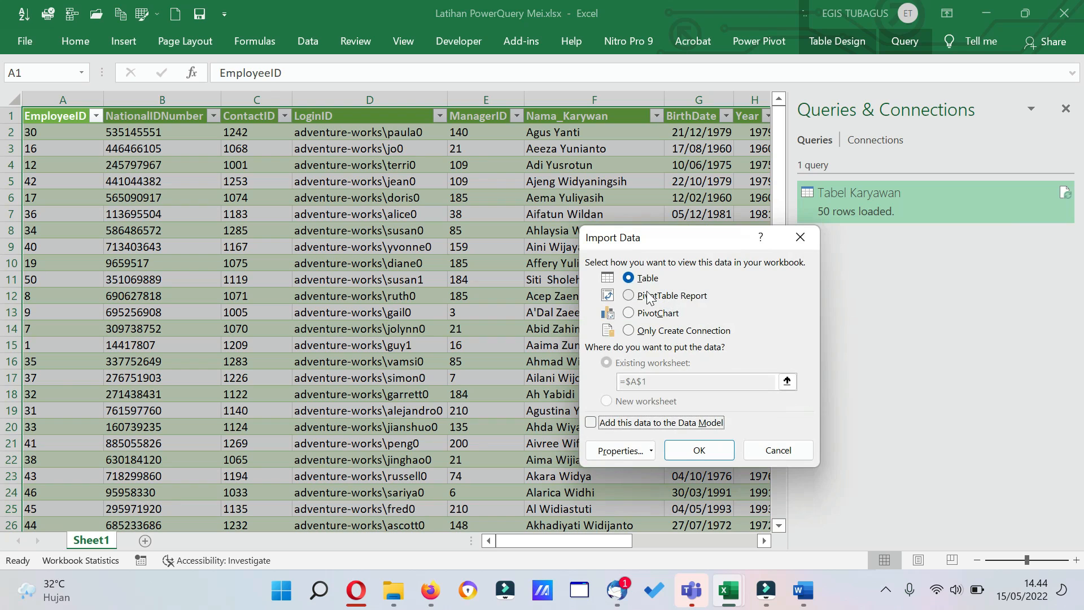
pyautogui.click(633, 298)
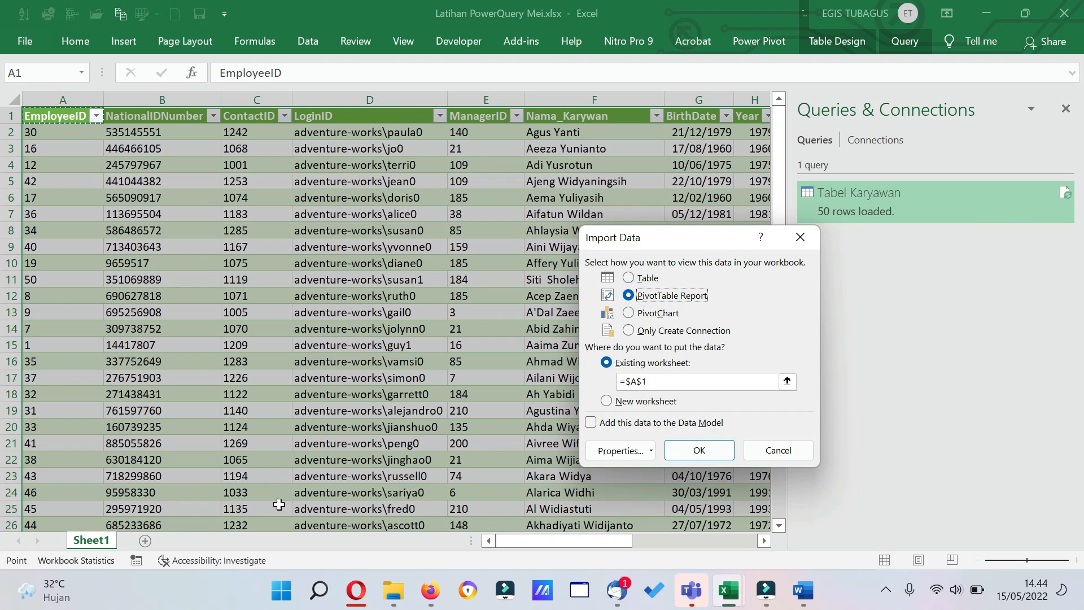
pyautogui.click(680, 453)
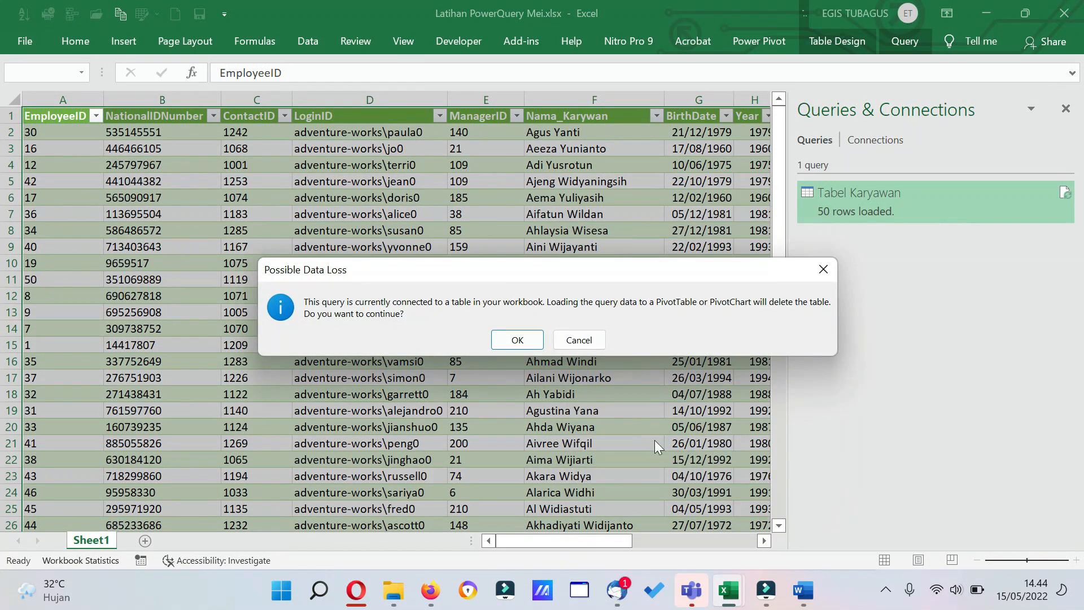
pyautogui.click(524, 344)
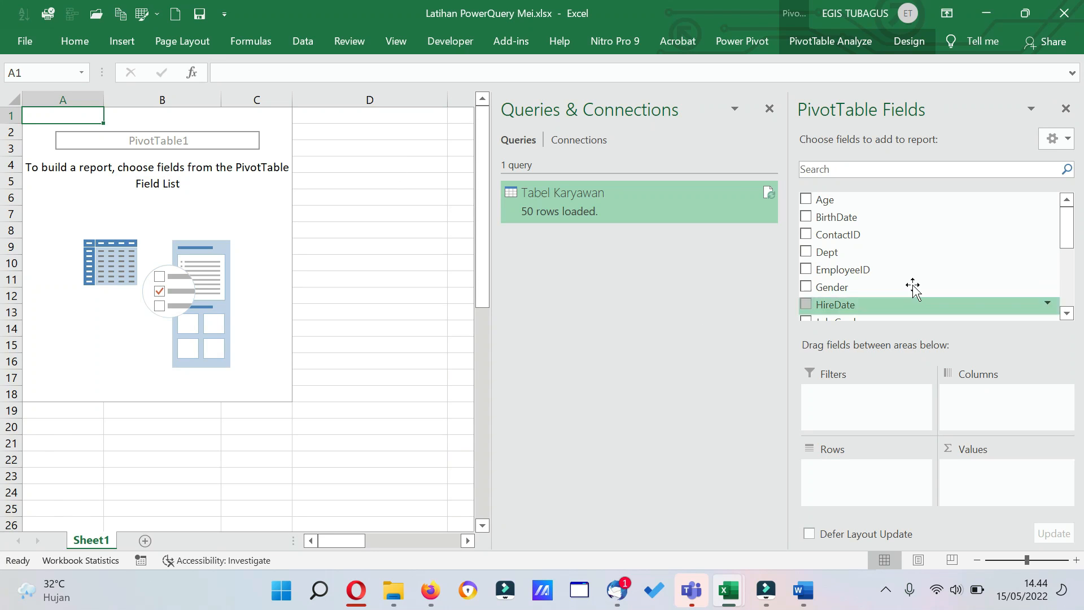
# Build the PivotTable with Gender in the rows and a count of ContactID as values.
pyautogui.moveTo(844, 287); pyautogui.dragTo(886, 493)
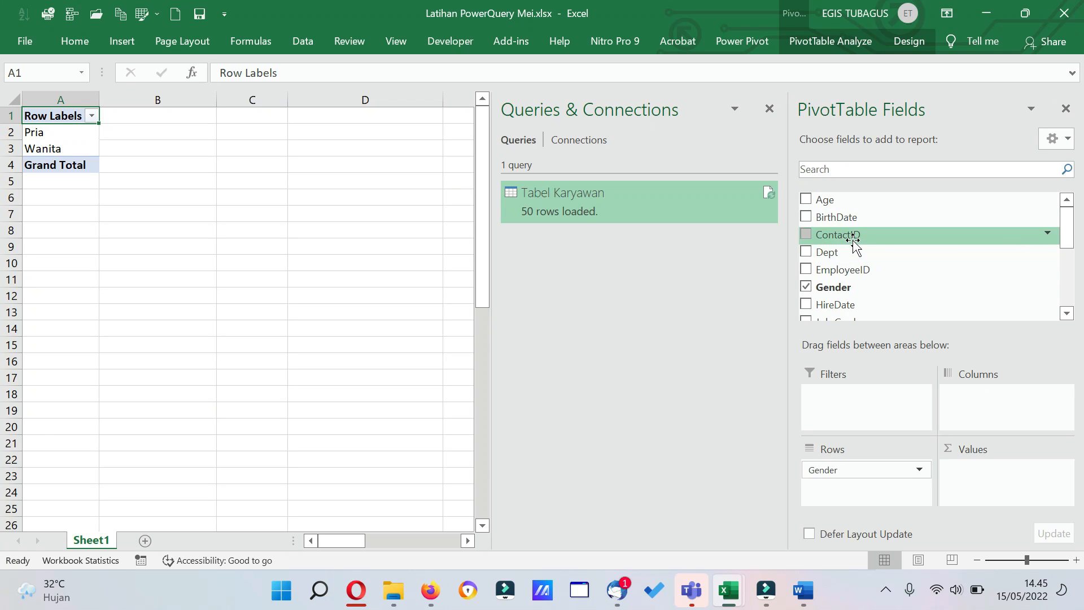
pyautogui.moveTo(853, 237); pyautogui.dragTo(1007, 491)
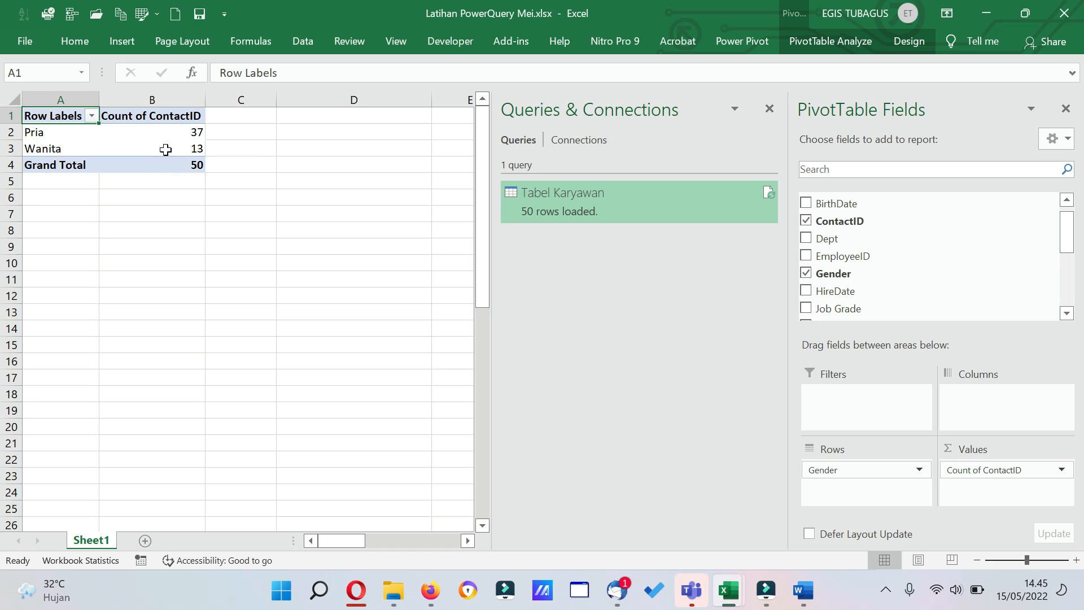
pyautogui.moveTo(172, 152)
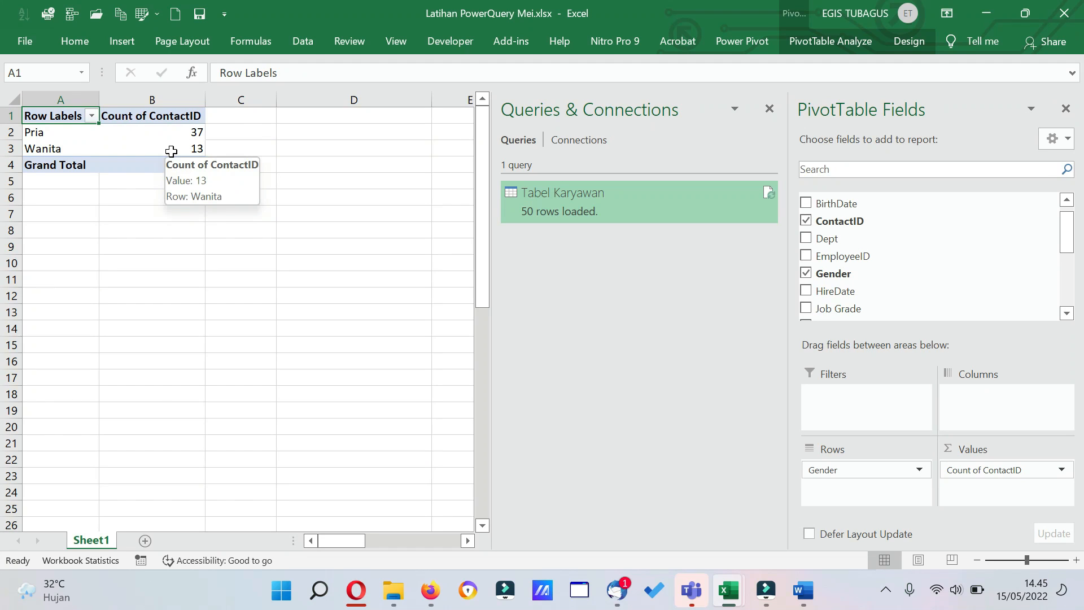
# Reload the Tabel Karyawan query as a PivotChart at A1, with Gender on the axis and a count of ContactID as values.
pyautogui.rightClick(639, 206)
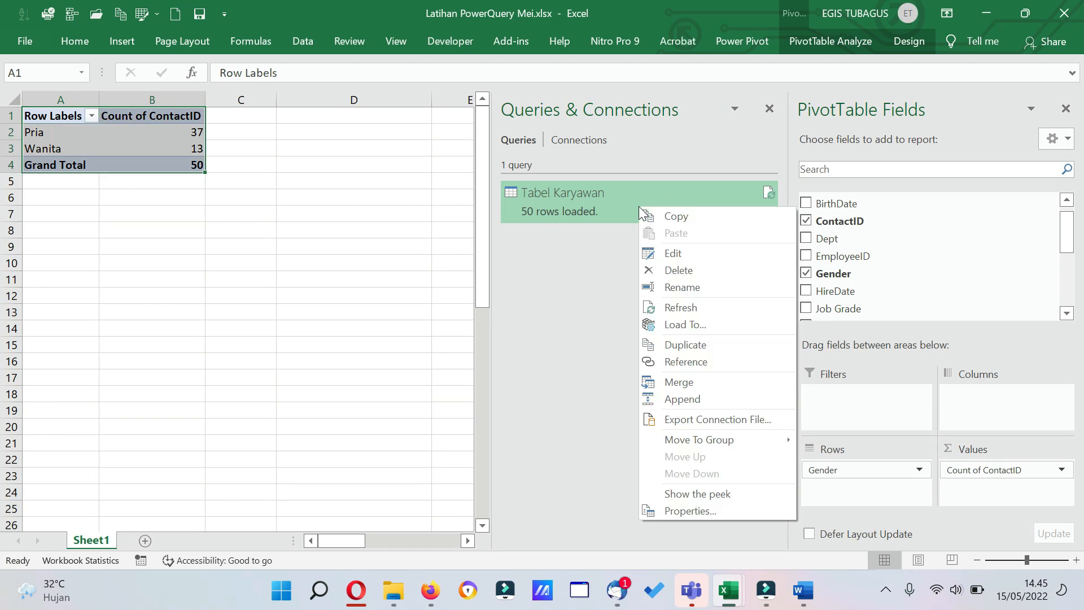
pyautogui.click(708, 323)
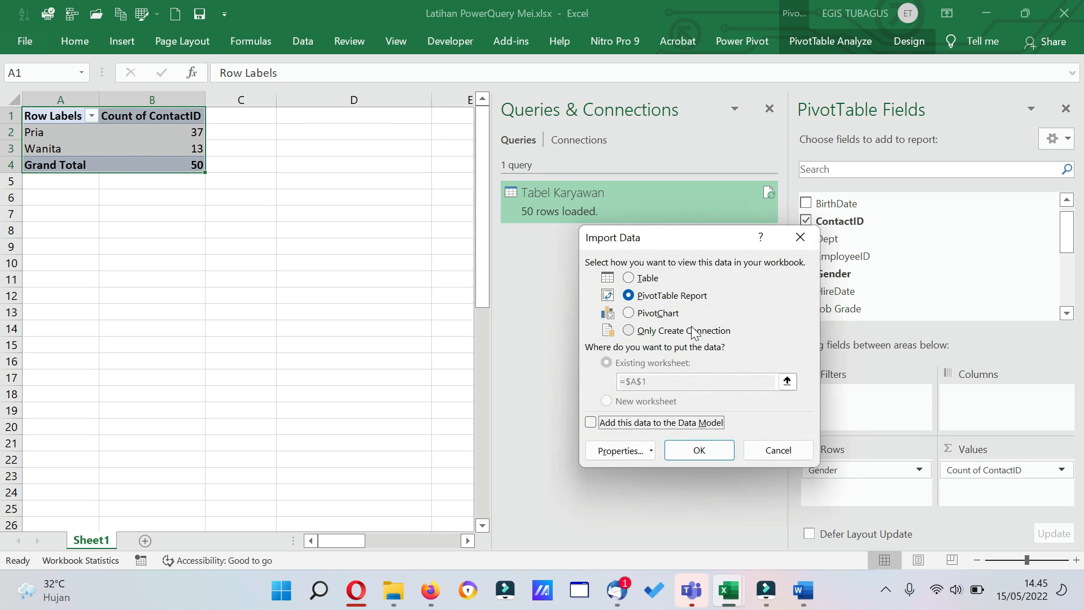
pyautogui.click(633, 317)
pyautogui.click(698, 449)
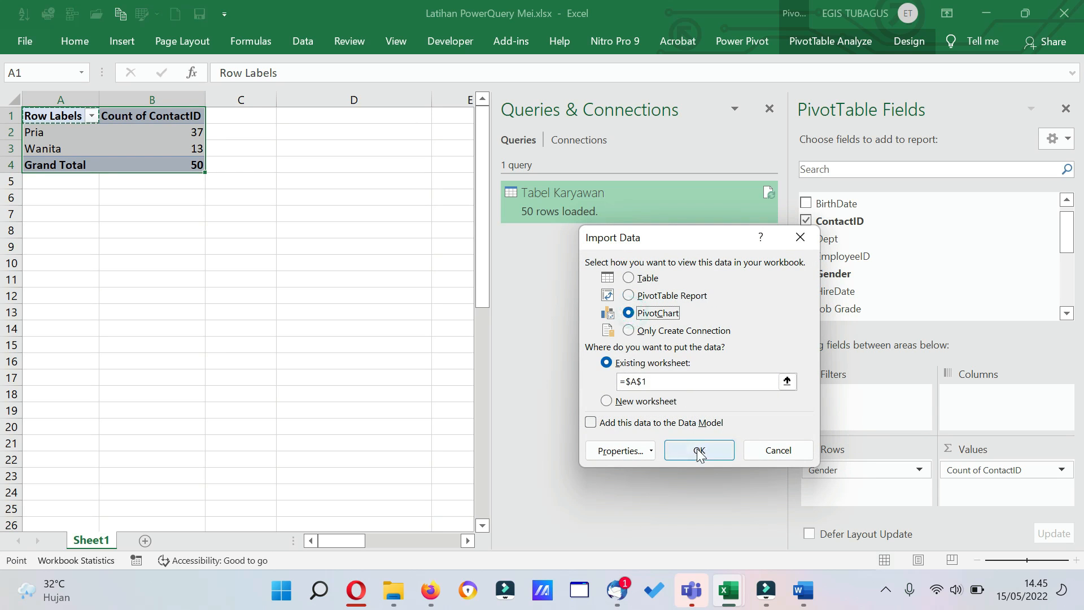
pyautogui.click(516, 344)
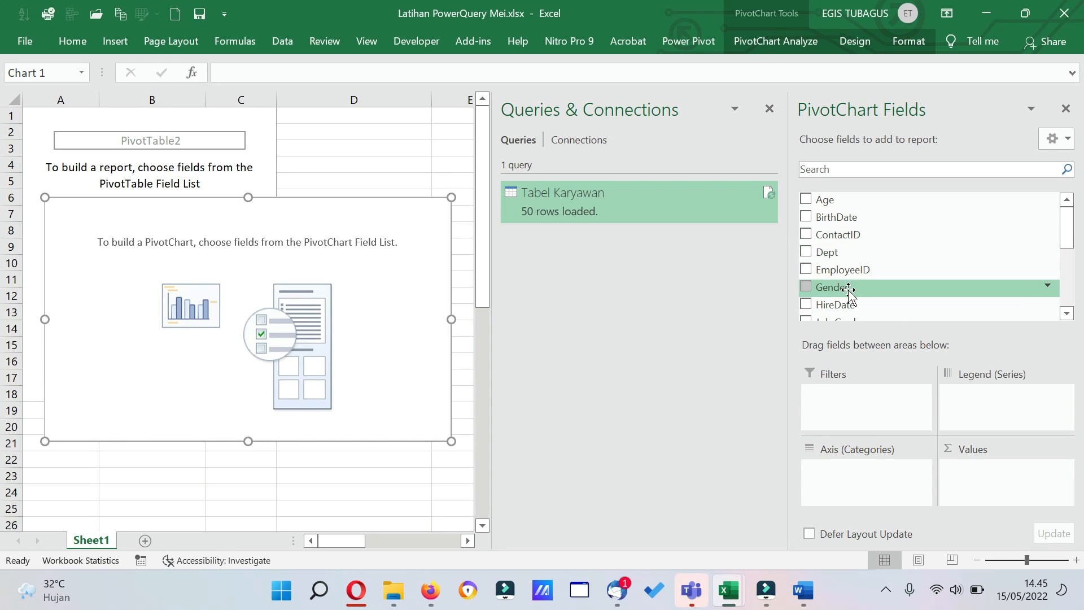
pyautogui.moveTo(849, 288); pyautogui.dragTo(891, 490)
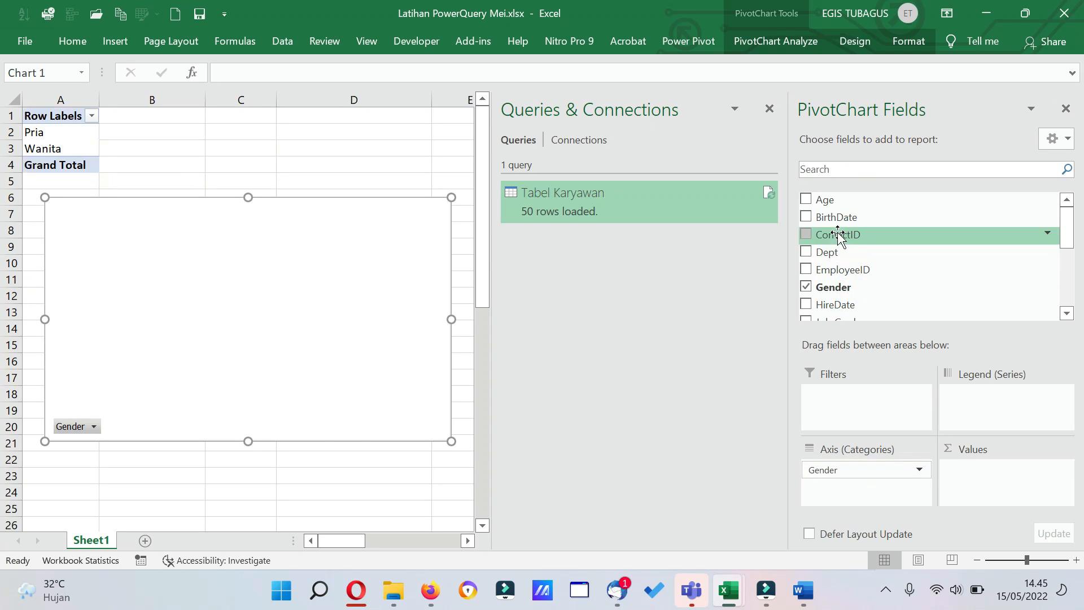
pyautogui.moveTo(839, 236); pyautogui.dragTo(994, 480)
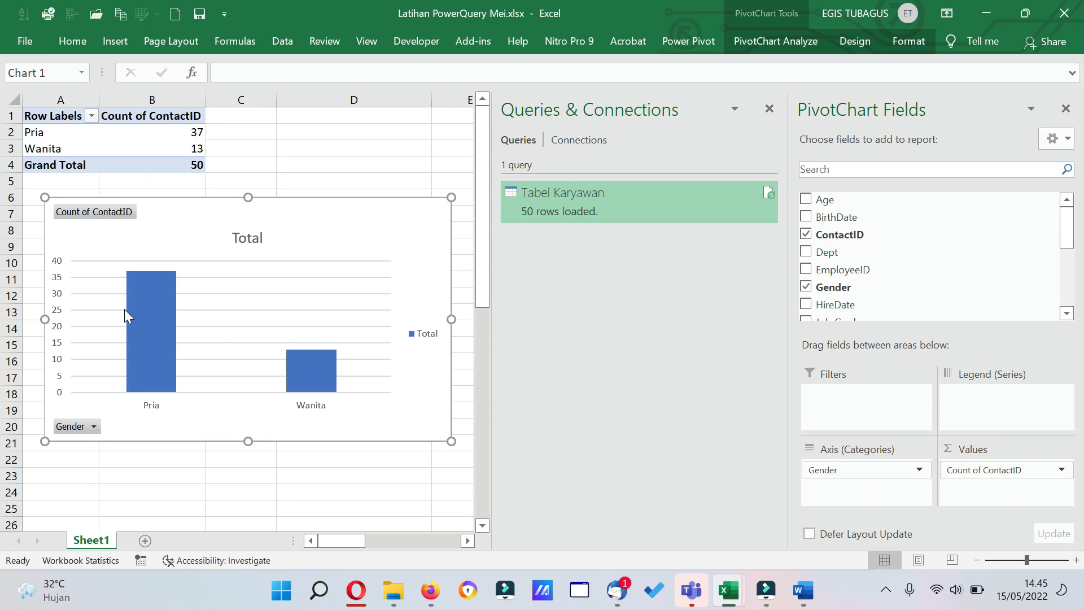
# Load the Tabel Karyawan query back as a Table at A1 of the existing worksheet, accepting the possible data loss.
pyautogui.rightClick(605, 201)
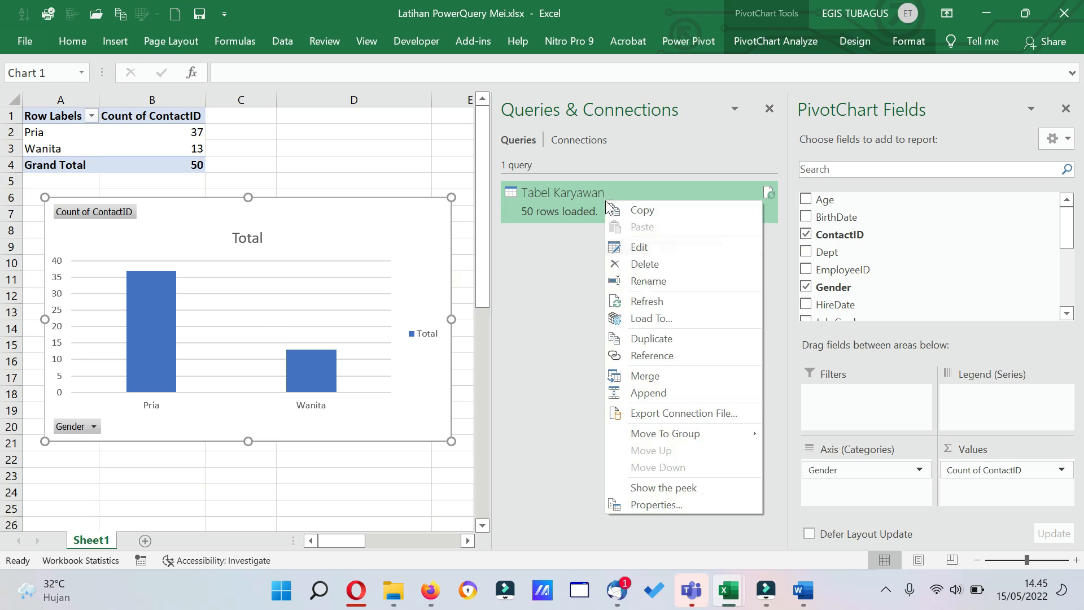
pyautogui.click(659, 318)
pyautogui.click(628, 277)
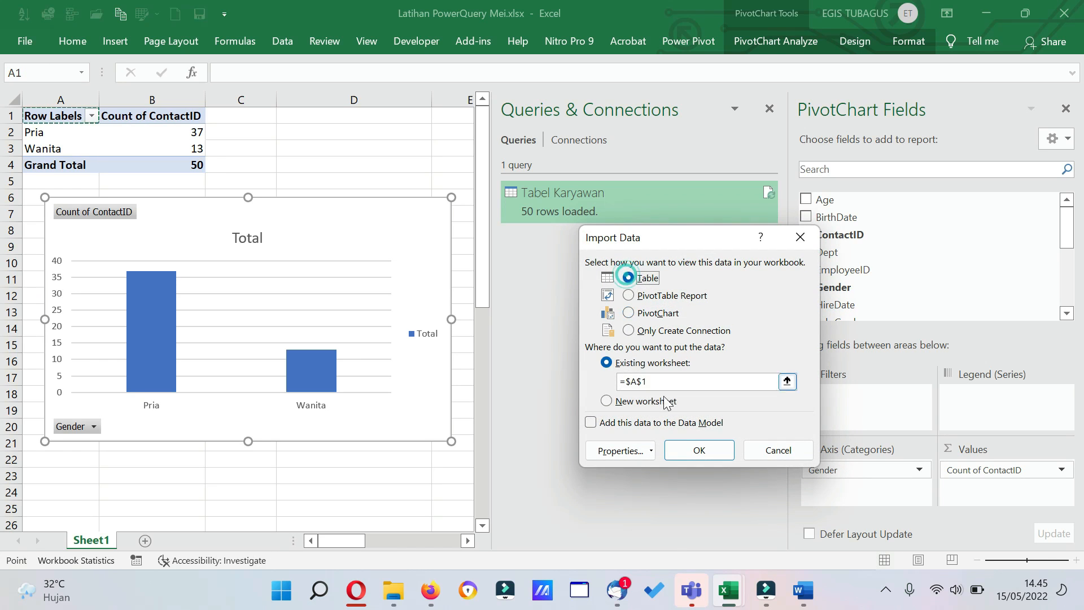
pyautogui.click(698, 450)
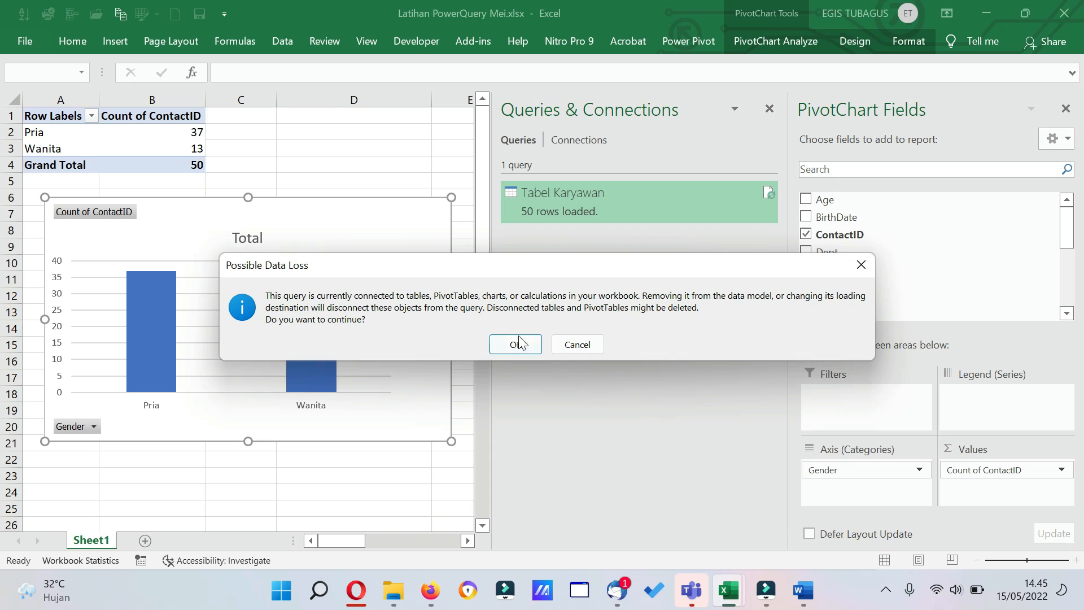
pyautogui.click(518, 343)
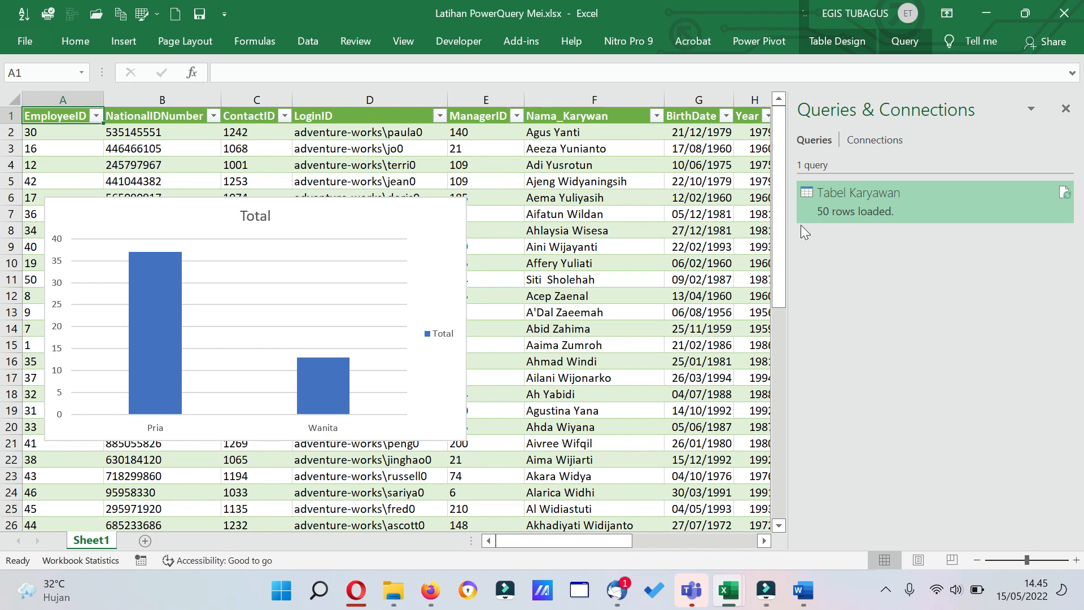
# Delete the leftover Total column chart that covers the Tabel Karyawan table on Sheet1.
pyautogui.rightClick(845, 196)
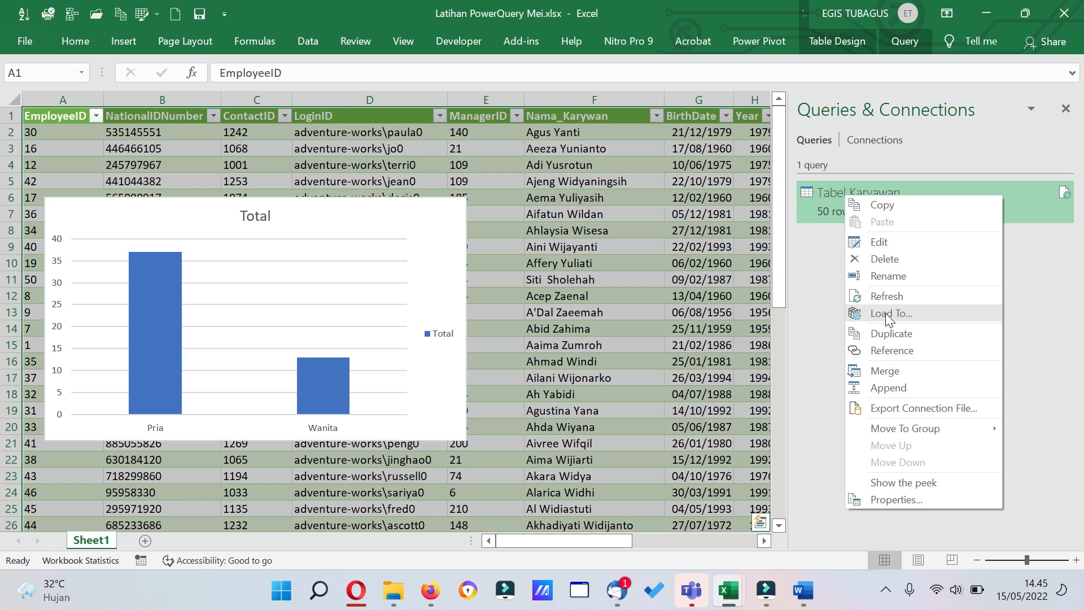
pyautogui.click(905, 42)
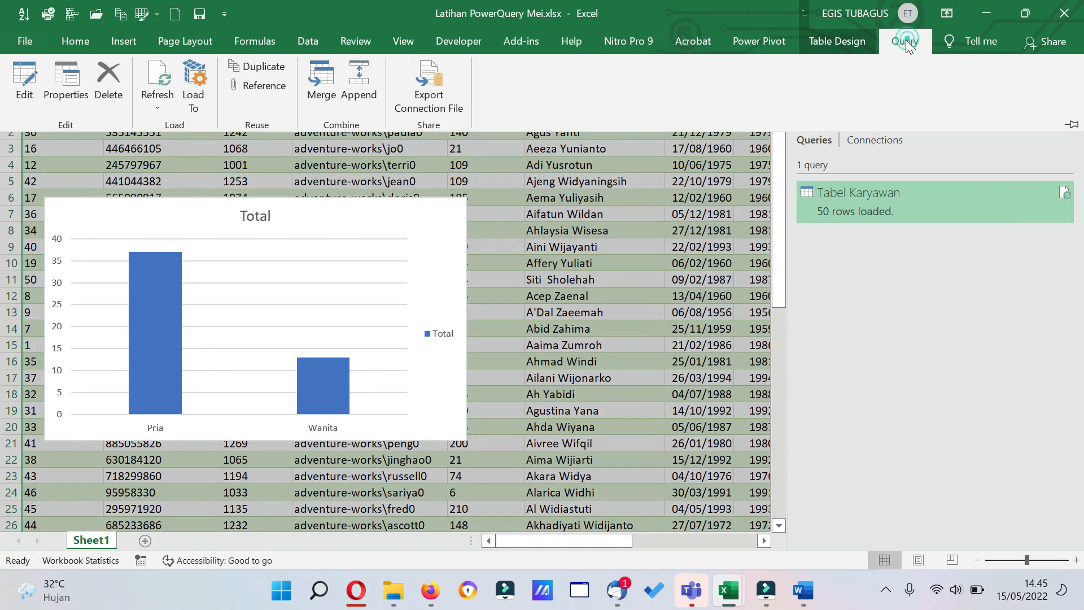
pyautogui.doubleClick(906, 41)
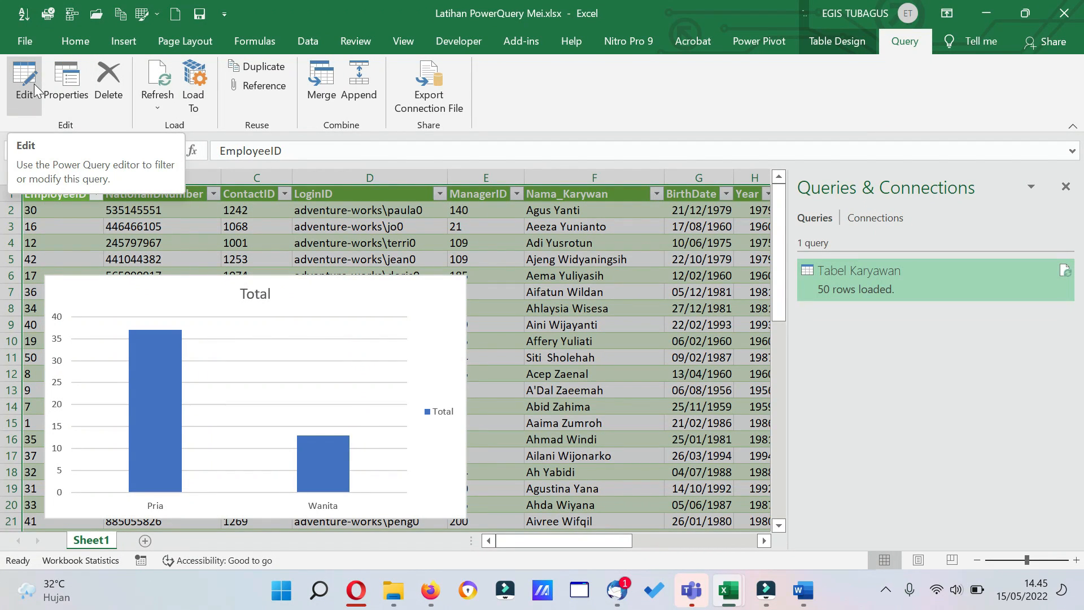
pyautogui.click(364, 289)
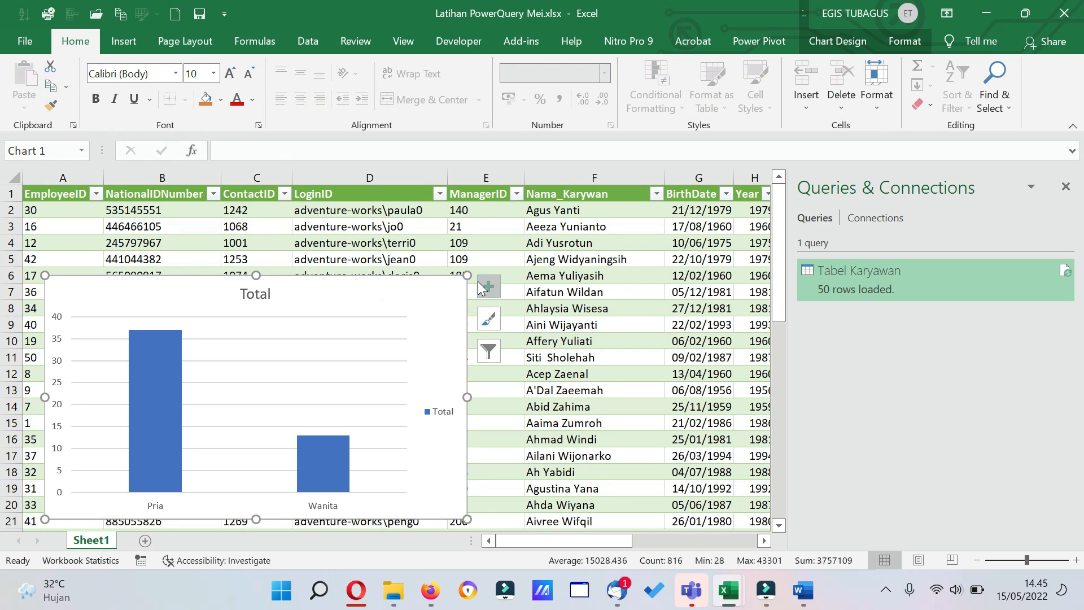
pyautogui.press('Delete')
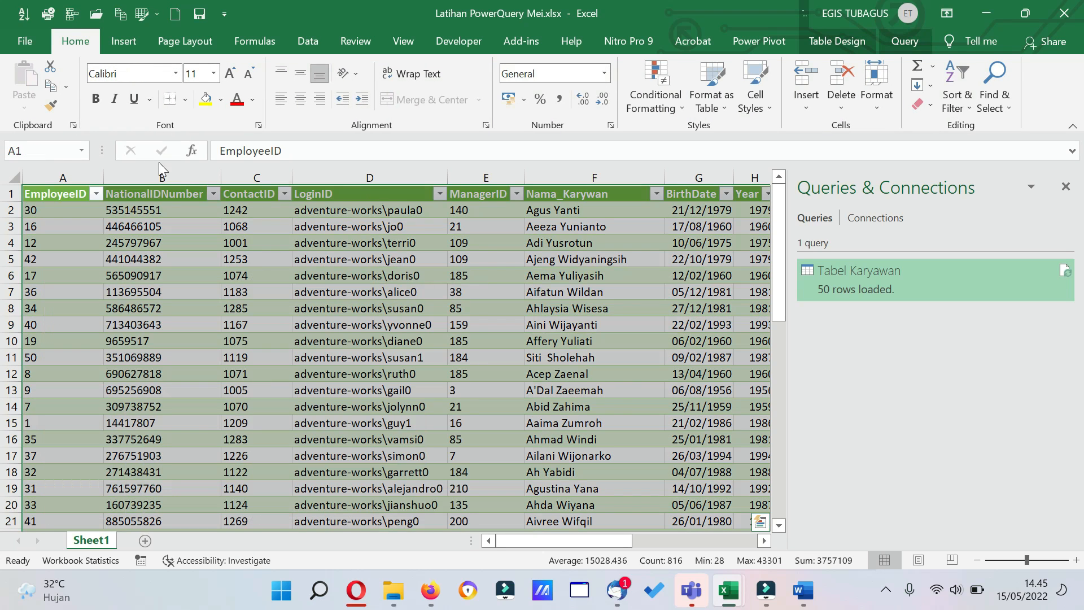
# Open Tabel Karyawan in the Power Query Editor, check its Close & Load options, and close and load it back to the worksheet.
pyautogui.click(912, 41)
pyautogui.click(22, 83)
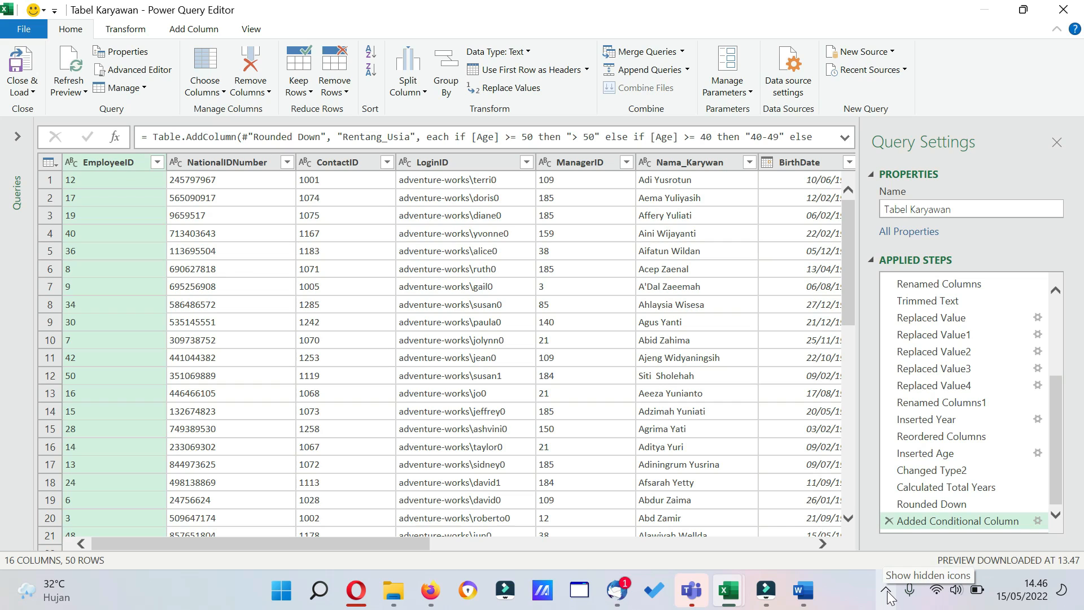
pyautogui.click(27, 91)
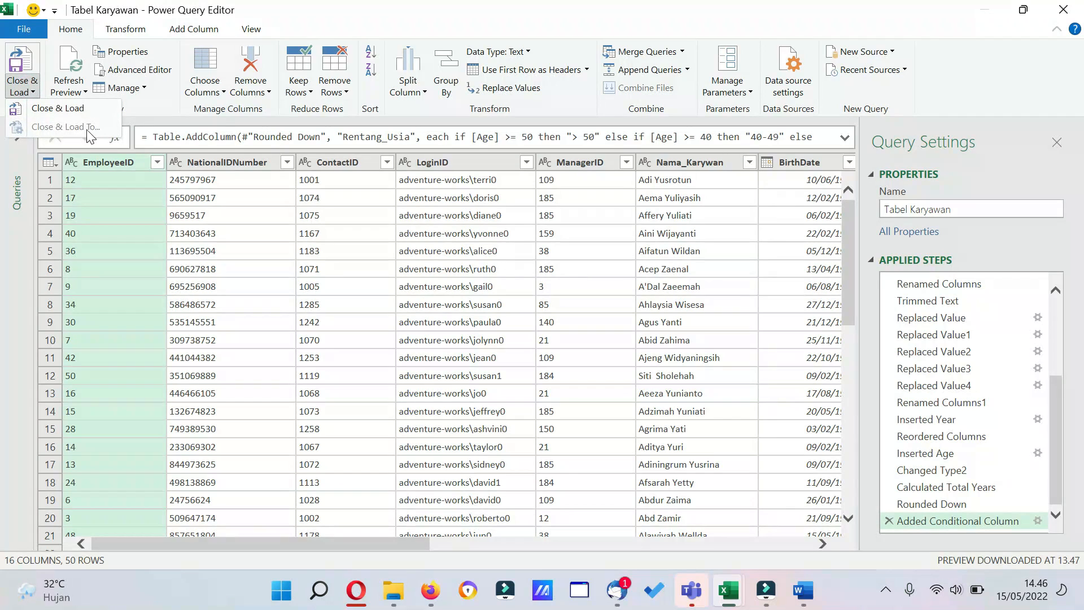
pyautogui.click(63, 110)
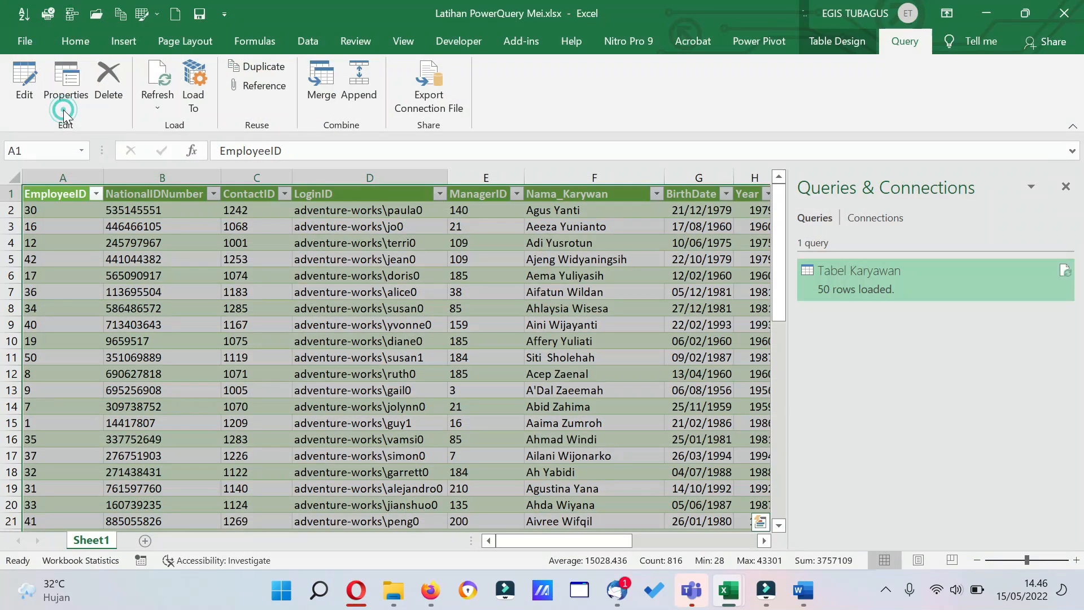
# Collapse the ribbon to enlarge the worksheet area and review the Age and Rentang_Usia columns of the loaded table.
pyautogui.click(306, 275)
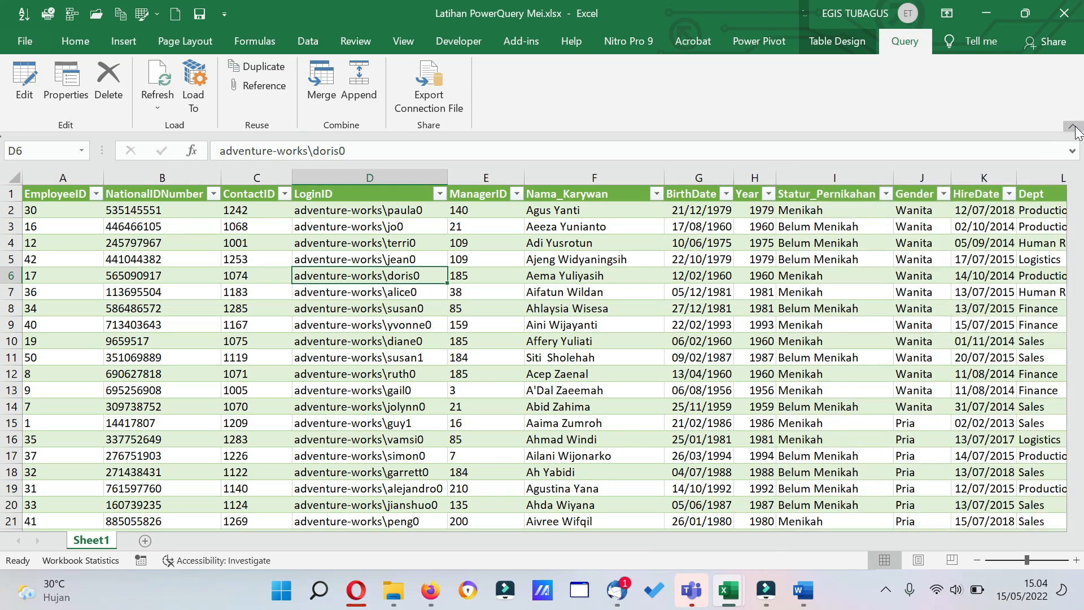
pyautogui.hotkey('ctrl', 'F1')
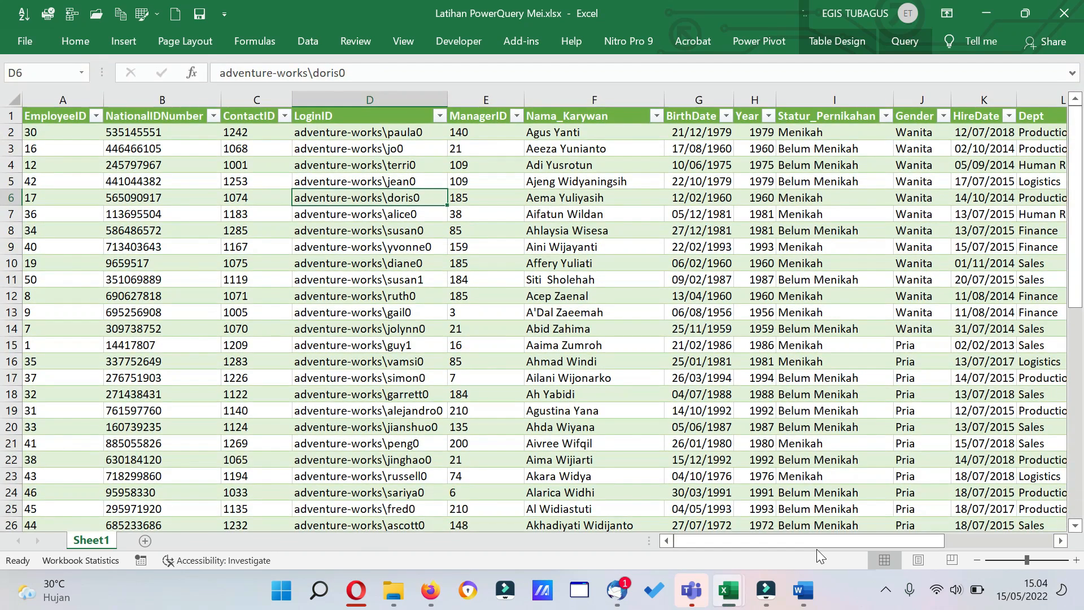
pyautogui.moveTo(819, 539); pyautogui.dragTo(870, 541)
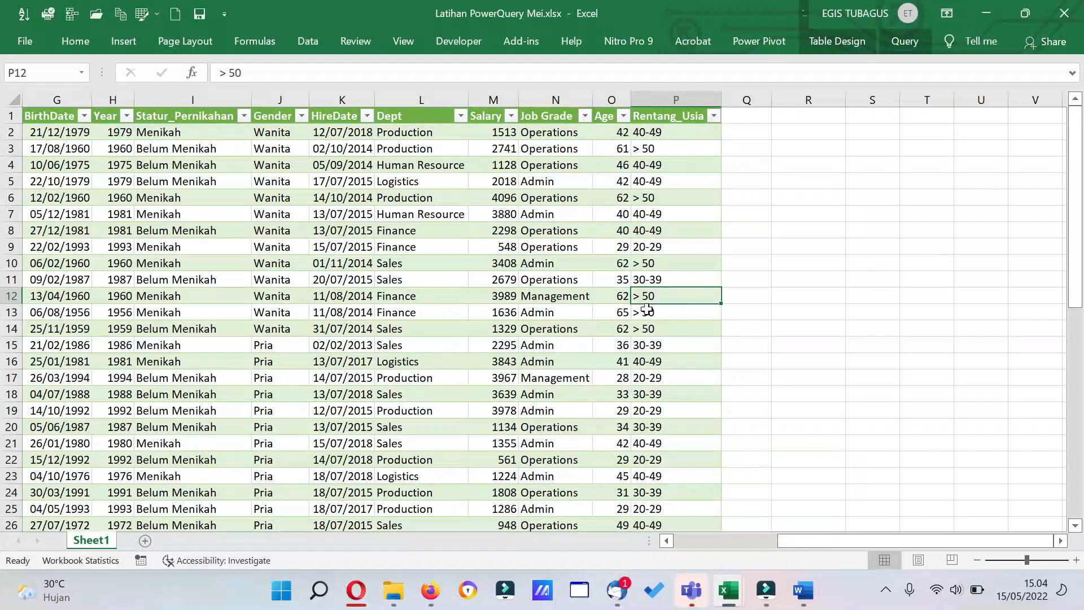
# Open Tabel Karyawan in the Power Query Editor and import the Workshop1 table from the Excel workbook Workshop1.xlsx as a new source.
pyautogui.click(911, 40)
pyautogui.click(24, 79)
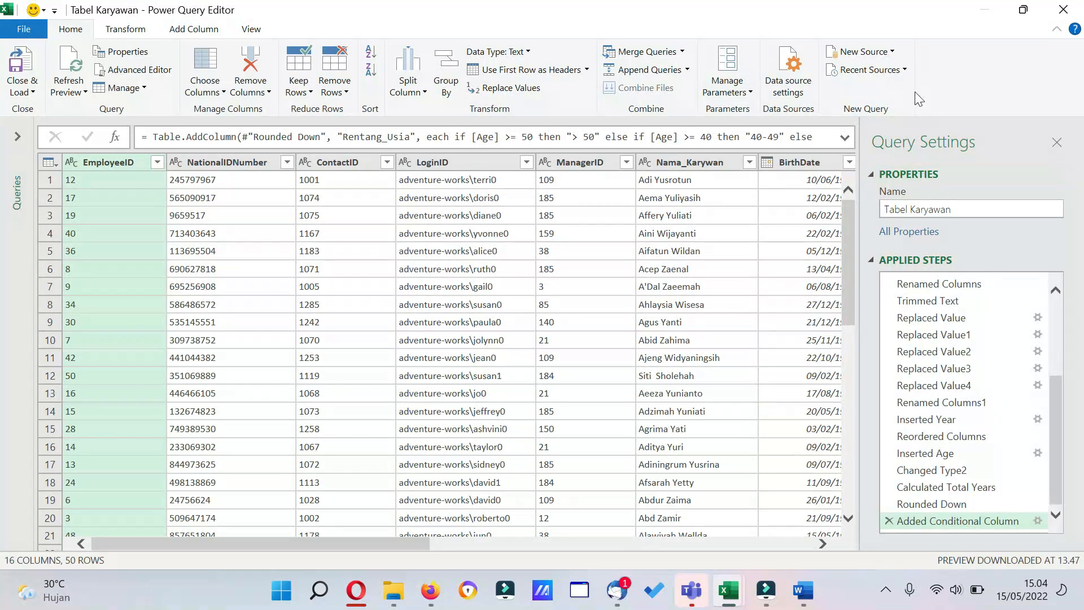
pyautogui.click(890, 51)
pyautogui.moveTo(896, 76)
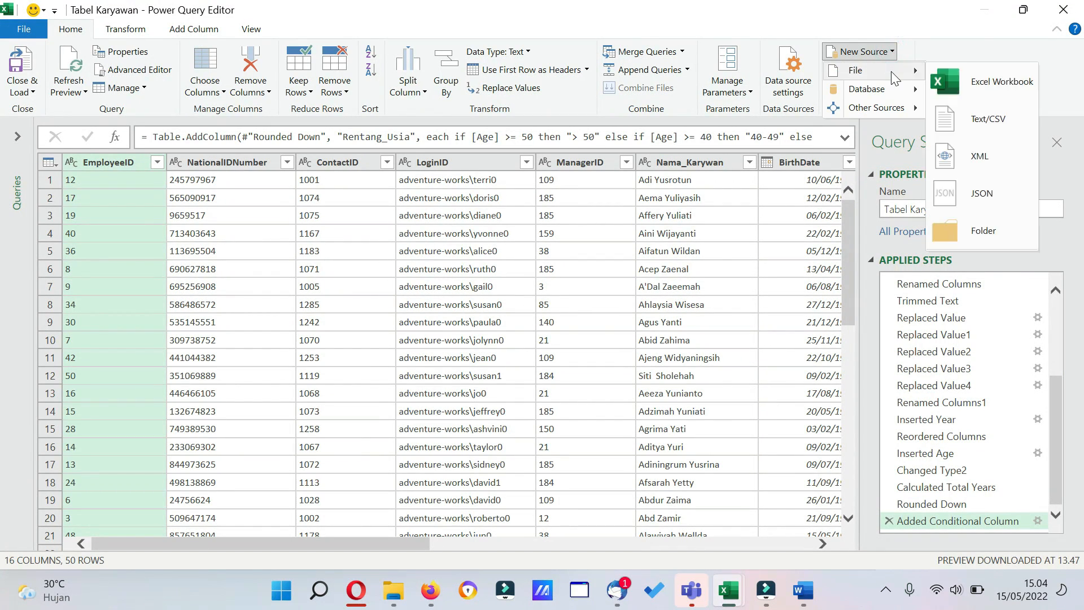
pyautogui.click(1005, 81)
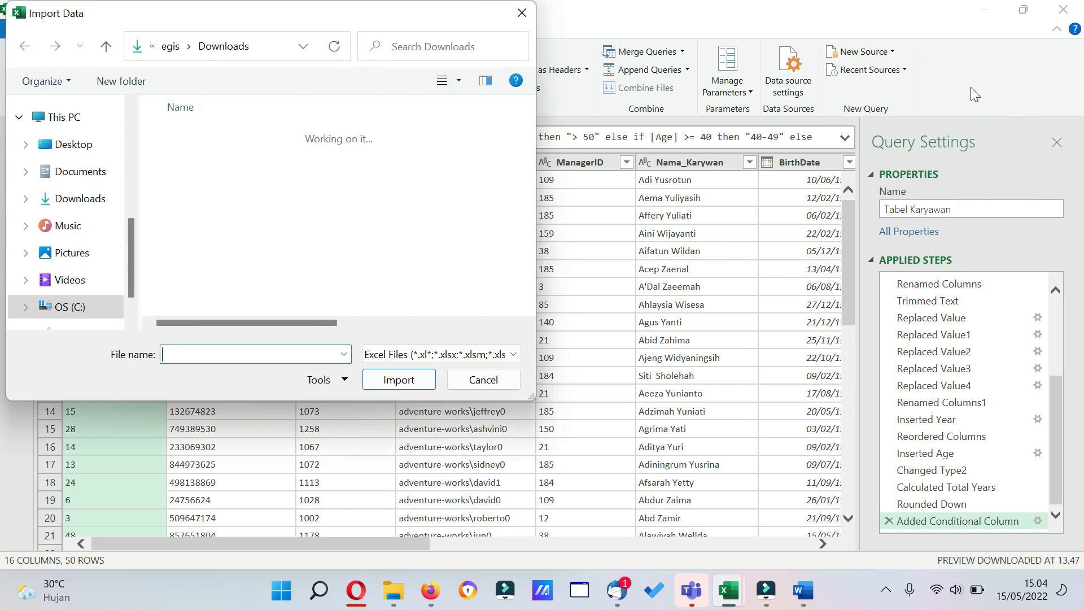
pyautogui.click(298, 240)
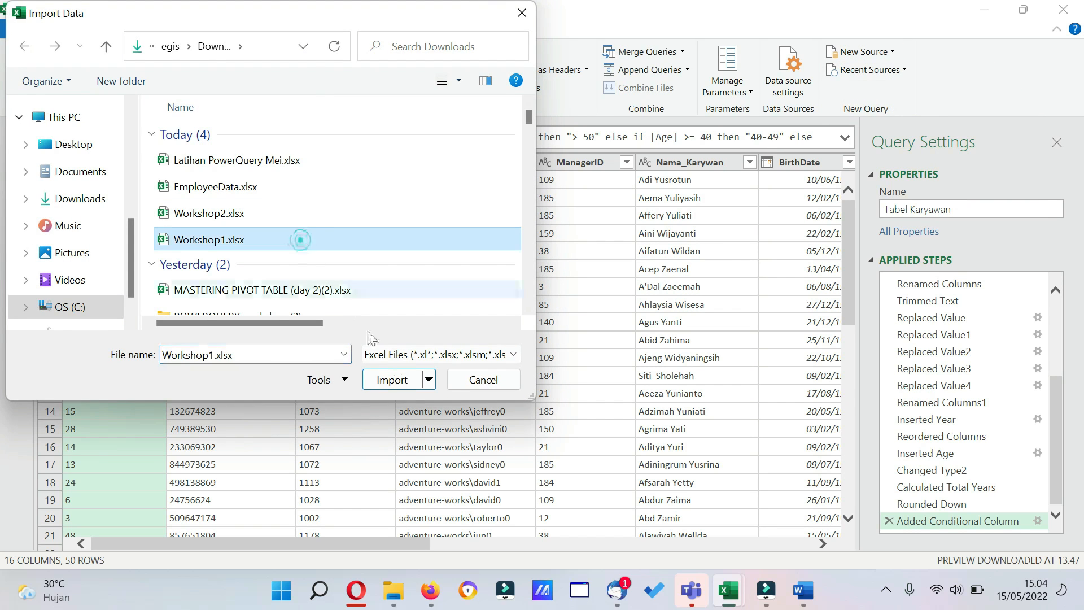
pyautogui.click(390, 379)
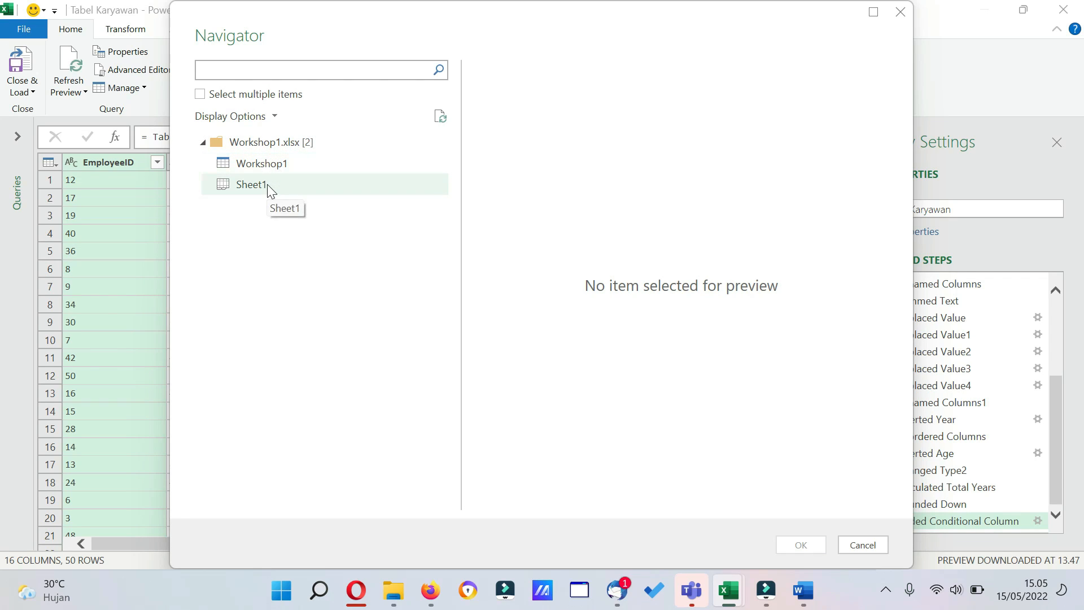
pyautogui.click(274, 166)
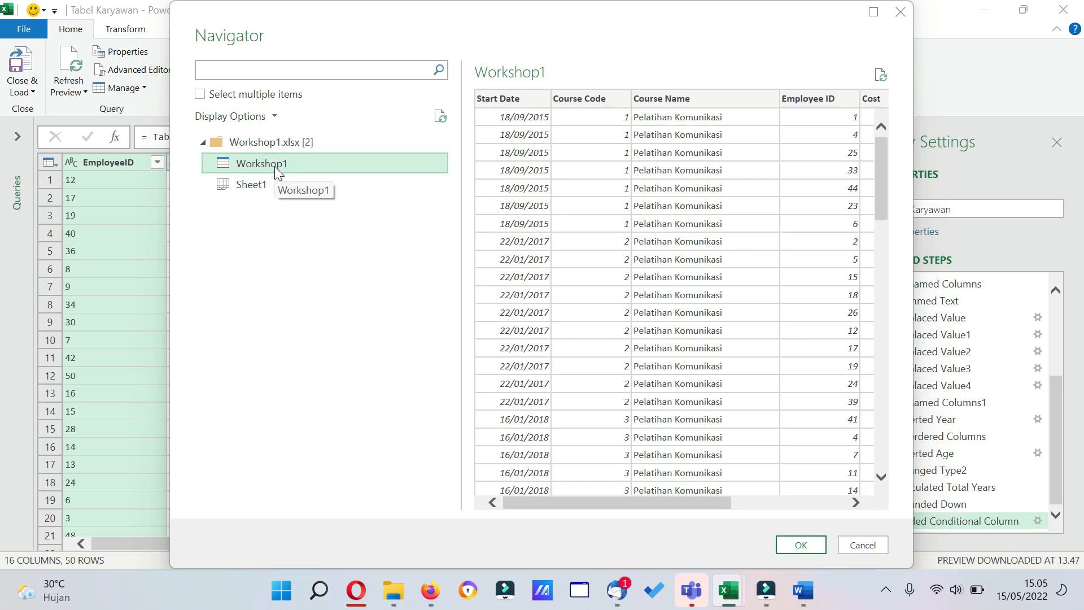
pyautogui.click(802, 545)
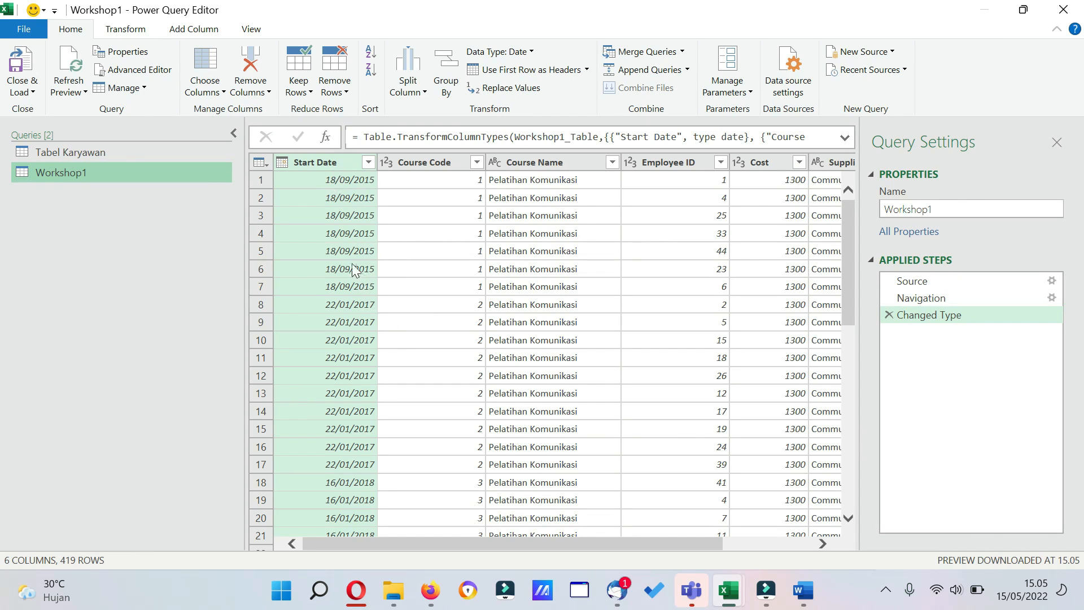
# Change the Course Code and Employee ID columns of Workshop1 to Text, replacing the existing type conversion.
pyautogui.moveTo(581, 542); pyautogui.dragTo(684, 550)
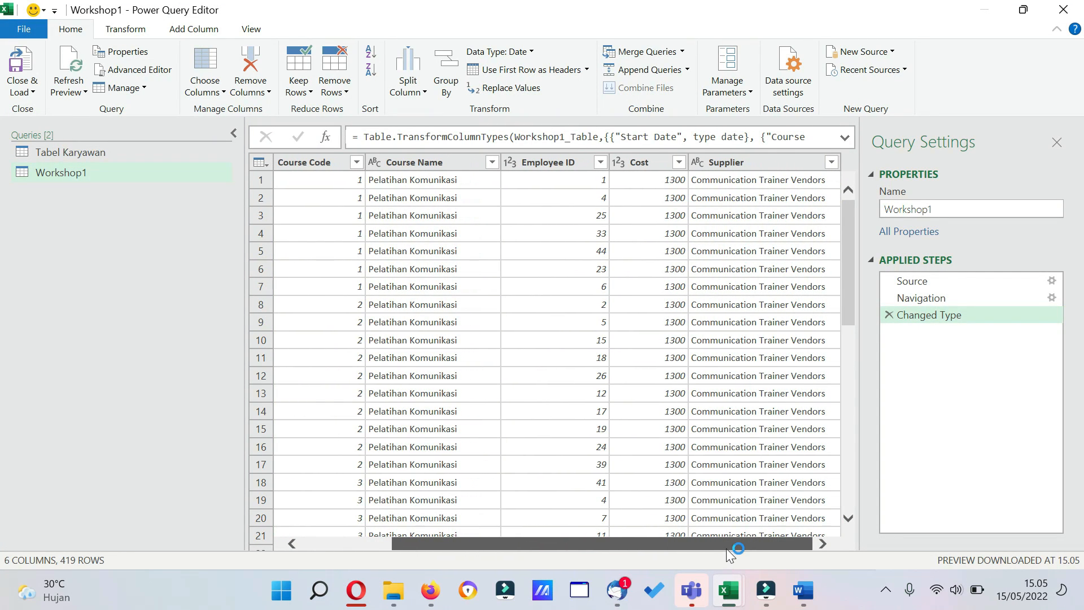
pyautogui.moveTo(727, 549); pyautogui.dragTo(554, 532)
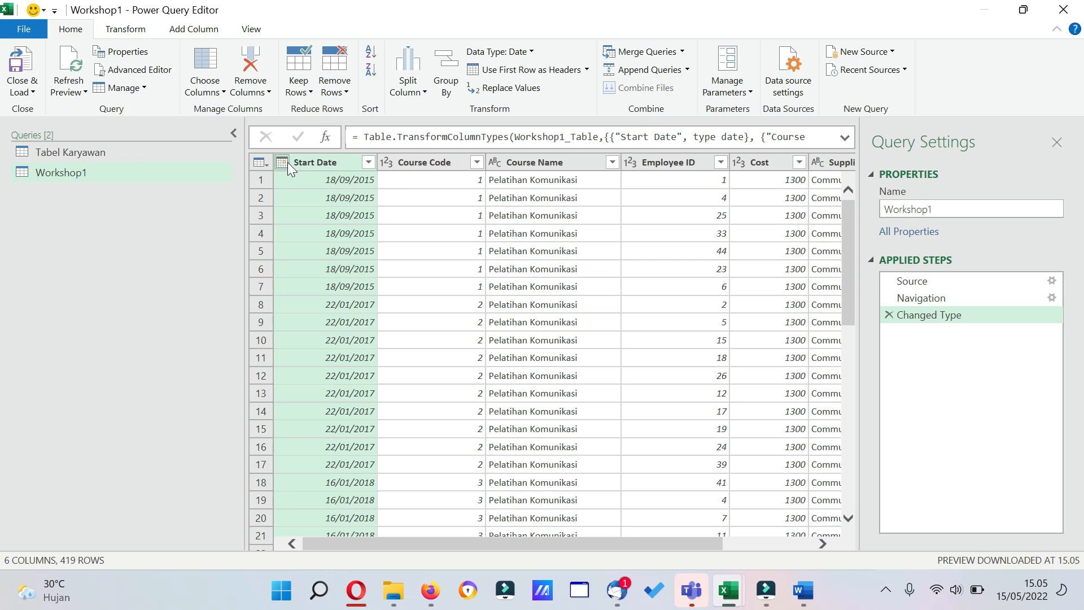
pyautogui.click(387, 162)
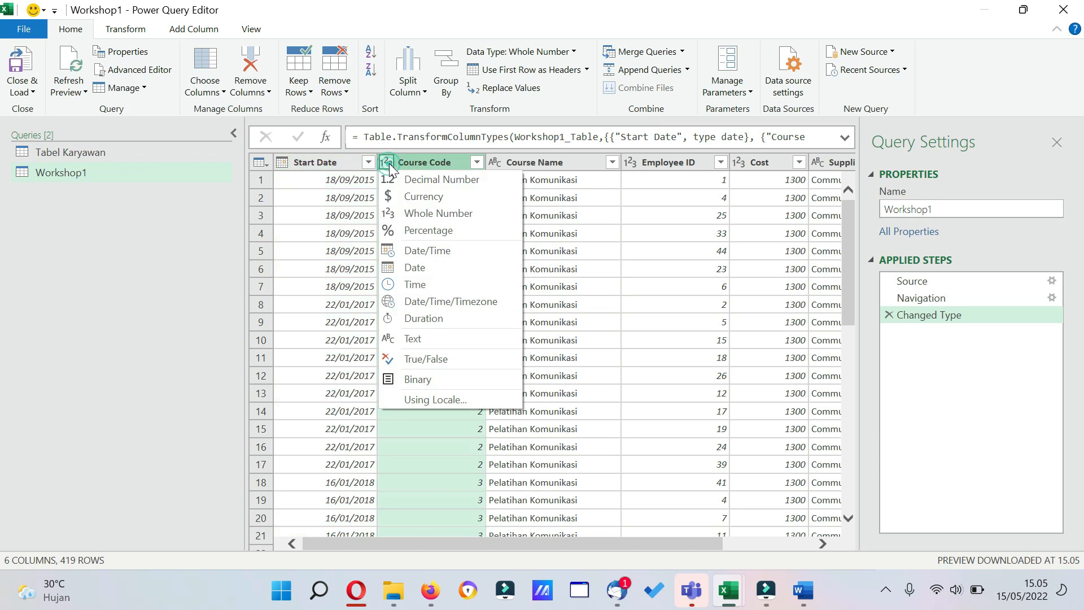
pyautogui.click(421, 338)
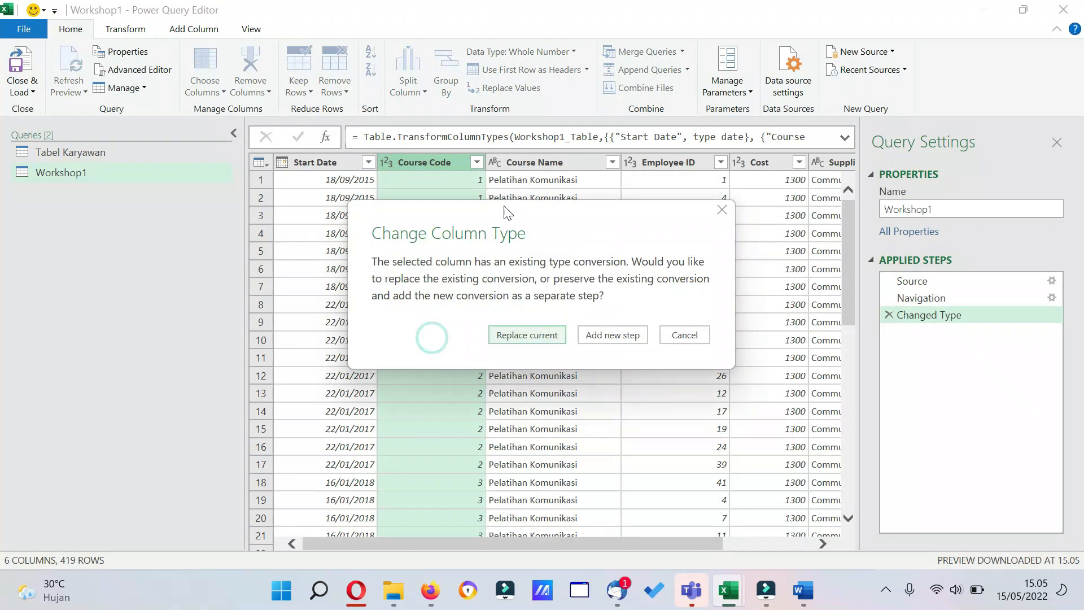
pyautogui.click(536, 336)
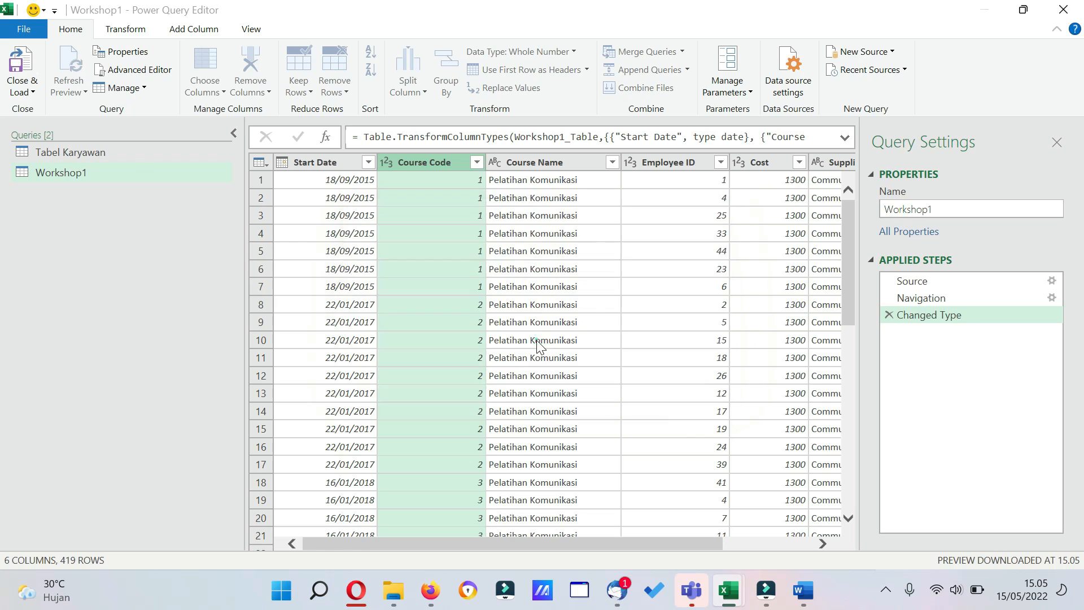
pyautogui.click(630, 163)
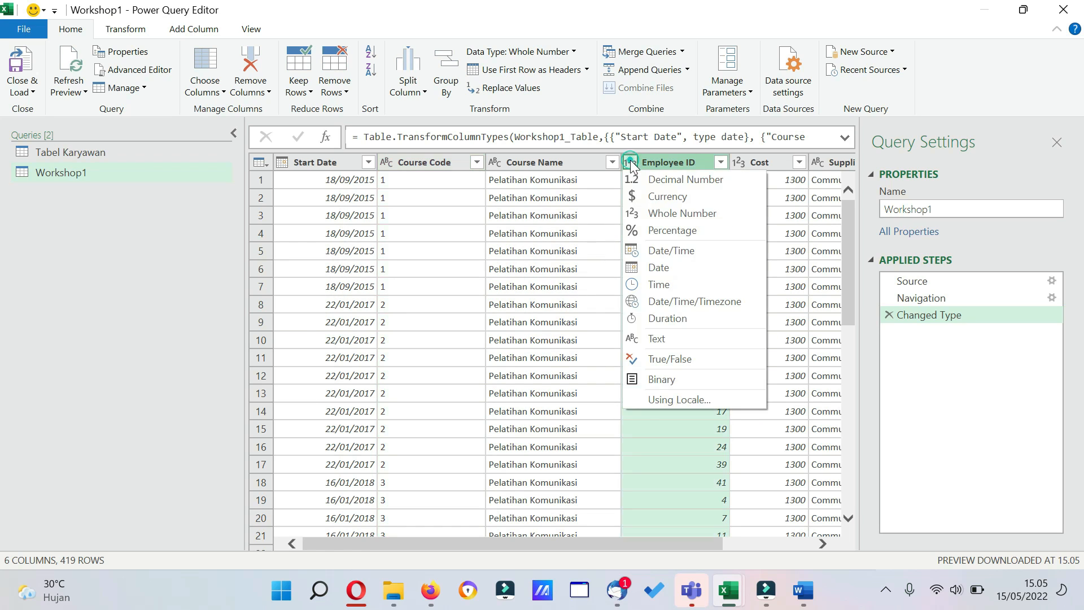
pyautogui.click(688, 339)
pyautogui.click(554, 337)
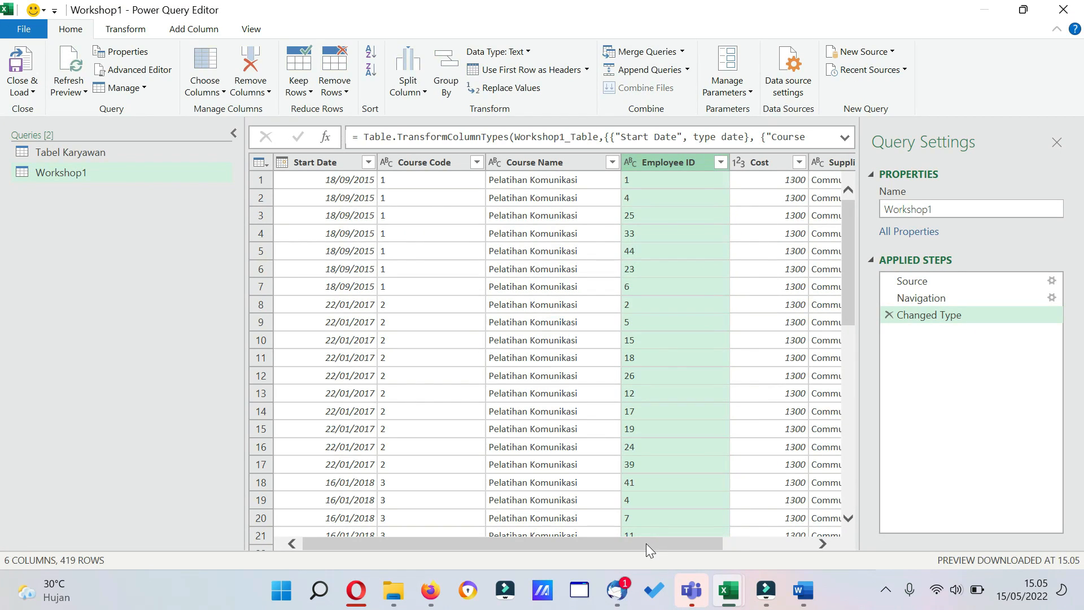
# Change the Cost column of Workshop1 to Currency, replacing the existing type conversion.
pyautogui.moveTo(646, 544); pyautogui.dragTo(734, 545)
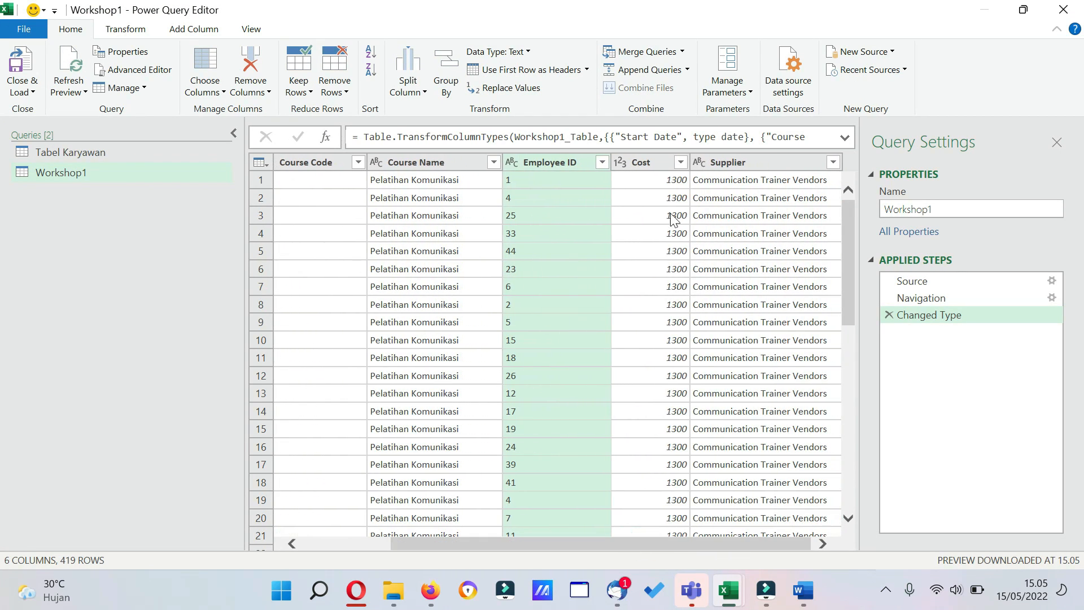
pyautogui.click(621, 162)
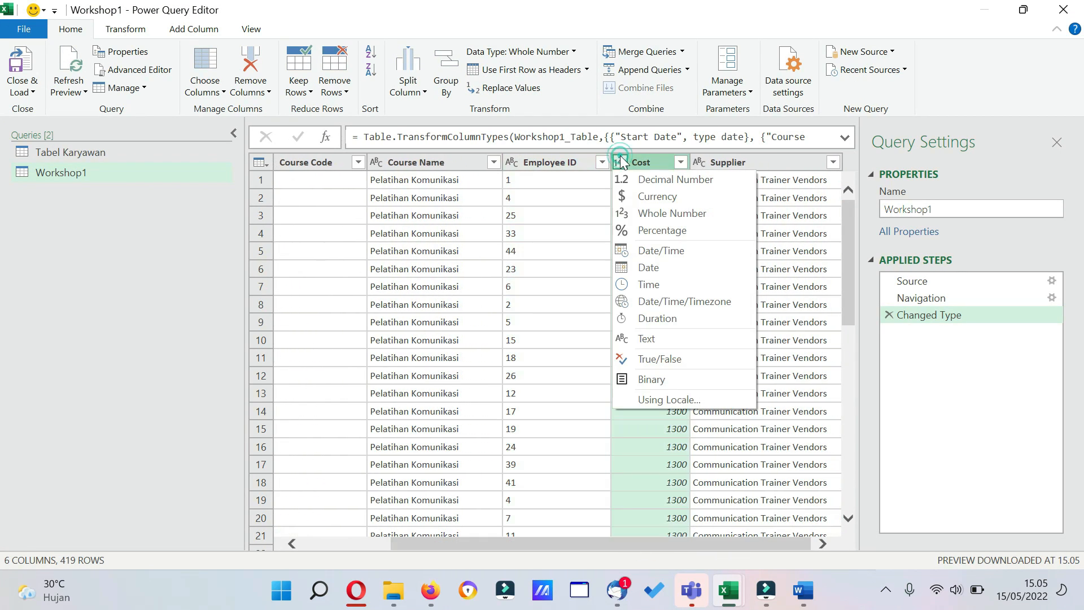
pyautogui.click(659, 212)
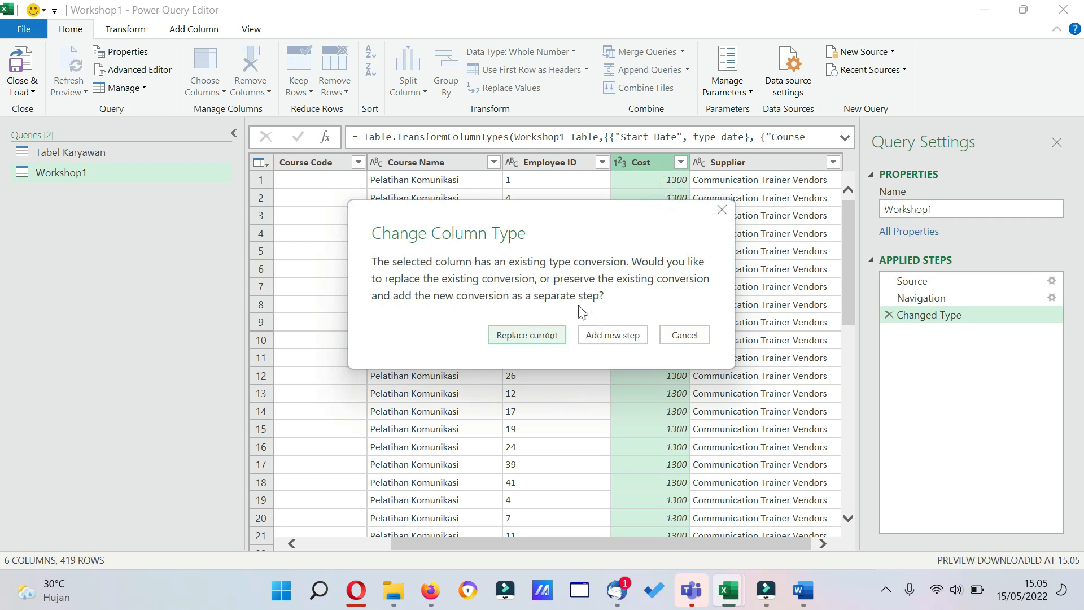
pyautogui.click(543, 337)
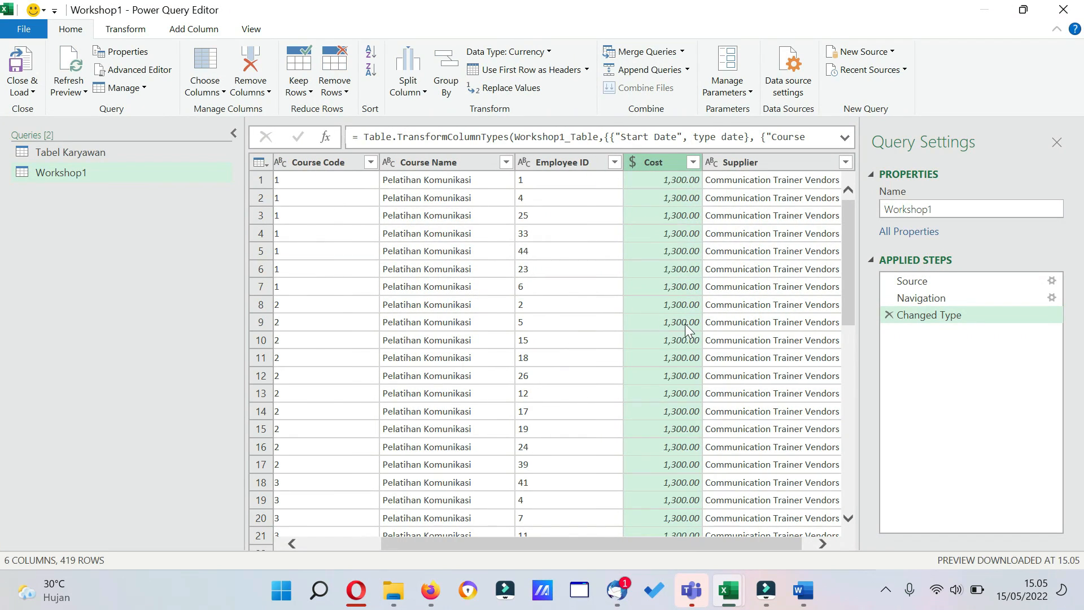
# Compare the Employee ID column of Workshop1 with the EmployeeID and Dept columns of the Tabel Karyawan query.
pyautogui.moveTo(736, 544); pyautogui.dragTo(665, 541)
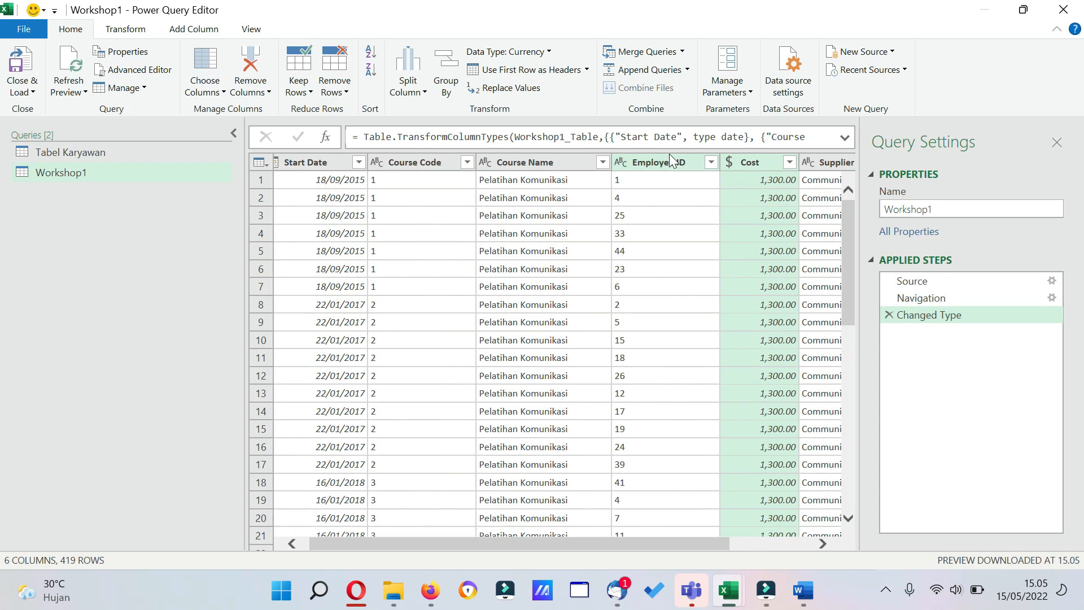
pyautogui.click(663, 157)
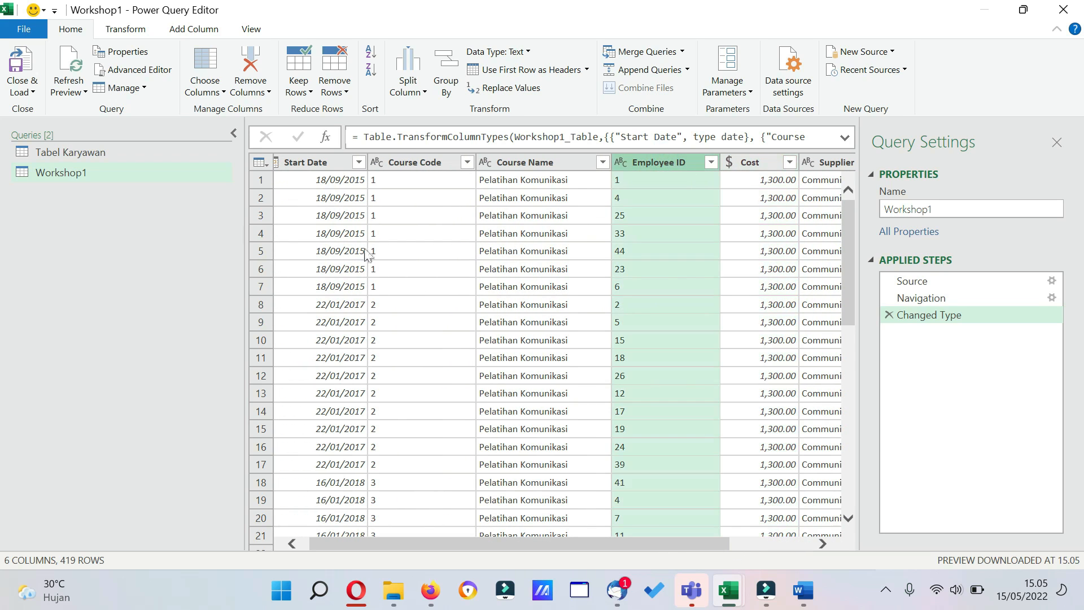
pyautogui.click(105, 148)
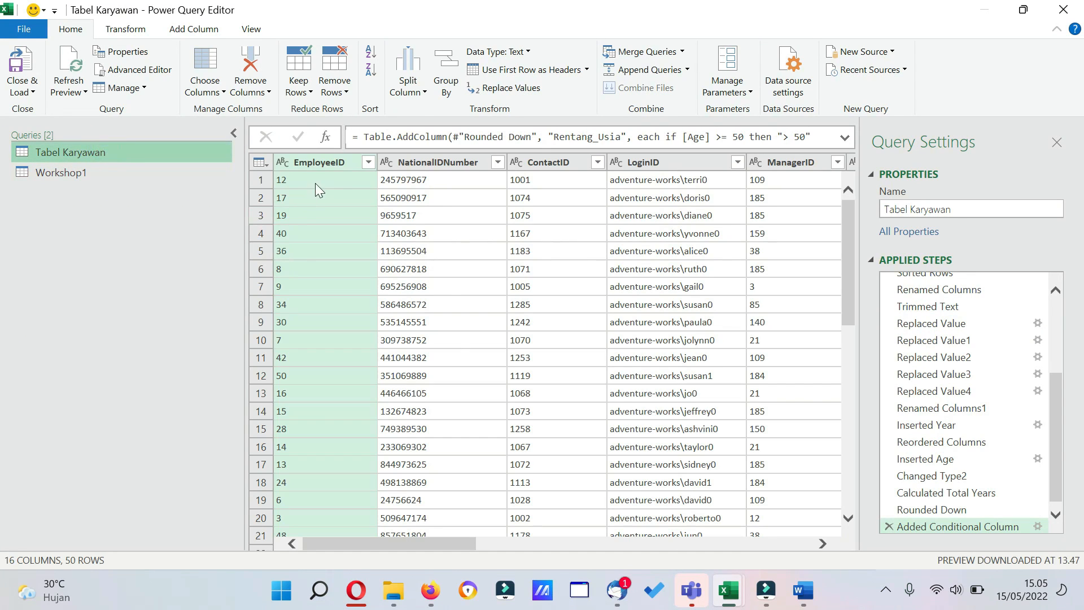
pyautogui.moveTo(441, 542); pyautogui.dragTo(627, 539)
pyautogui.click(818, 164)
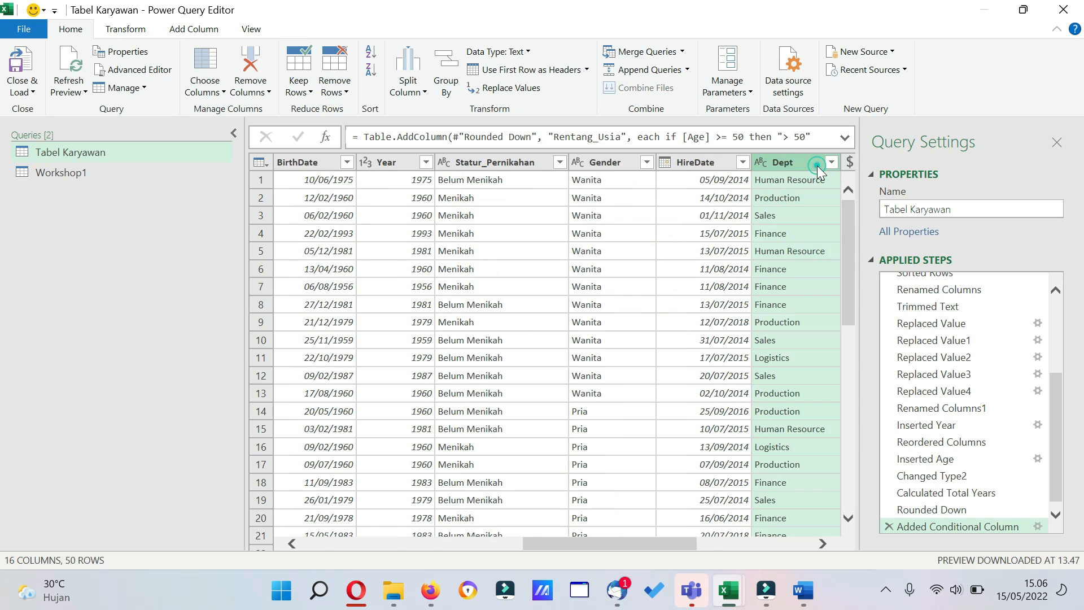
# Merge Tabel Karyawan into the Workshop1 query, matching Employee ID to EmployeeID with a Left Outer join.
pyautogui.click(63, 177)
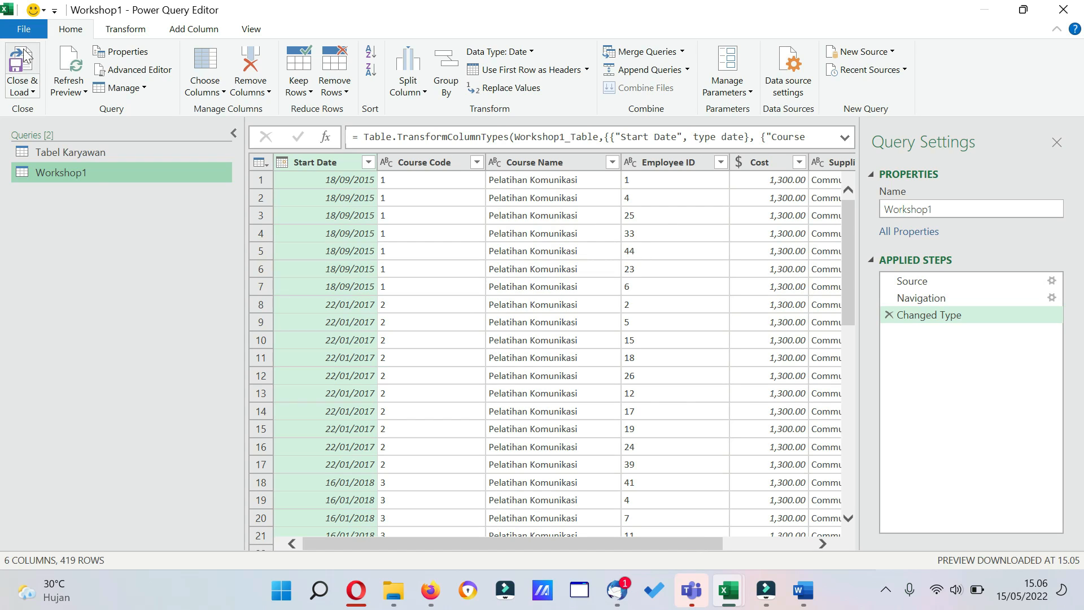
pyautogui.click(683, 52)
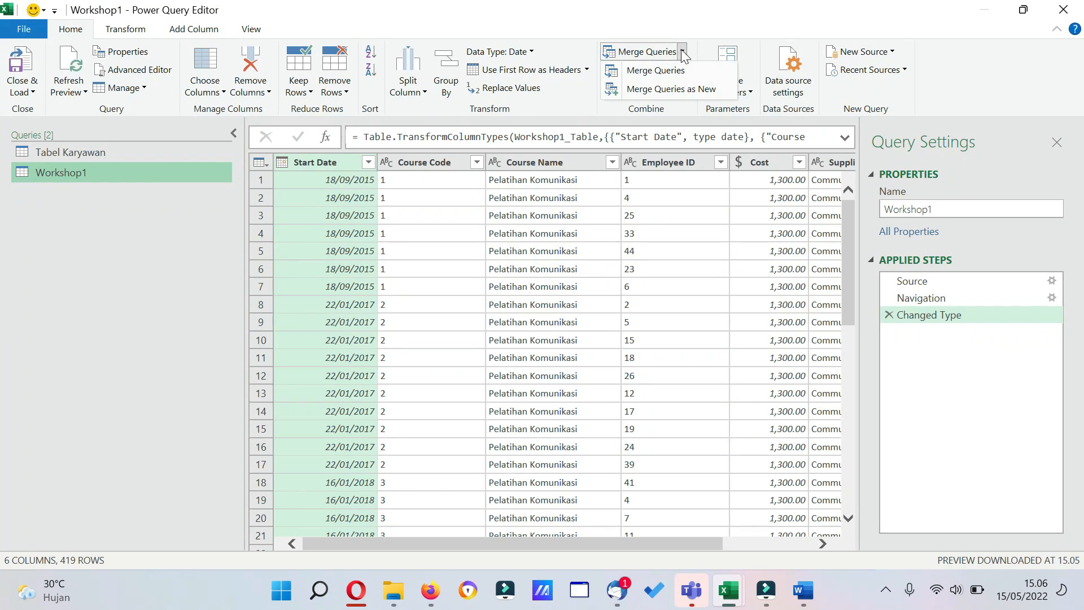
pyautogui.click(688, 89)
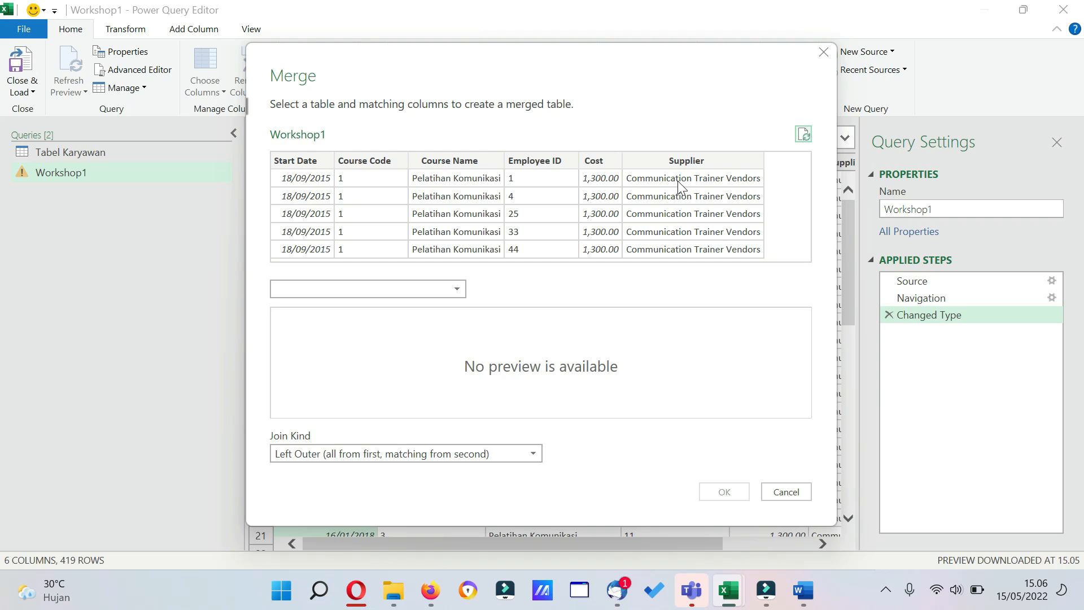
pyautogui.click(547, 161)
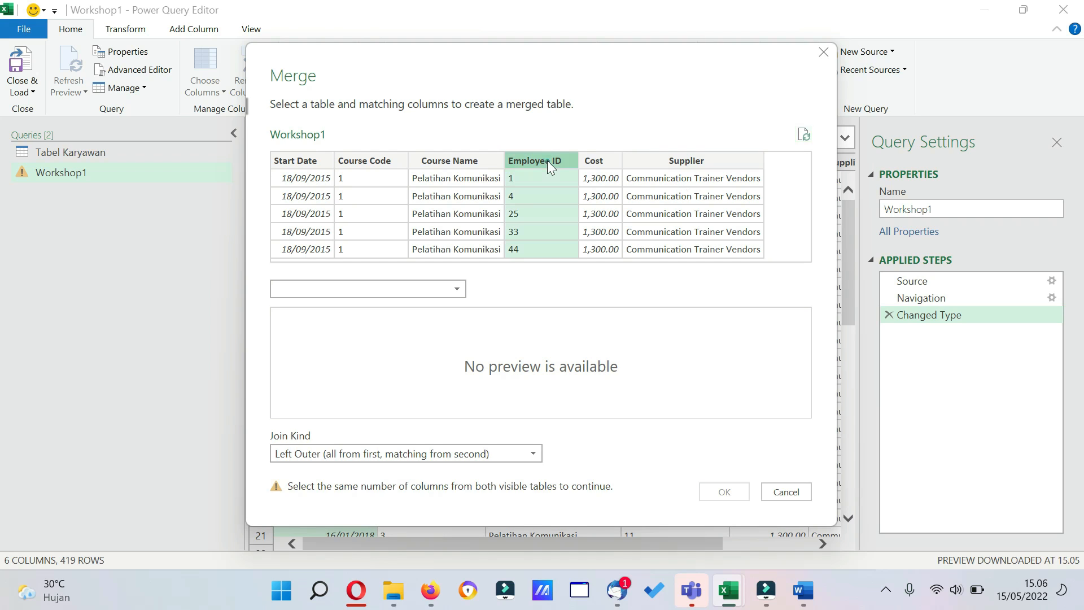
pyautogui.click(456, 291)
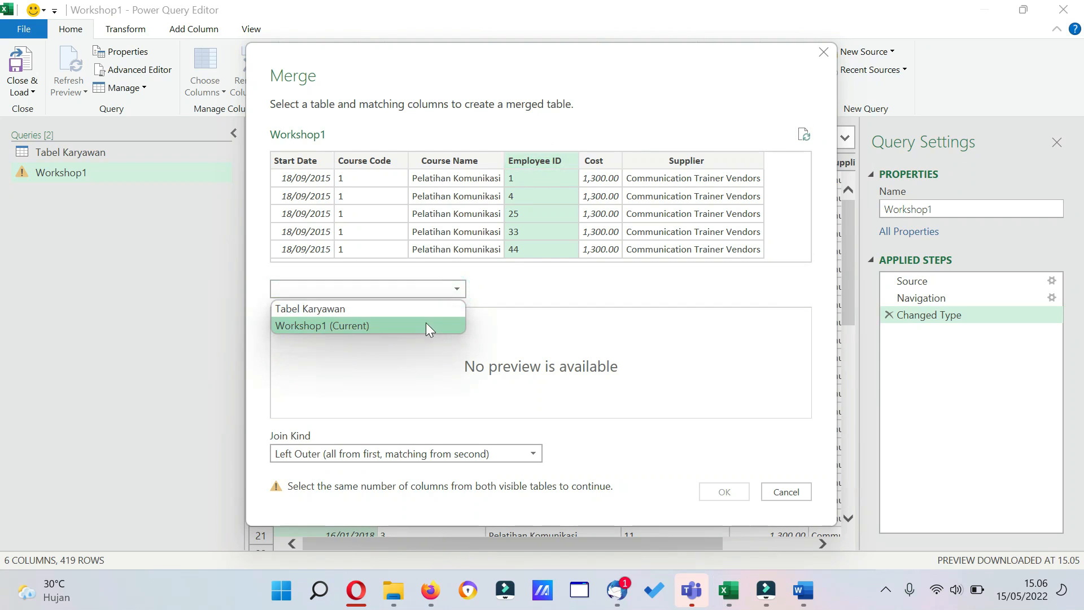
pyautogui.click(425, 310)
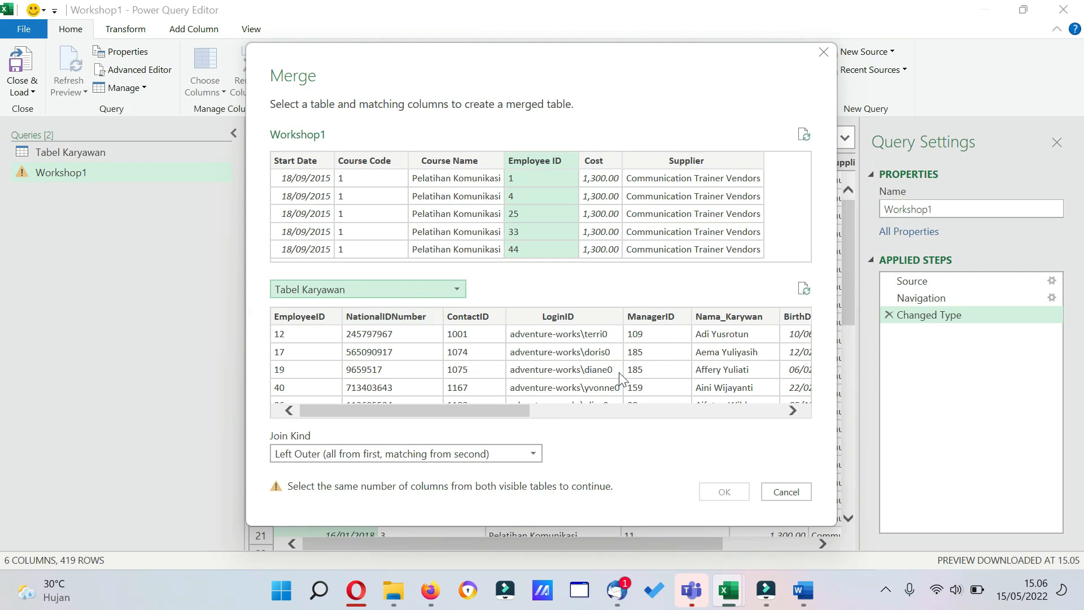
pyautogui.click(312, 316)
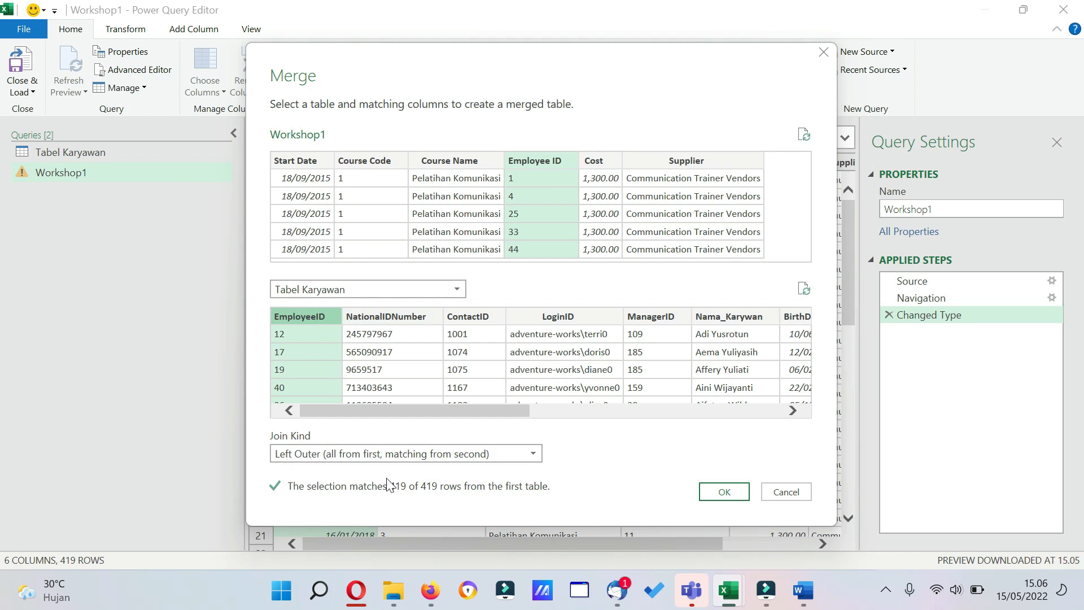
pyautogui.click(527, 452)
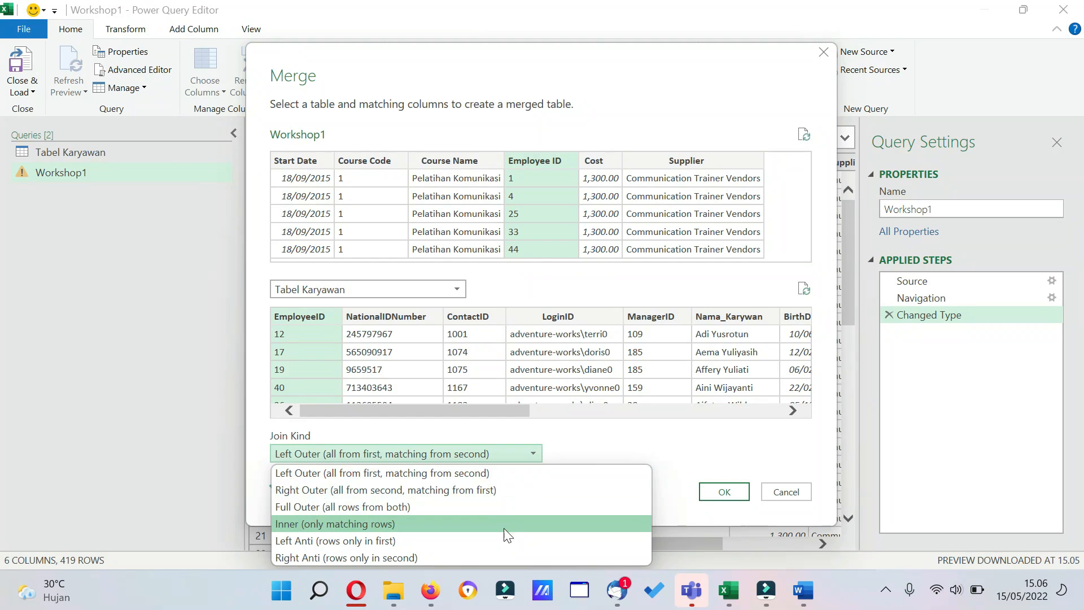
pyautogui.click(498, 473)
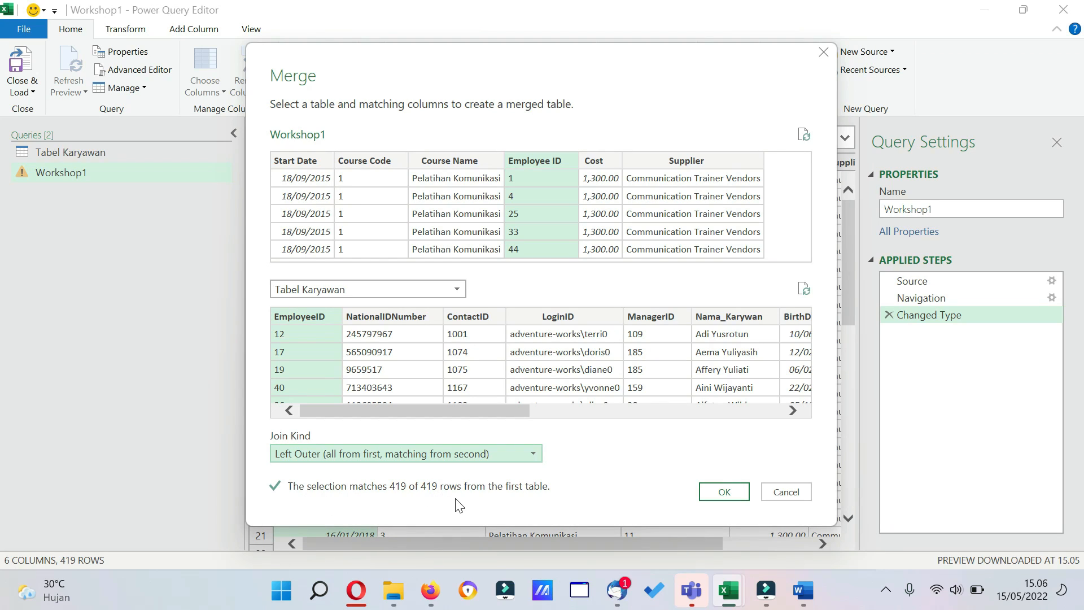
pyautogui.click(725, 492)
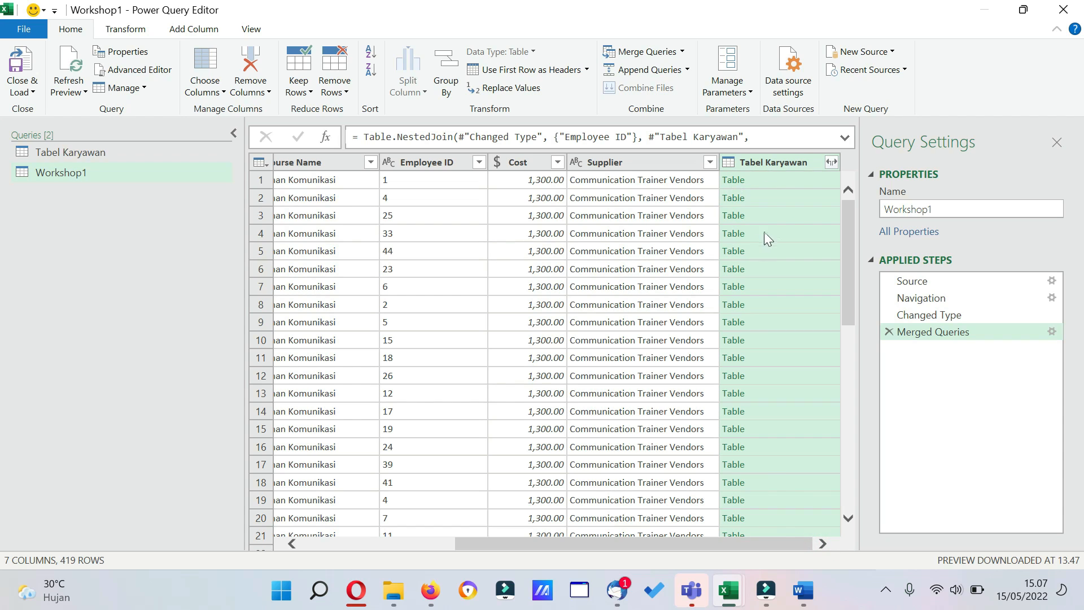
# Expand the merged Tabel Karyawan column to only Nama_Karywan, Gender and Dept, without using the original column name as prefix.
pyautogui.click(833, 163)
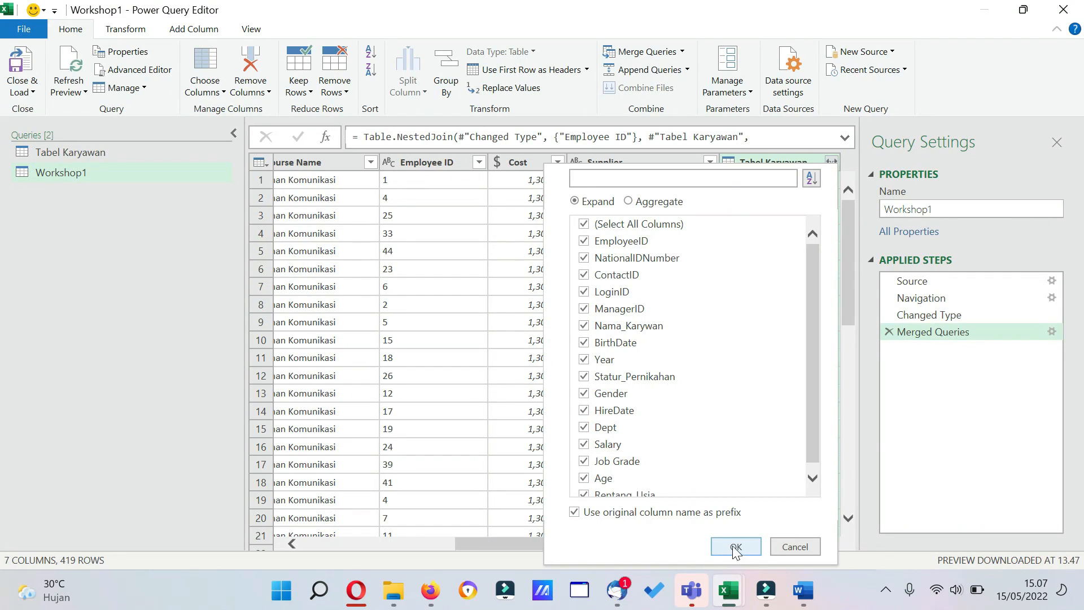
pyautogui.click(585, 225)
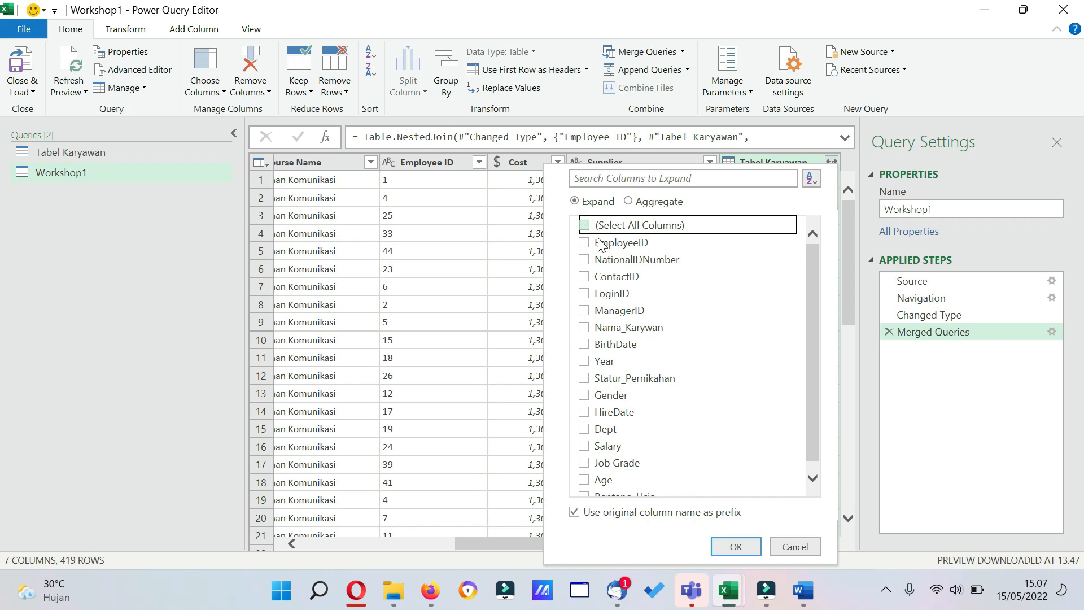
pyautogui.click(585, 328)
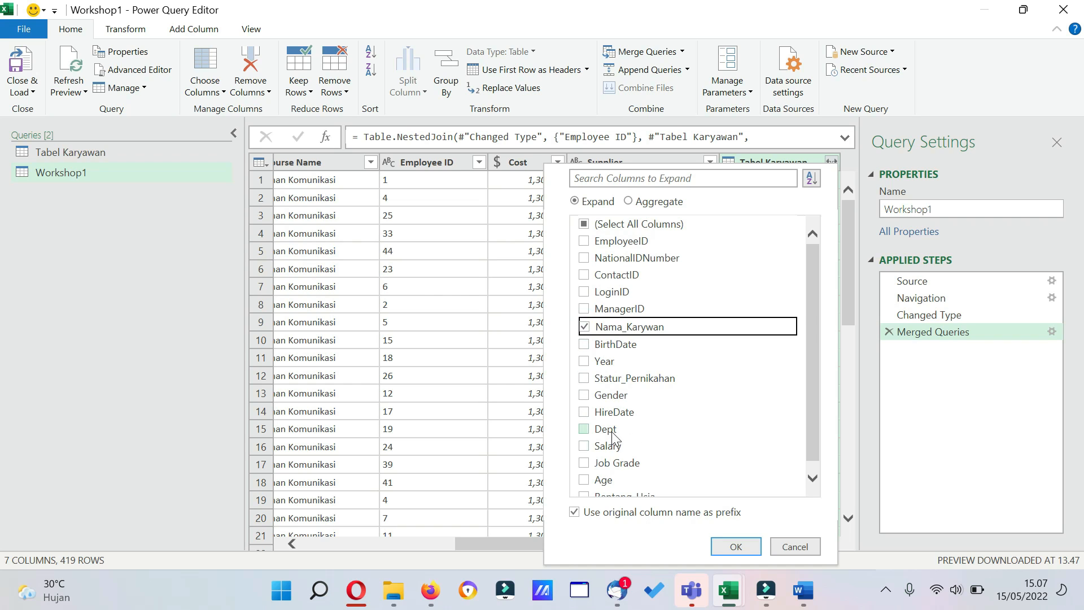
pyautogui.scroll(-1, 649, 468)
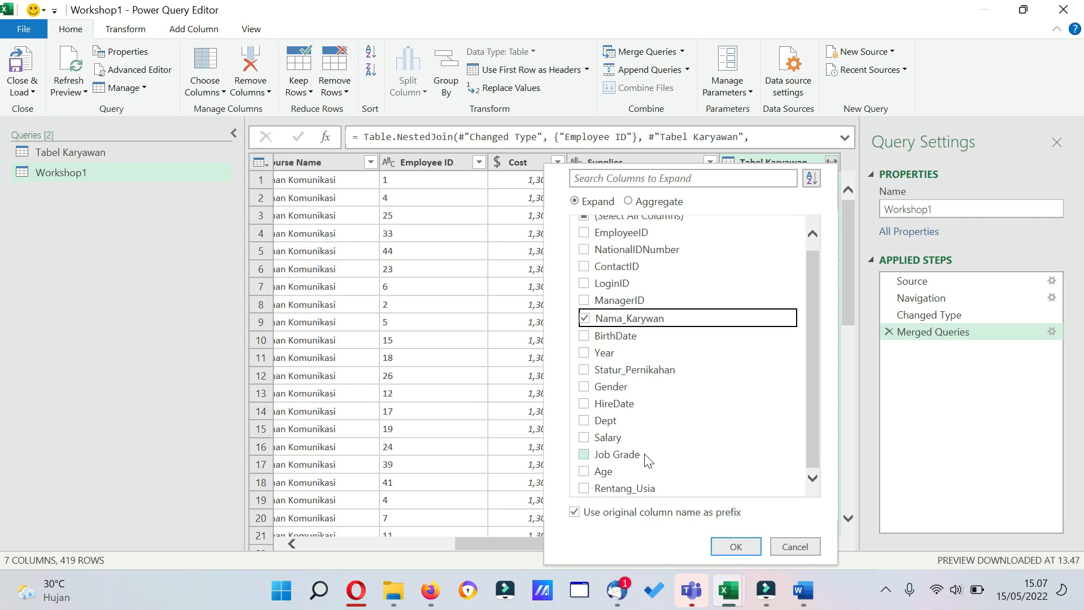
pyautogui.click(585, 420)
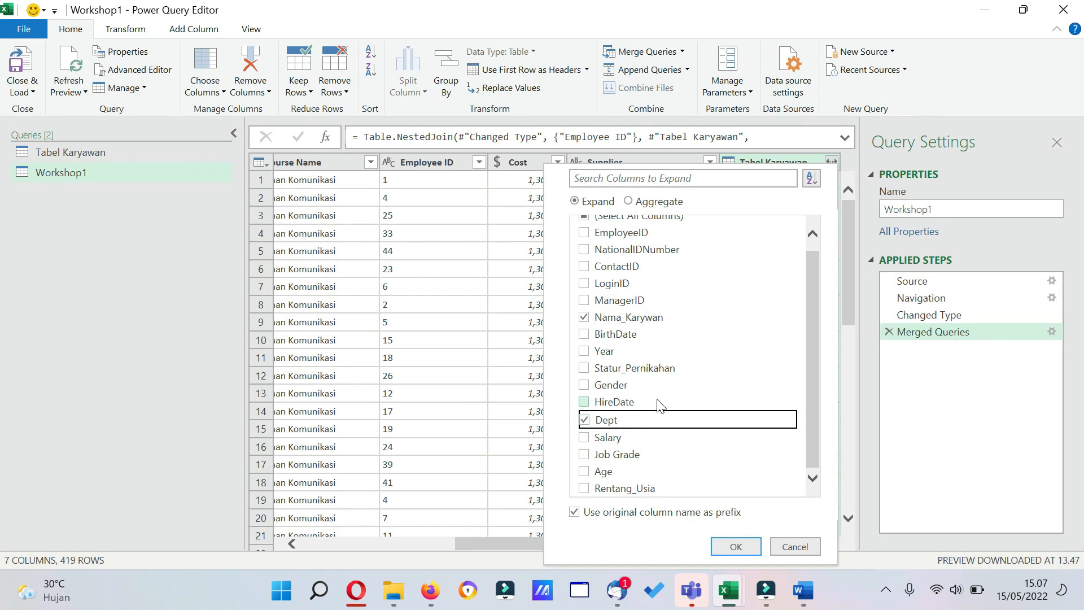
pyautogui.click(587, 386)
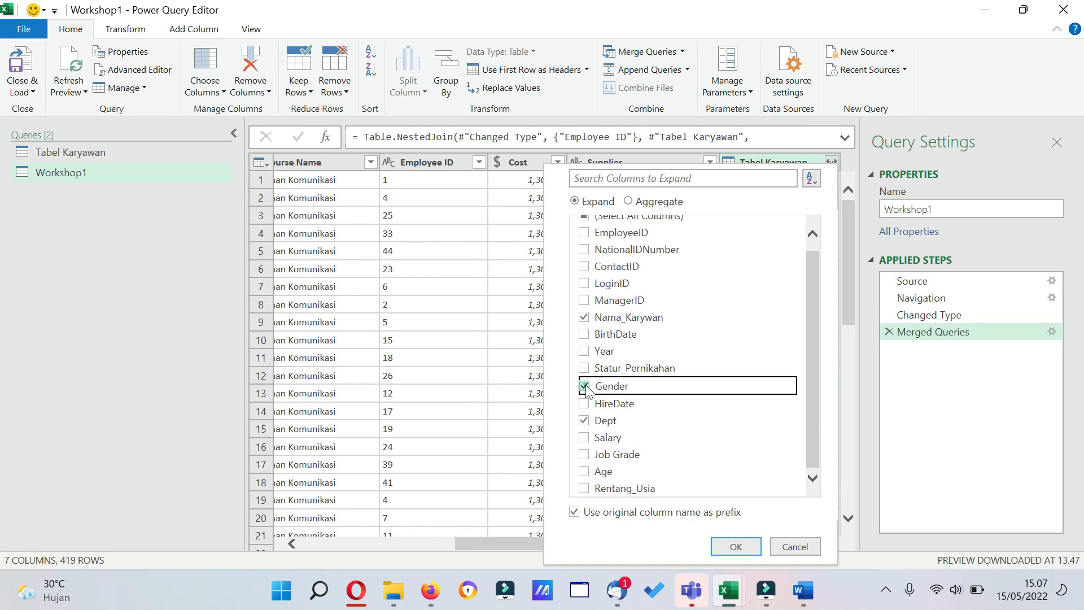
pyautogui.click(574, 512)
pyautogui.click(735, 545)
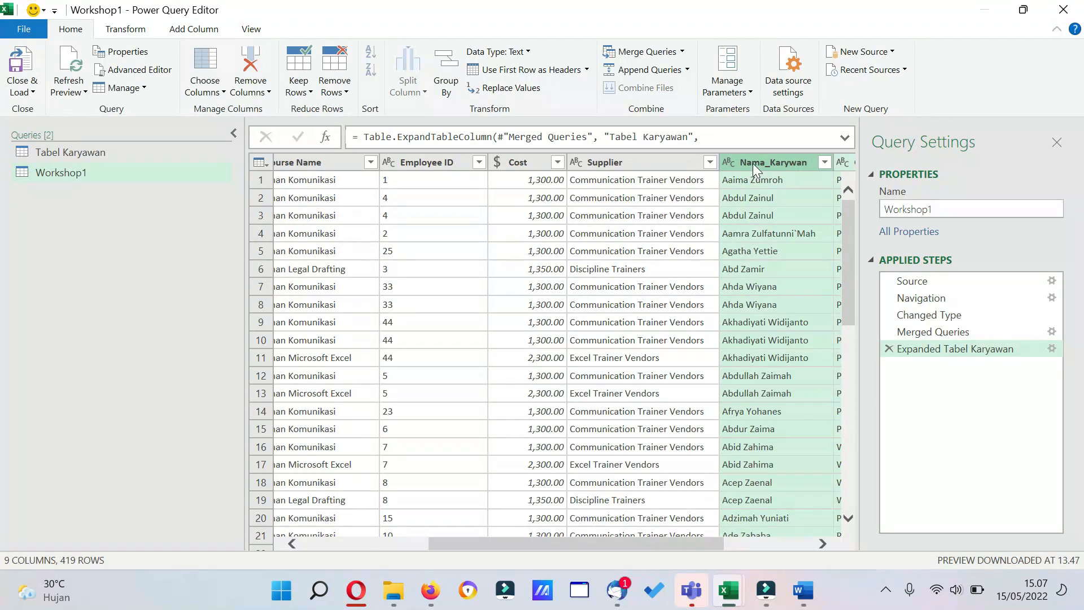
# Move the Nama_Karywan, Gender and Dept columns of Workshop1 between Employee ID and Cost.
pyautogui.moveTo(754, 165); pyautogui.dragTo(563, 183)
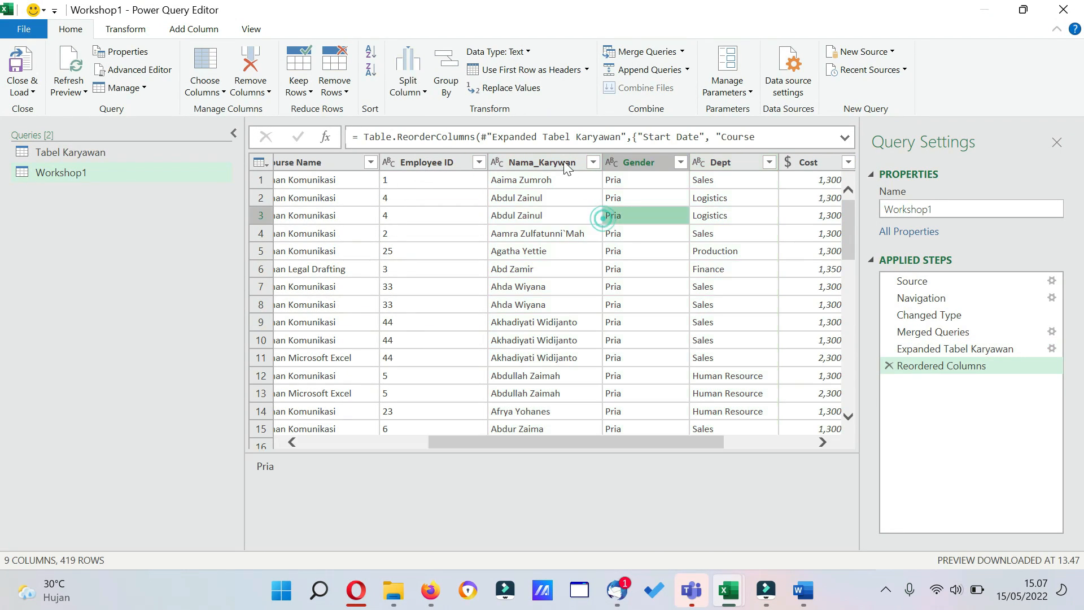
pyautogui.click(547, 163)
pyautogui.keyDown('shift'); pyautogui.click(733, 162); pyautogui.keyUp('shift')
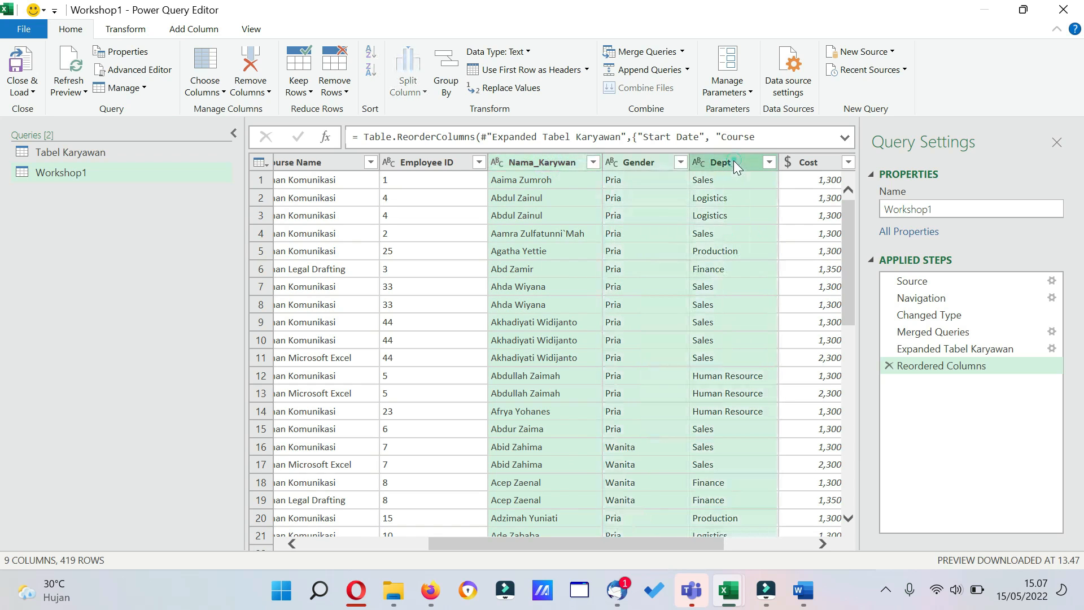
pyautogui.moveTo(531, 162)
pyautogui.mouseDown()
pyautogui.moveTo(629, 167)
pyautogui.moveTo(484, 151)
pyautogui.moveTo(528, 159)
pyautogui.mouseUp()
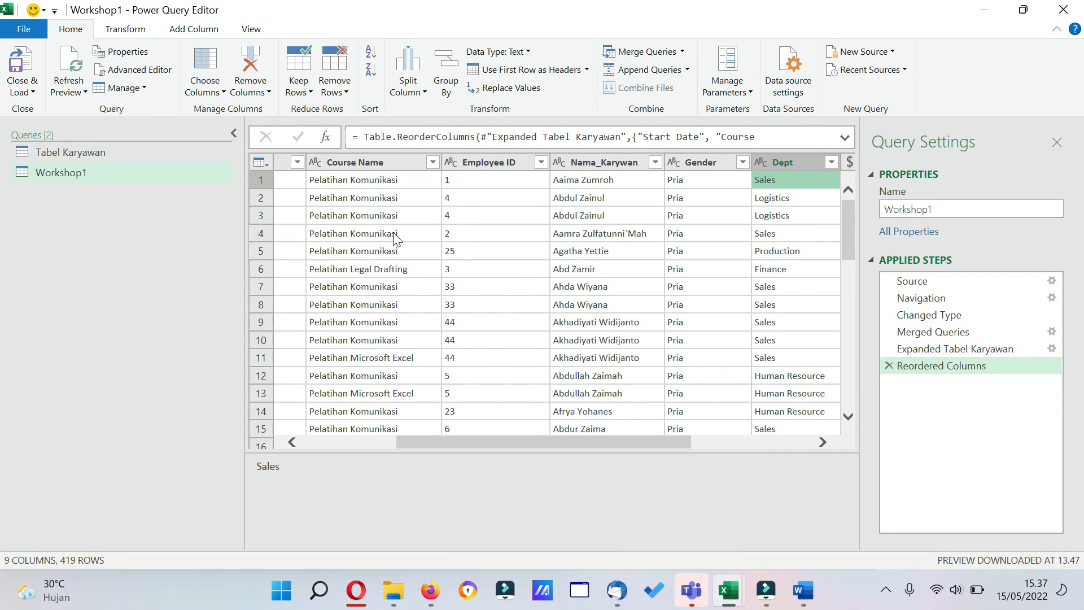
# Examine Workshop1's Start Date filter values and compare its data at the Merged Queries, Changed Type and Reordered Columns steps.
pyautogui.moveTo(577, 441); pyautogui.dragTo(399, 416)
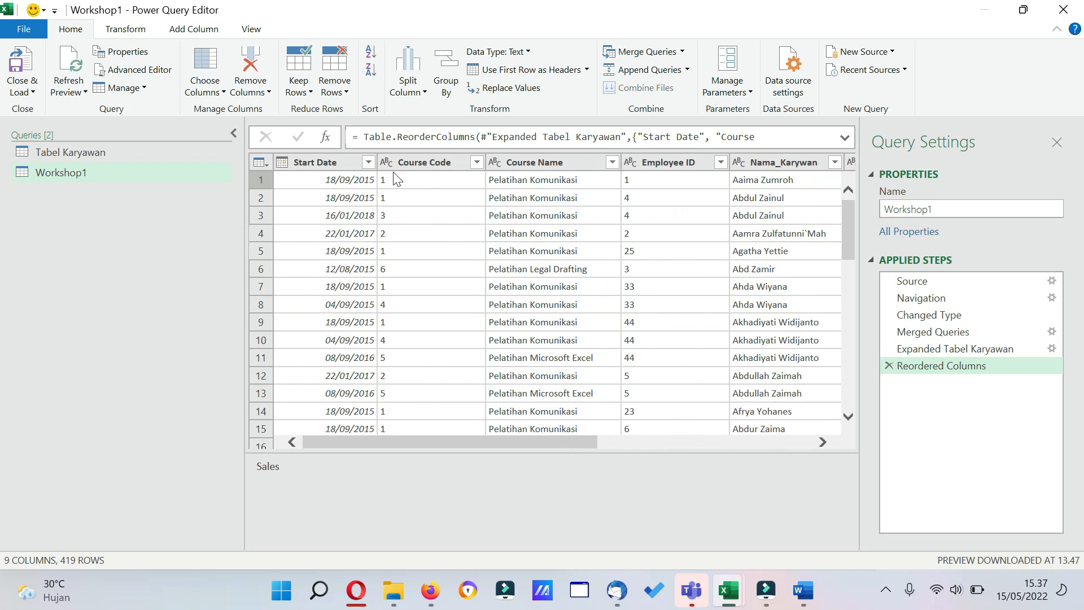
pyautogui.click(369, 163)
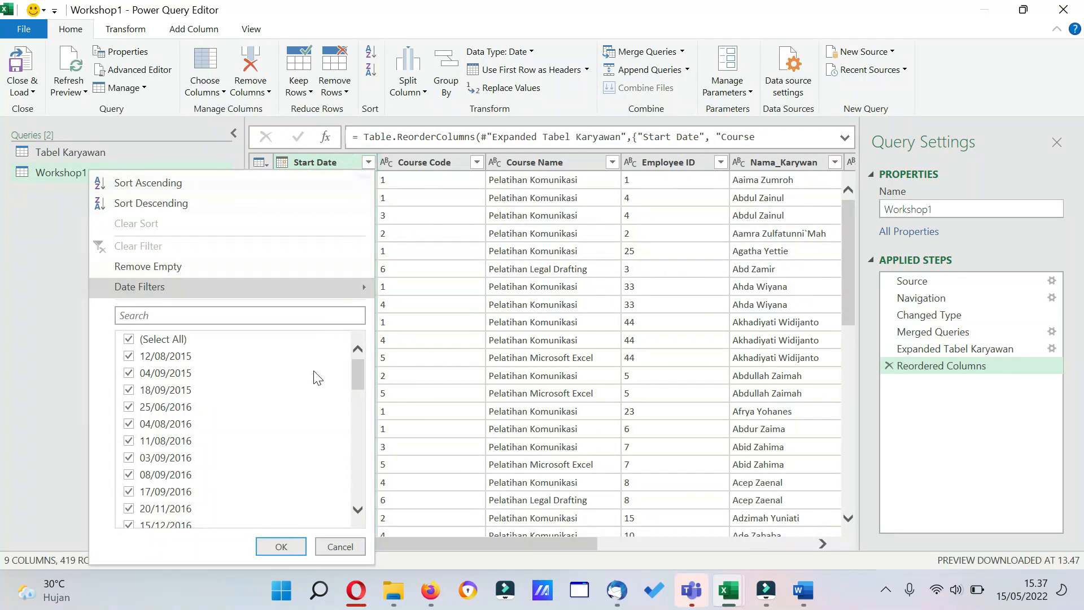
pyautogui.moveTo(356, 381); pyautogui.dragTo(391, 522)
pyautogui.click(339, 547)
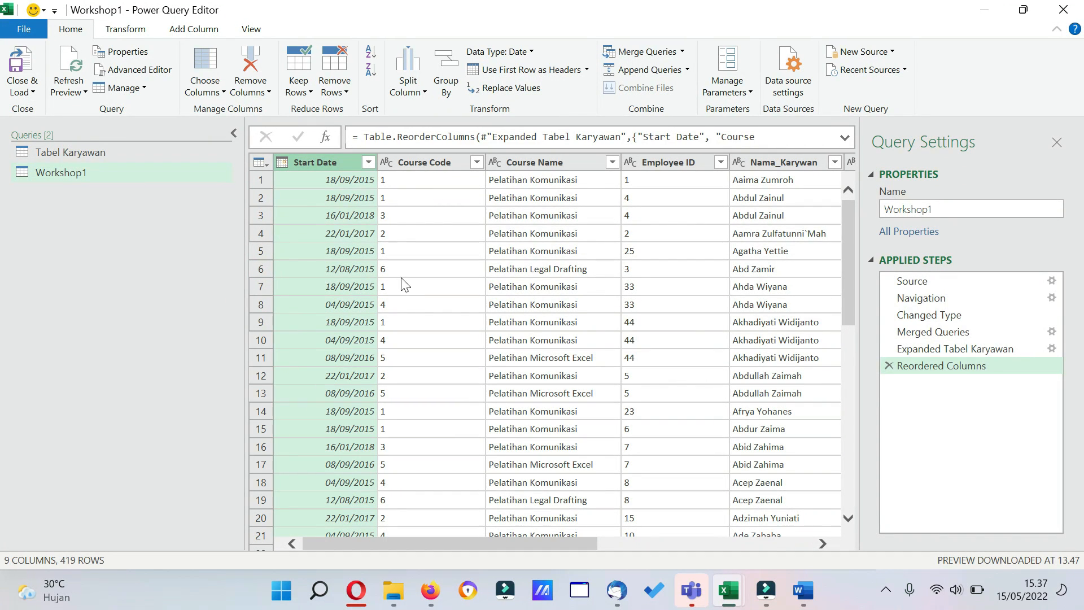
pyautogui.moveTo(429, 545); pyautogui.dragTo(697, 566)
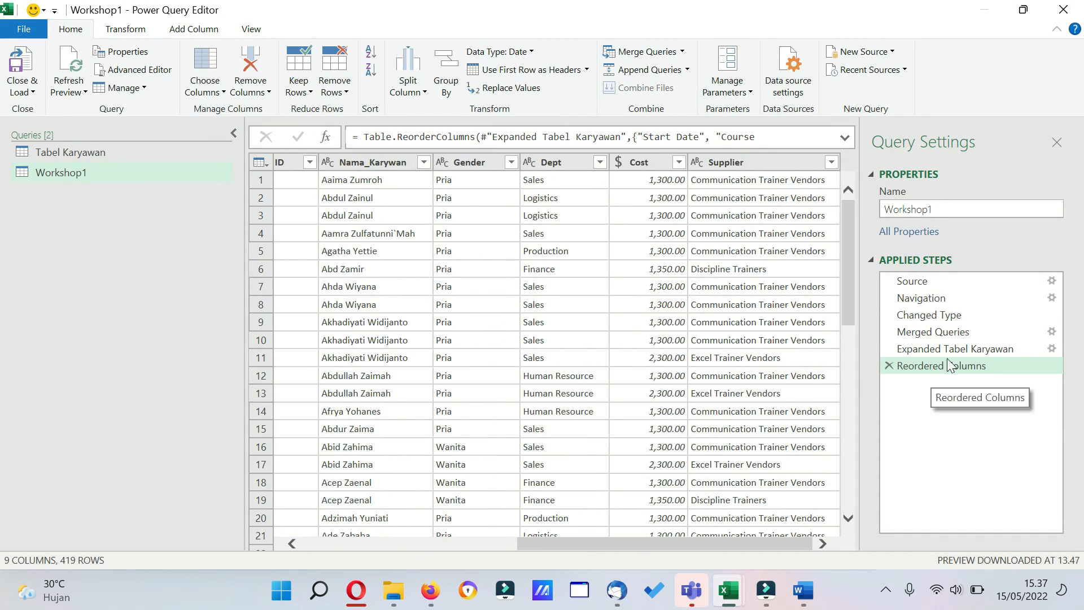
pyautogui.click(953, 333)
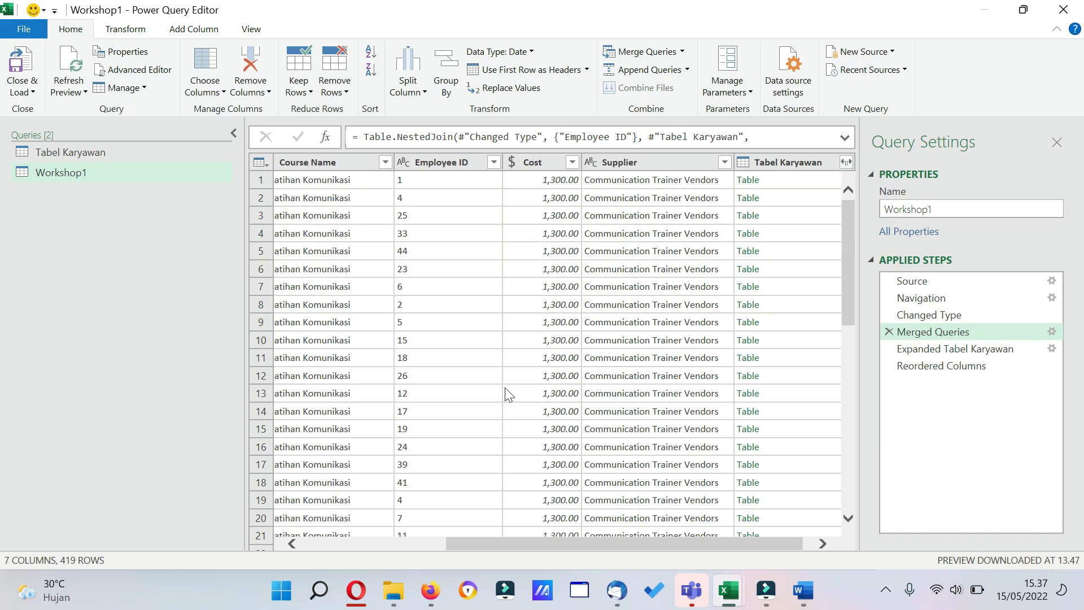
pyautogui.click(932, 318)
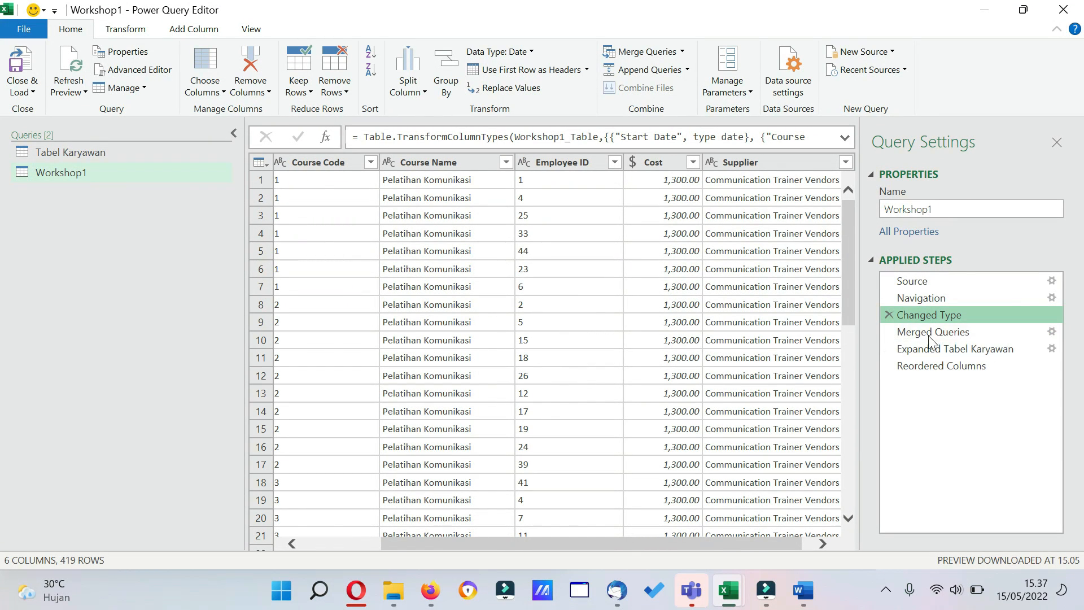
pyautogui.click(931, 368)
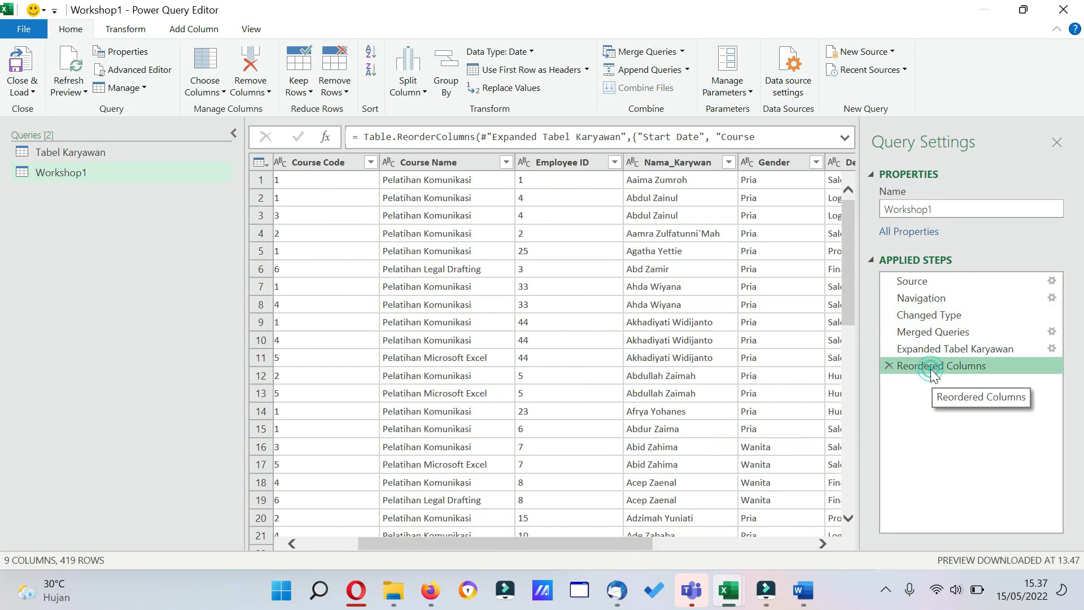
pyautogui.click(924, 321)
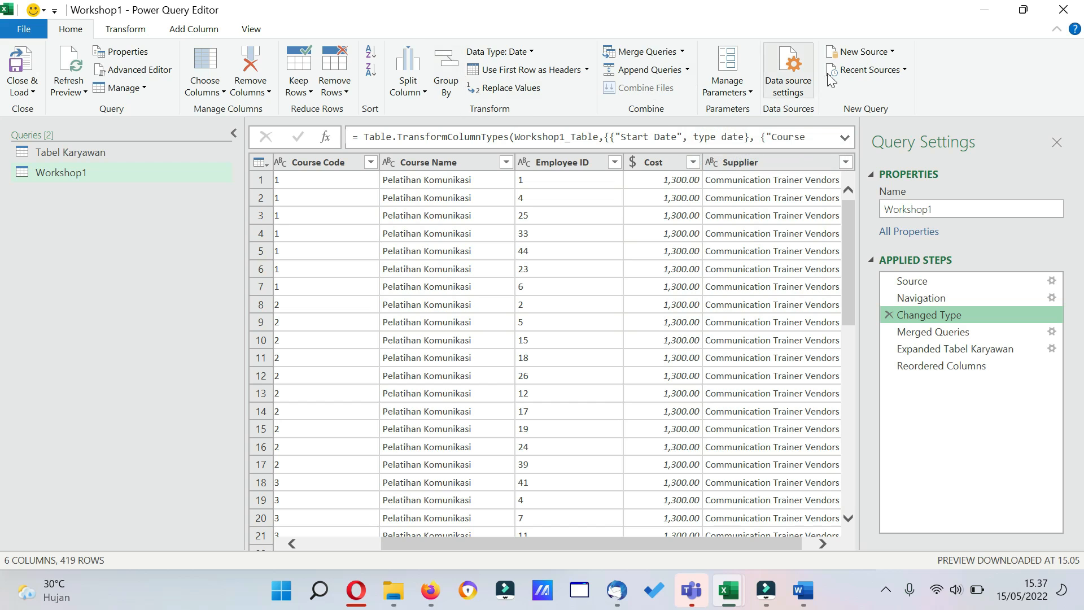
# Import the Workshop2 table from Workshop2.xlsx as a new source query.
pyautogui.click(891, 53)
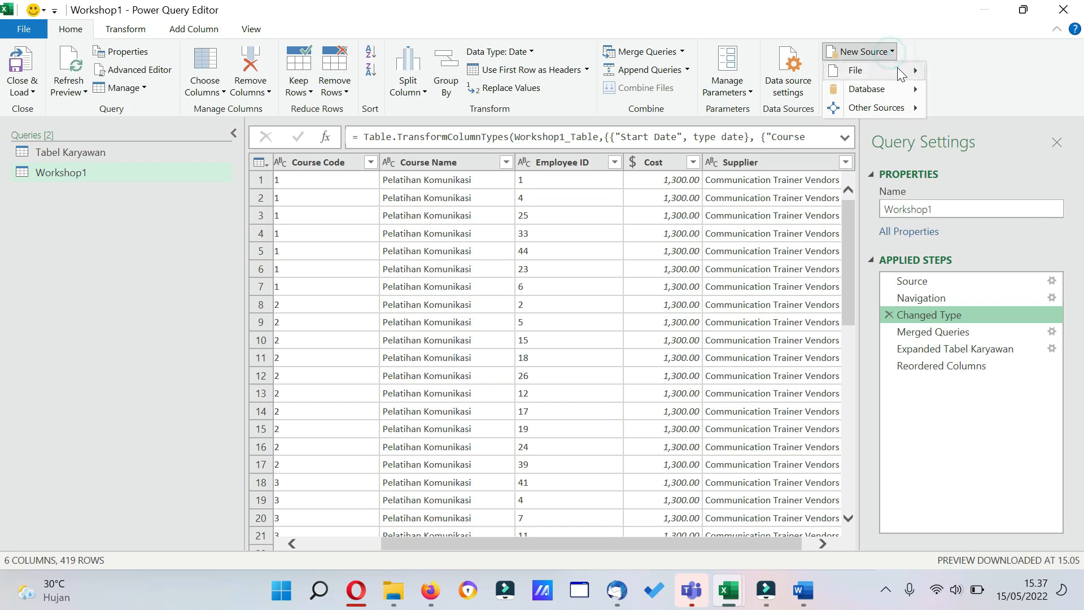
pyautogui.moveTo(899, 73)
pyautogui.click(972, 89)
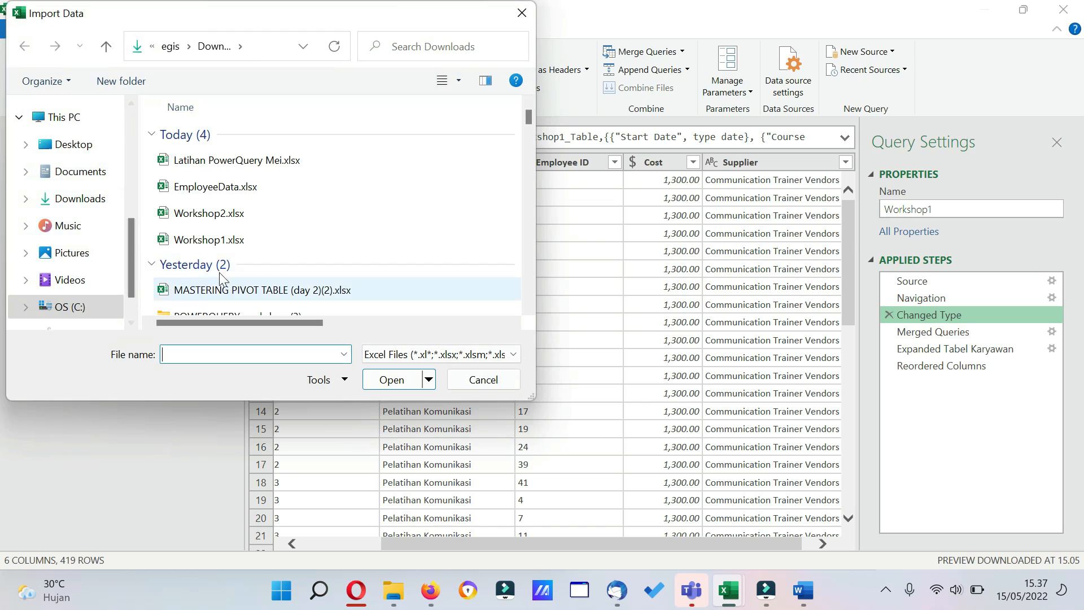
pyautogui.click(238, 213)
pyautogui.click(395, 379)
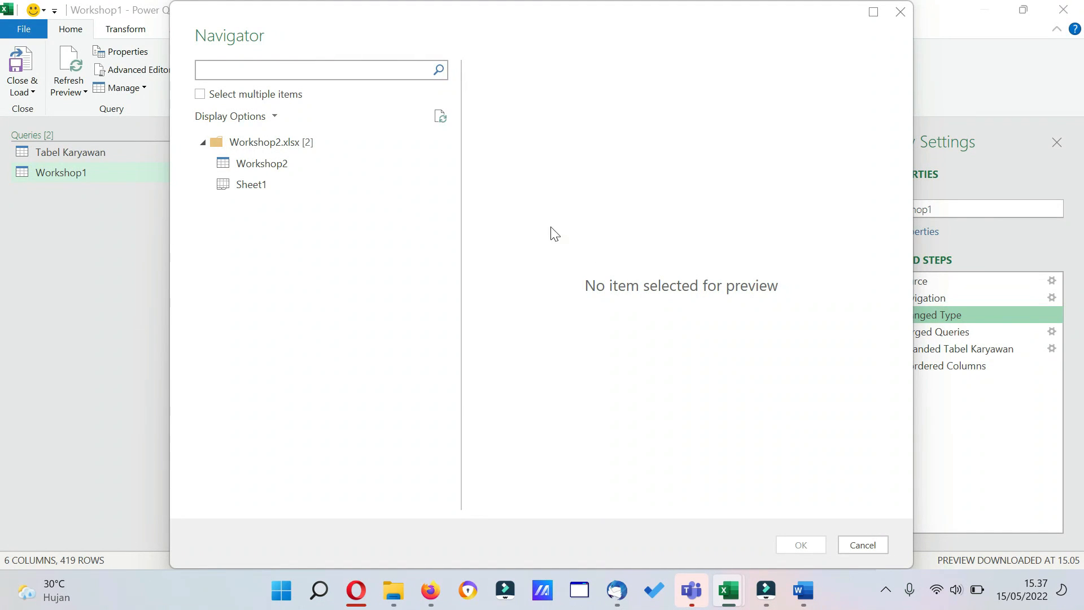
pyautogui.click(313, 163)
pyautogui.click(801, 545)
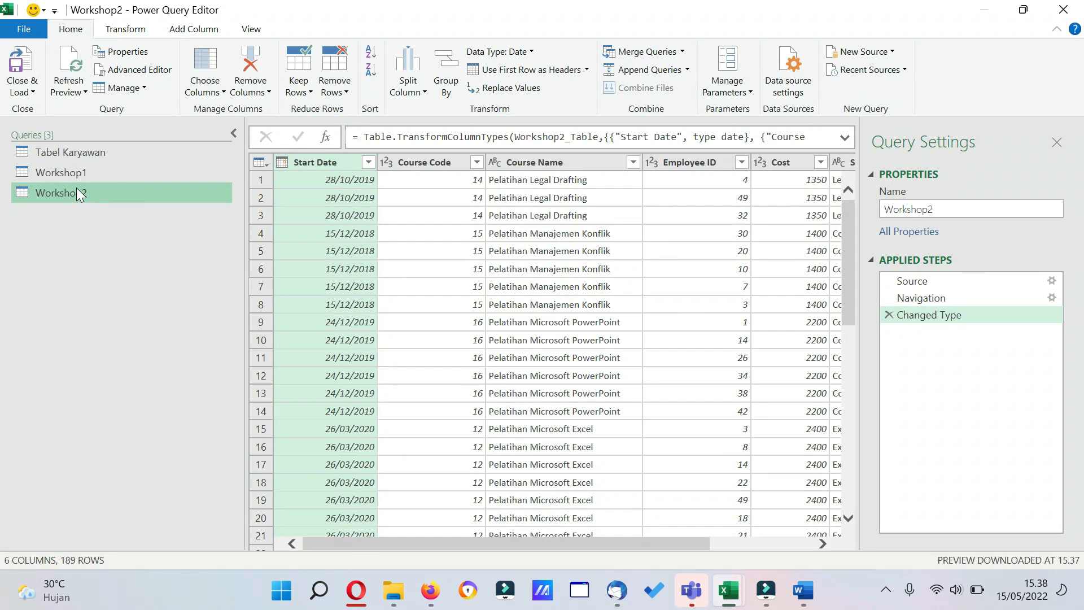
# Match Workshop2's Course Code and Employee ID types to Workshop1 by changing both columns to Text, replacing the existing type conversion.
pyautogui.click(74, 175)
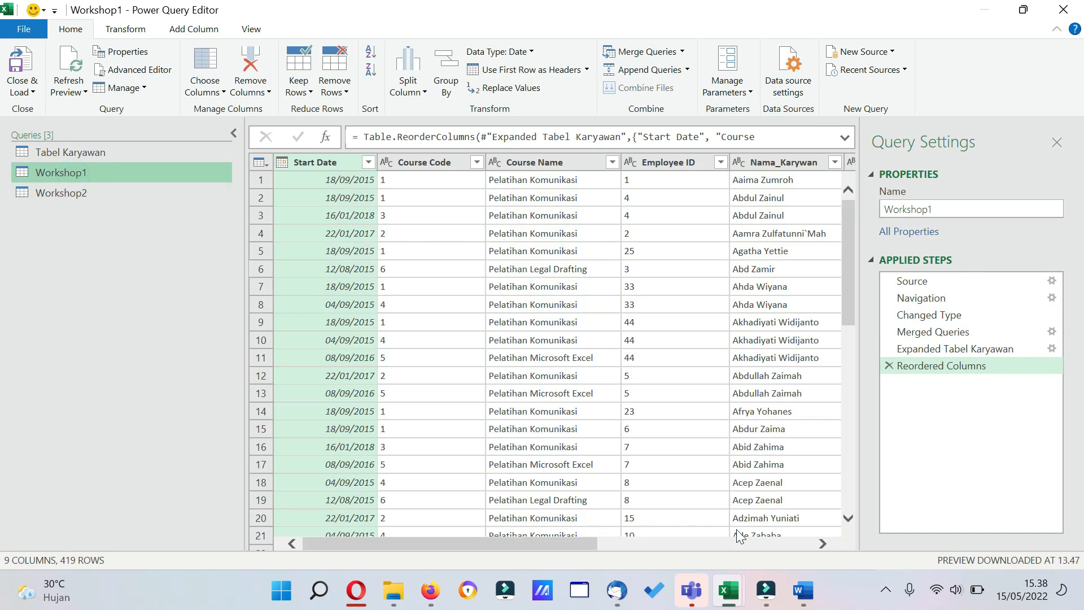
pyautogui.moveTo(427, 548); pyautogui.dragTo(407, 443)
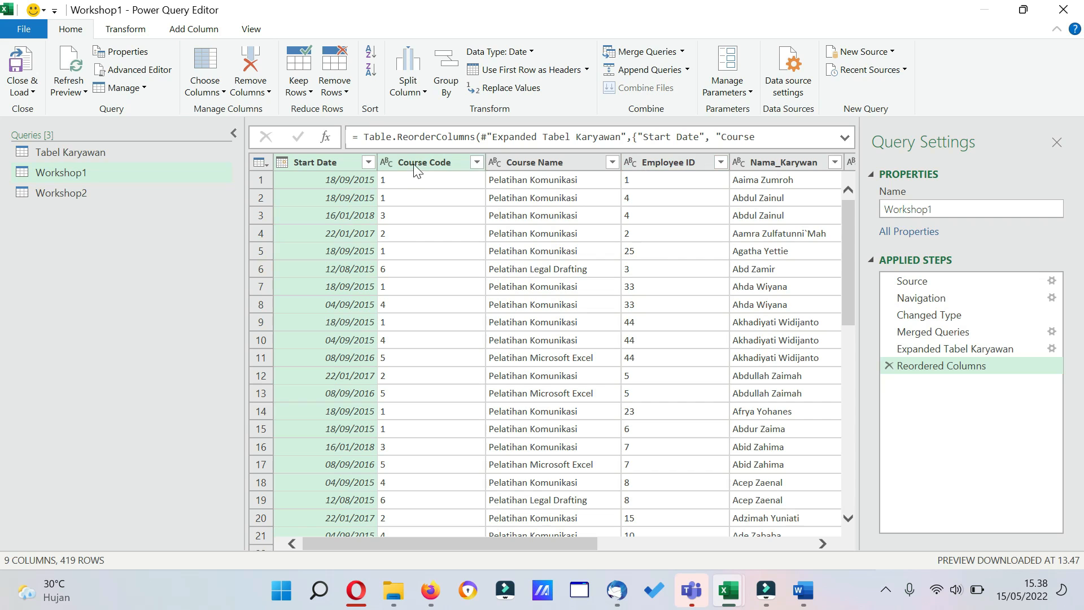
pyautogui.moveTo(556, 548); pyautogui.dragTo(785, 558)
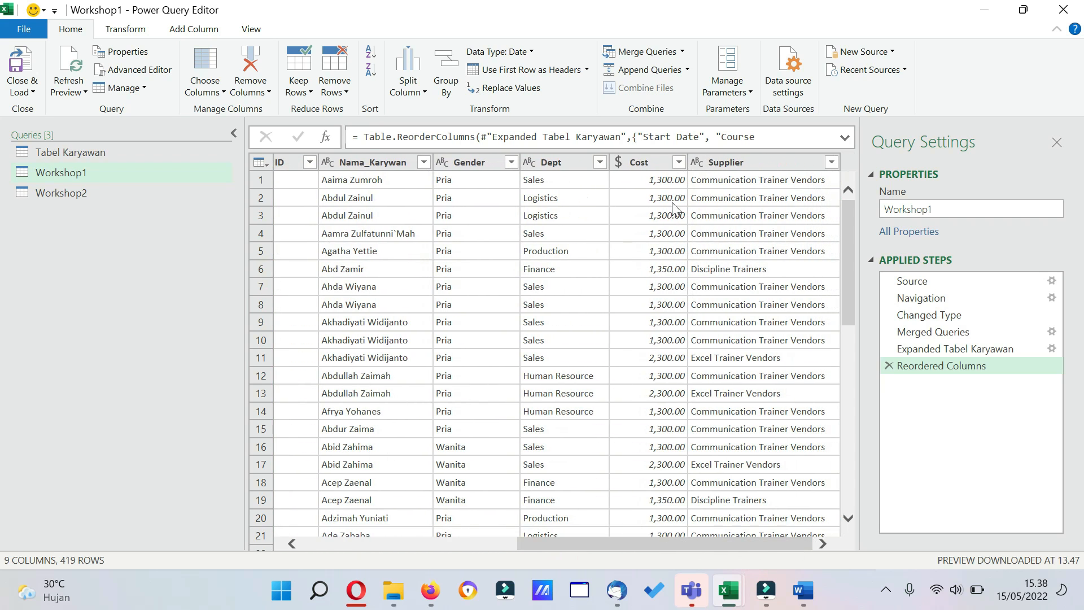
pyautogui.click(113, 195)
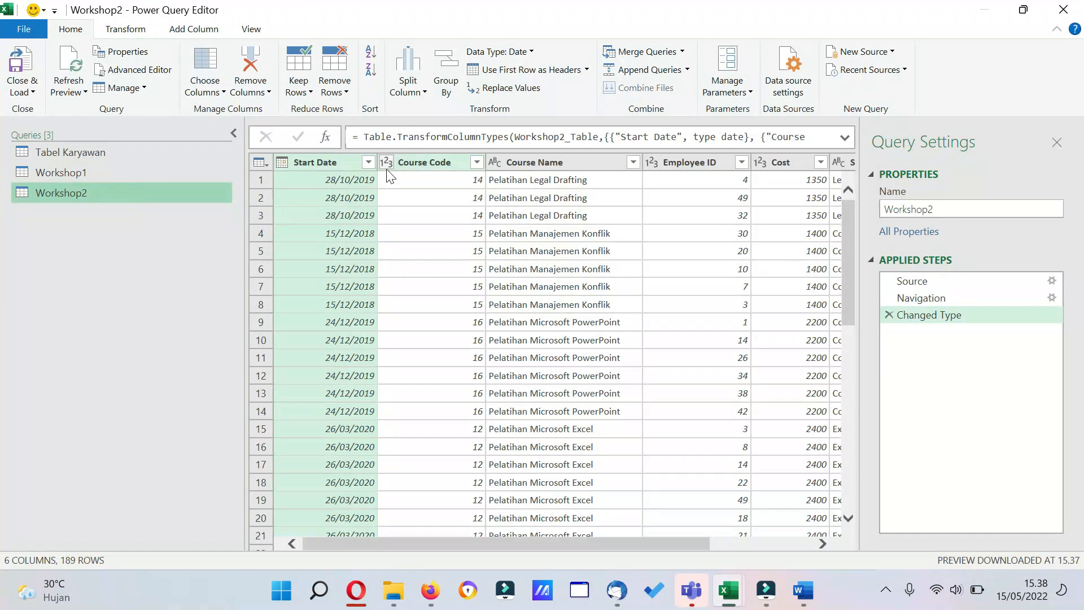
pyautogui.click(386, 163)
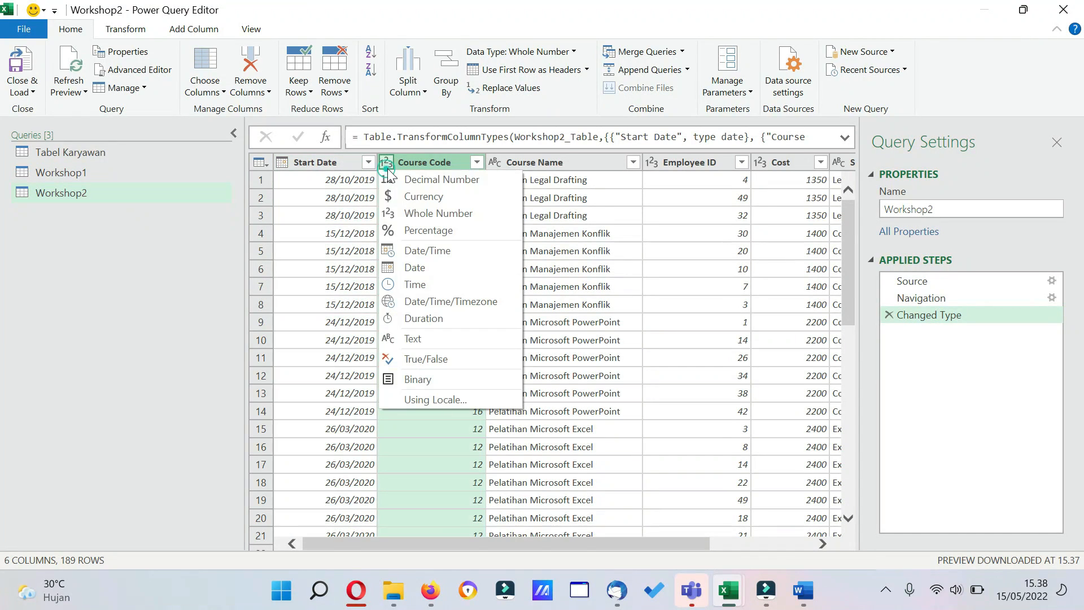
pyautogui.click(425, 338)
pyautogui.click(546, 338)
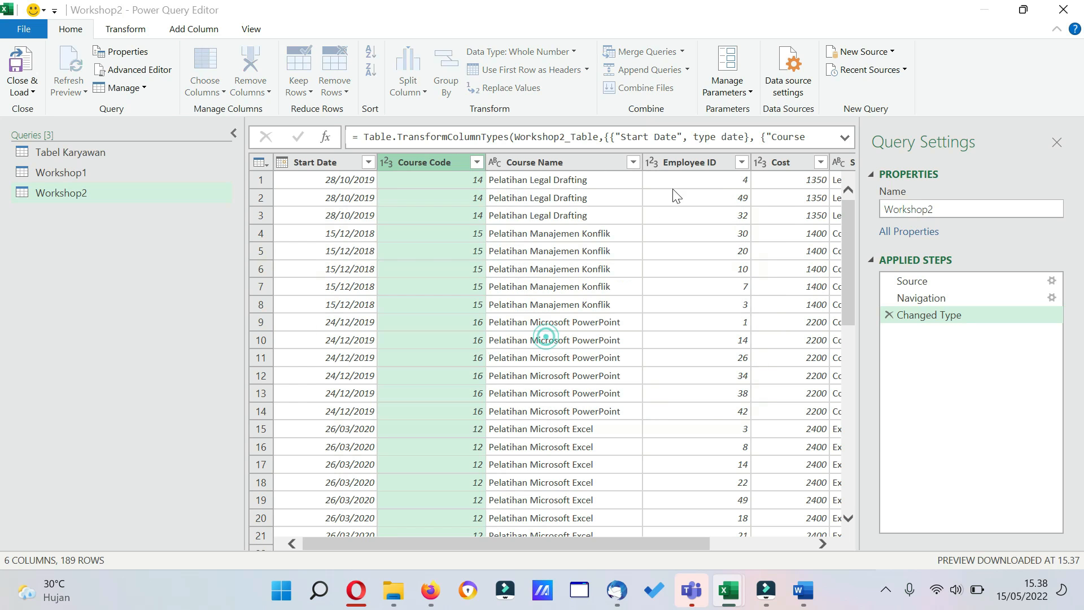
pyautogui.click(653, 163)
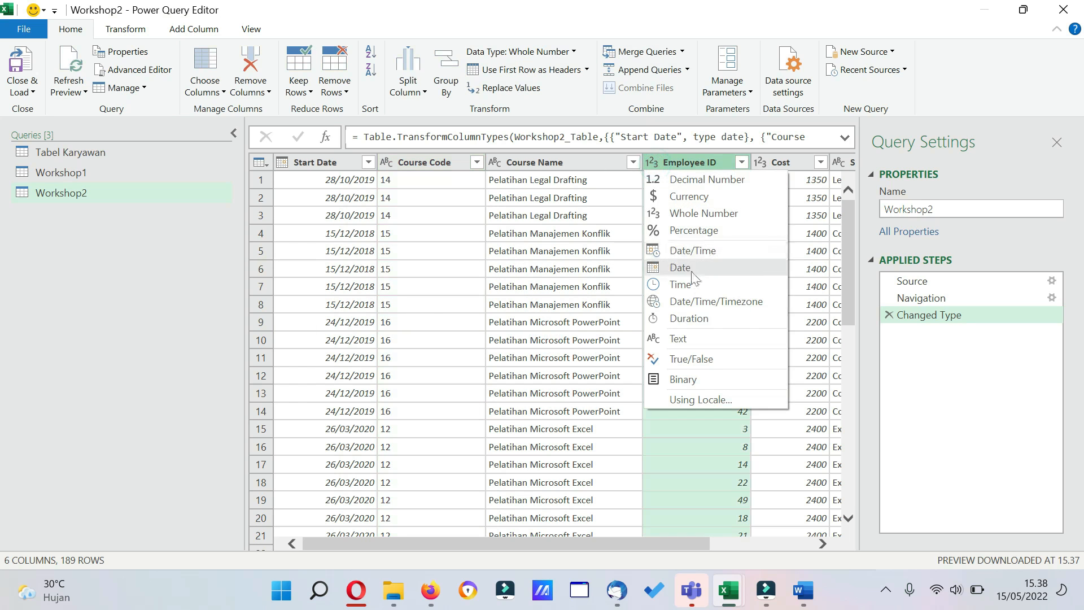
pyautogui.click(696, 339)
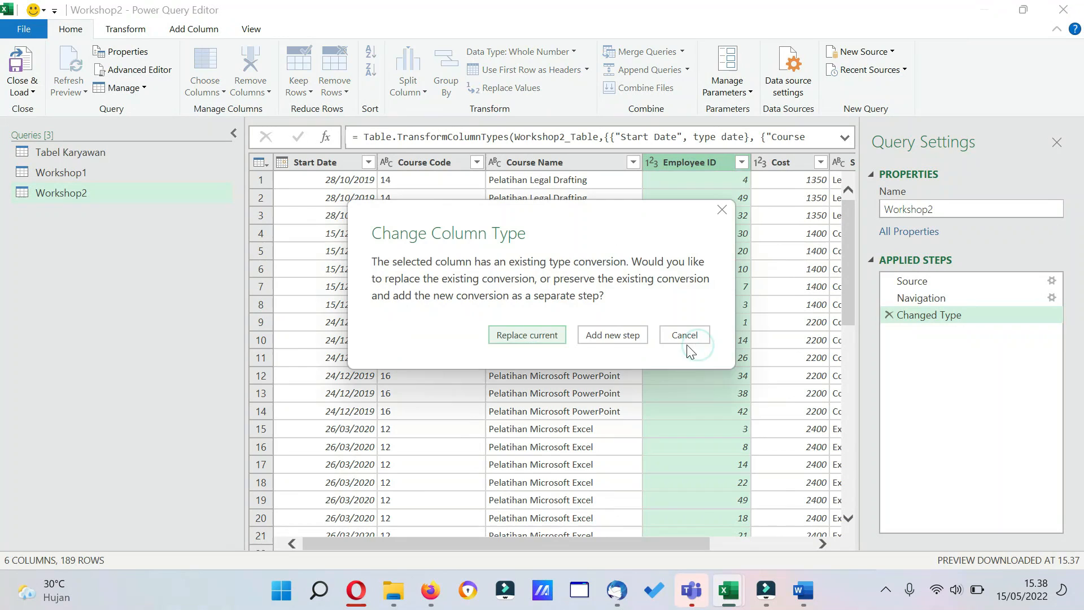
pyautogui.click(555, 337)
# Change the Cost column of Workshop2 to Currency, replacing the existing type conversion.
pyautogui.moveTo(635, 547); pyautogui.dragTo(788, 533)
pyautogui.click(616, 164)
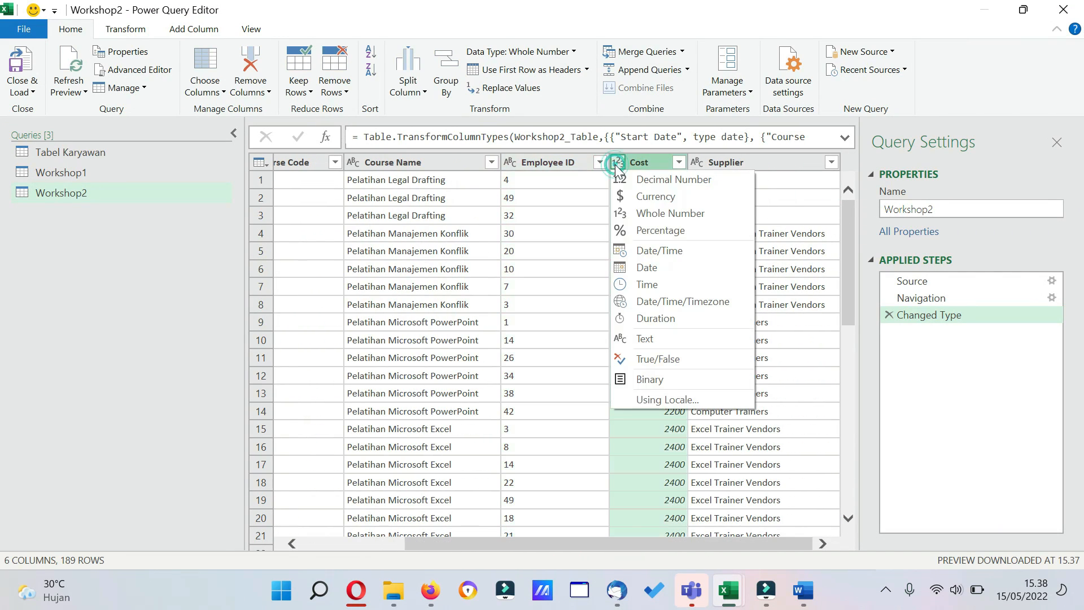
pyautogui.click(664, 213)
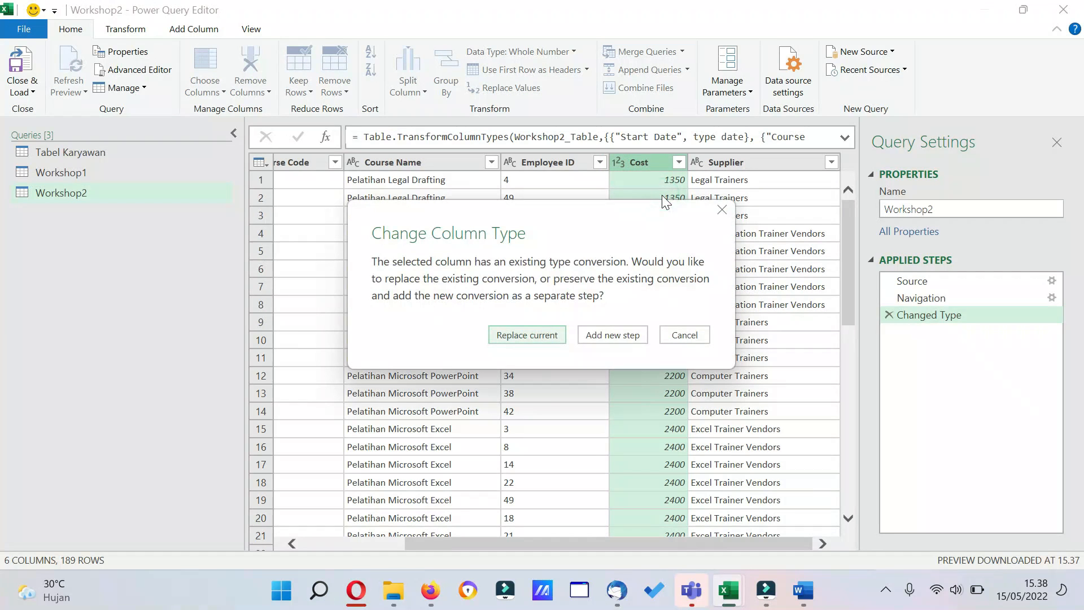
pyautogui.click(519, 338)
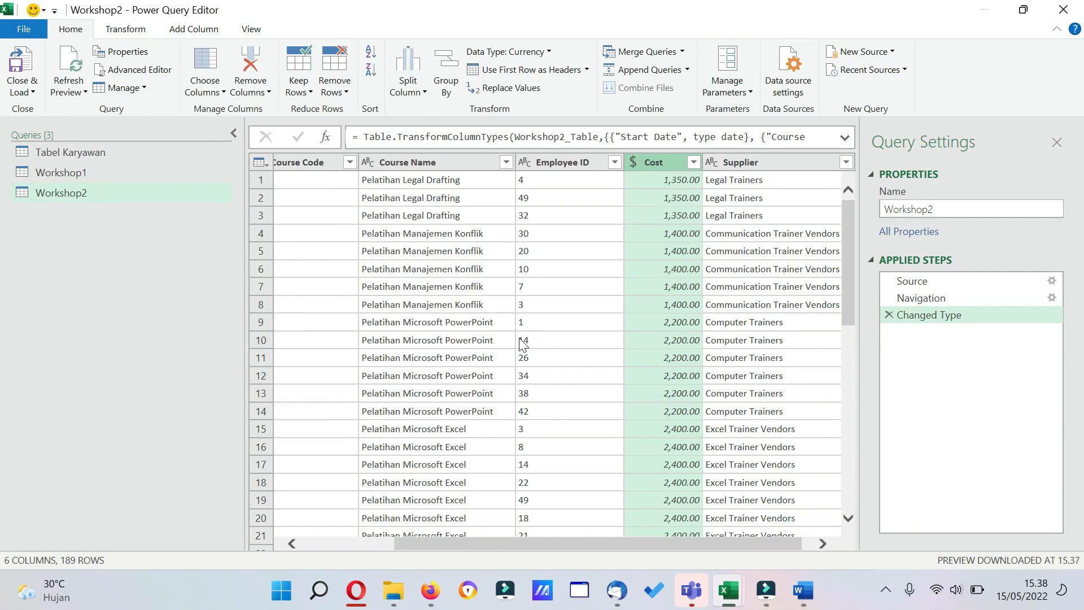
# Append the Workshop2 table to the Workshop1 query as an inserted step directly after Changed Type, ahead of Merged Queries.
pyautogui.click(103, 175)
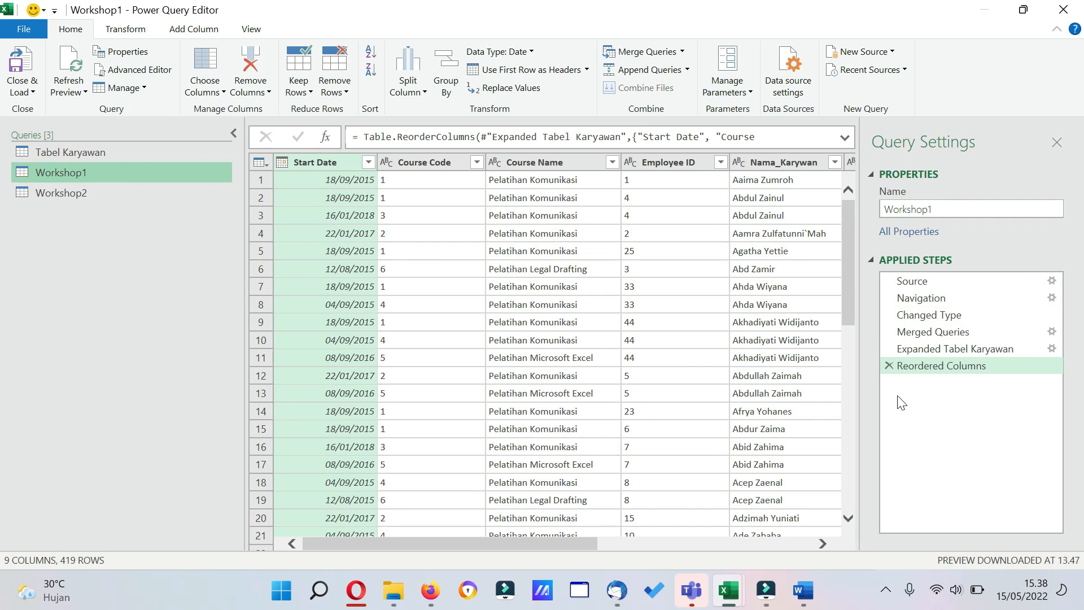
pyautogui.click(937, 333)
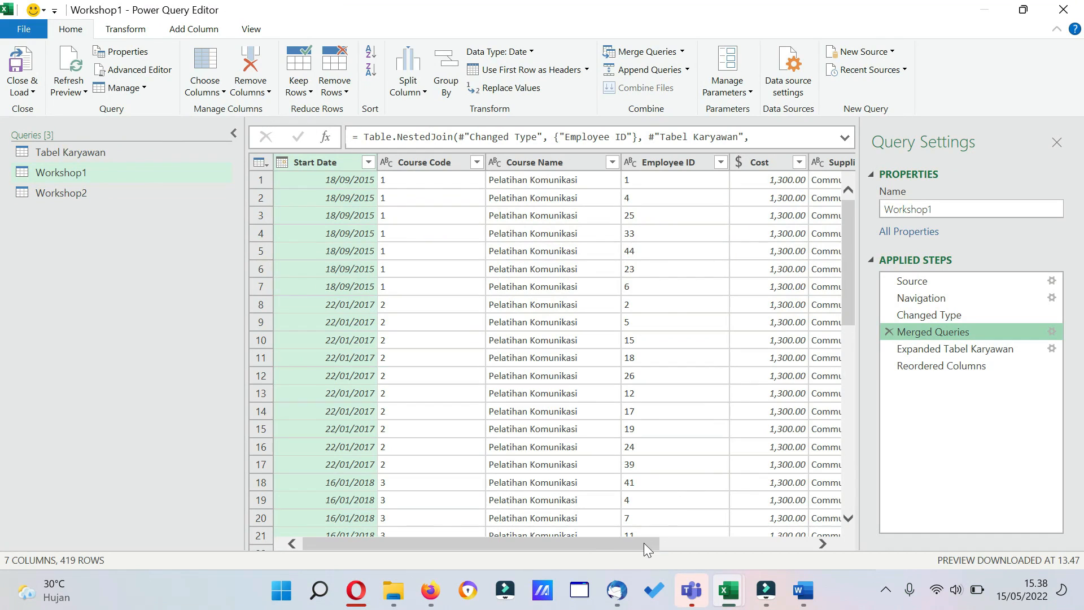
pyautogui.moveTo(644, 543); pyautogui.dragTo(858, 550)
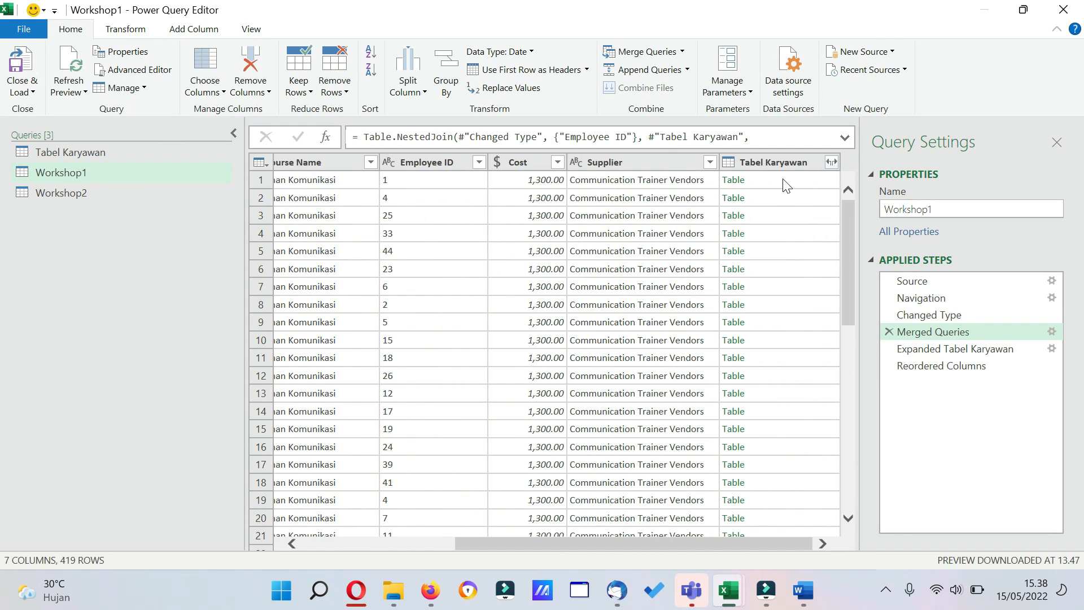
pyautogui.click(930, 349)
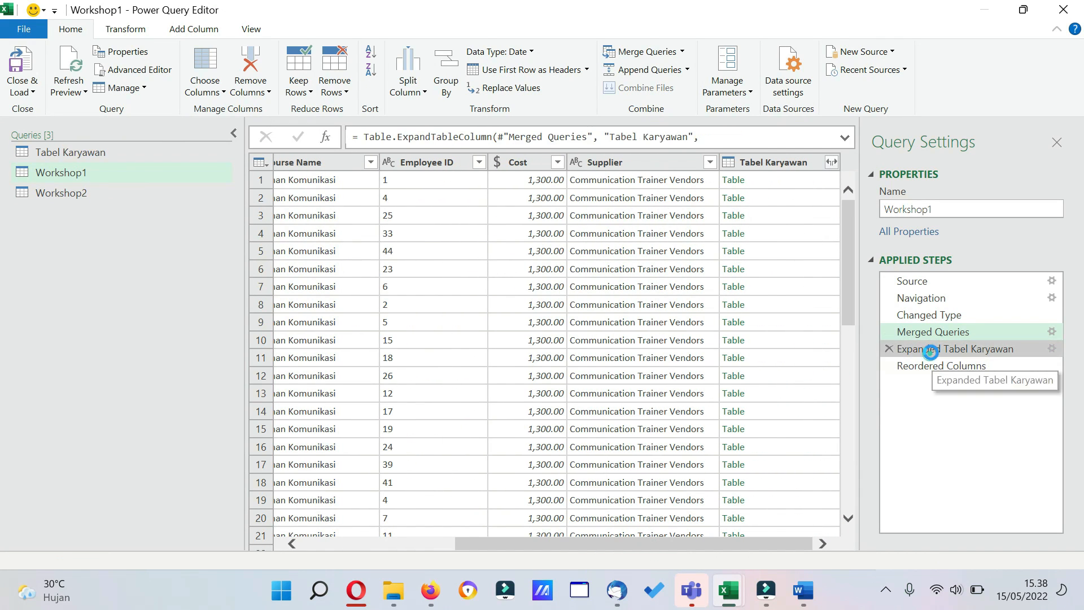
pyautogui.click(935, 334)
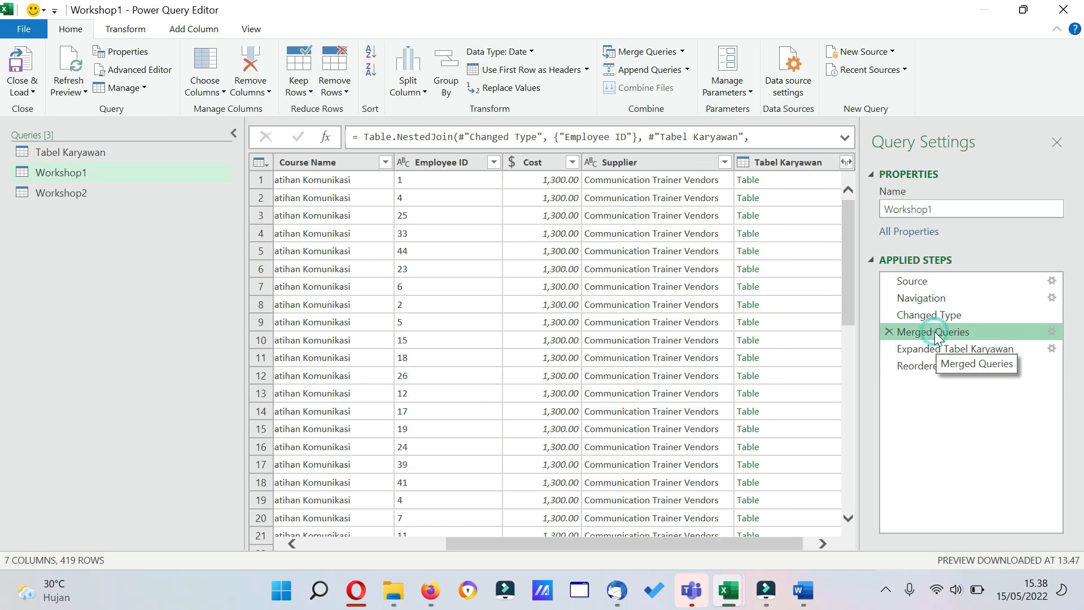
pyautogui.click(924, 317)
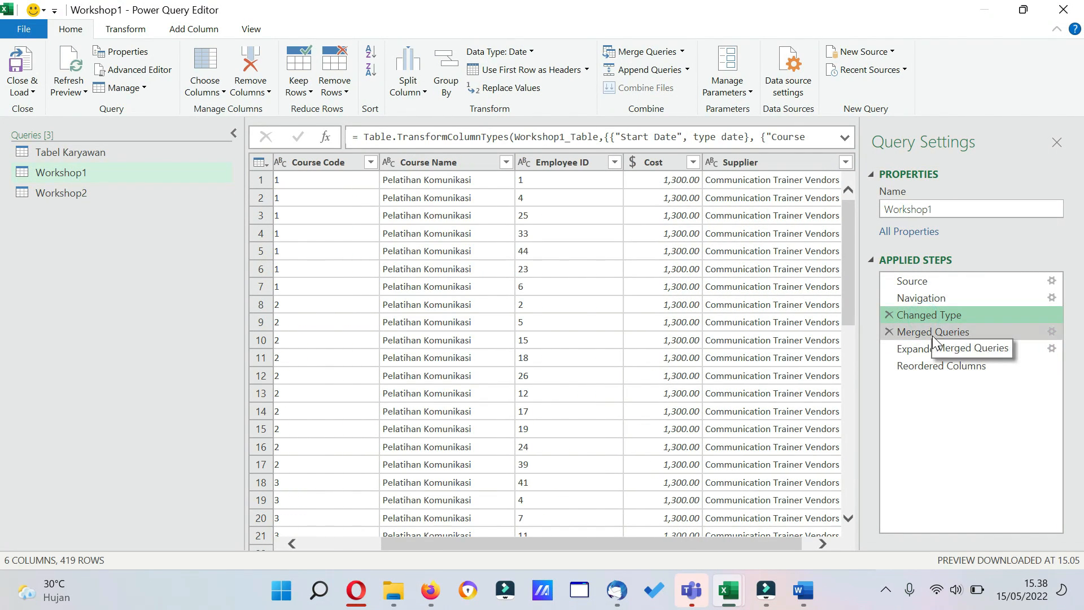
pyautogui.click(687, 70)
pyautogui.click(687, 88)
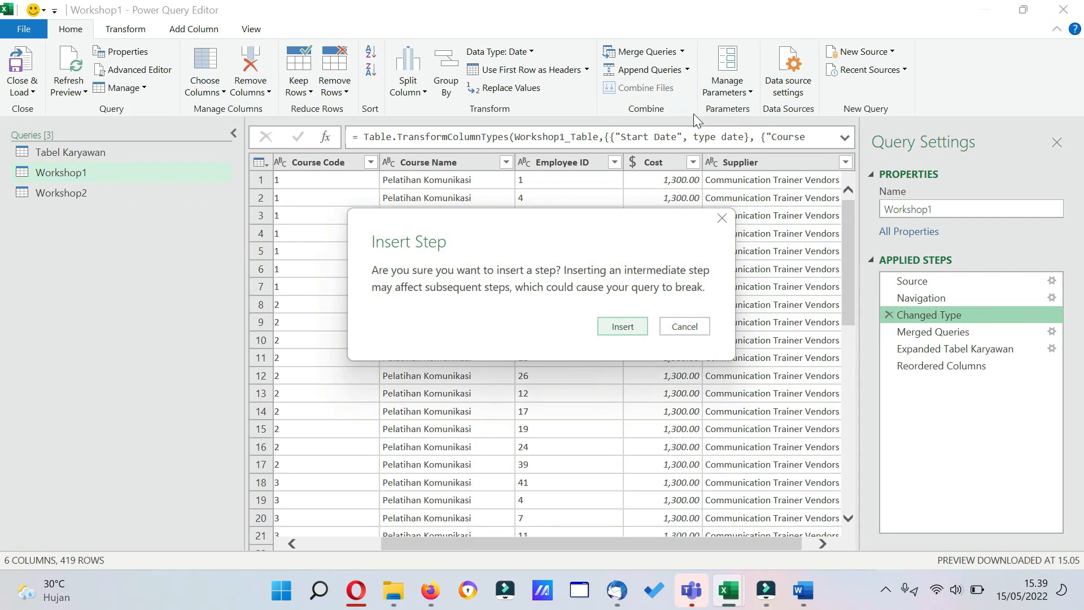
pyautogui.click(622, 327)
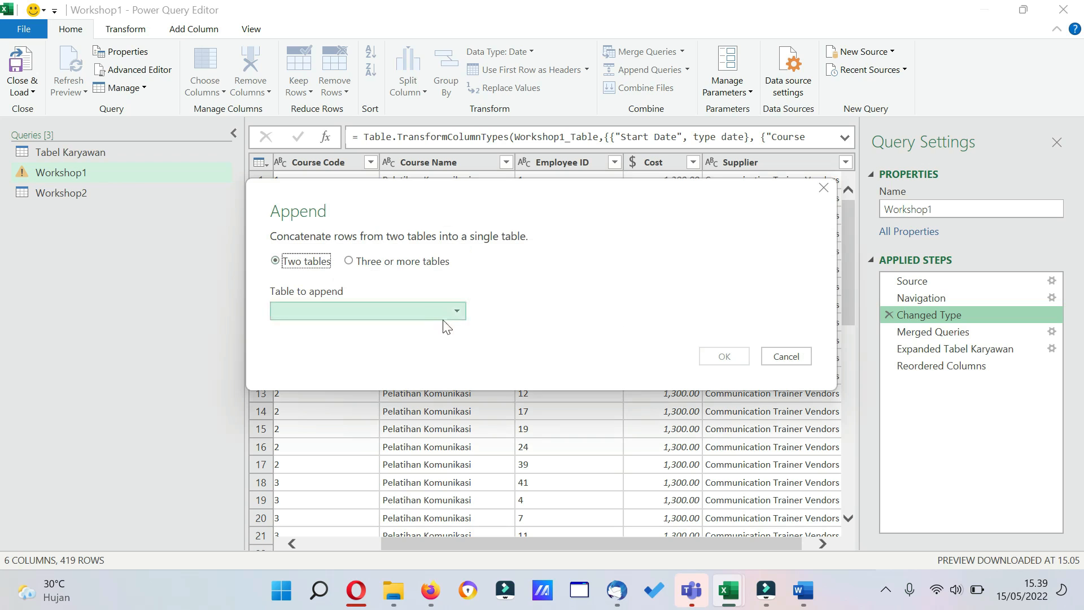
pyautogui.click(457, 314)
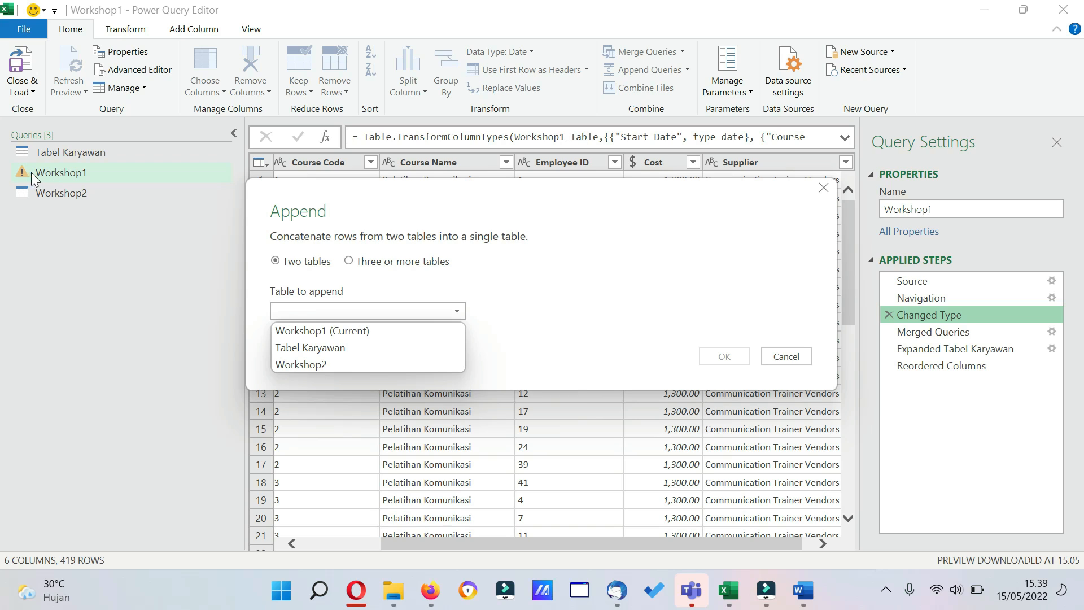
pyautogui.click(332, 364)
pyautogui.click(725, 356)
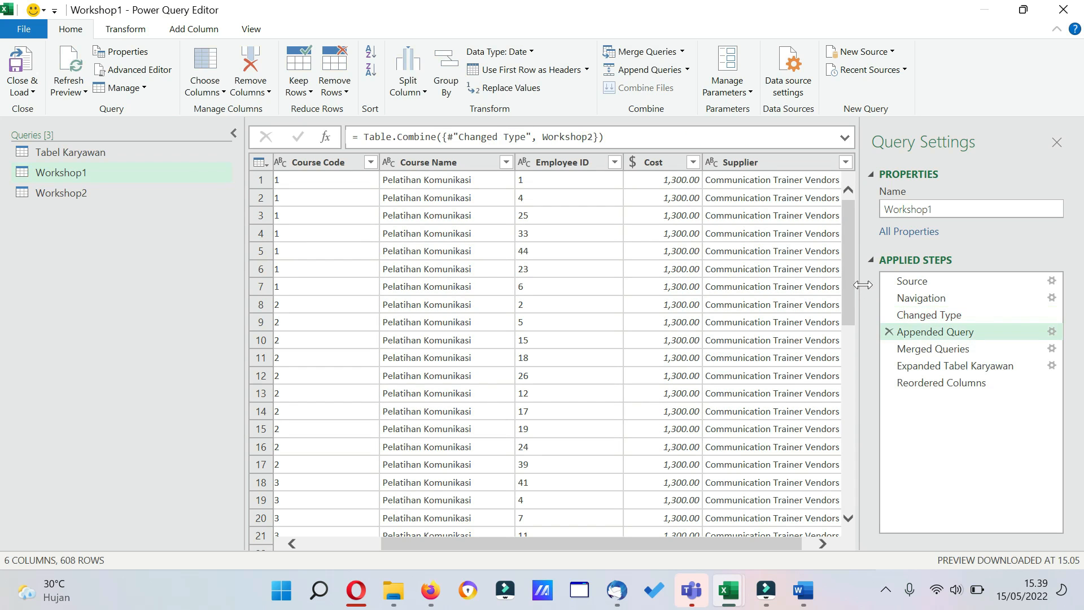
# Review the appended rows down to the end, then close the query editor and load the queries into the workbook.
pyautogui.moveTo(849, 286); pyautogui.dragTo(848, 608)
pyautogui.moveTo(850, 453); pyautogui.dragTo(868, 531)
pyautogui.moveTo(724, 541); pyautogui.dragTo(503, 531)
pyautogui.moveTo(851, 469); pyautogui.dragTo(848, 551)
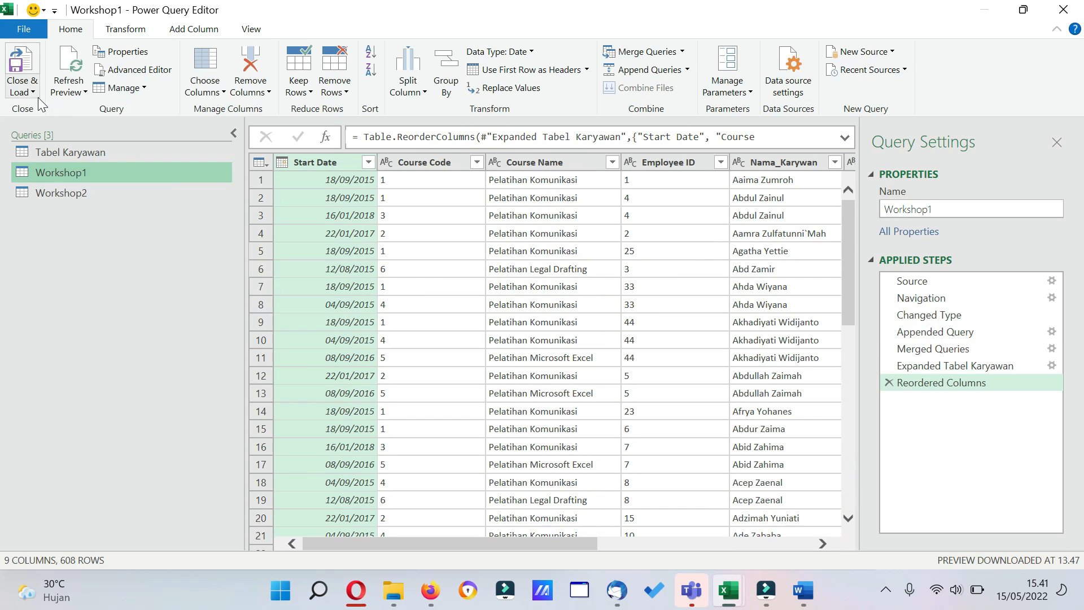
pyautogui.click(25, 91)
pyautogui.click(41, 112)
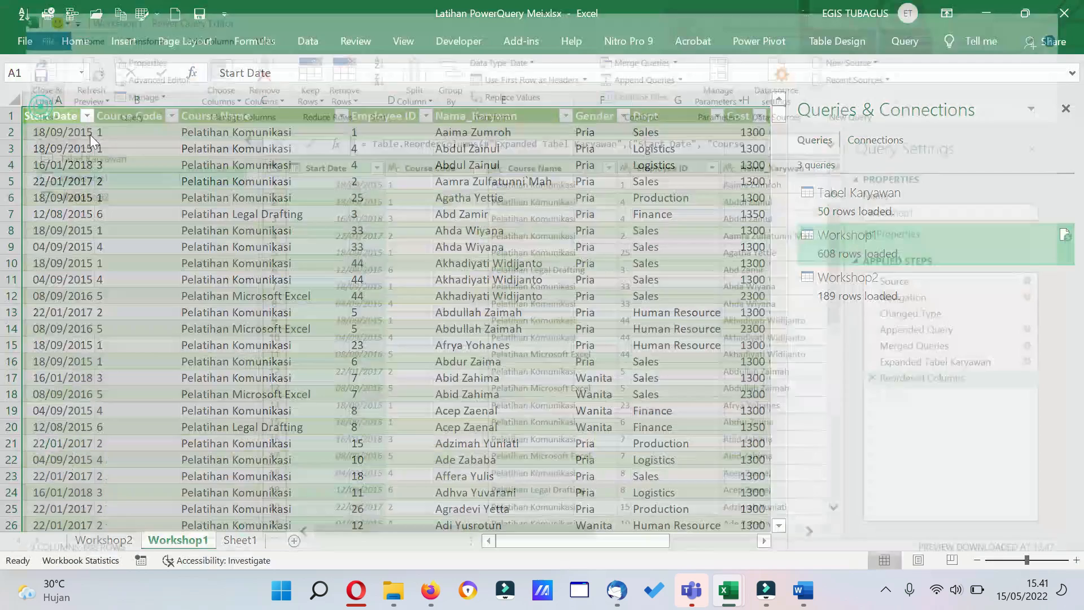
# Check how far the loaded Workshop1 table extends by going to the last entry of its Start Date column.
pyautogui.click(132, 226)
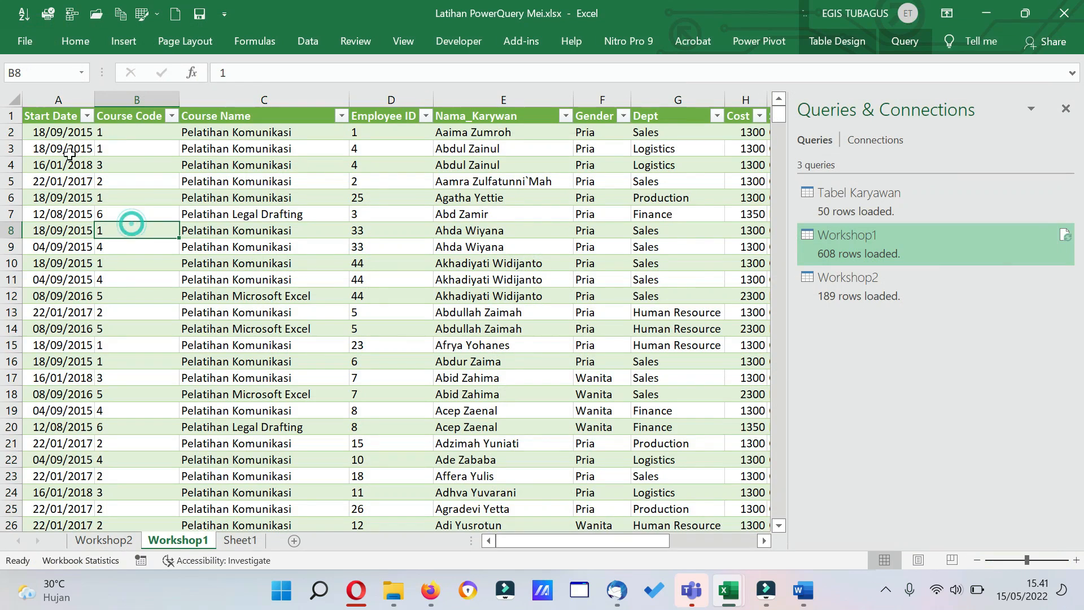
pyautogui.click(61, 132)
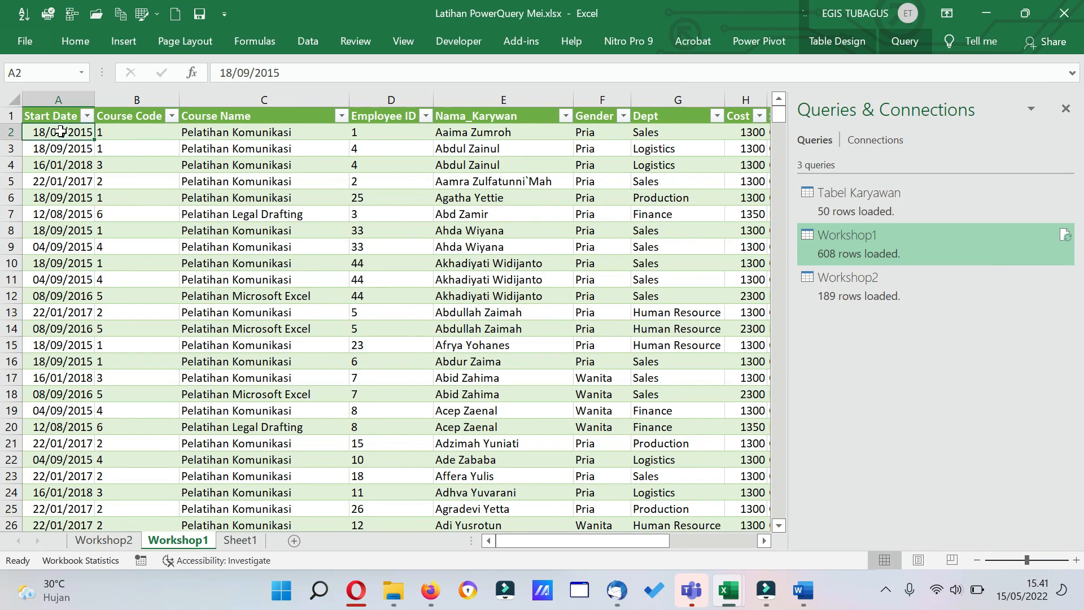
pyautogui.hotkey('ctrl', 'shift', 'Down')
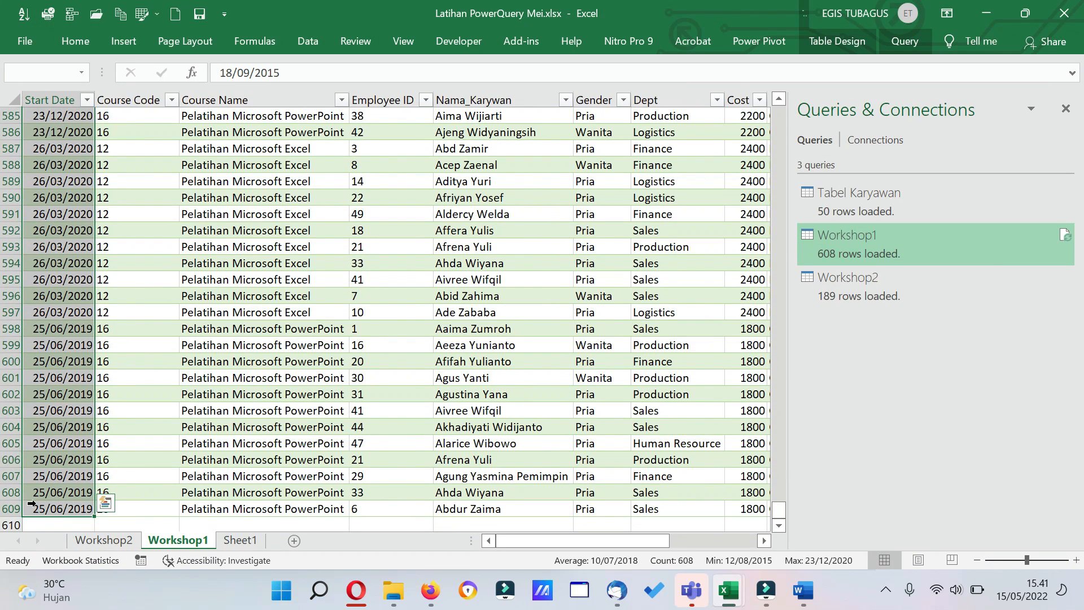
pyautogui.click(31, 503)
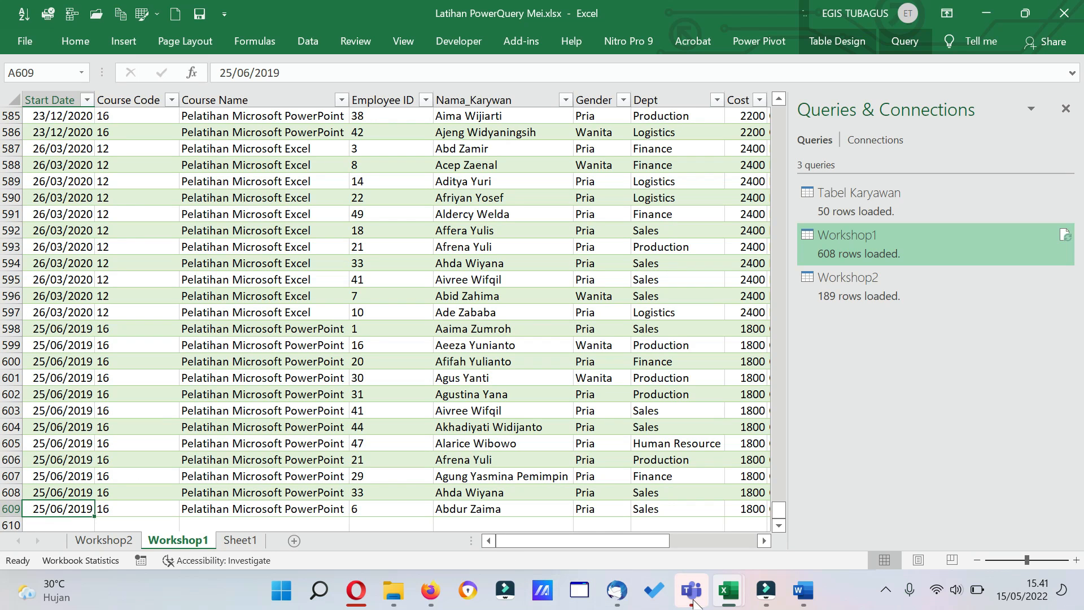
# Switch to Workshop1.xlsx and check the last row of its source table in the Start Date column.
pyautogui.moveTo(729, 592)
pyautogui.click(793, 505)
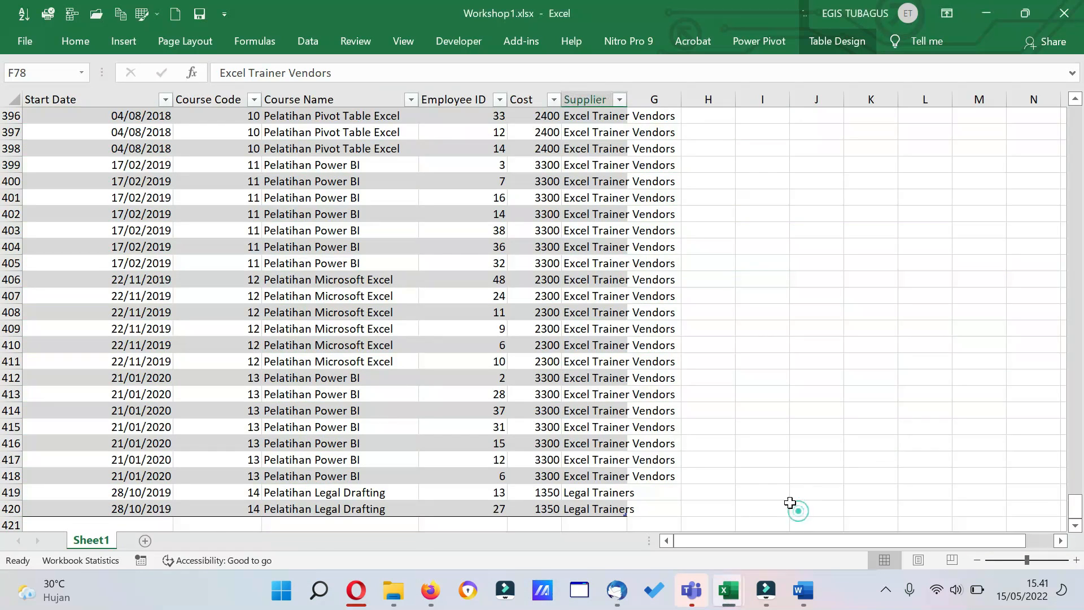
pyautogui.click(83, 115)
pyautogui.hotkey('ctrl', 'shift', 'Down')
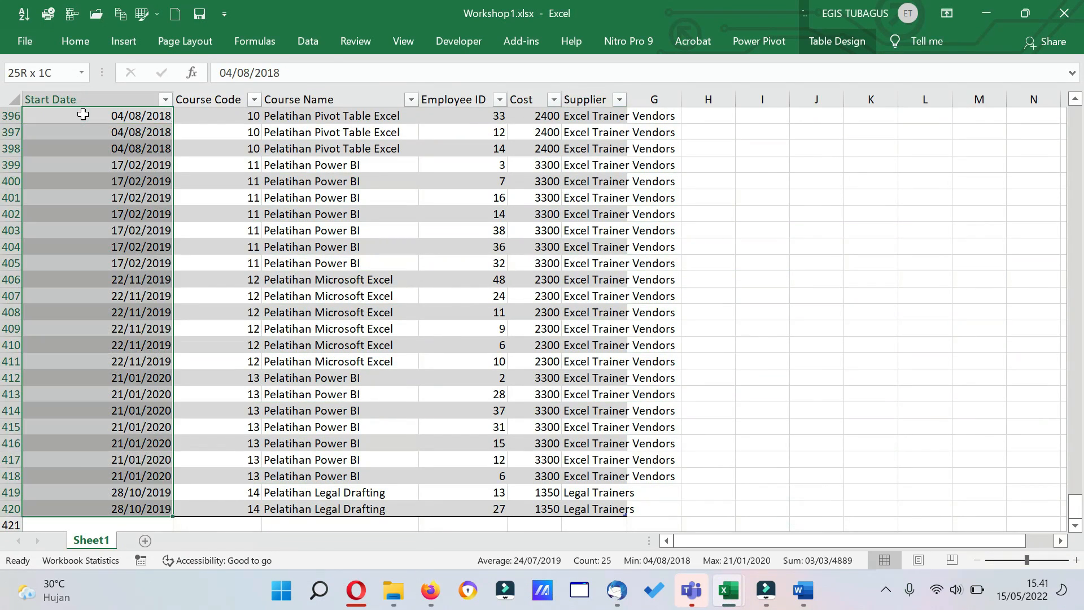
pyautogui.click(59, 505)
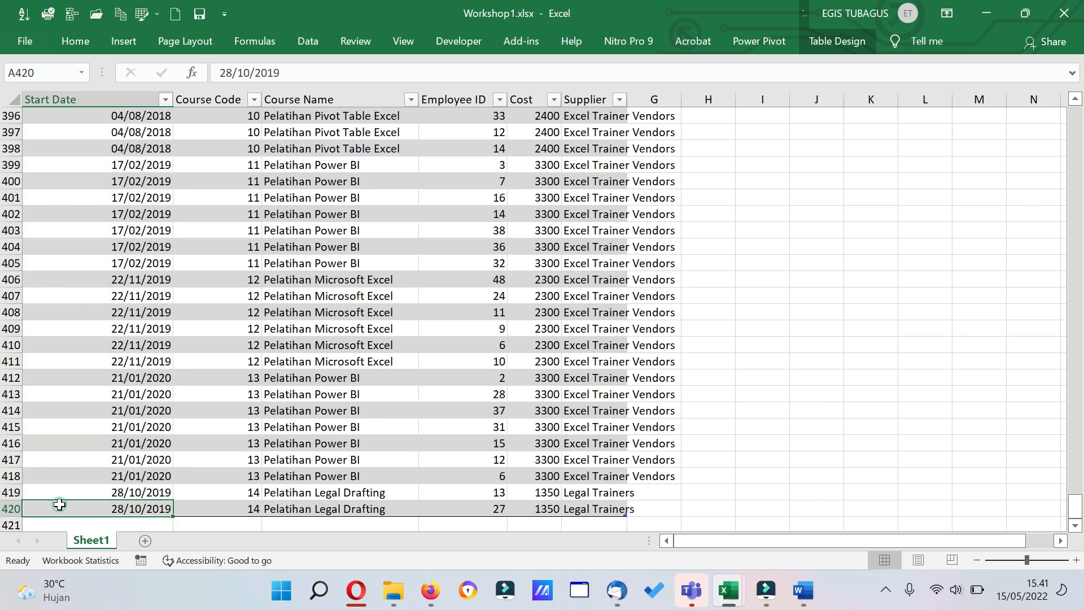
# Switch to Workshop2.xlsx and clear the filter on its Course Name column.
pyautogui.moveTo(736, 603)
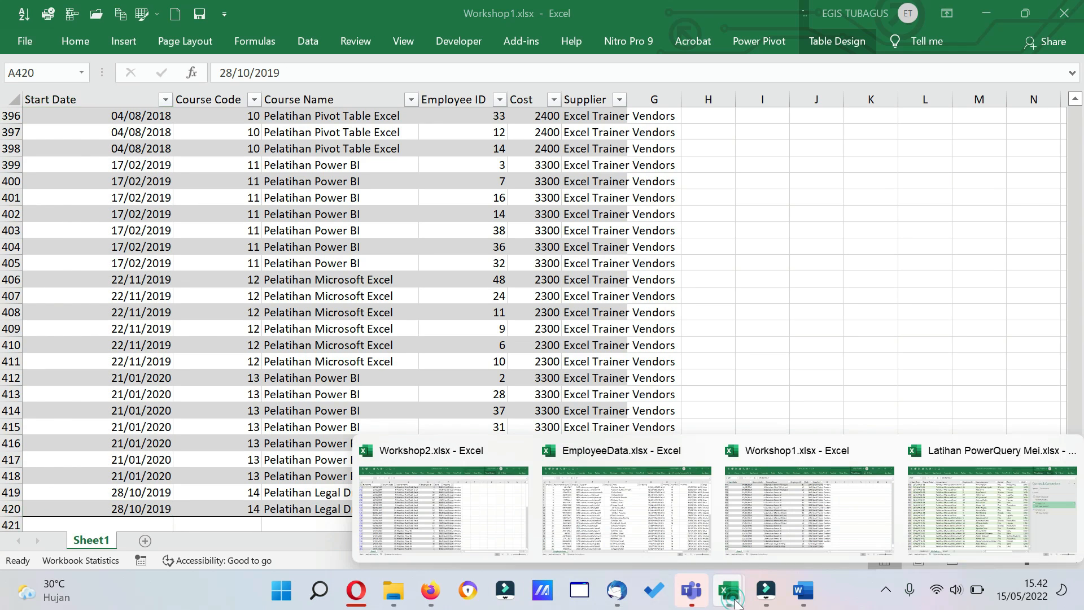
pyautogui.click(442, 511)
pyautogui.click(53, 399)
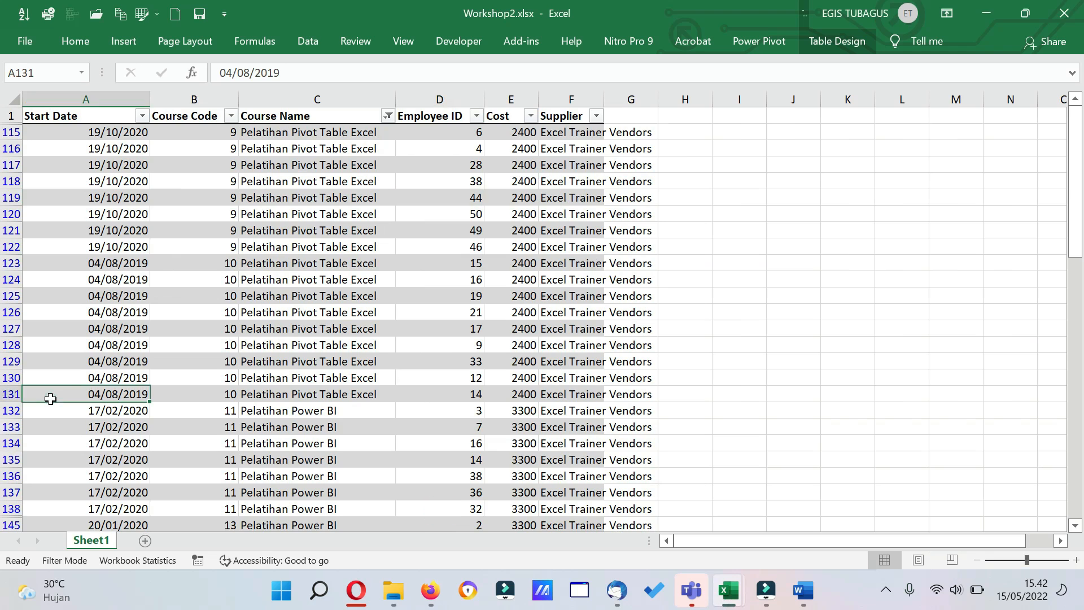
pyautogui.click(380, 118)
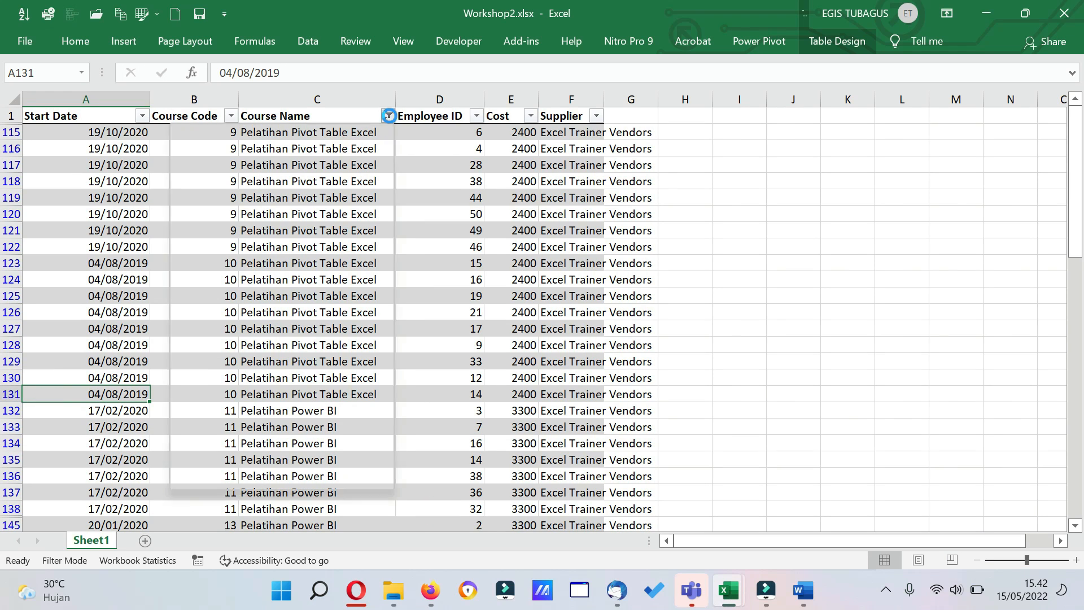
pyautogui.click(237, 220)
# Check the last row of the Workshop2.xlsx source table in the Start Date column.
pyautogui.click(111, 248)
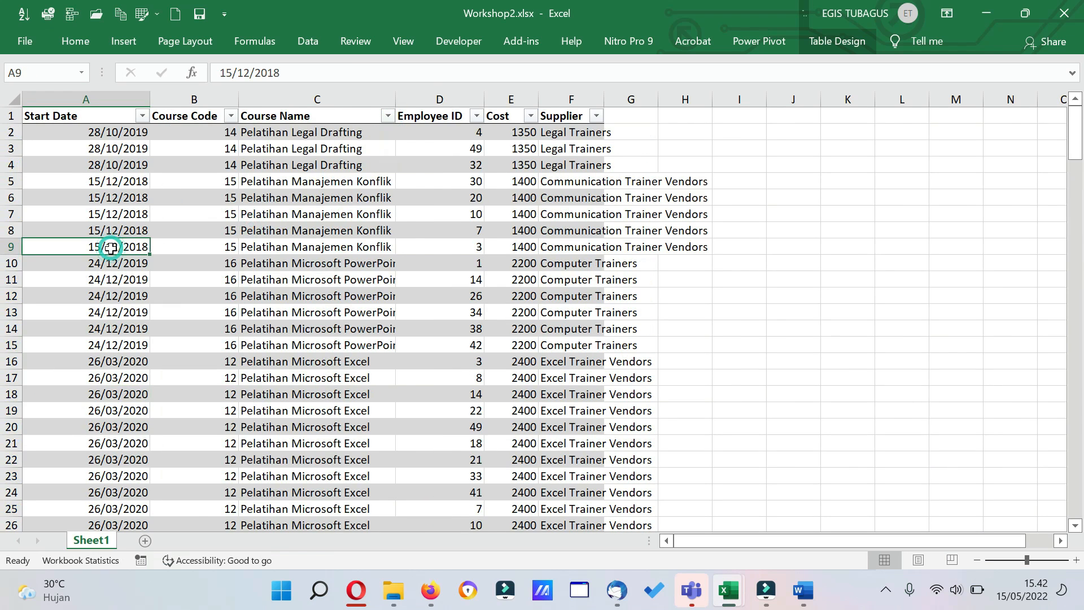
pyautogui.hotkey('ctrl', 'shift', 'Down')
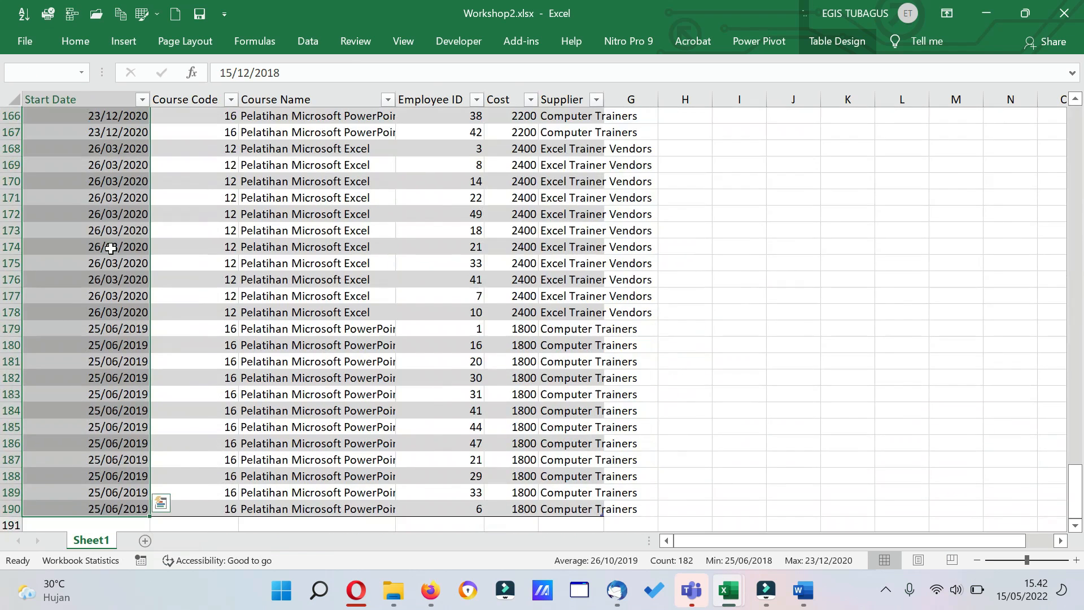
pyautogui.click(99, 511)
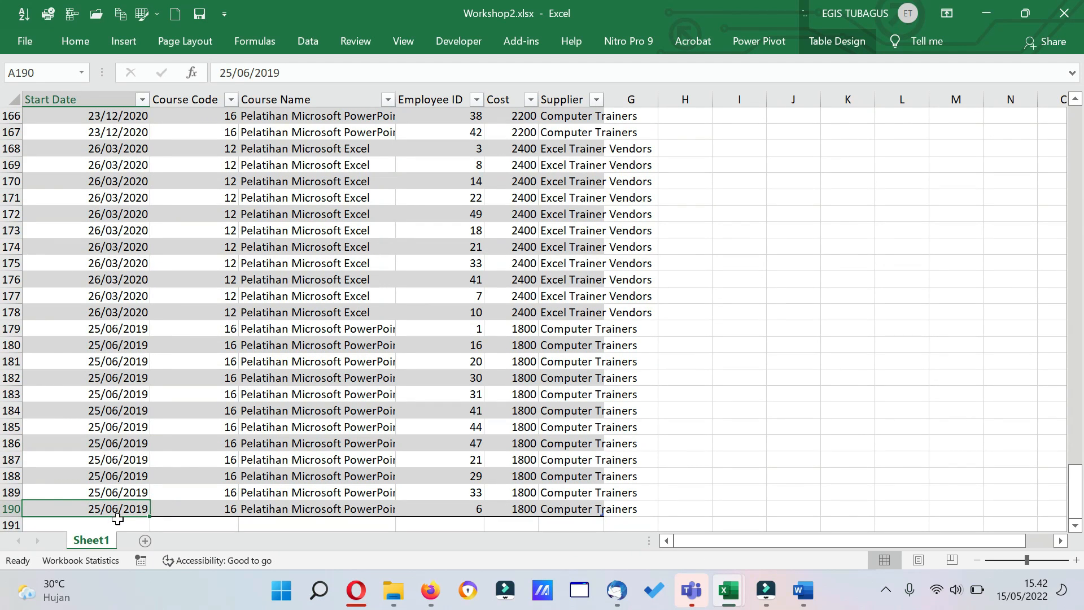